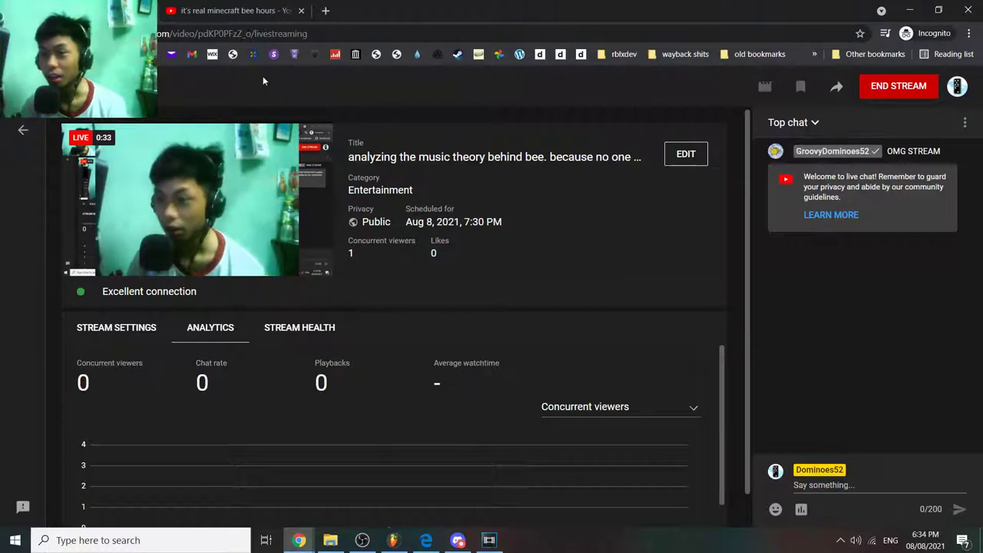
Step: Switch to the "it's real minecraft bee hours" video, lower its volume, and play it until about 0:09
left_click(239, 14)
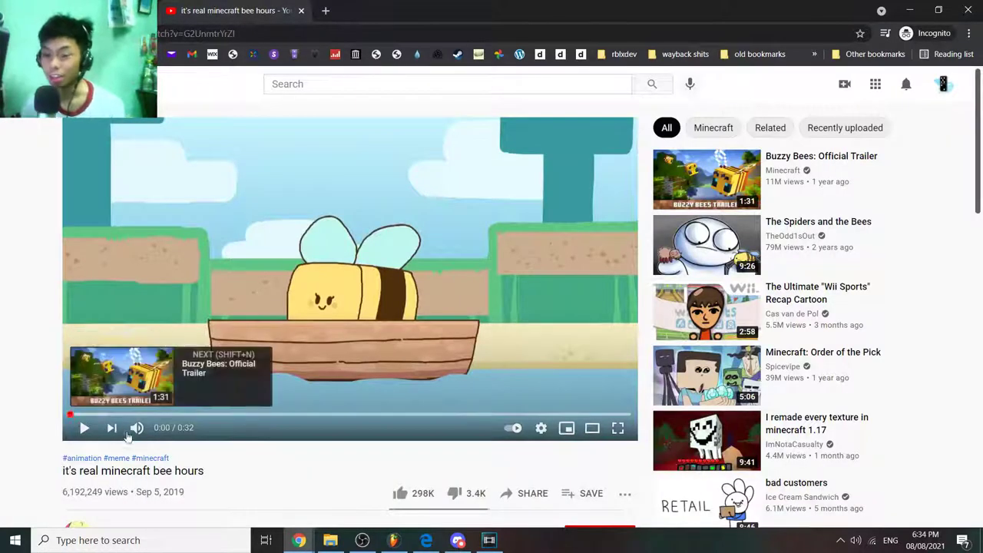
mouse_move(137, 428)
left_click_drag(179, 427, 160, 428)
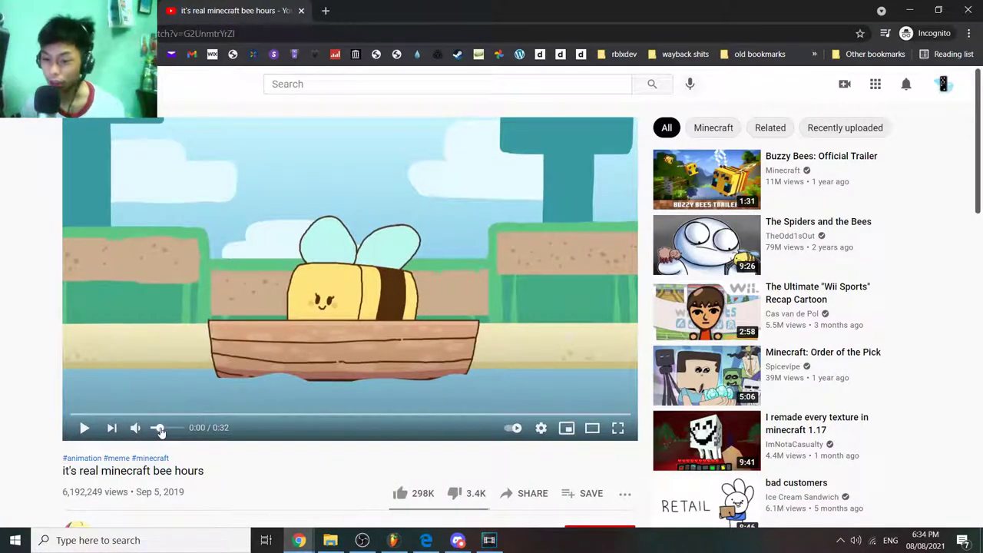
left_click(84, 428)
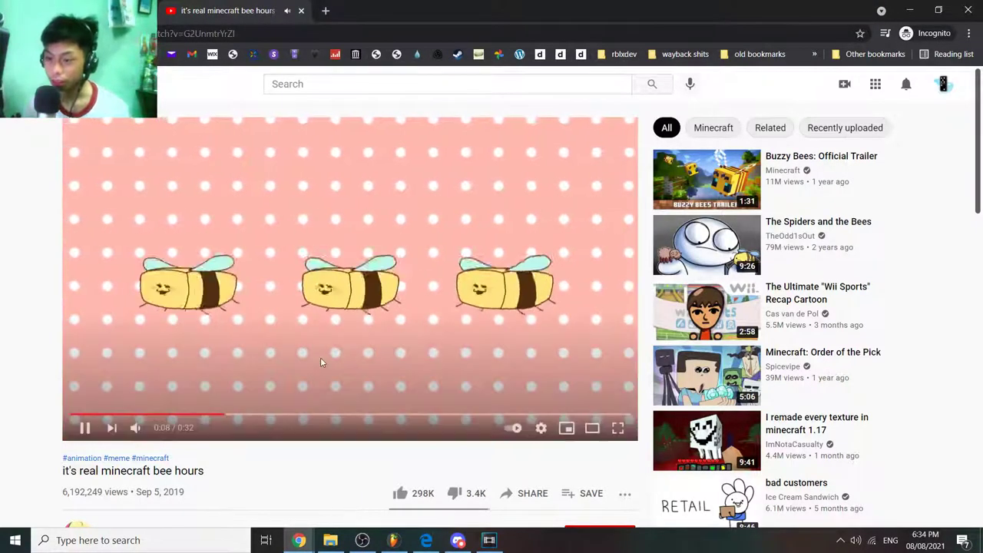
left_click(320, 358)
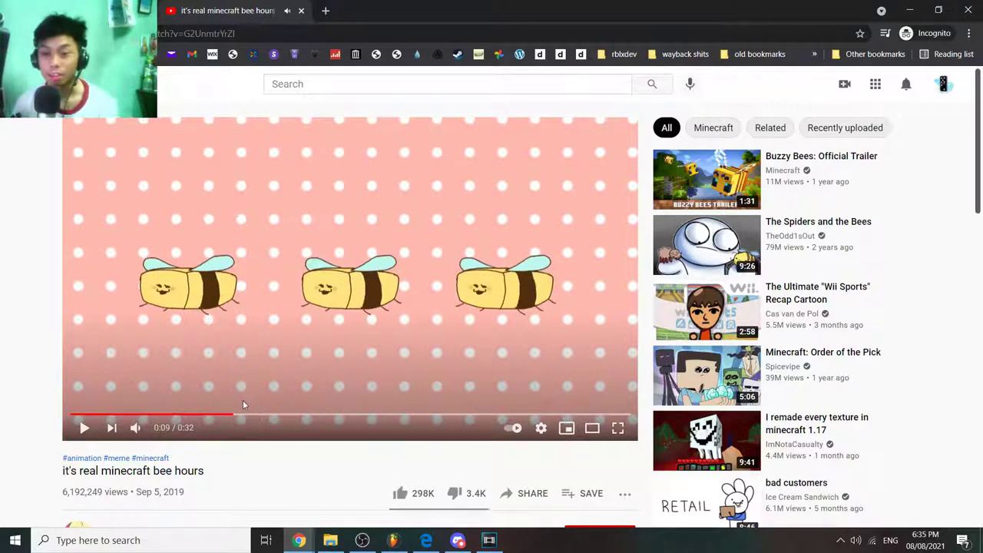
Step: Rewind the bee video to 0:03, skip ahead to about 0:06 during playback, and pause at 0:07
left_click(129, 415)
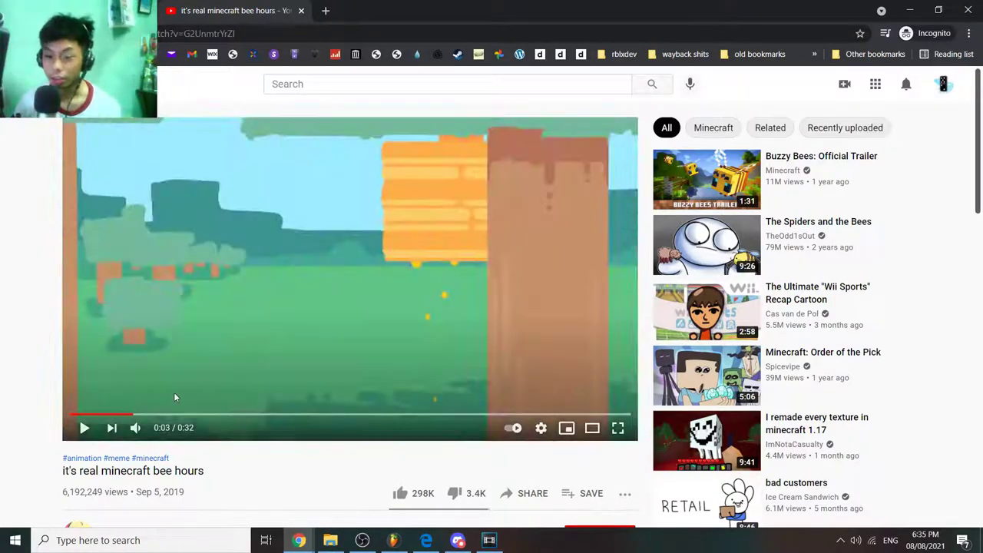
left_click(173, 393)
left_click(181, 414)
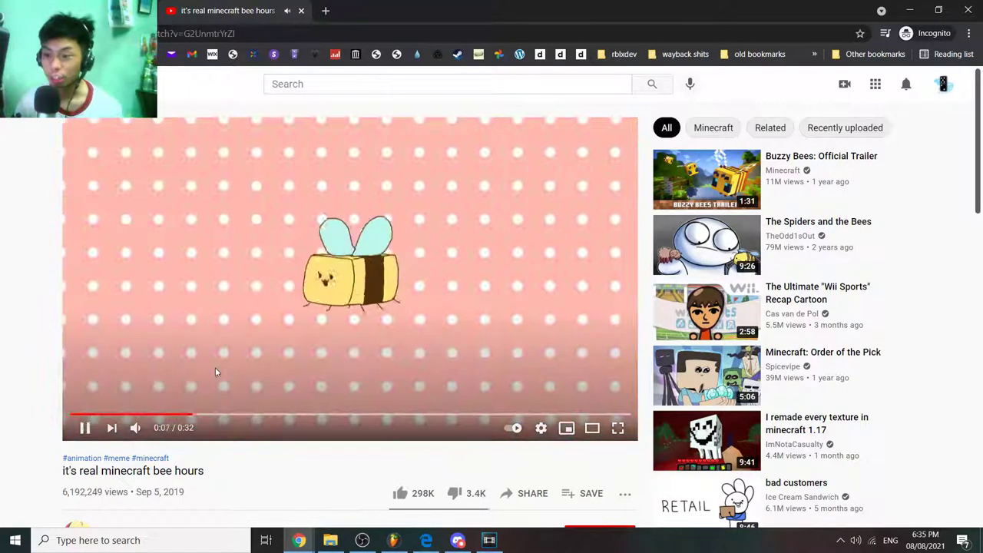
left_click(222, 342)
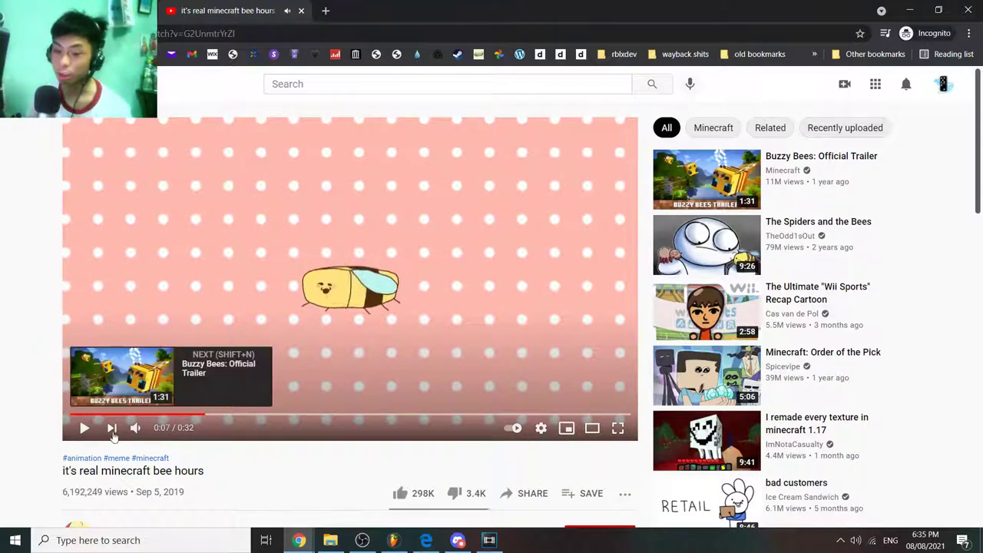
Step: Replay the opening of the bee video at full volume, pausing at 0:09 and turning the volume back down
mouse_move(139, 429)
left_click_drag(160, 429, 194, 430)
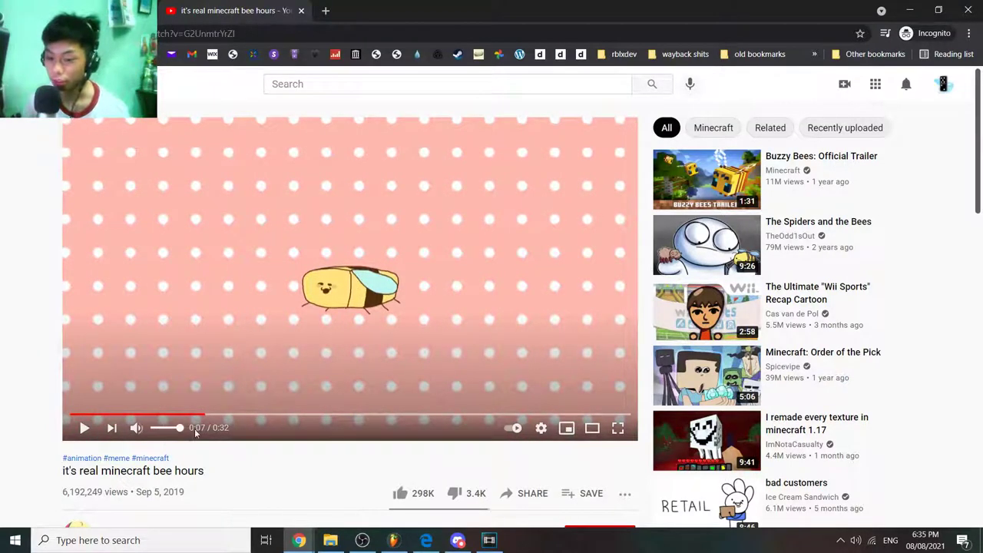
left_click(116, 414)
left_click(89, 358)
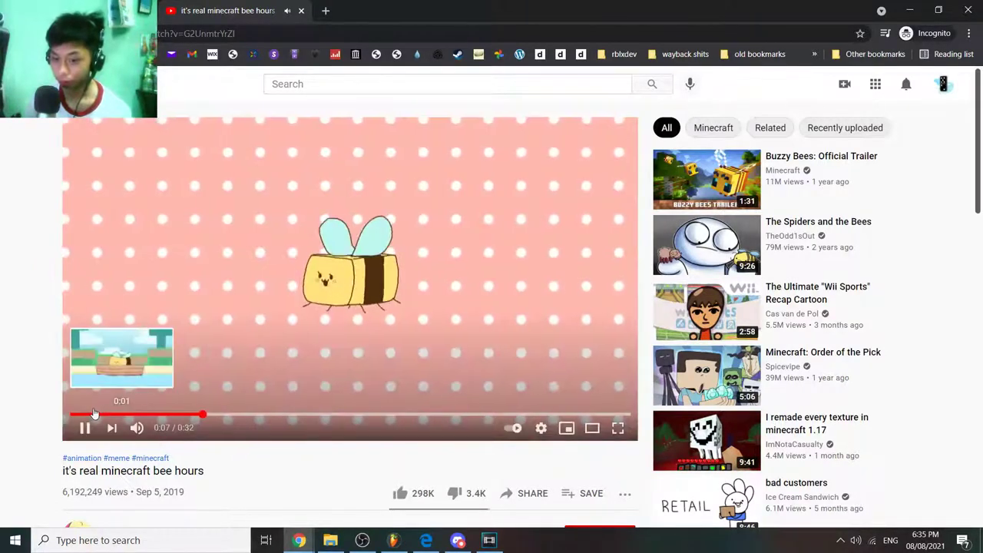
left_click(85, 430)
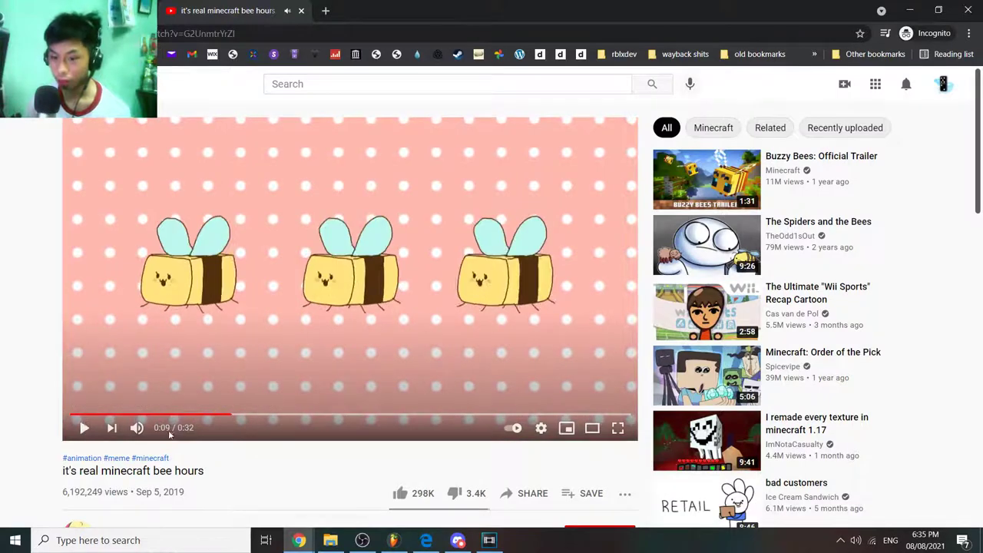
left_click_drag(181, 431, 166, 432)
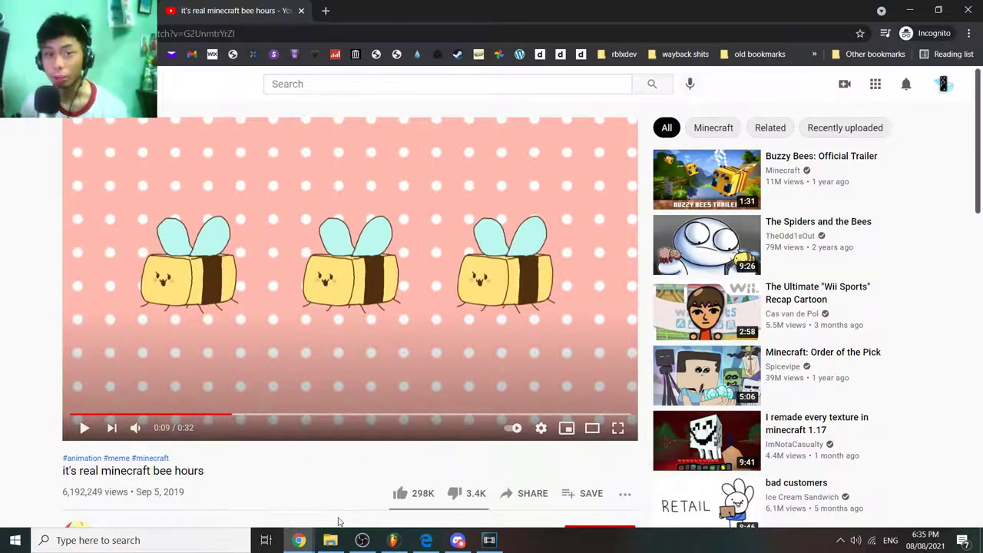
Step: Bring up the bee folder in File Explorer, close the extra Quick access window, and look through the folder's files
left_click(330, 541)
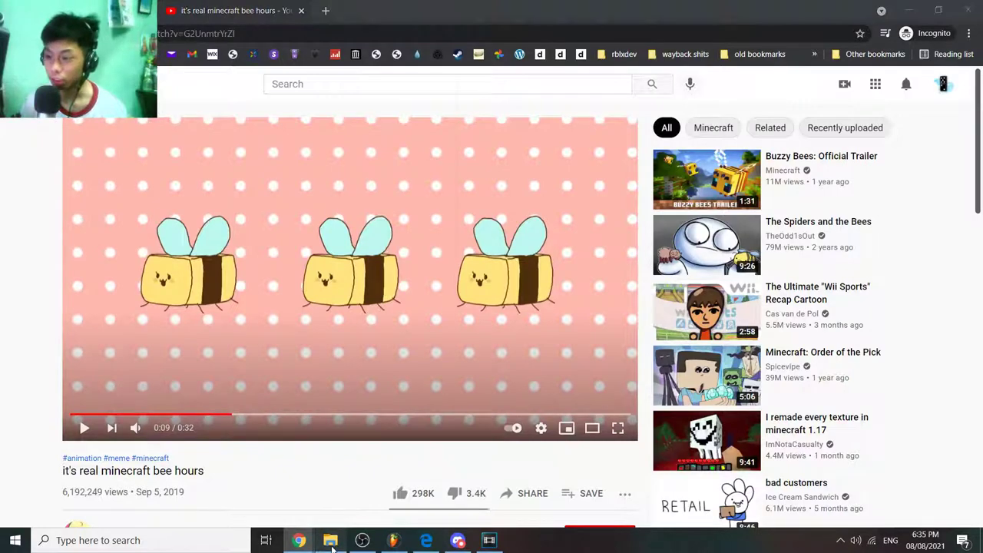
middle_click(332, 544)
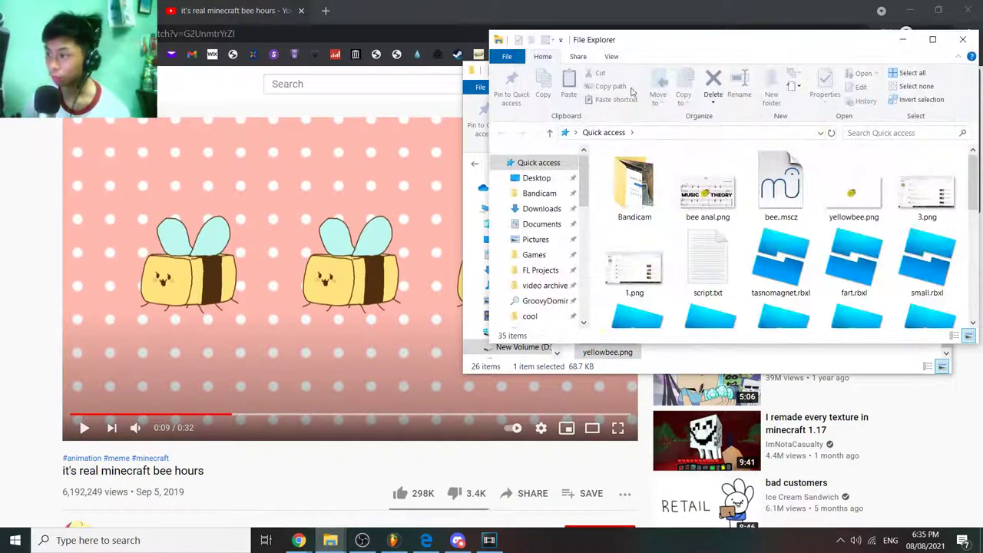
left_click_drag(620, 45, 225, 62)
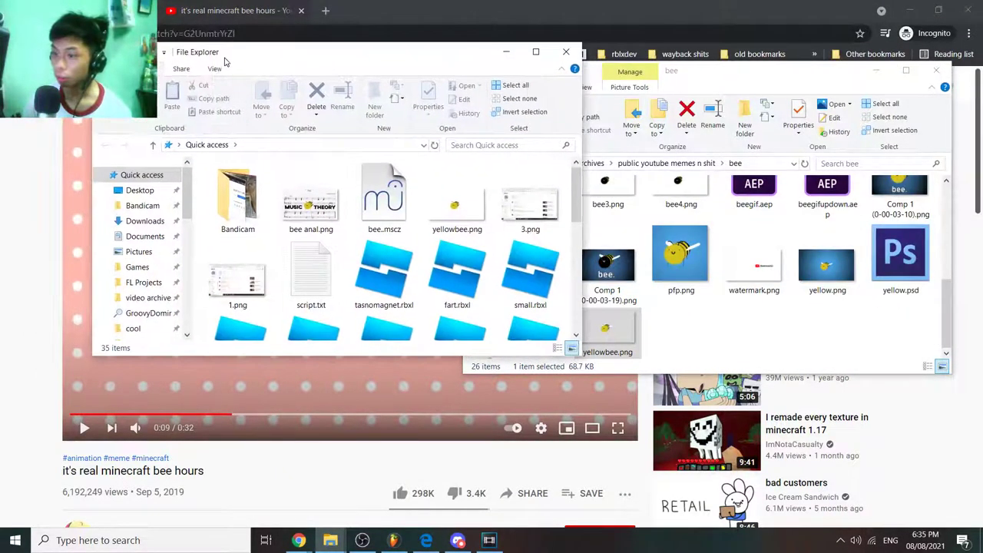
left_click(567, 51)
scroll(739, 294, "up", 5)
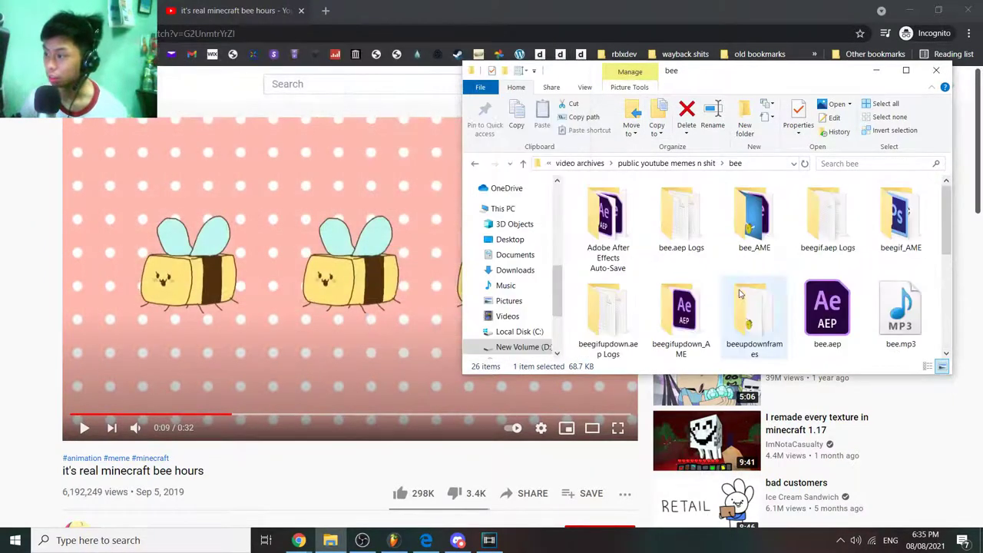
scroll(740, 294, "down", 4)
scroll(740, 294, "up", 5)
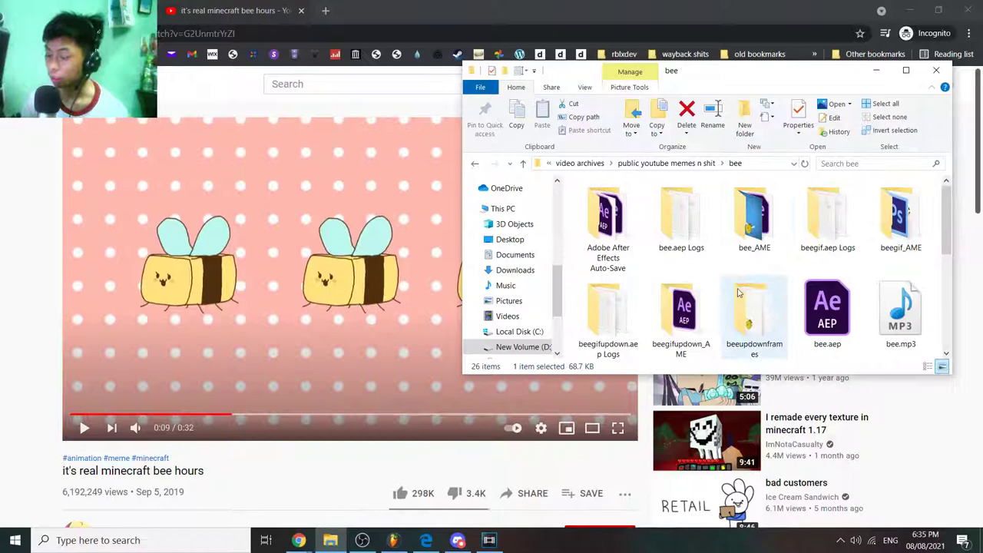
Step: Open the cool folder in a second File Explorer window, search it for "bee", and look through the results
right_click(329, 540)
left_click(165, 328)
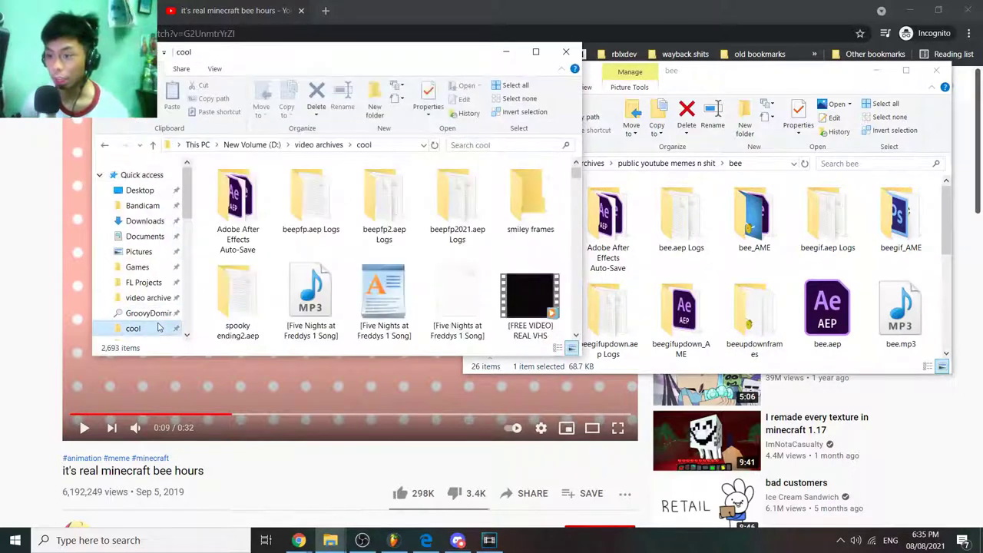
left_click(484, 145)
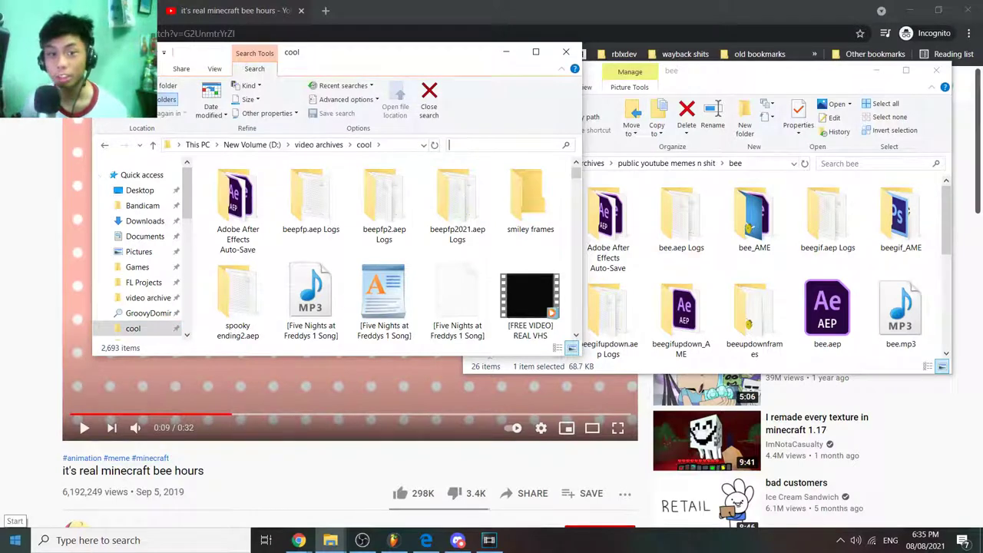
type("oh")
key("BackSpace")
key("BackSpace")
type("b")
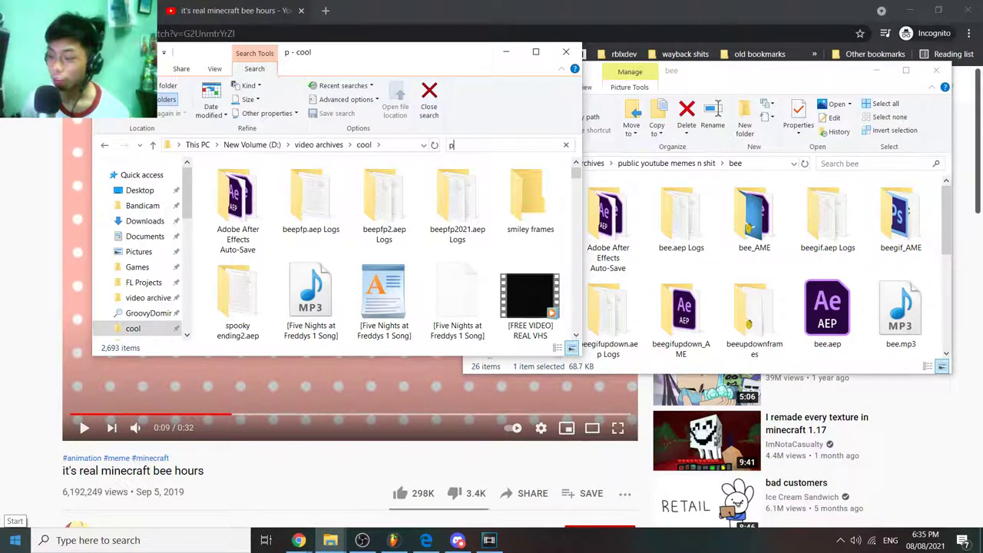
key("BackSpace")
type("bee")
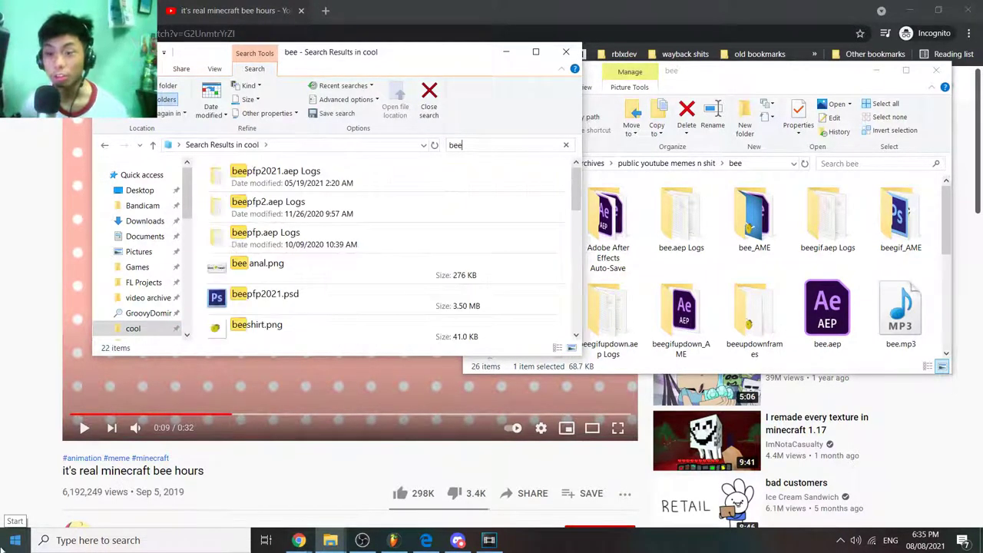
scroll(8, 327, "down", 3)
scroll(374, 330, "down", 5)
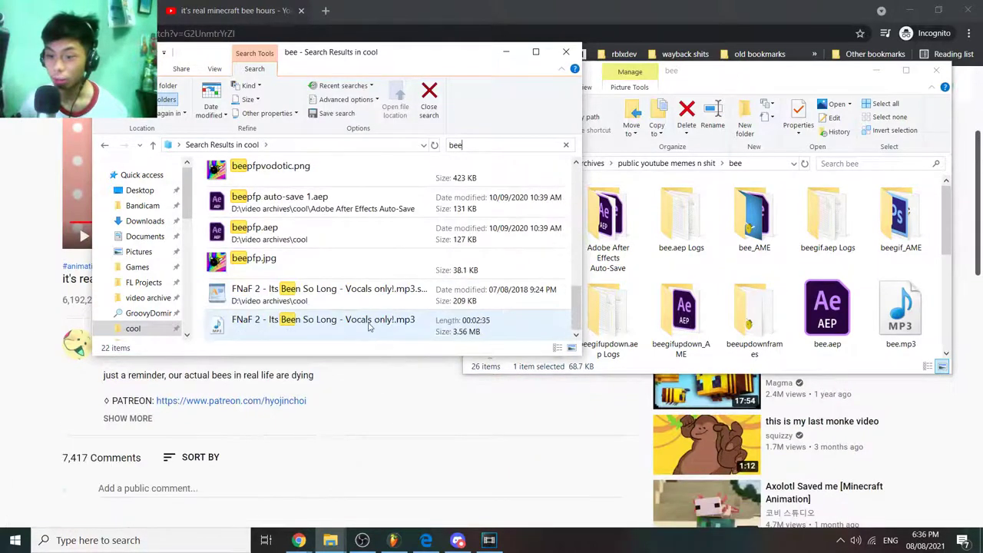
scroll(77, 495, "up", 5)
Step: Return to the full cool folder listing and repeat the search for "bee", checking the results again
left_click(154, 333)
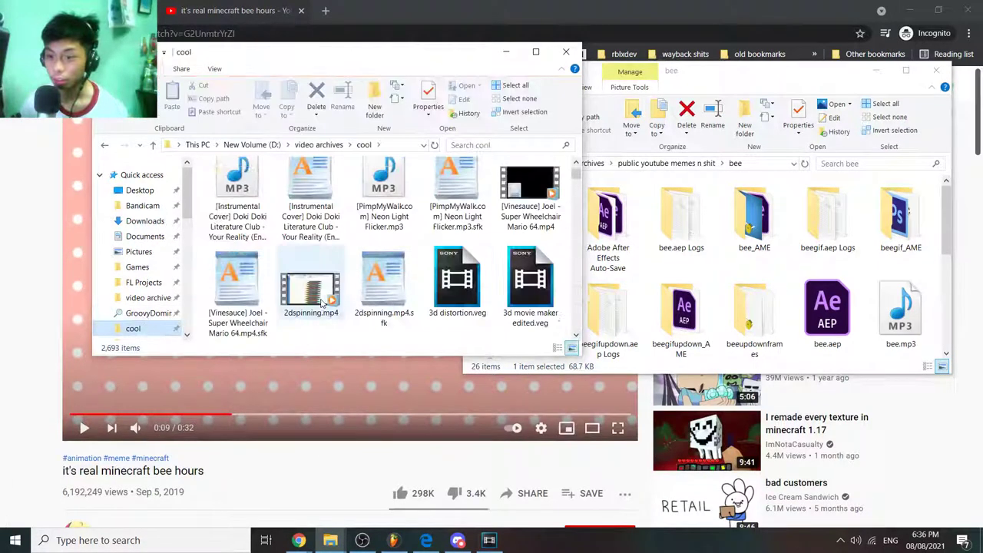
left_click(475, 145)
type("bee")
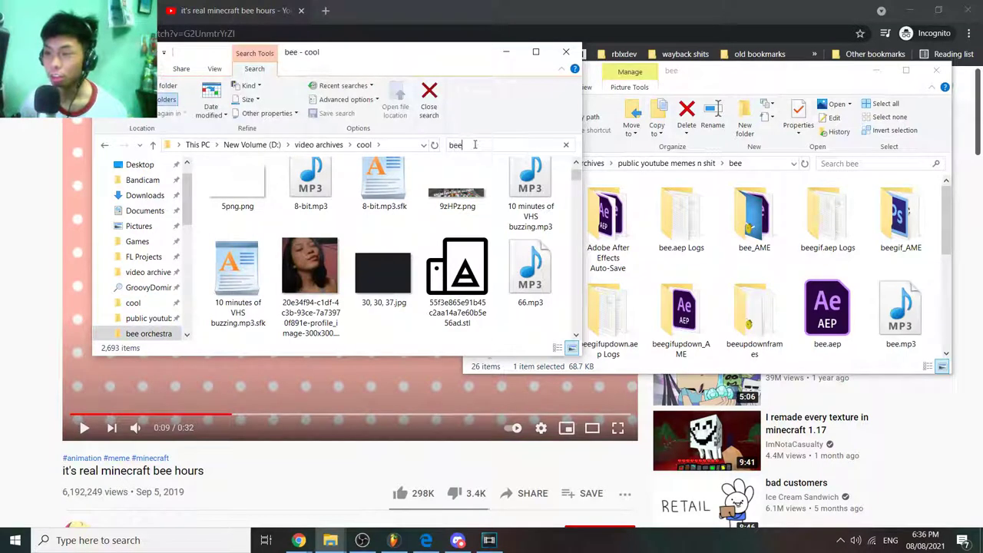
scroll(371, 312, "down", 3)
scroll(370, 312, "down", 2)
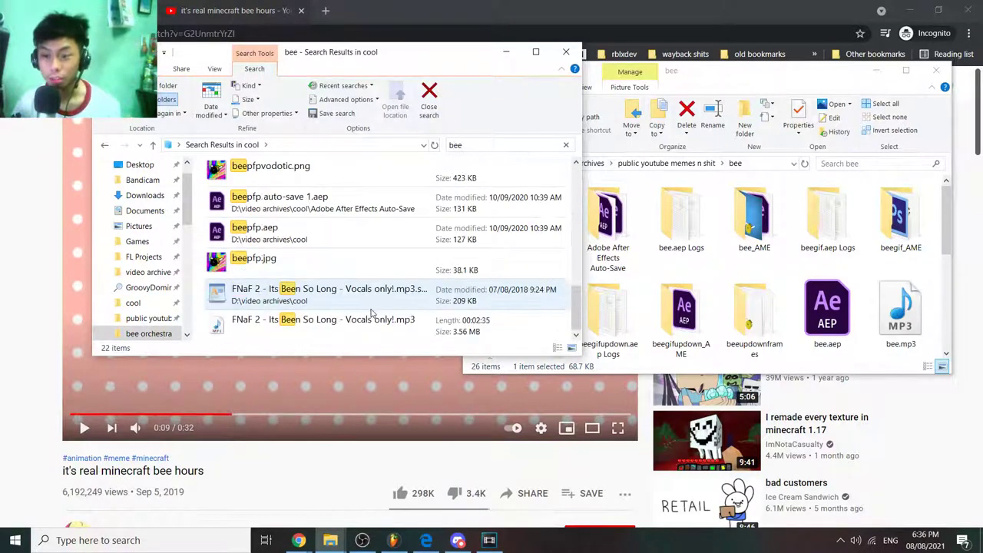
scroll(375, 300, "up", 6)
Step: Replace the search term in the cool folder with "rbxl" and look through the matching files
key("BackSpace")
key("BackSpace")
key("BackSpace")
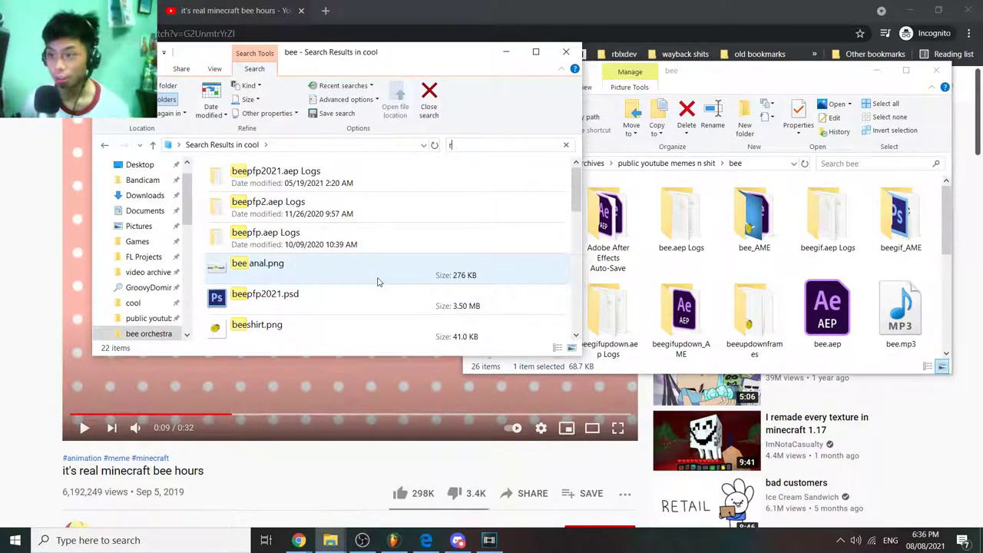
type("rbxl")
scroll(377, 282, "down", 15)
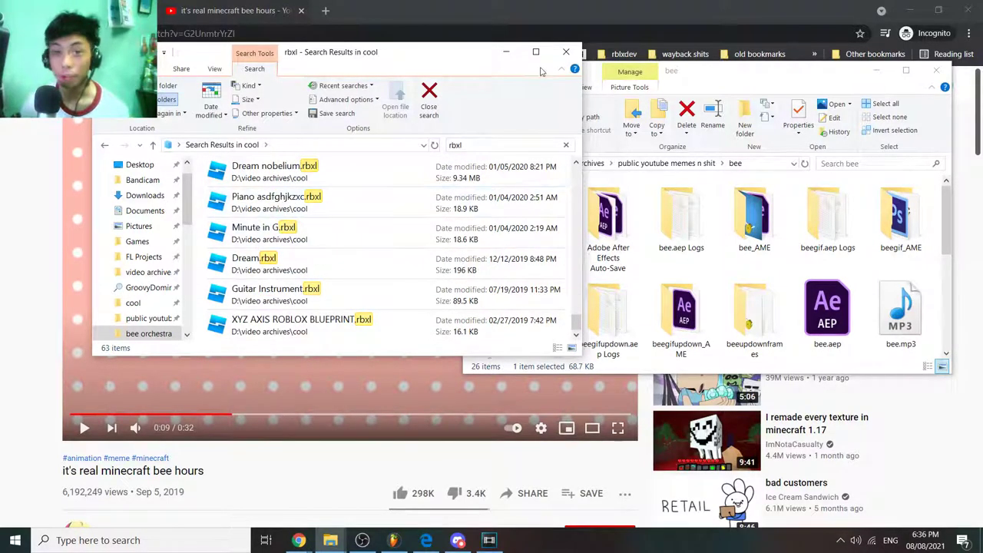
Step: Open bee.rbxl from the bee folder in Roblox Studio and close the search results window
left_click(756, 222)
scroll(809, 262, "down", 4)
scroll(810, 258, "up", 1)
double_click(814, 289)
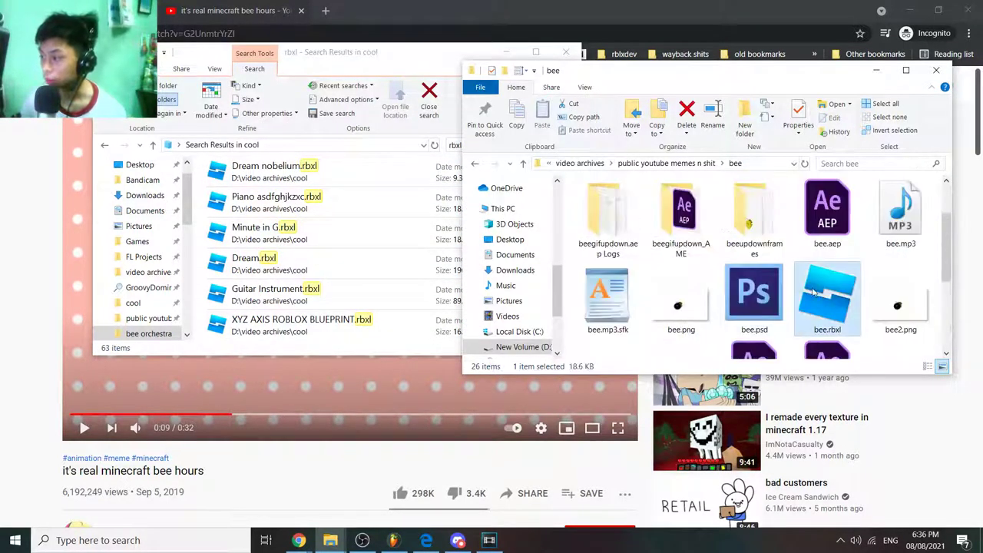
left_click(566, 55)
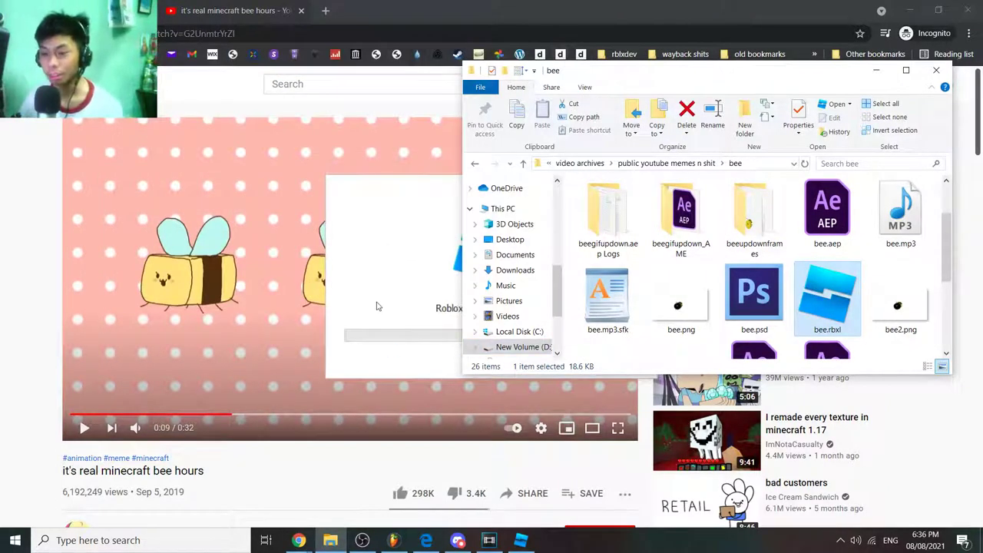
Step: Check the livestream dashboard, then switch to Roblox Studio and view the bee model from a slightly different angle
left_click(122, 10)
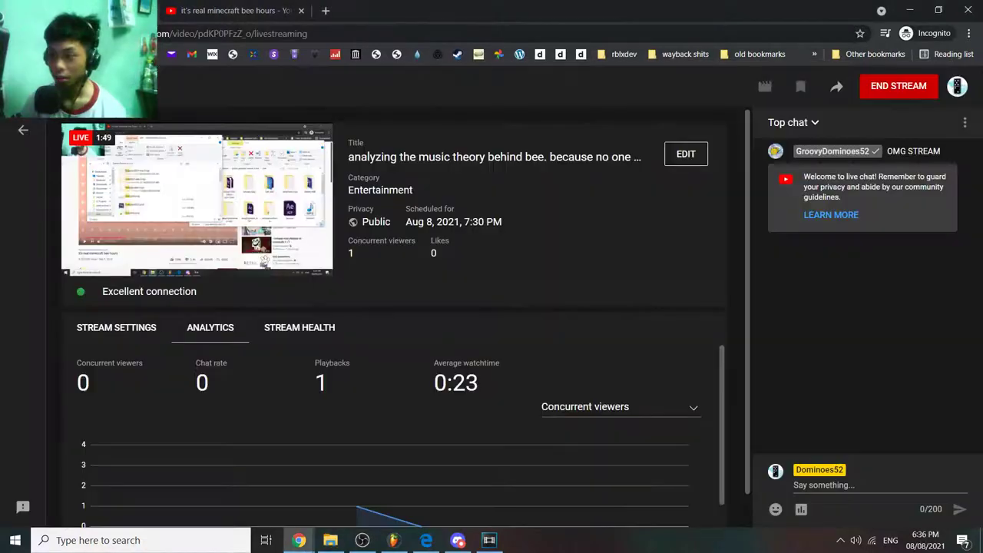
left_click(255, 5)
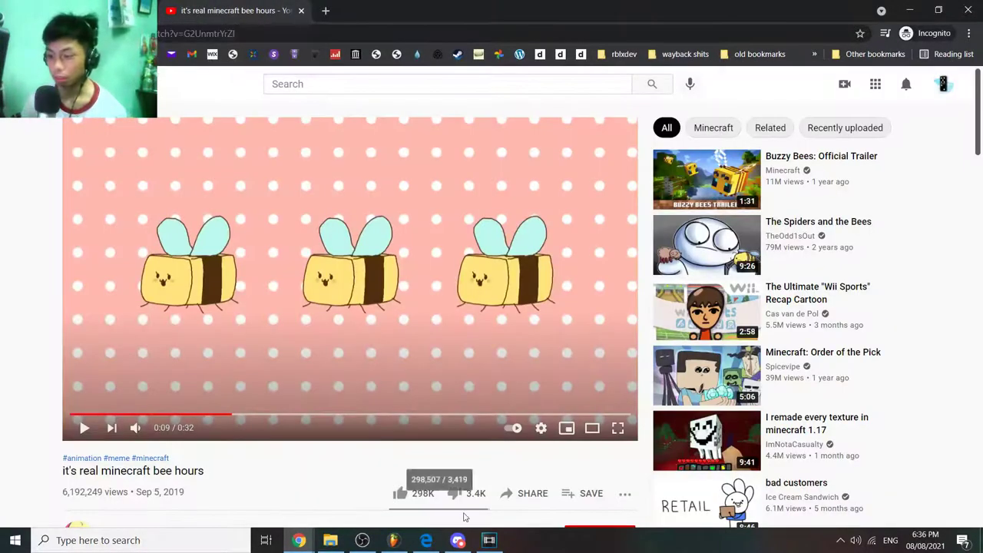
left_click(520, 536)
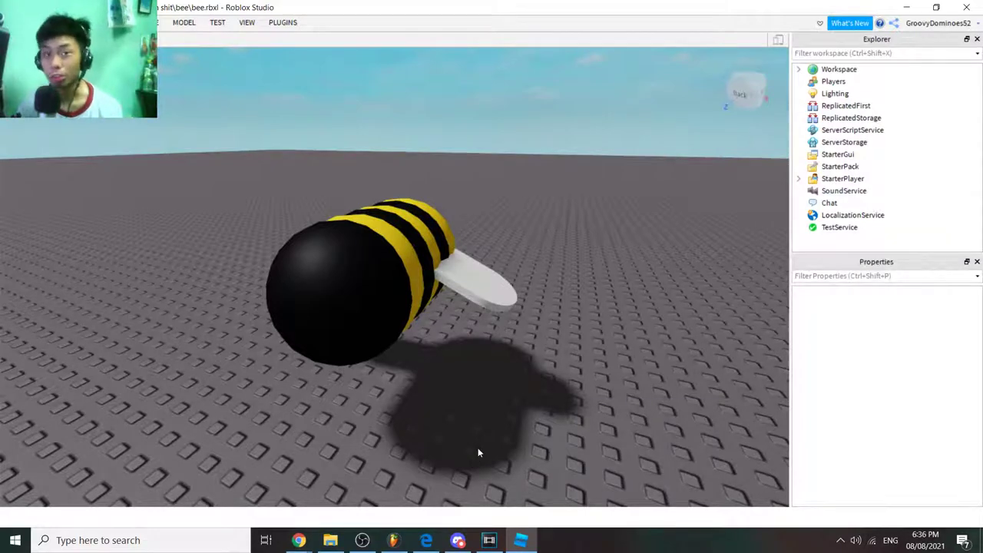
left_click_drag(473, 425, 471, 409)
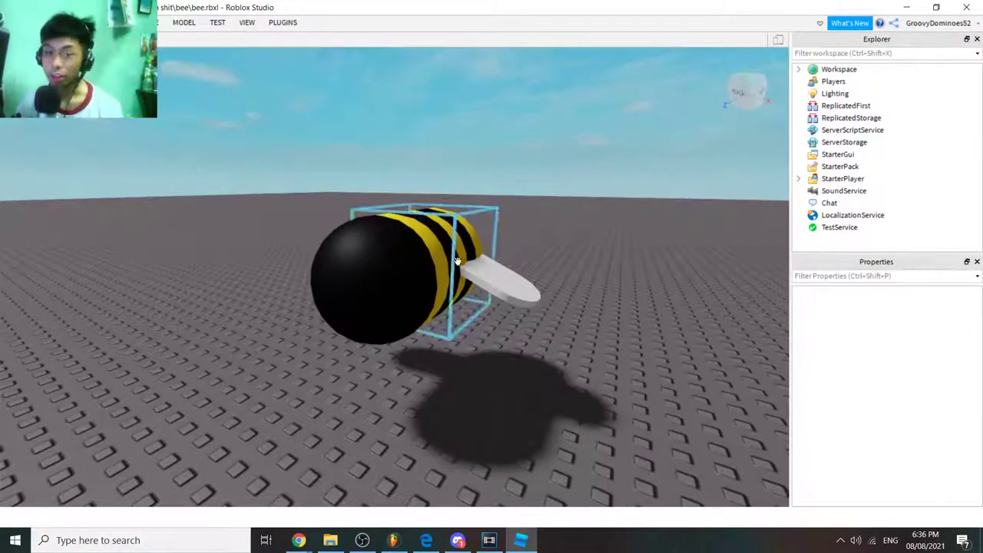
Step: Open yellowbee.png from the bee folder and bring Roblox Studio back to the front
left_click(330, 541)
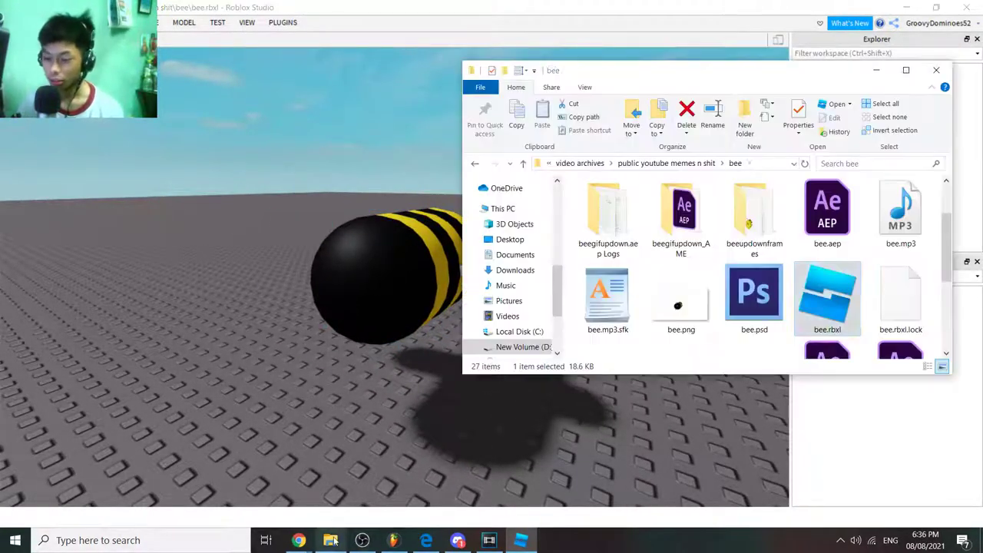
scroll(773, 277, "down", 5)
double_click(674, 314)
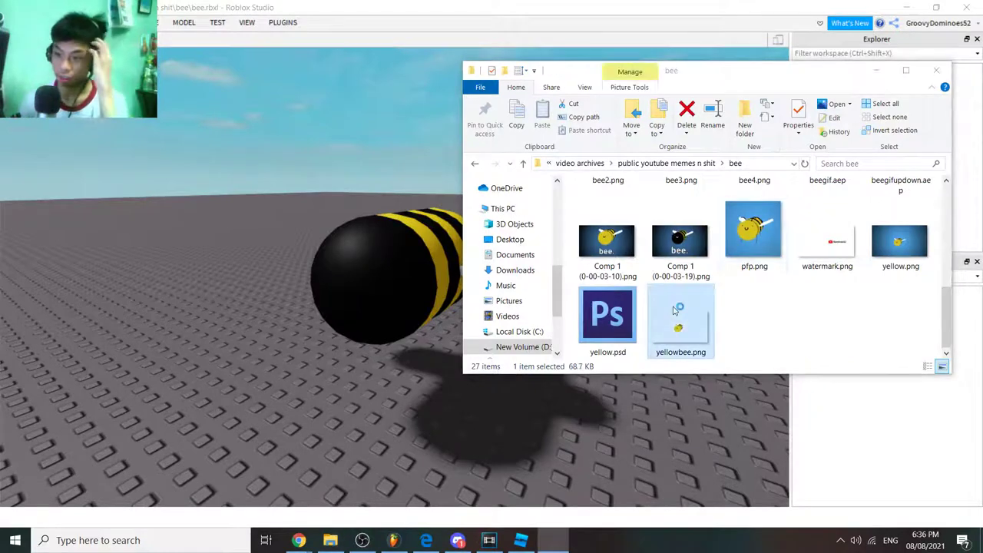
left_click(252, 287)
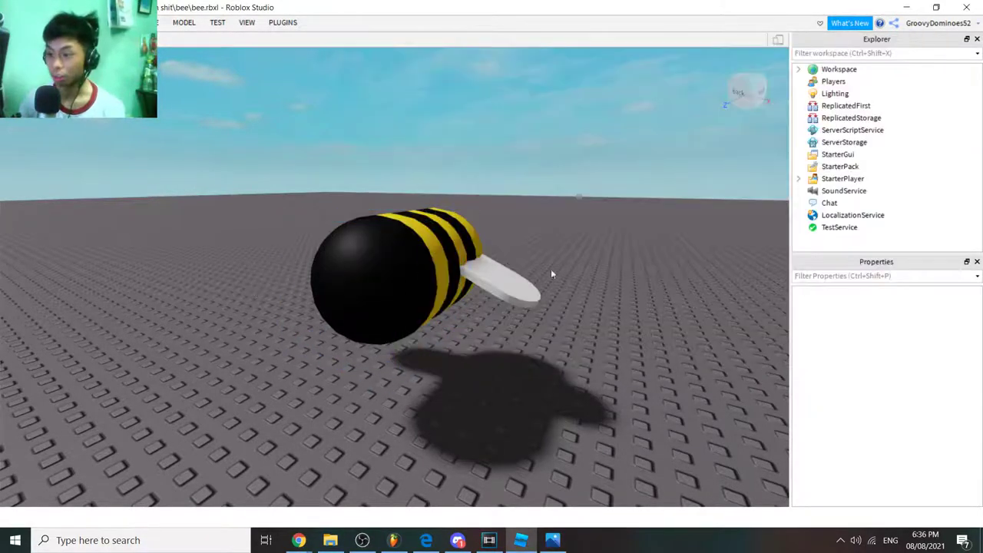
Step: Compare the bee model in Roblox Studio with the yellowbee.png image, and select the bee model's wing
key("alt+Tab")
left_click(181, 313)
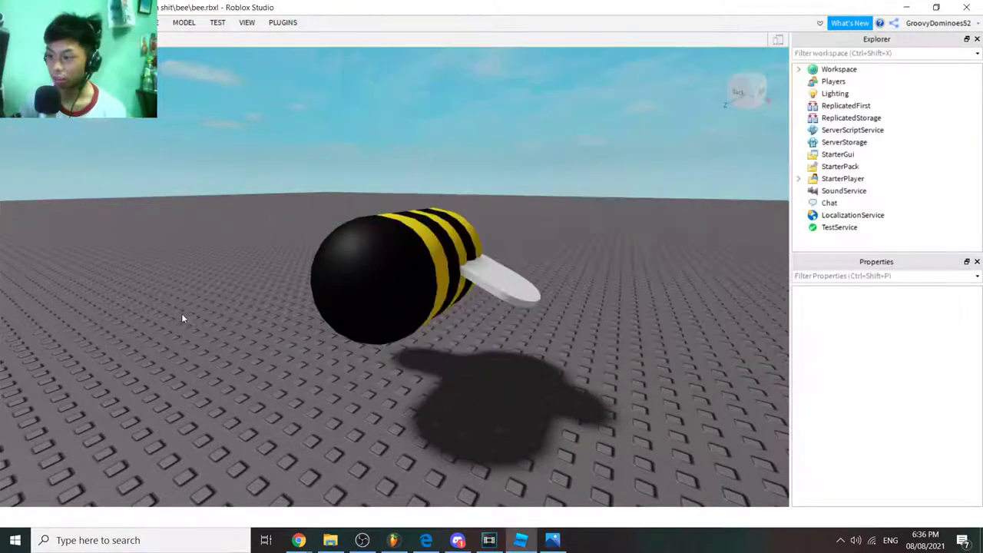
key("alt+Tab")
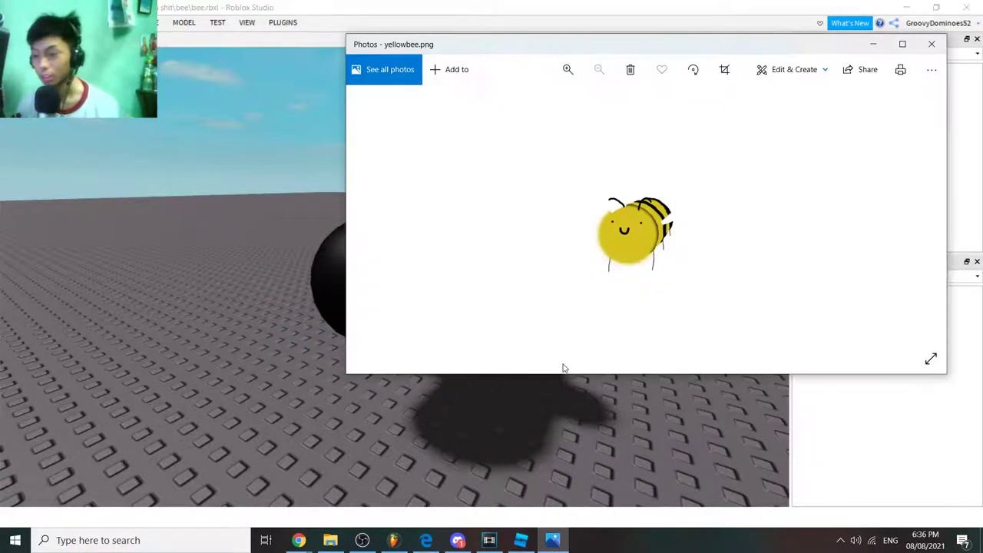
key("alt+Tab")
left_click(507, 281)
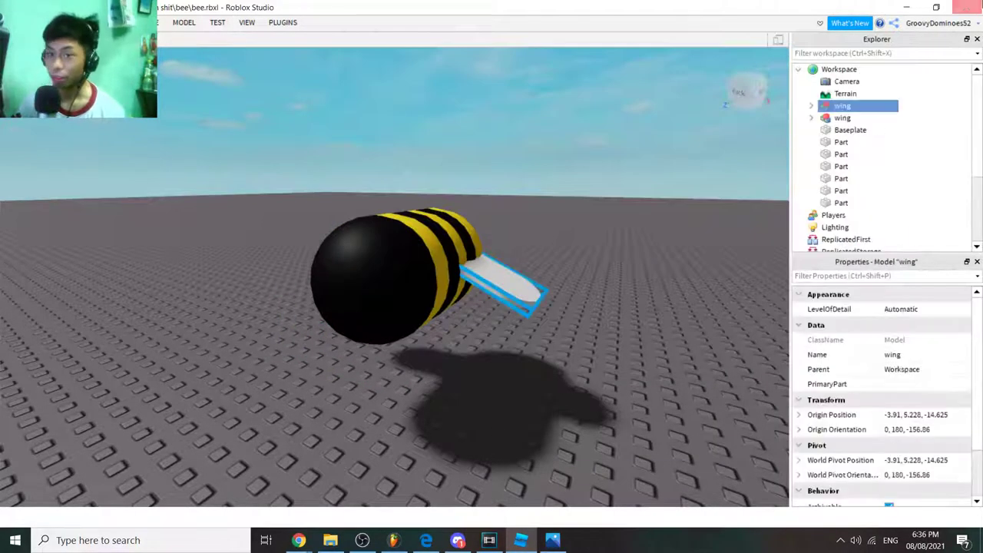
Step: Close Roblox Studio, view yellowbee.png enlarged, and close the image
left_click(966, 7)
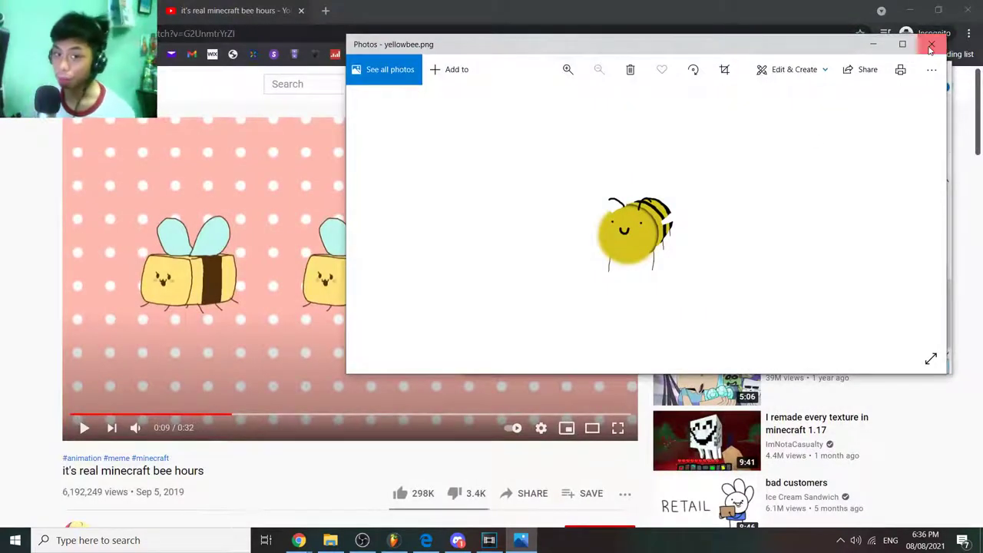
scroll(650, 255, "up", 2)
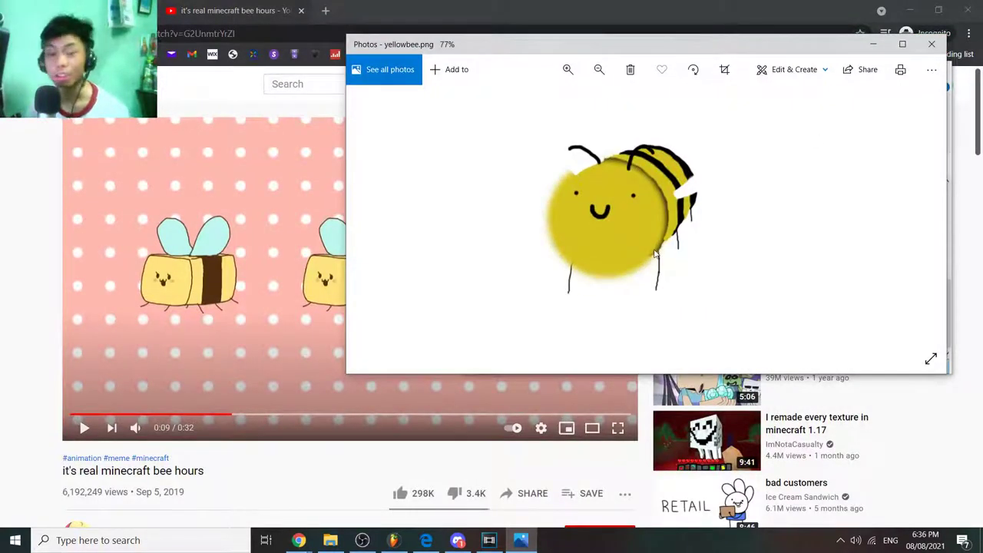
left_click(932, 44)
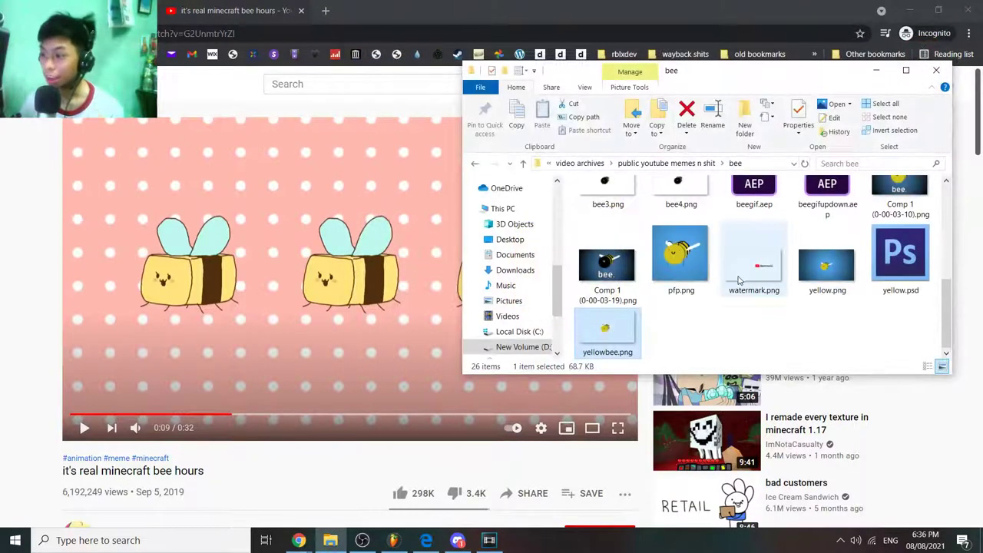
Step: Open Comp 1 (0-00-03-19).png from the bee folder, rearrange the image and folder windows, and bring the image to the front
left_click(598, 285)
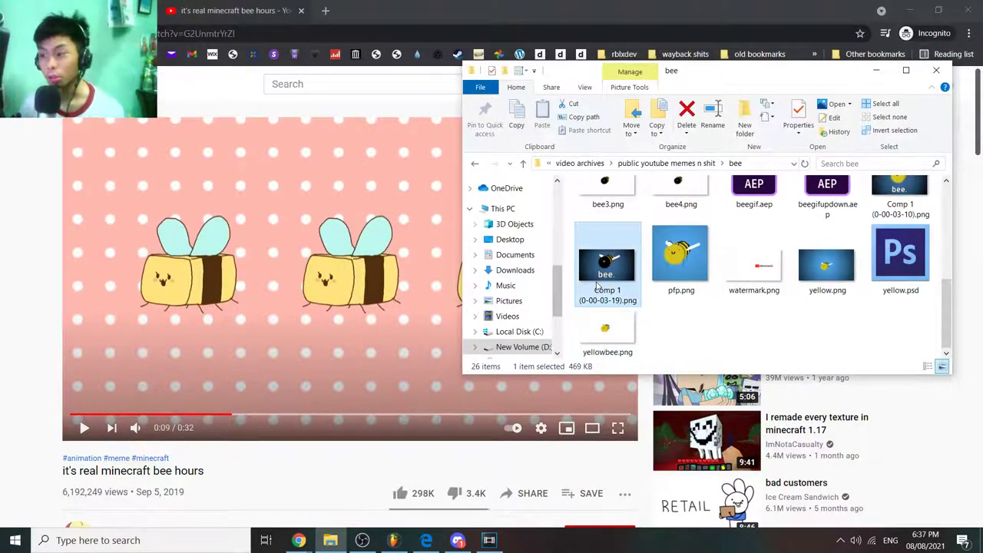
double_click(598, 286)
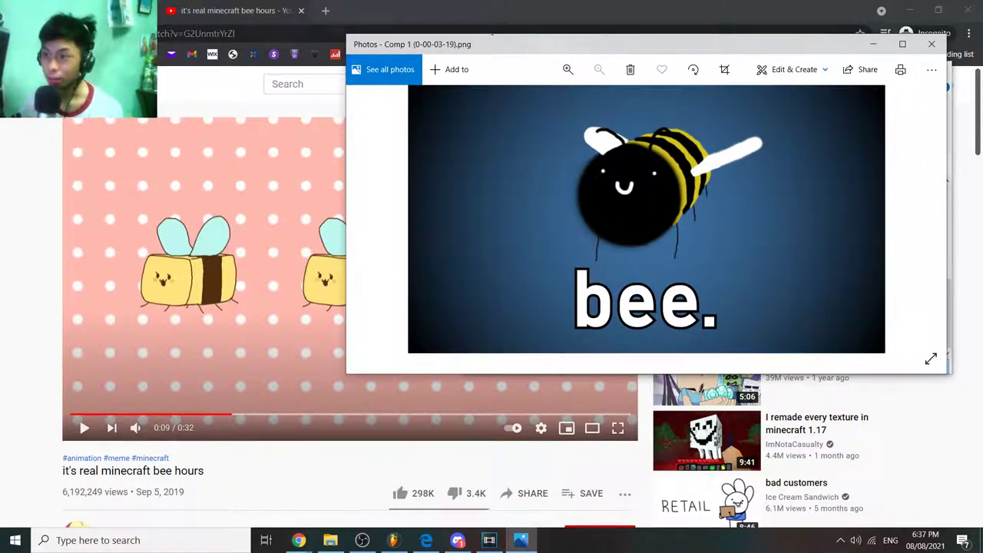
left_click_drag(504, 49, 270, 48)
left_click(747, 295)
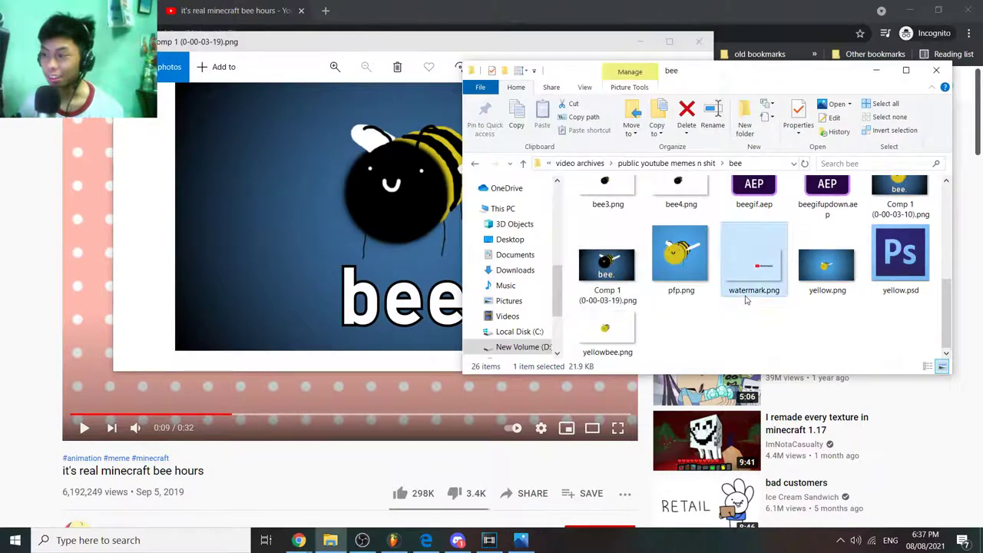
left_click_drag(684, 71, 655, 146)
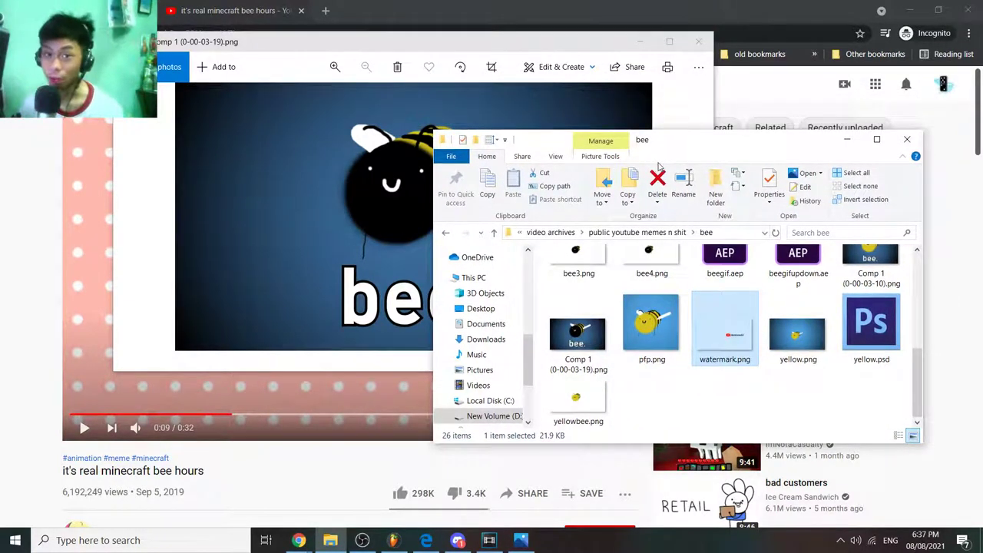
left_click(382, 226)
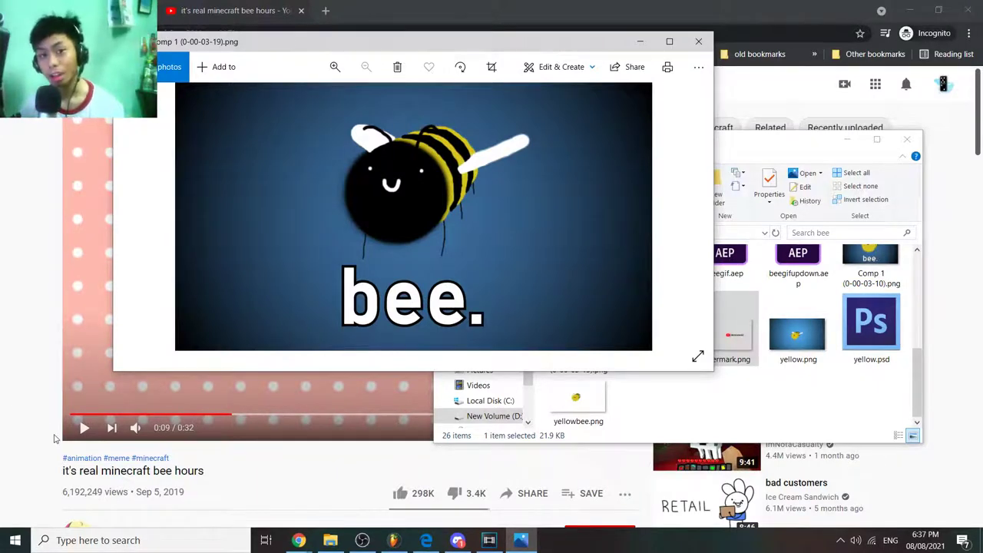
Step: Open yellowbee.png from the bee folder, view it at 77% zoom, and close both image windows
double_click(576, 400)
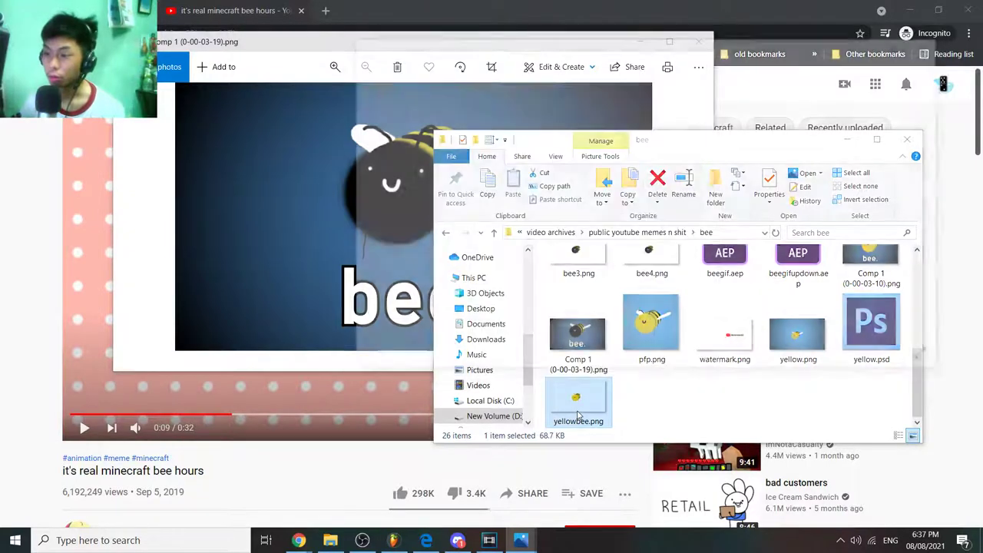
scroll(644, 234, "up", 2)
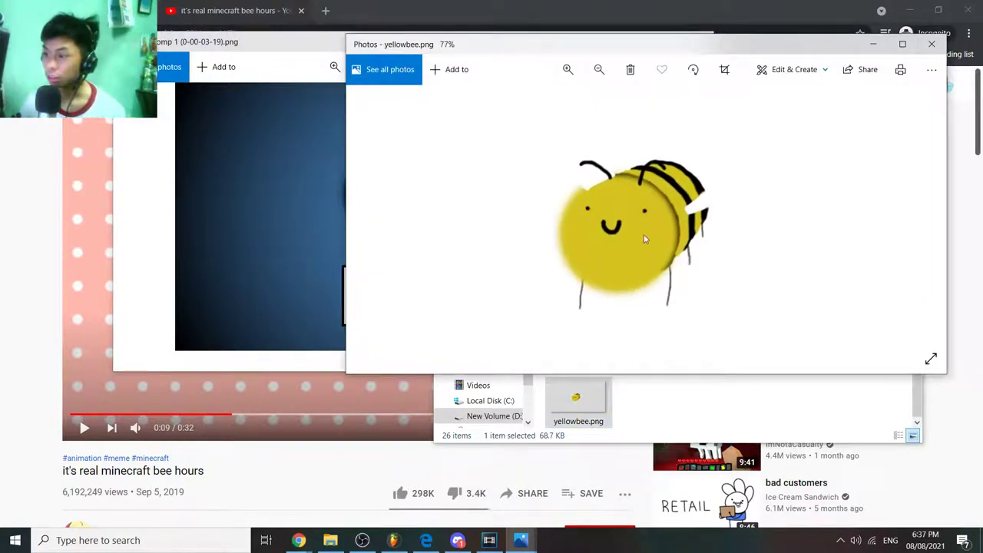
left_click(934, 45)
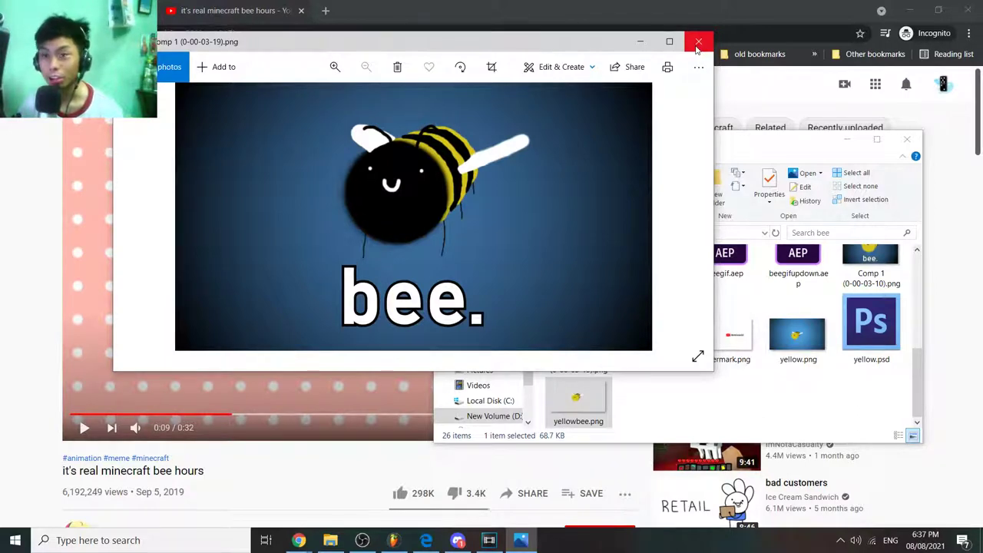
left_click(697, 43)
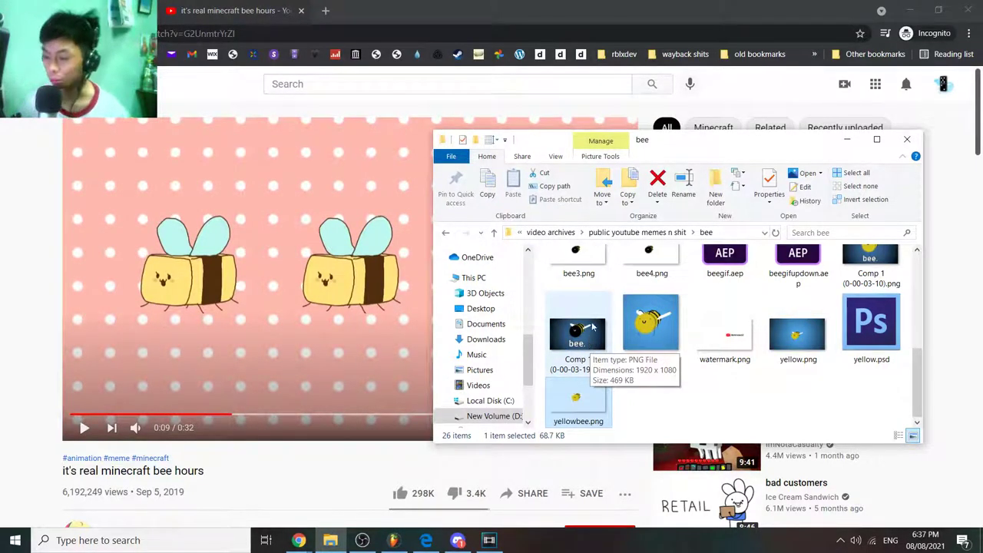
Step: Glance at the bee video's YouTube page, return to the bee folder, and look through its files
left_click(2, 313)
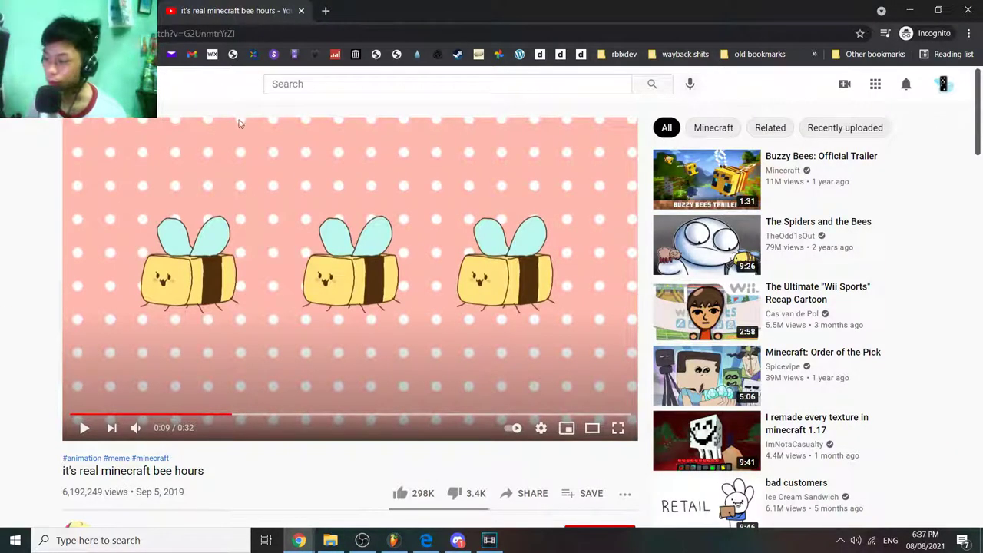
scroll(427, 468, "down", 1)
scroll(411, 473, "up", 1)
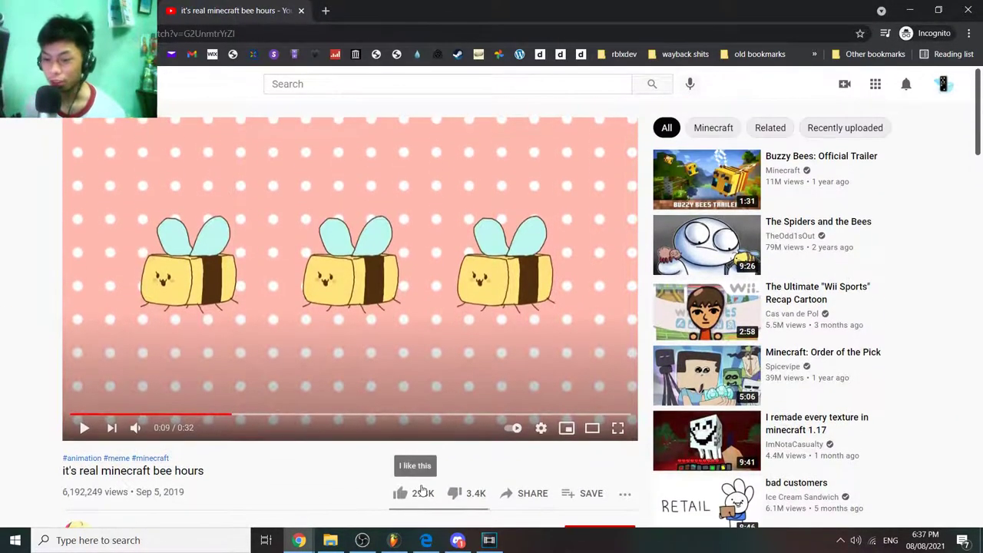
left_click(331, 540)
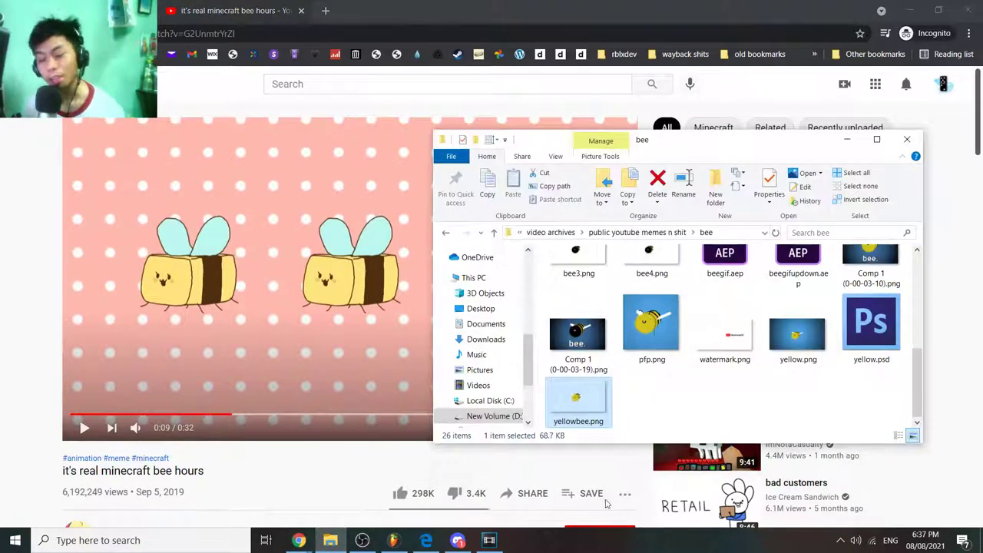
scroll(722, 406, "up", 3)
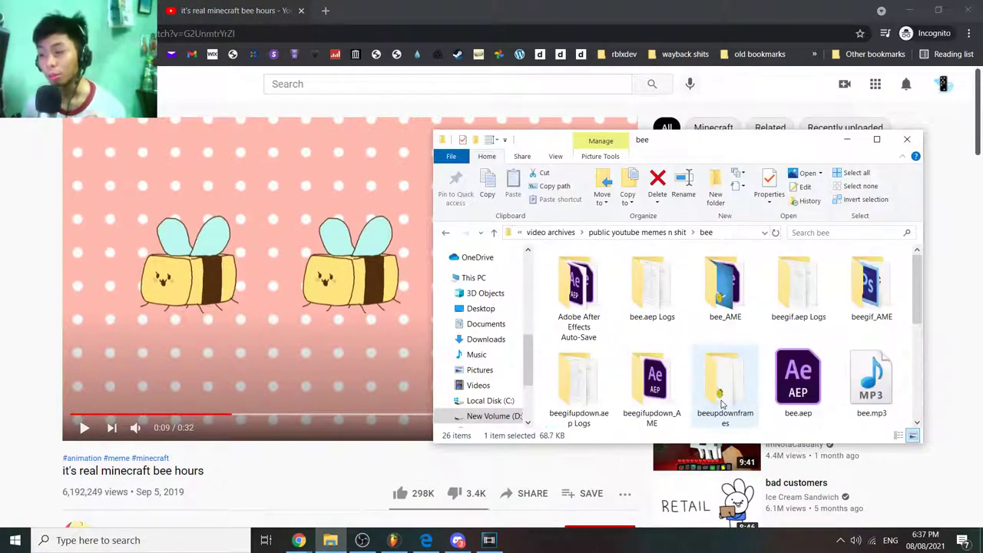
scroll(722, 406, "down", 4)
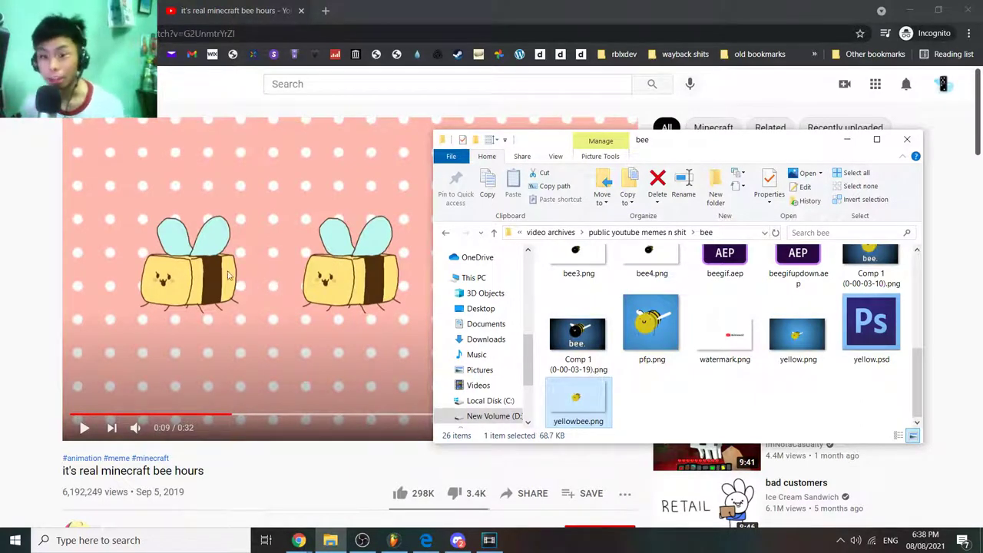
Step: Play the opening of the YouTube bee video, replay it from the beginning, and pause it at 0:07
left_click(36, 286)
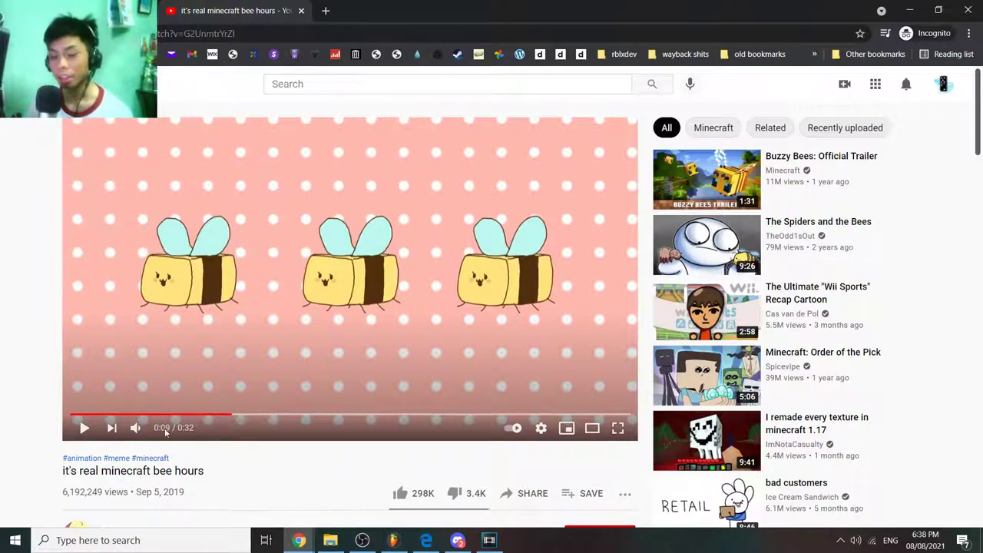
left_click(90, 414)
key("space")
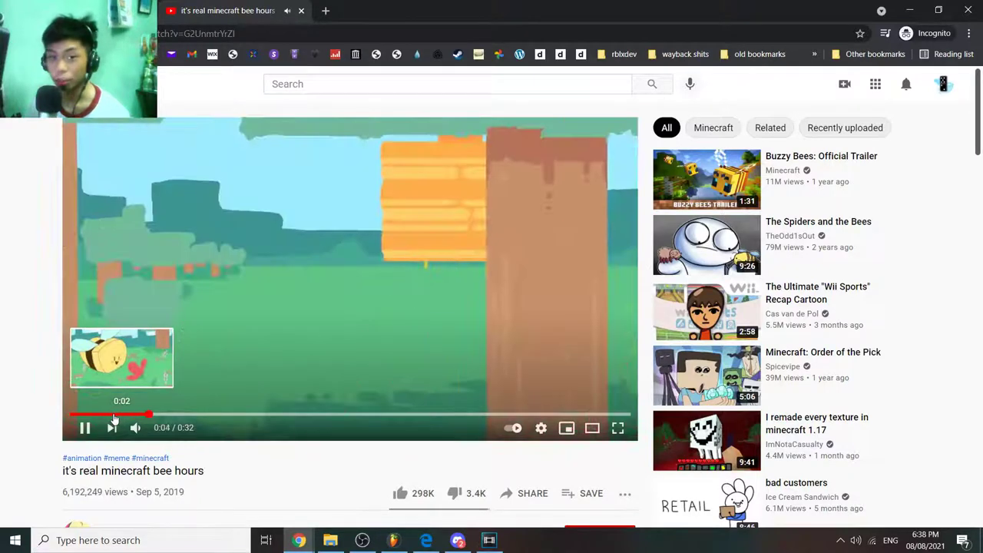
left_click(286, 313)
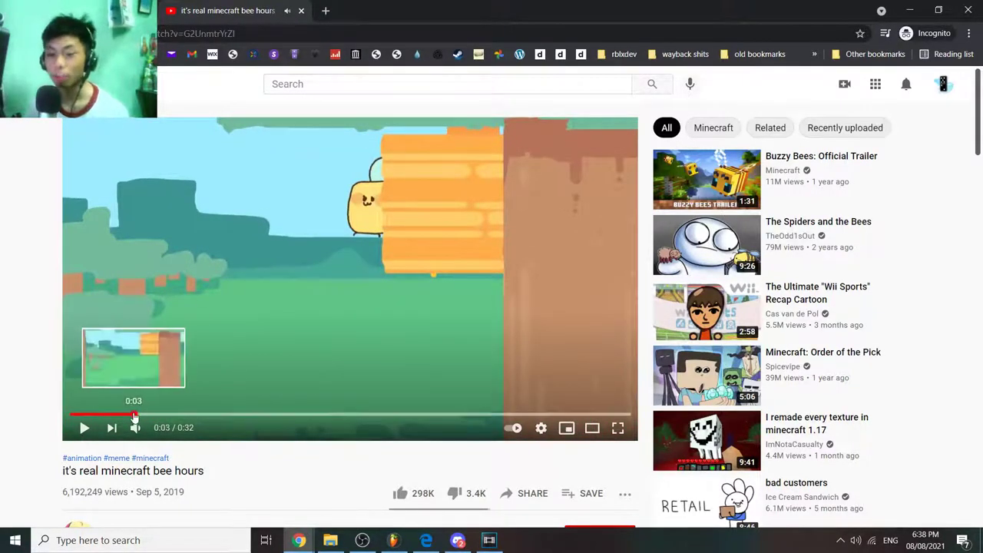
left_click(75, 415)
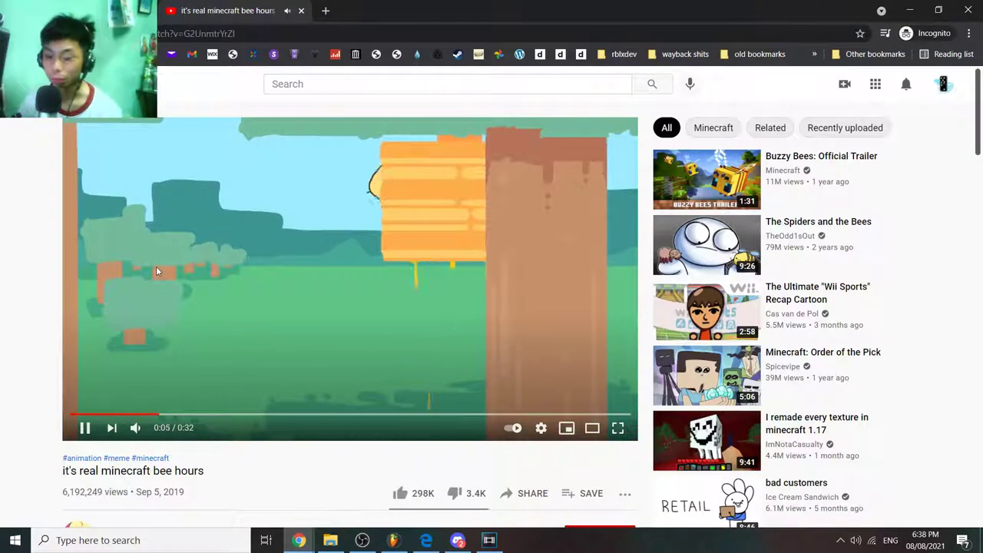
left_click(166, 265)
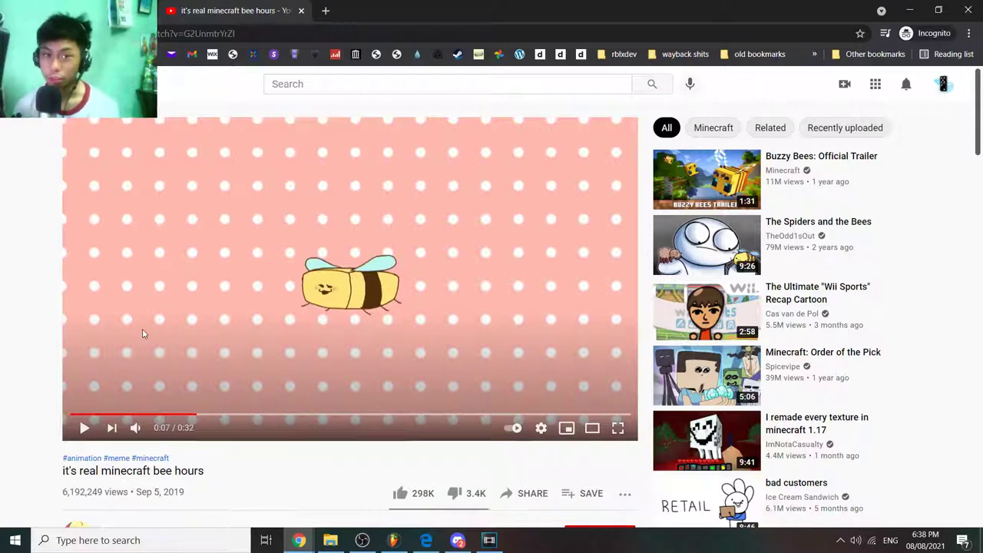
Step: Switch to FL Studio, stop the song playback, and bring up the Playlist arrangement
left_click(392, 540)
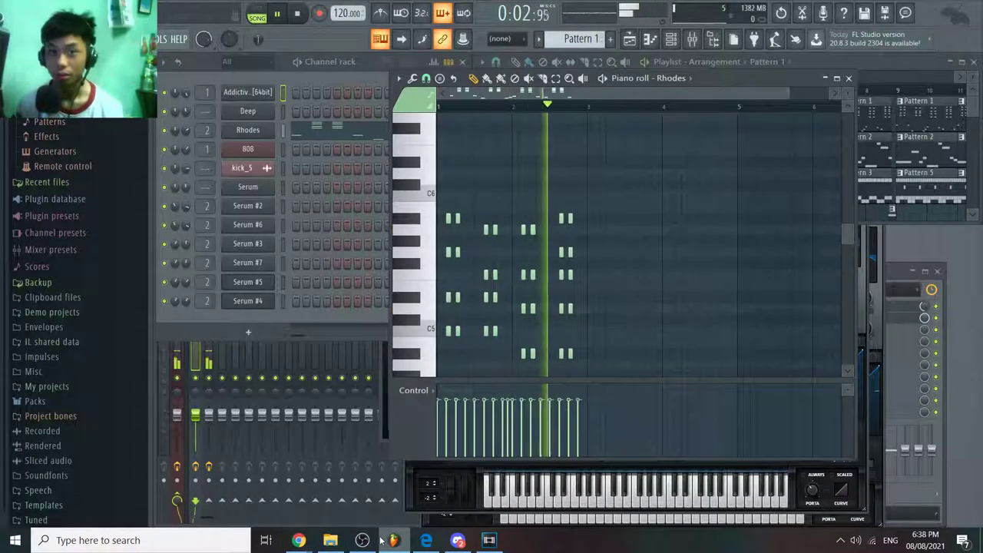
mouse_move(376, 540)
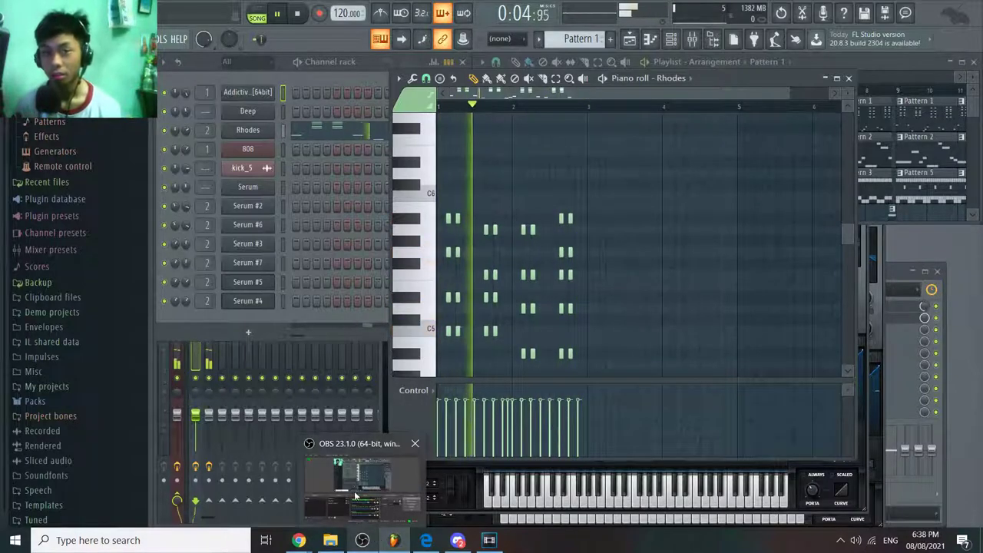
key("space")
key("F5")
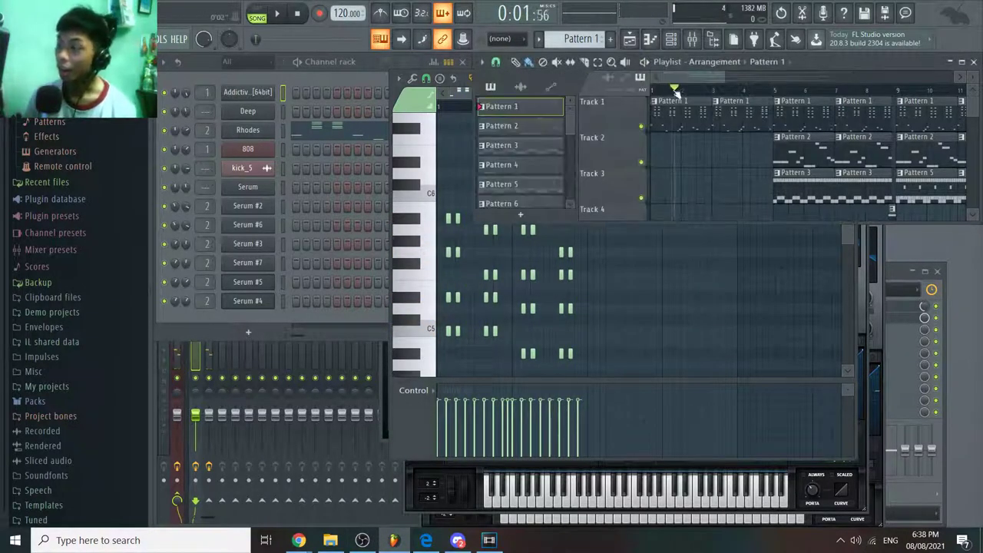
Step: Return to the YouTube bee video, replay it from the start, and pause it at 0:04
key("alt+Tab")
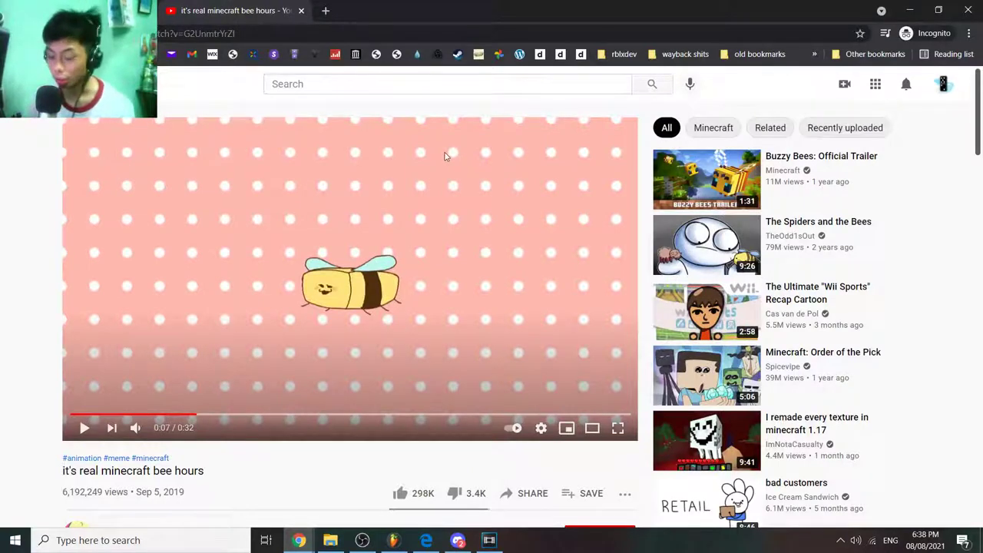
left_click(74, 415)
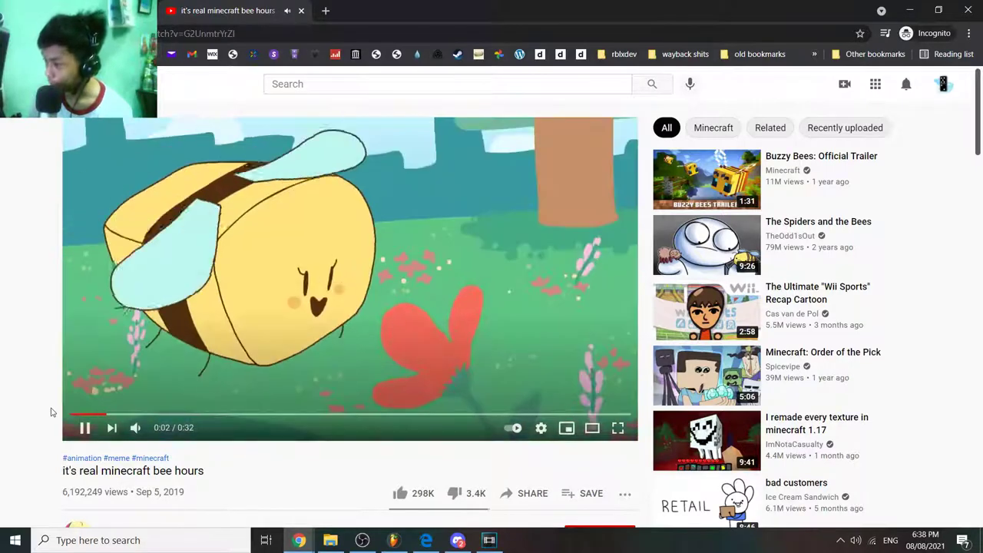
key("space")
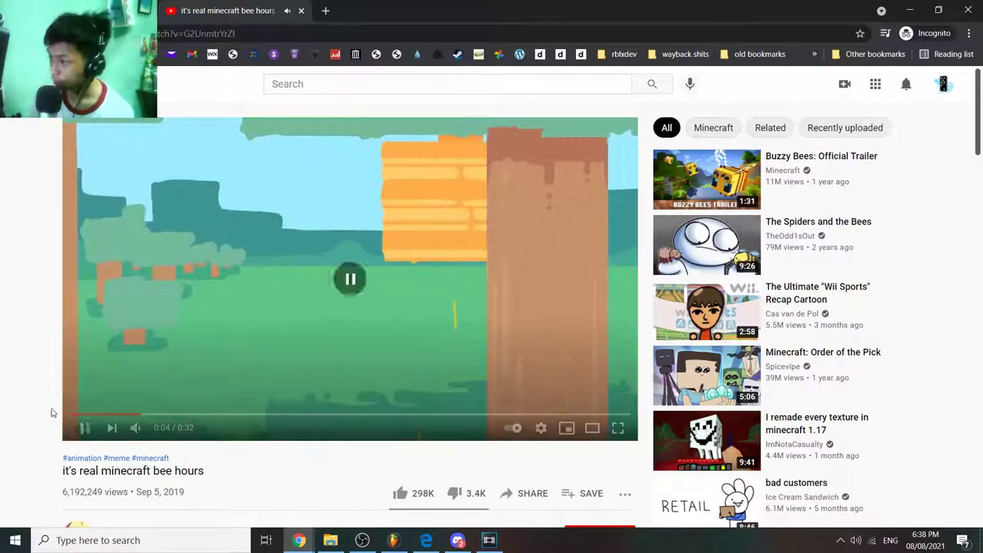
Step: Check the bee song project in FL Studio, then go back to YouTube and restart the bee video
left_click(393, 540)
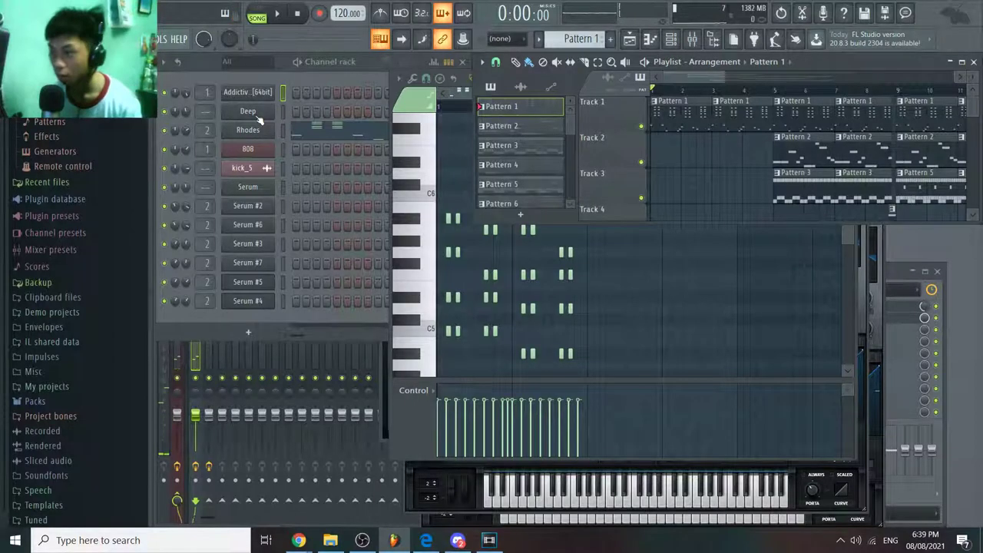
key("alt+Tab")
left_click(71, 414)
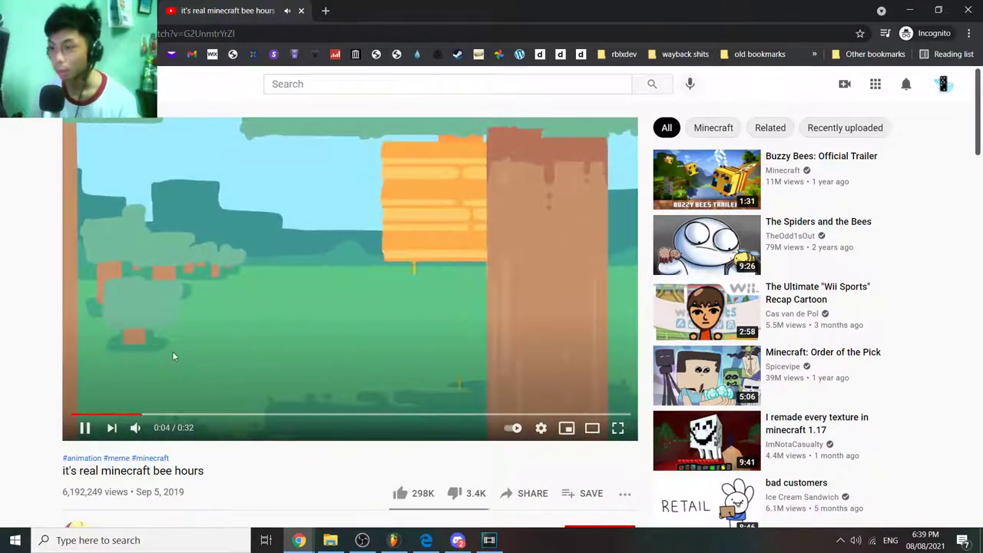
Step: Switch to FL Studio and look over the tracks and patterns in the Playlist arrangement
key("alt+Tab")
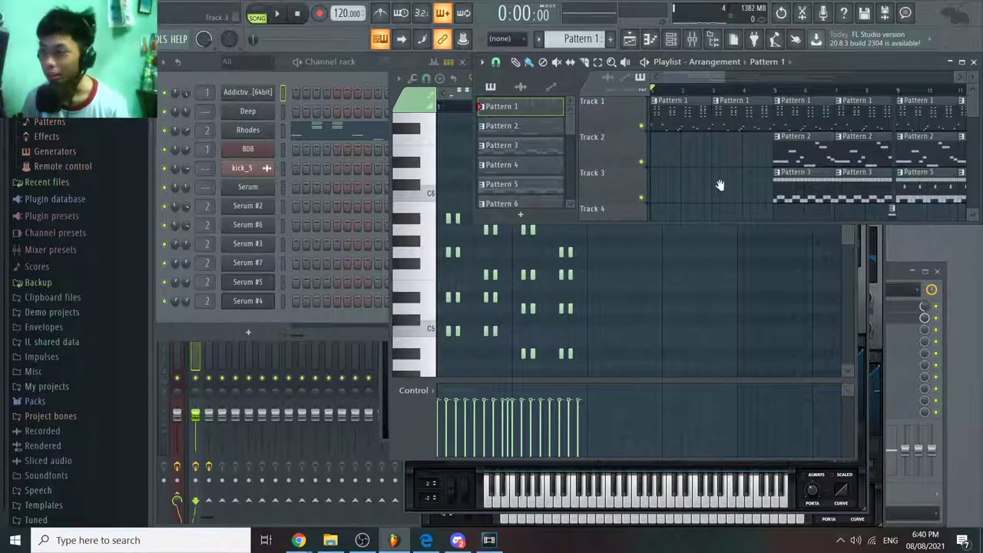
scroll(739, 167, "down", 1)
scroll(740, 166, "up", 1)
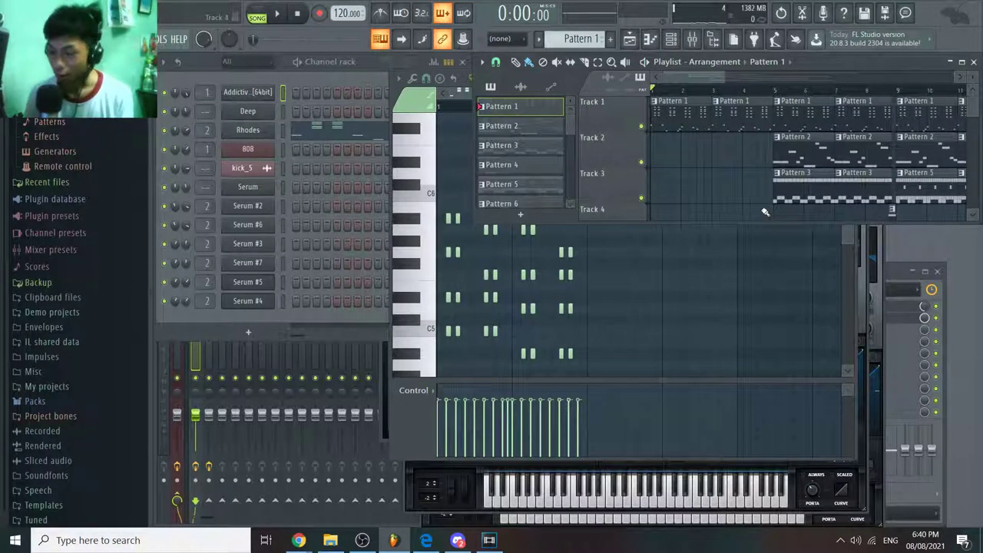
Step: Switch to the YouTube bee video and play it for a moment, pausing at 0:05
key("alt+Tab")
key("alt+Tab")
key("alt+Tab")
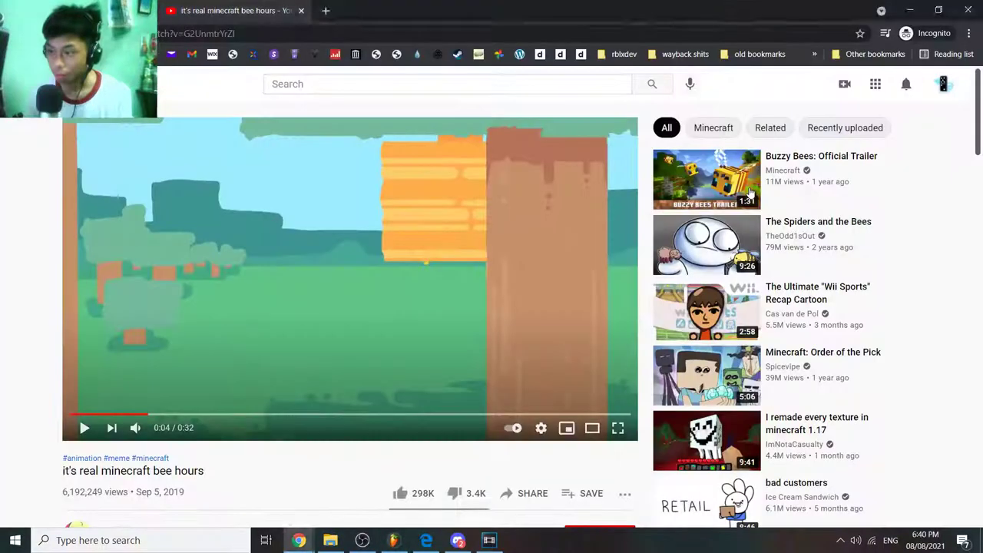
key("alt+Tab")
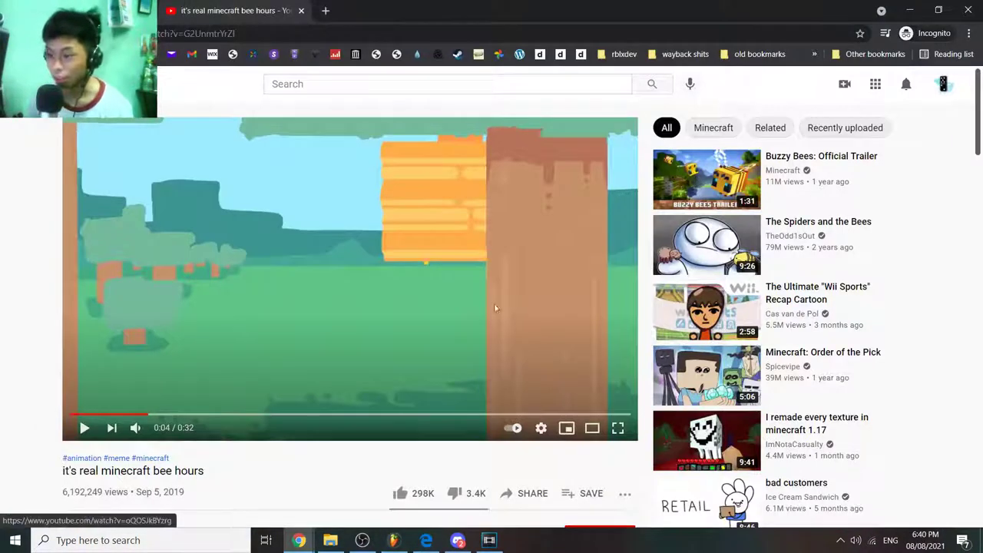
left_click(342, 359)
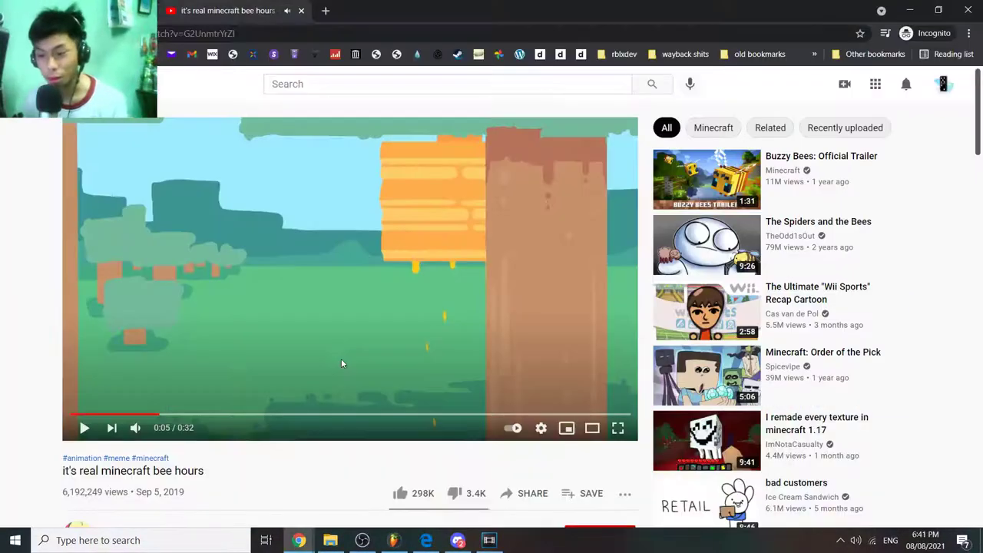
left_click(341, 359)
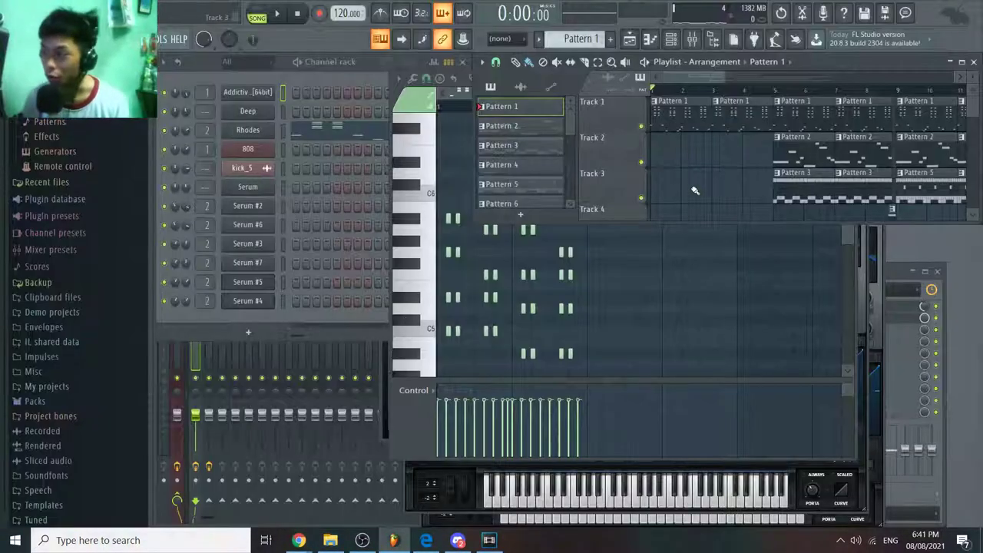
Step: In FL Studio, play the bee song from the beginning of the Playlist arrangement
scroll(693, 169, "down", 1)
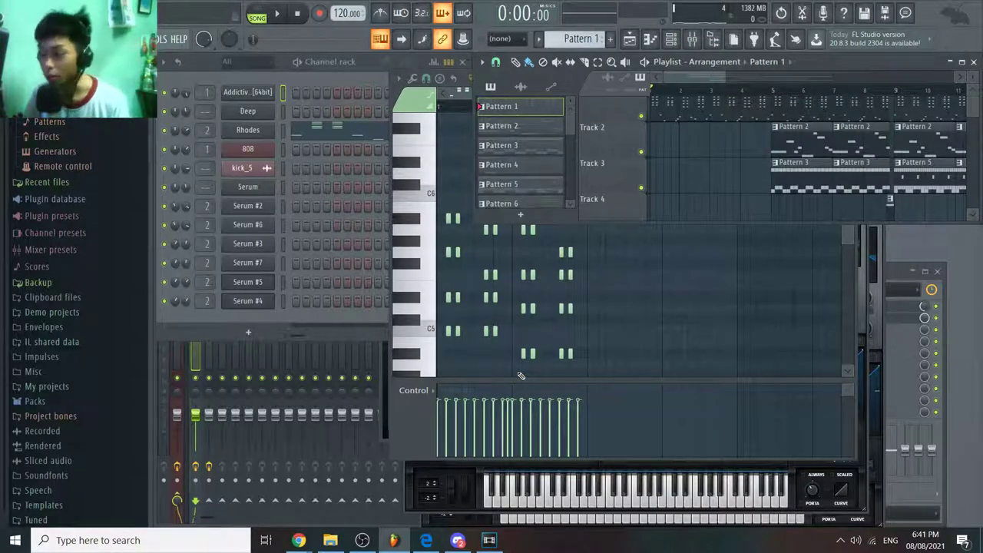
scroll(707, 213, "up", 1)
key("space")
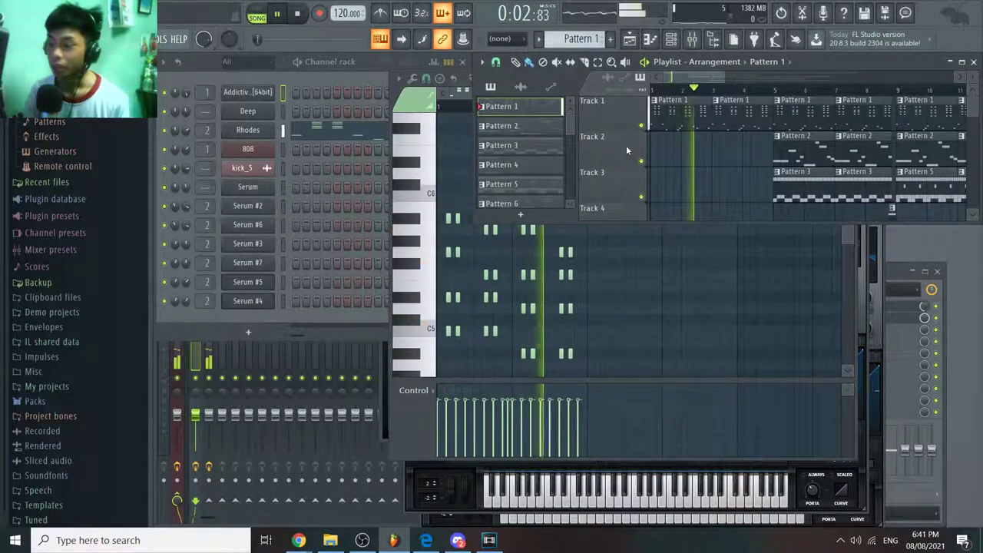
Step: Return to the YouTube bee video and play it on from 0:05, pausing at 0:07
key("alt+Tab")
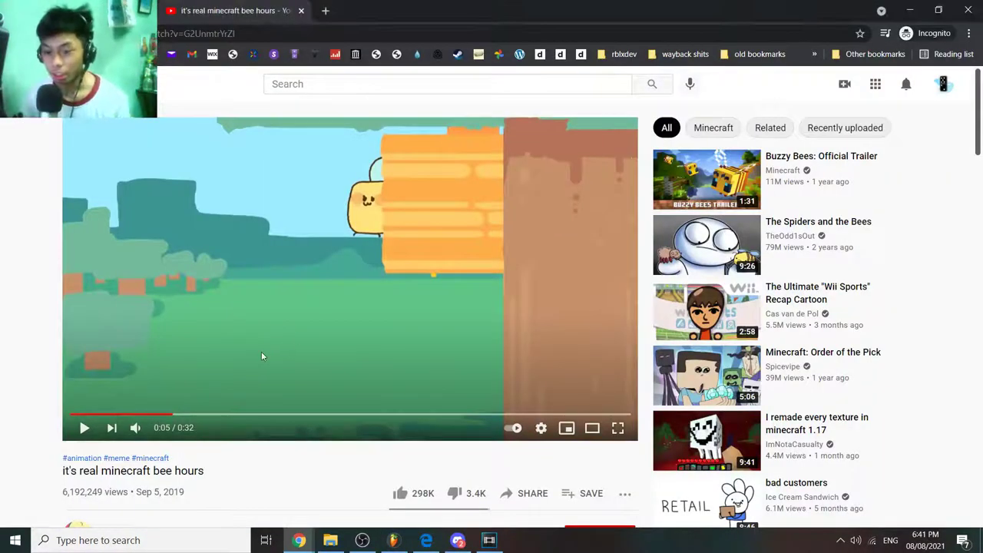
left_click(83, 11)
left_click(223, 6)
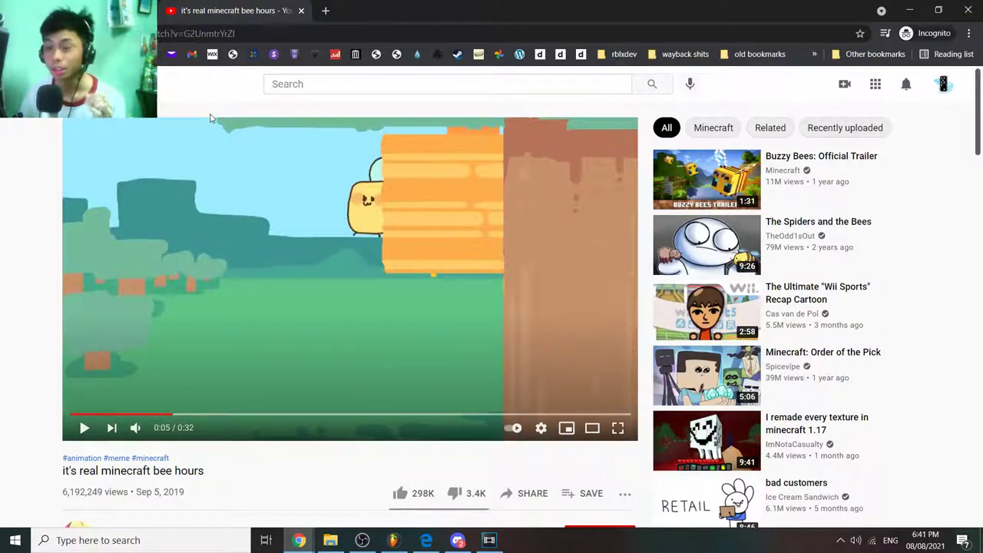
left_click(223, 256)
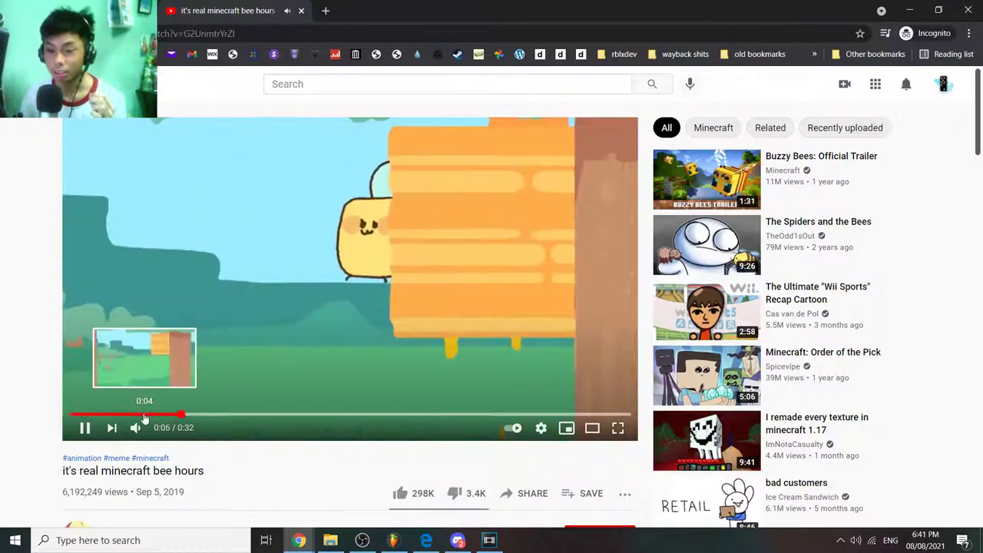
left_click(137, 394)
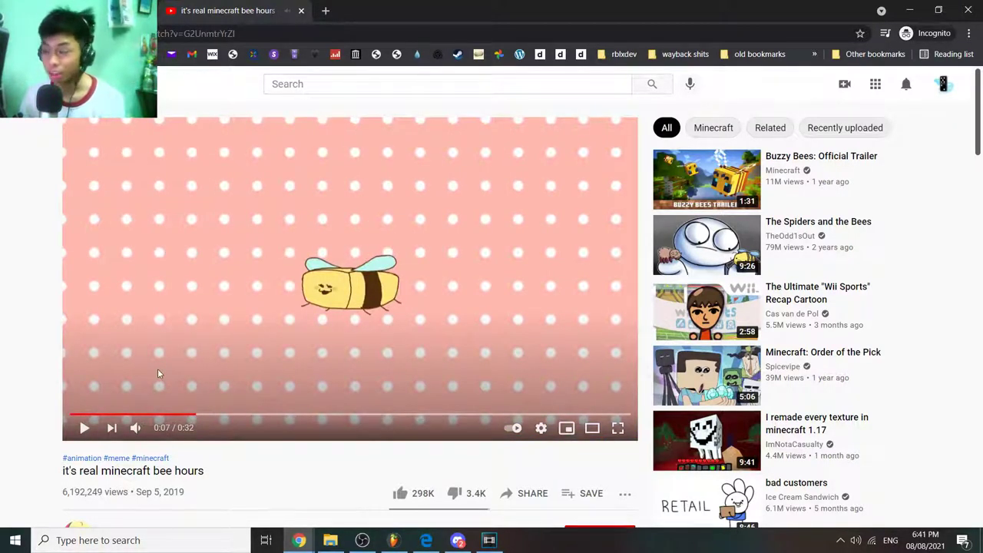
Step: Play the bee video briefly past the pink dotted scene, replay it from the start, and pause at 0:02
left_click(157, 369)
left_click(96, 395)
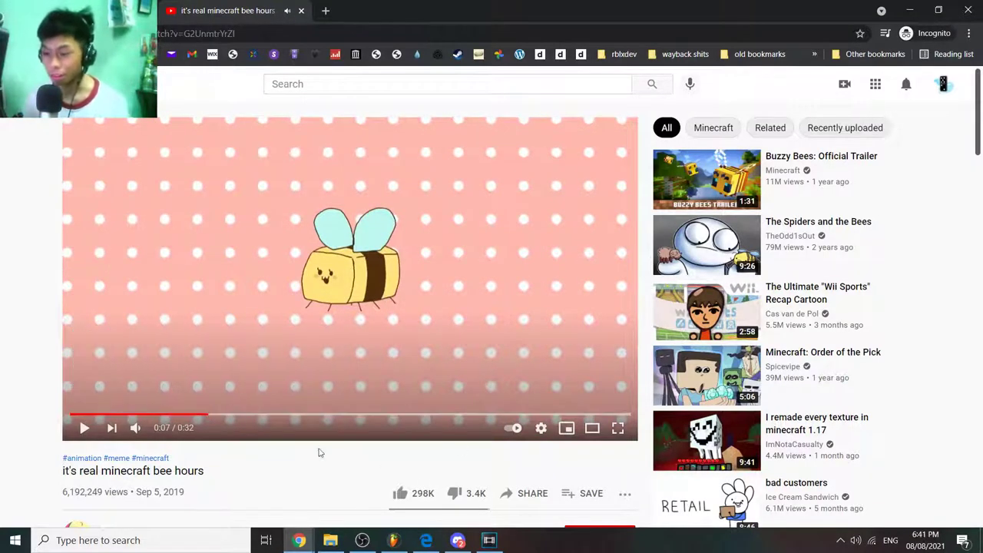
left_click(77, 415)
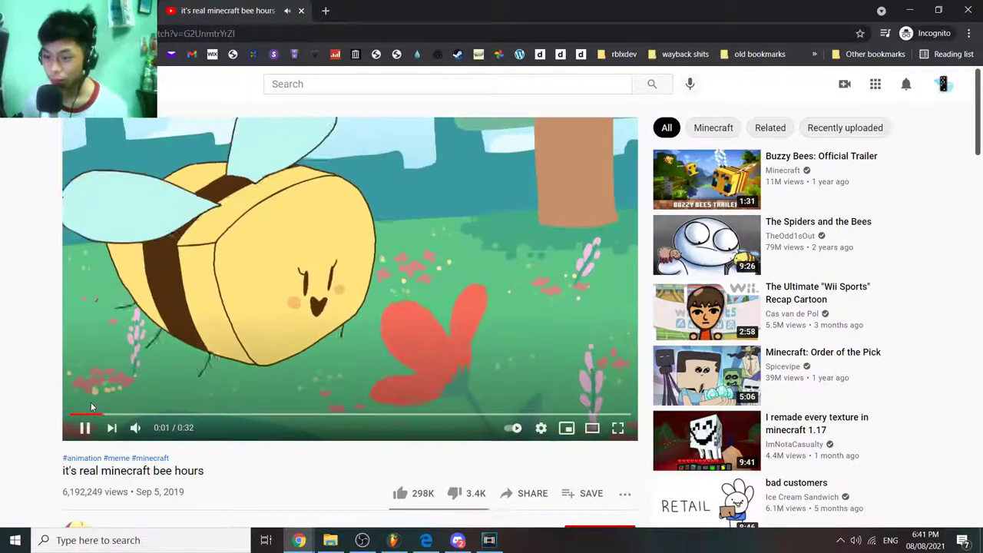
left_click(92, 394)
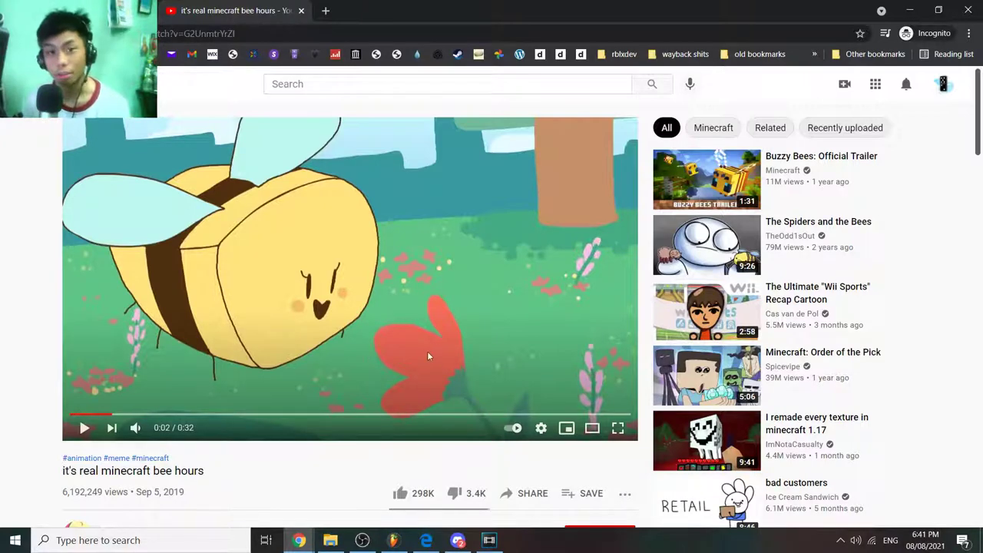
Step: Switch to FL Studio, open the Rhodes channel's Sytrus instrument, and show its OP 1 settings
left_click(393, 540)
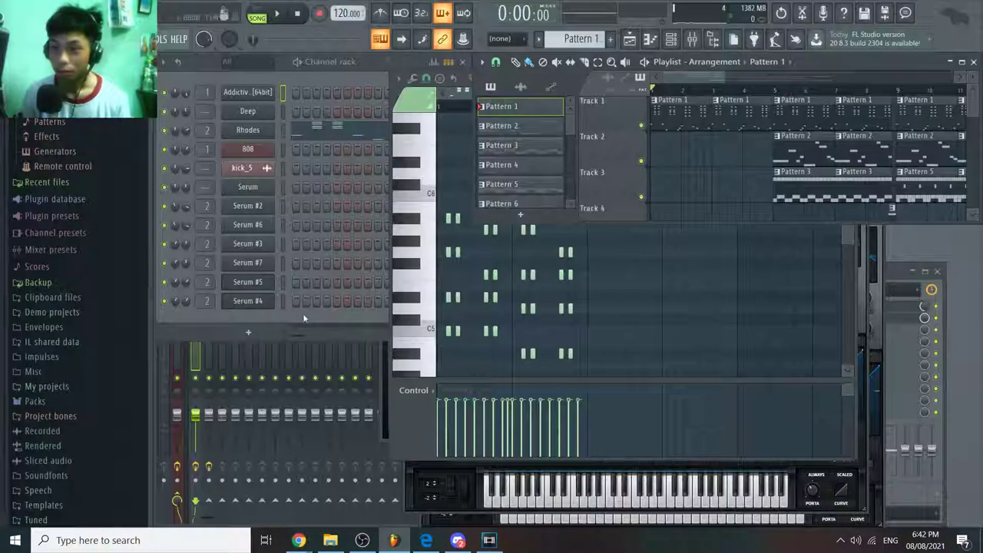
left_click(269, 132)
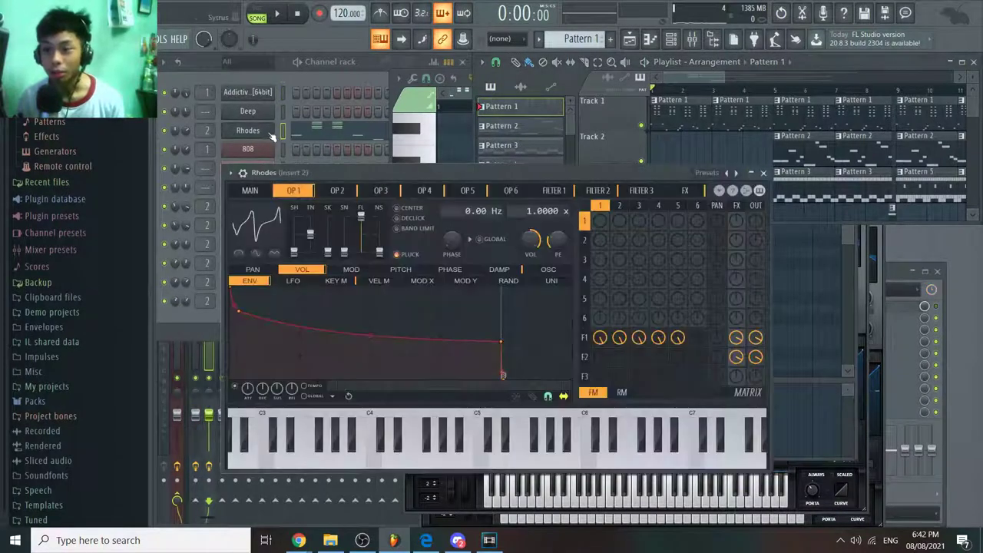
left_click_drag(311, 178, 447, 172)
left_click(376, 184)
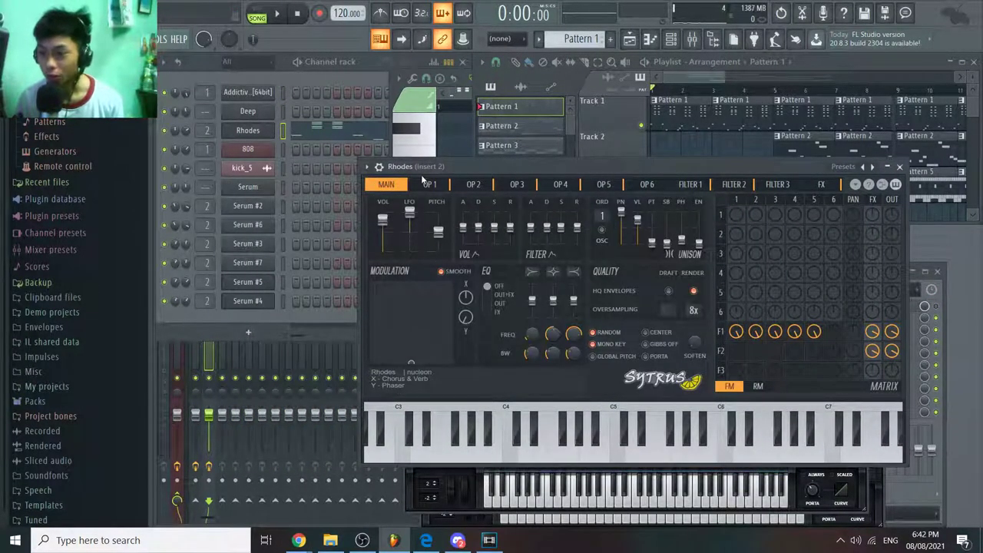
left_click(430, 185)
Step: Audition several notes on the Rhodes instrument and close its window
key("n")
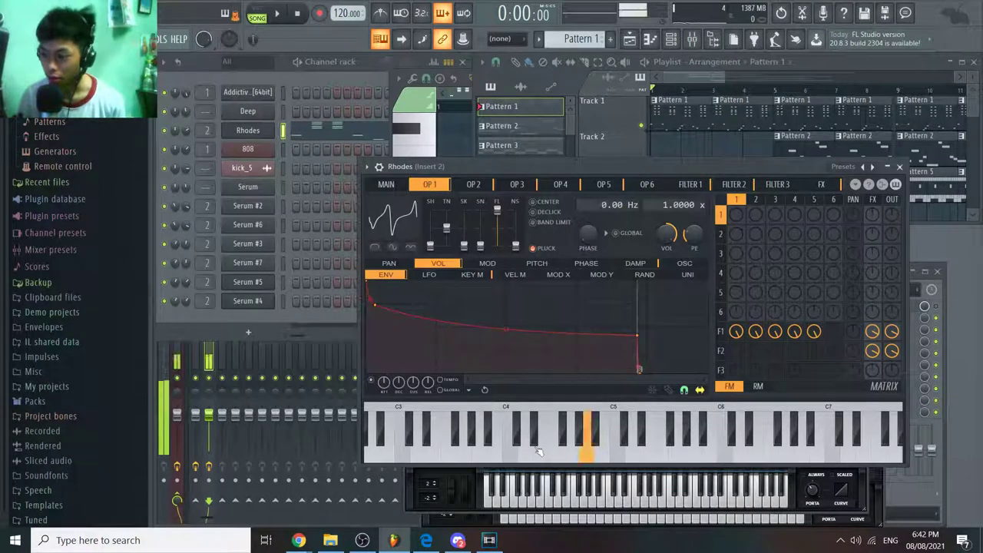
key("r")
key("r")
key("o")
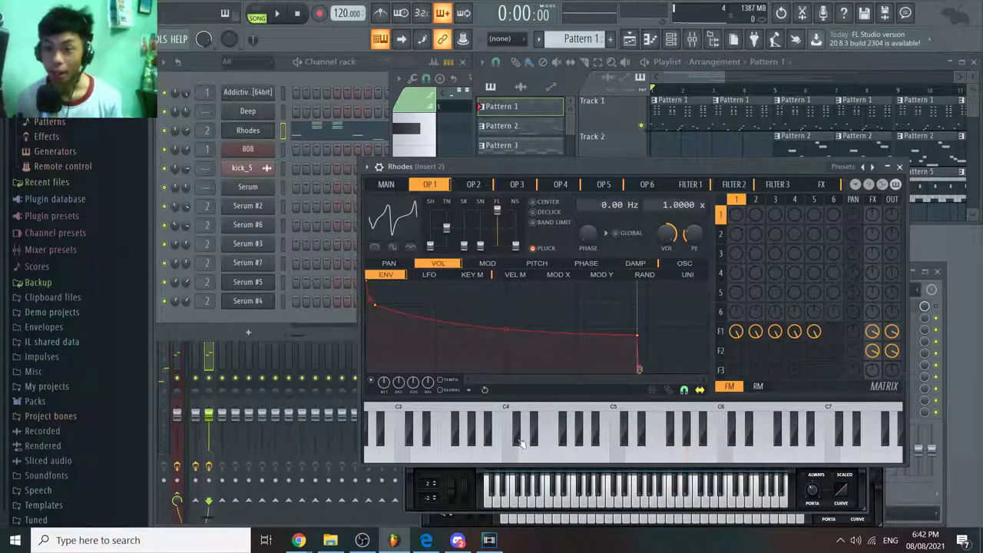
left_click(899, 167)
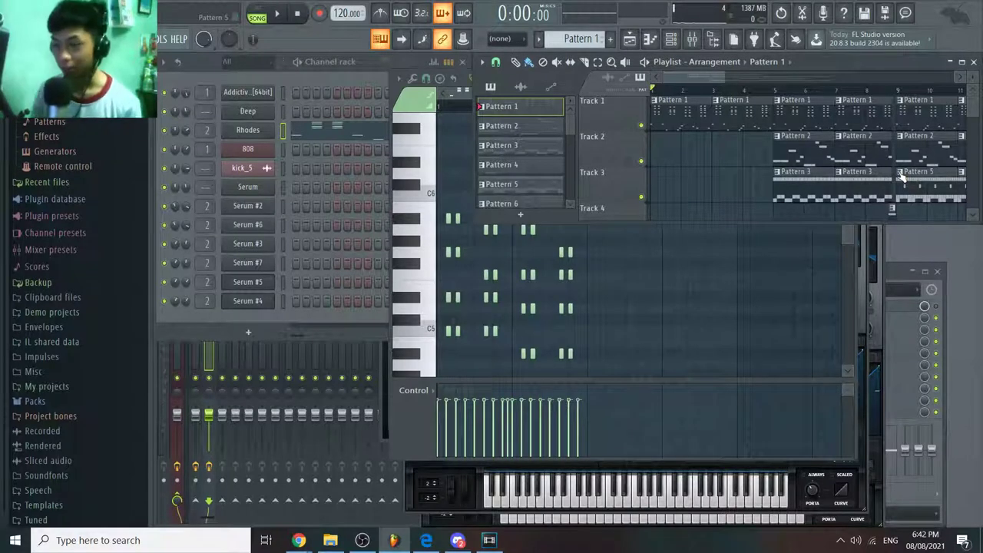
Step: Play the song from the beginning, follow its patterns in the Playlist to just before bar 9, and stop playback
key("space")
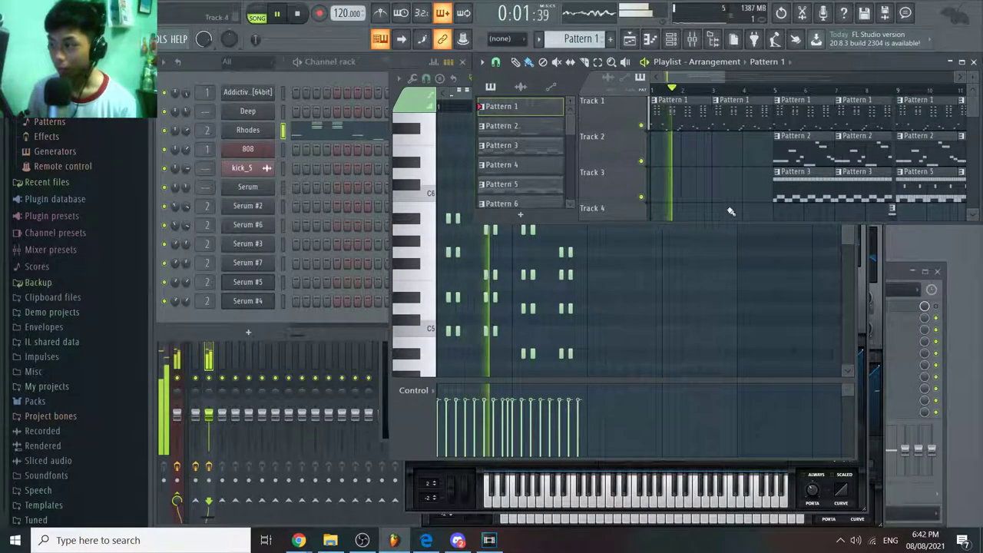
scroll(711, 203, "down", 5)
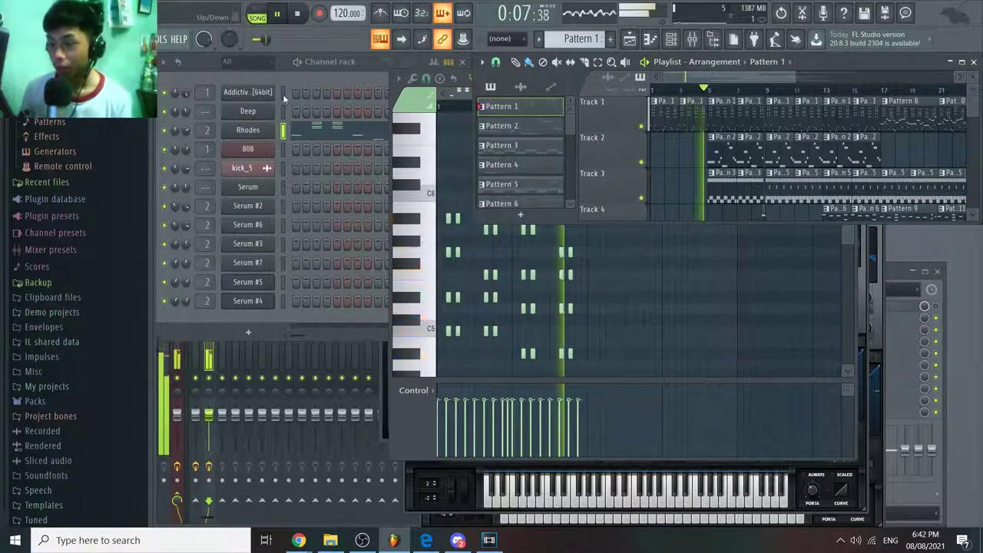
scroll(696, 184, "up", 3)
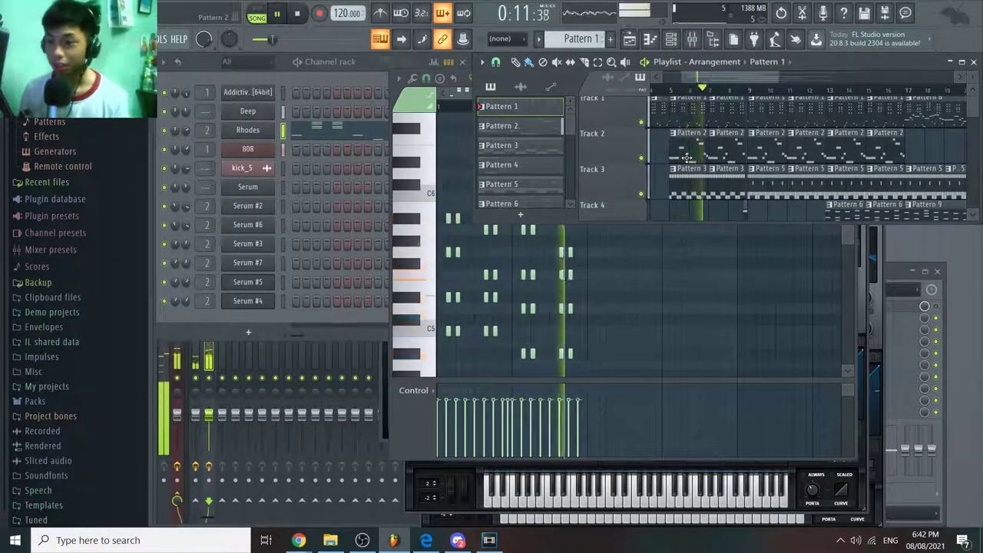
scroll(703, 167, "up", 2)
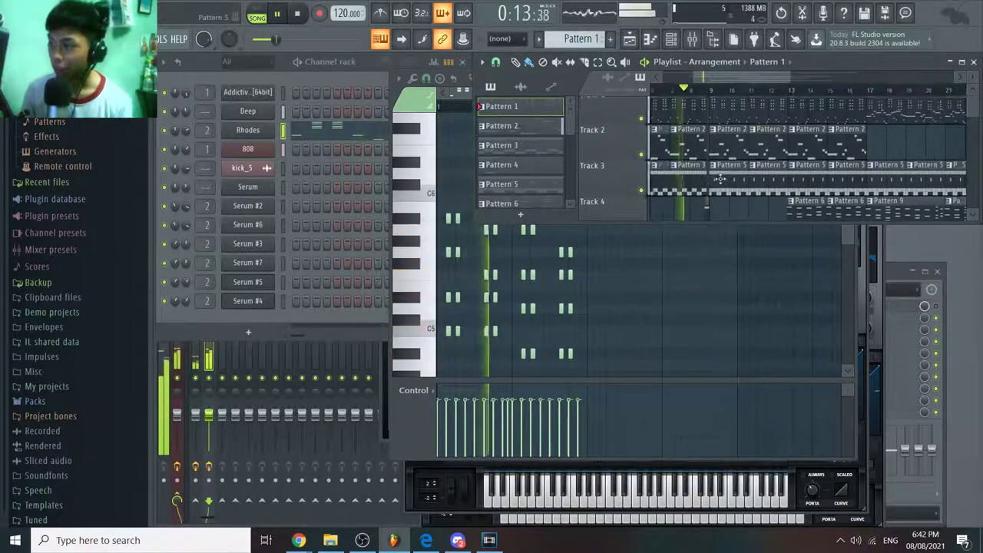
scroll(725, 176, "down", 1)
scroll(724, 176, "up", 2)
left_click_drag(725, 176, 723, 153)
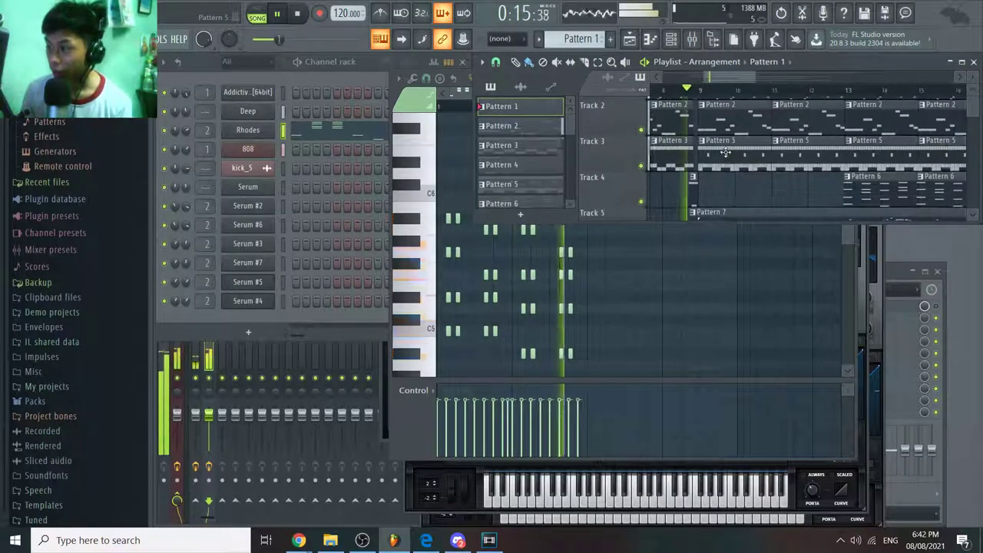
scroll(723, 154, "down", 2)
key("space")
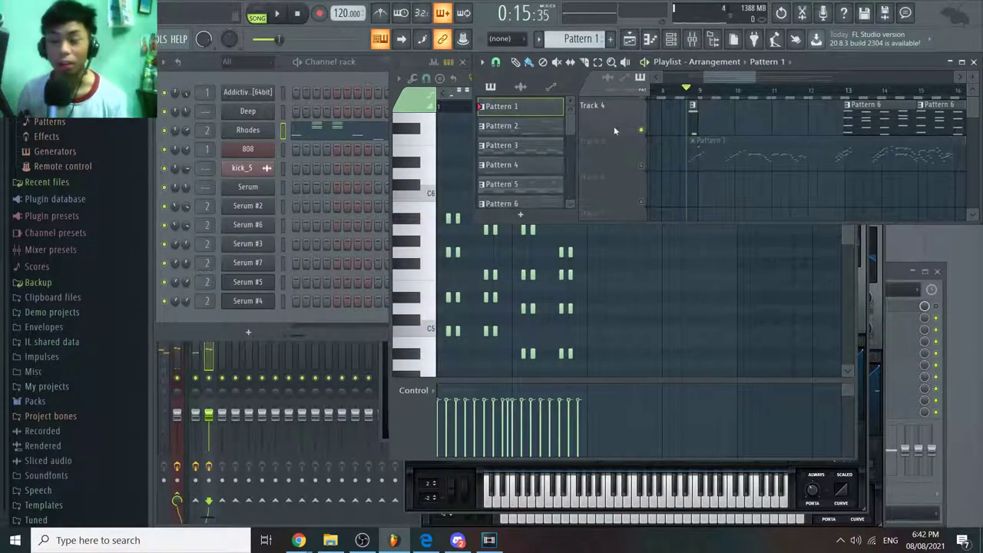
Step: Solo Track 5 in the Playlist and play Pattern 7 on its own
scroll(669, 134, "up", 2)
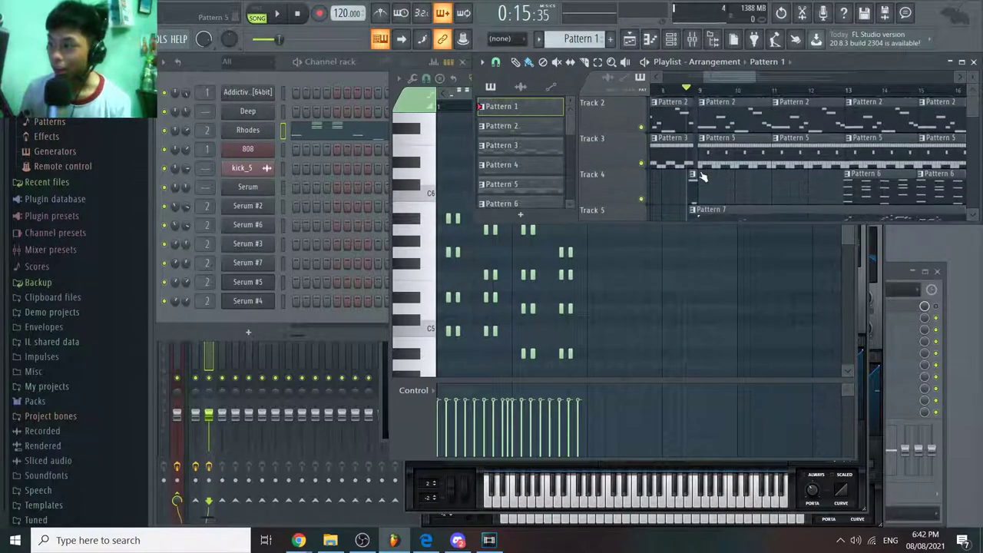
scroll(669, 194, "down", 1)
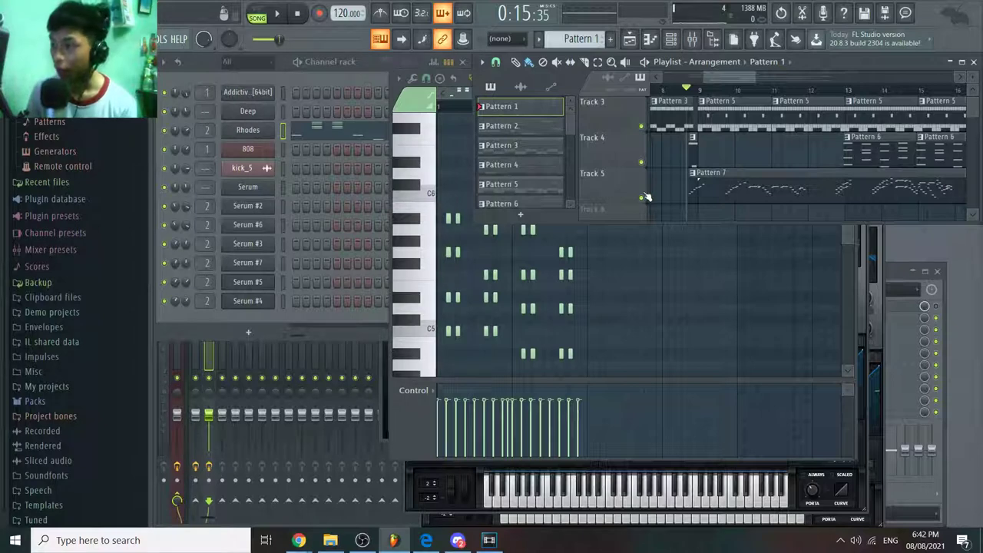
right_click(642, 198)
left_click_drag(736, 162, 741, 143)
key("space")
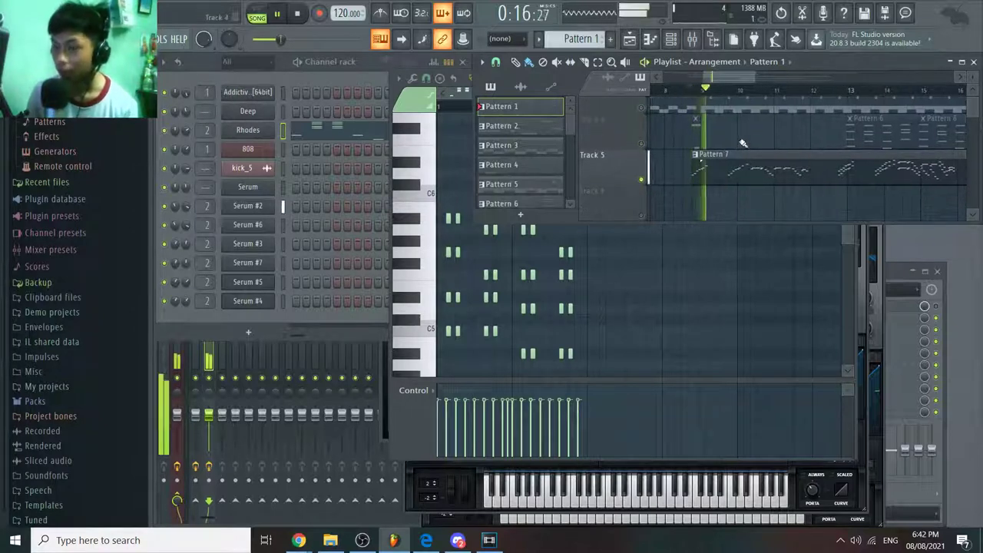
Step: Turn off the solo on Track 5 to hear it with all the other tracks, and stop playback
left_click(651, 177, "ctrl")
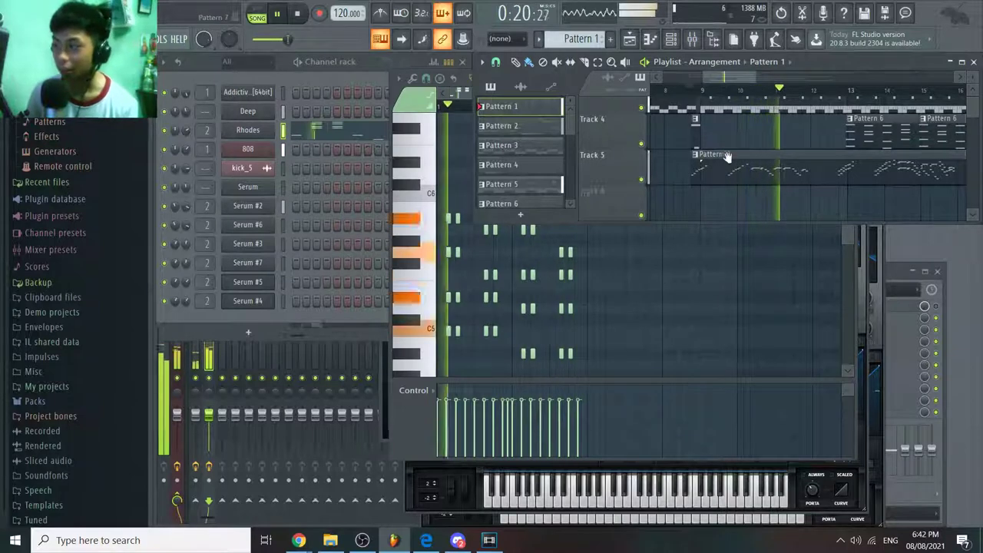
scroll(710, 173, "up", 2)
key("space")
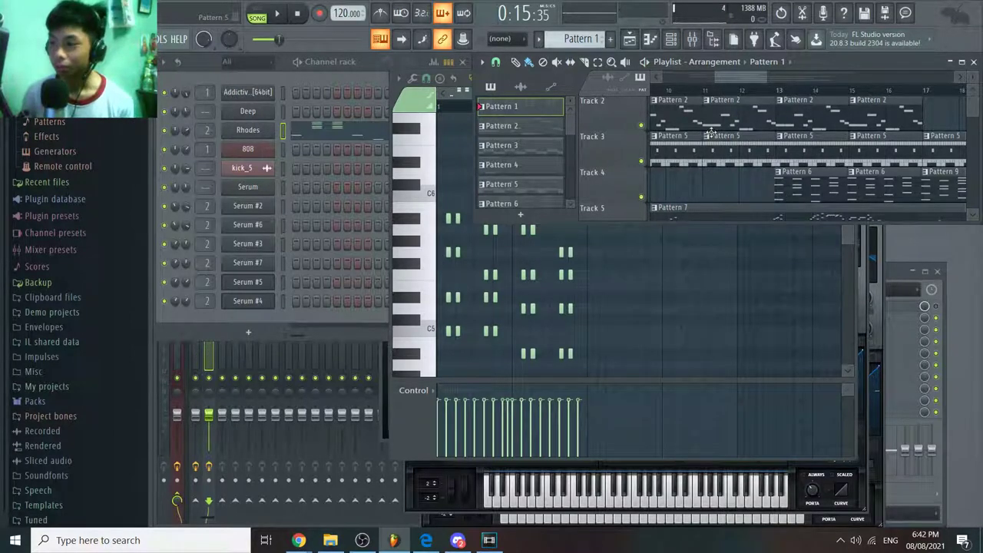
Step: Play the full arrangement from just before bar 11 to just past bar 12, and stop playback
scroll(769, 139, "down", 2)
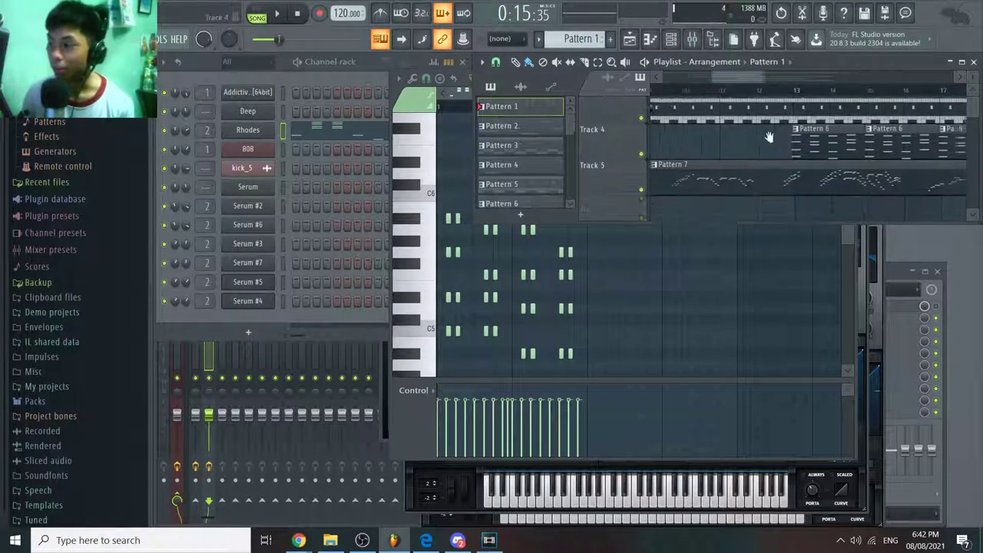
left_click_drag(772, 145, 779, 122)
left_click(724, 93)
key("space")
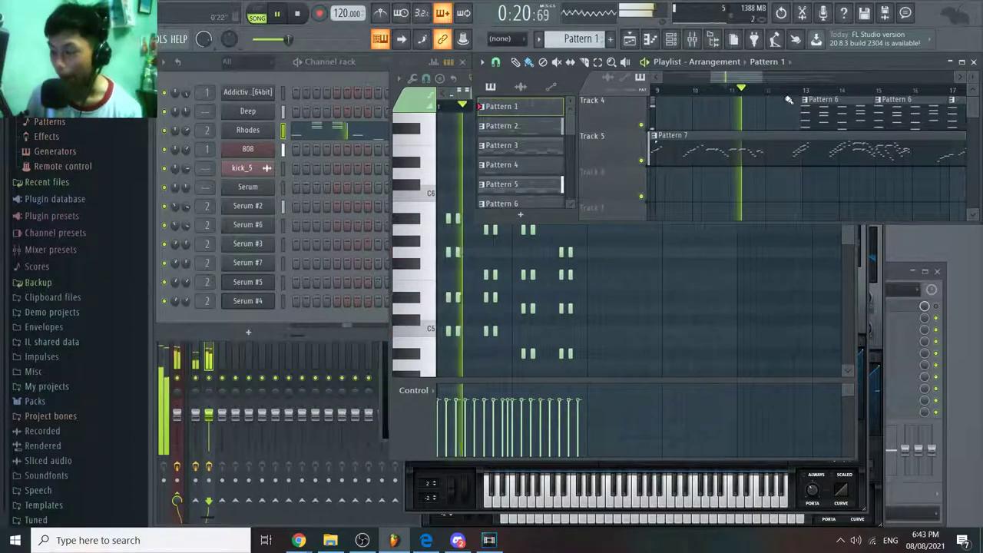
scroll(787, 161, "up", 3)
scroll(787, 161, "down", 2)
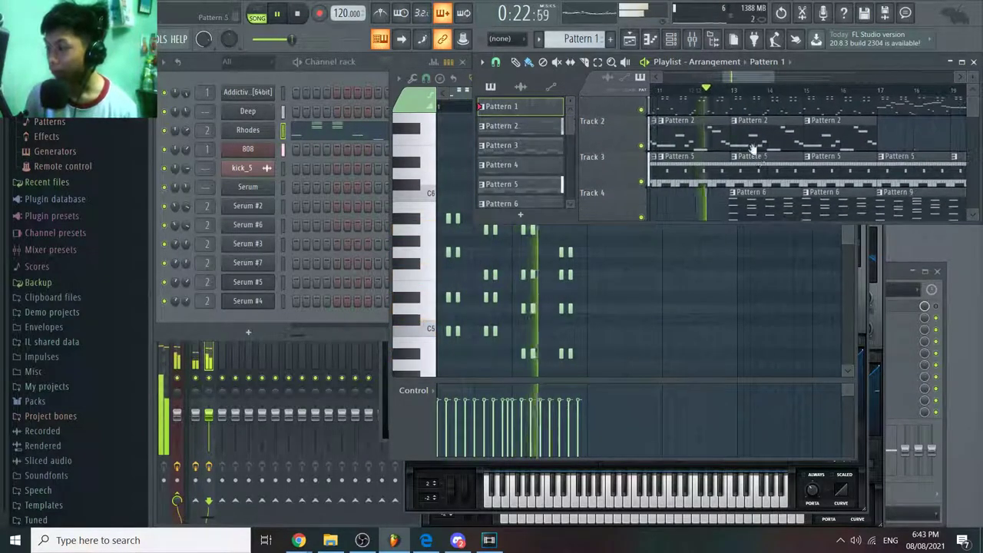
key("space")
Step: Solo Track 4 in the Playlist and place the playhead at the start of its first Pattern 6 clip
right_click(641, 176)
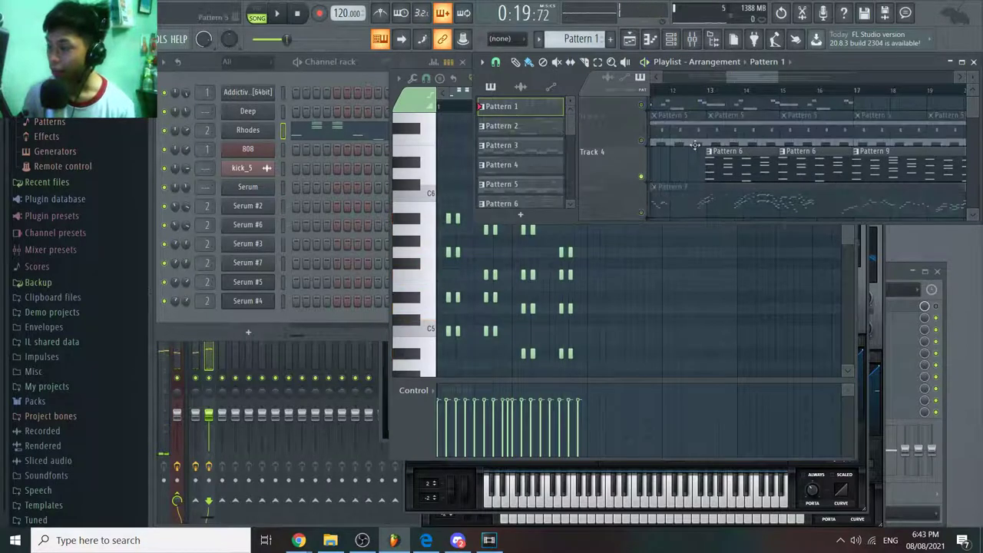
scroll(792, 93, "left", 2)
left_click(787, 91)
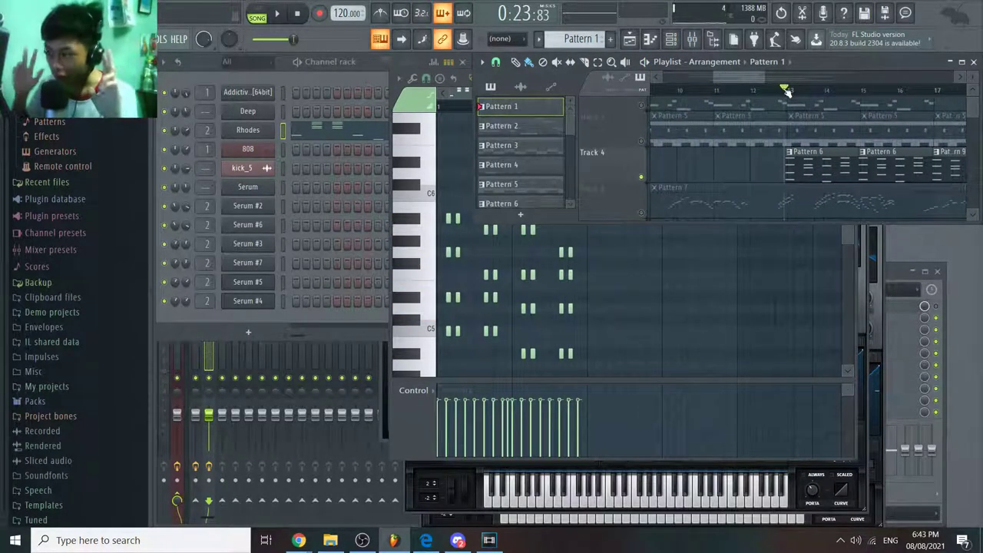
Step: Play the soloed Track 4 from its first Pattern 6 clip at bar 13, and stop playback
key("space")
scroll(784, 154, "right", 2)
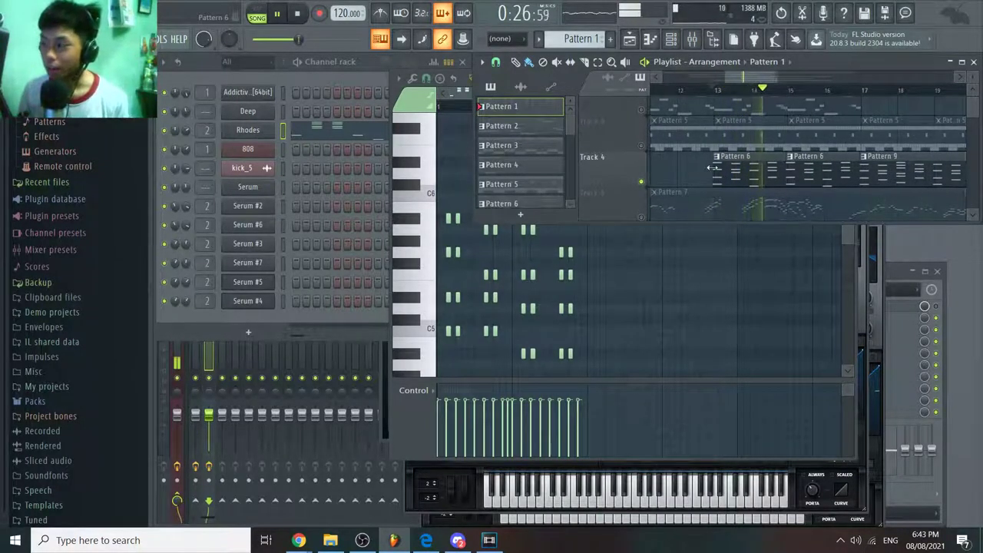
scroll(692, 154, "right", 1)
scroll(692, 154, "down", 1)
scroll(684, 131, "down", 1)
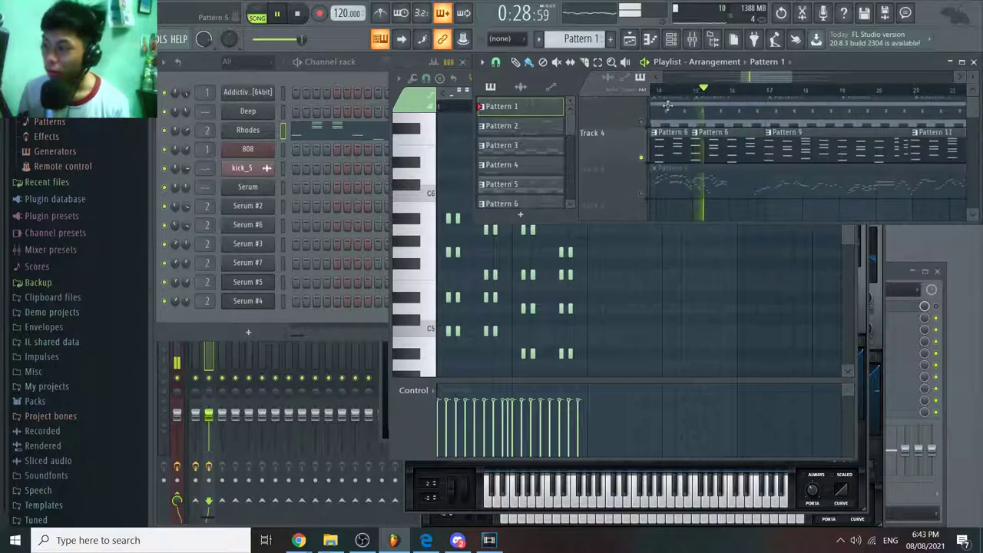
key("space")
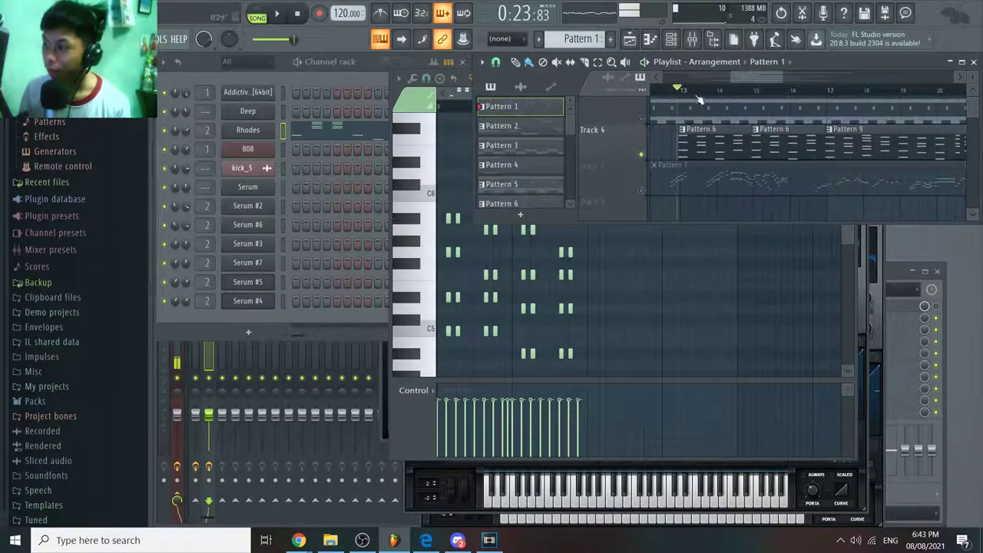
Step: Open the Serum, Serum #2, Serum #6 and Serum #7 instruments from the Channel rack to view their waveforms
left_click(243, 188)
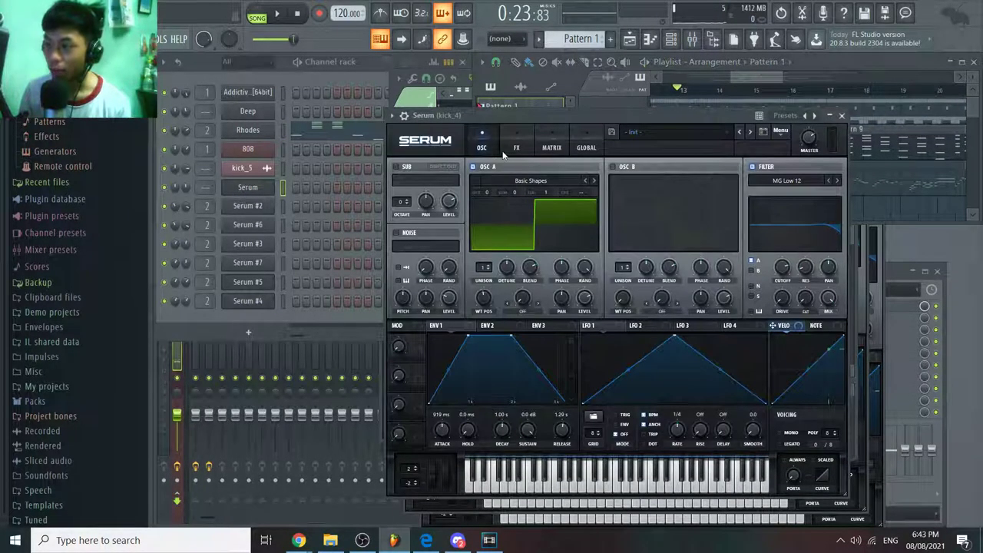
left_click_drag(586, 114, 563, 114)
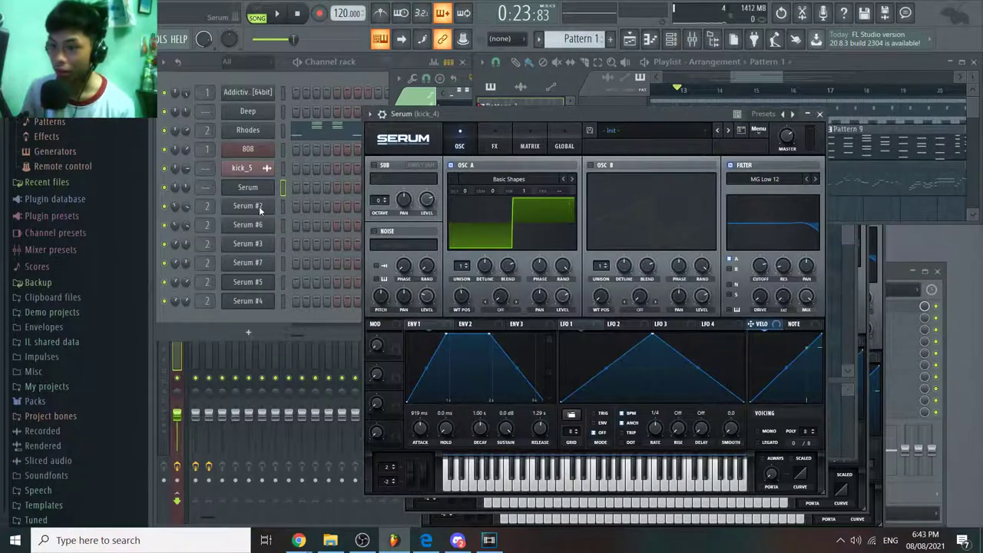
left_click(258, 209)
left_click(251, 226)
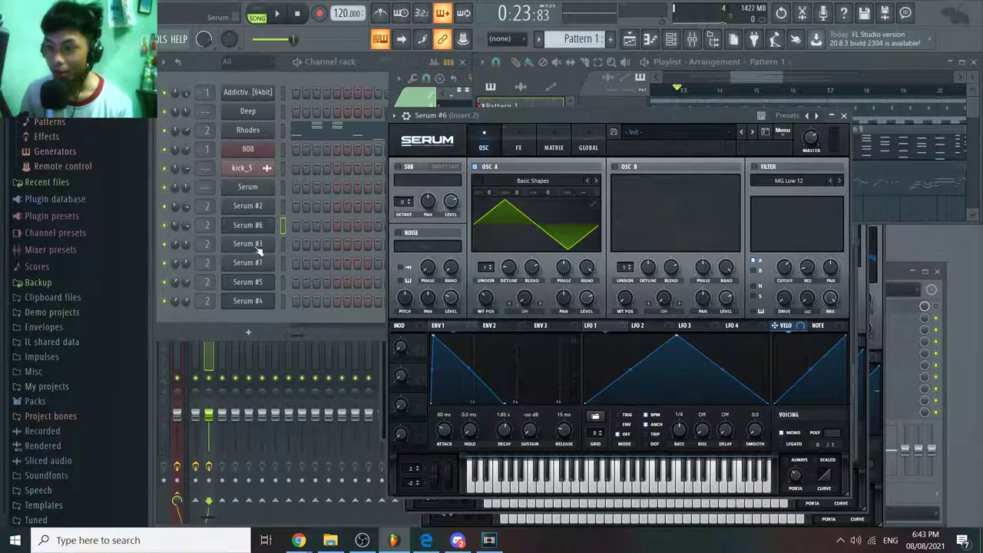
left_click(259, 263)
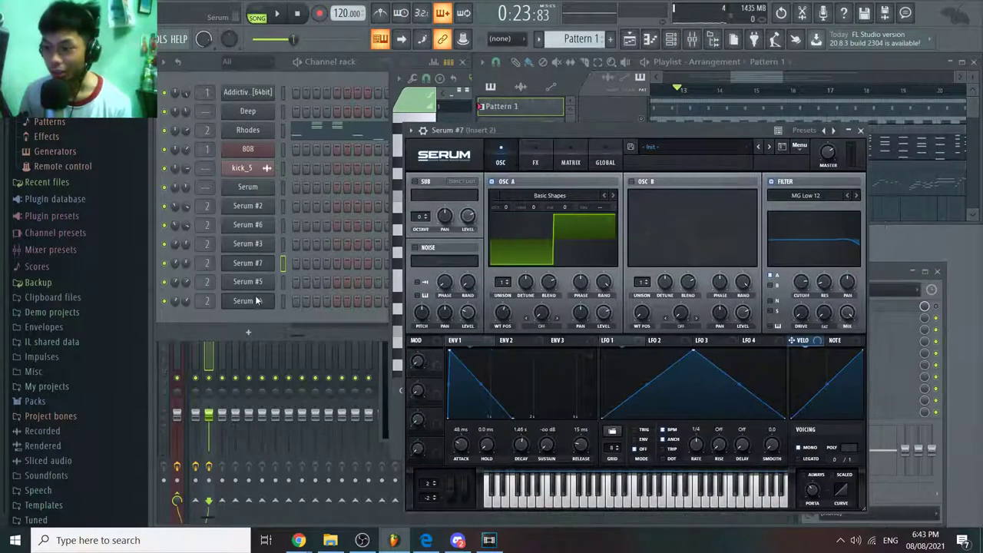
Step: Compare all the Serum instruments in channel order, return to the first Serum, and close its plugin window
left_click(252, 187)
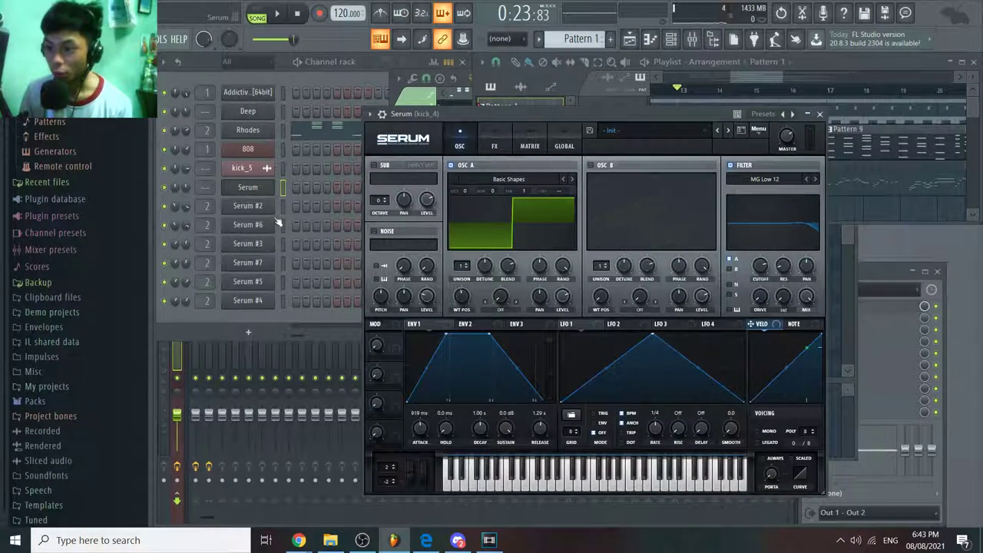
left_click(271, 206)
left_click(259, 225)
left_click(259, 244)
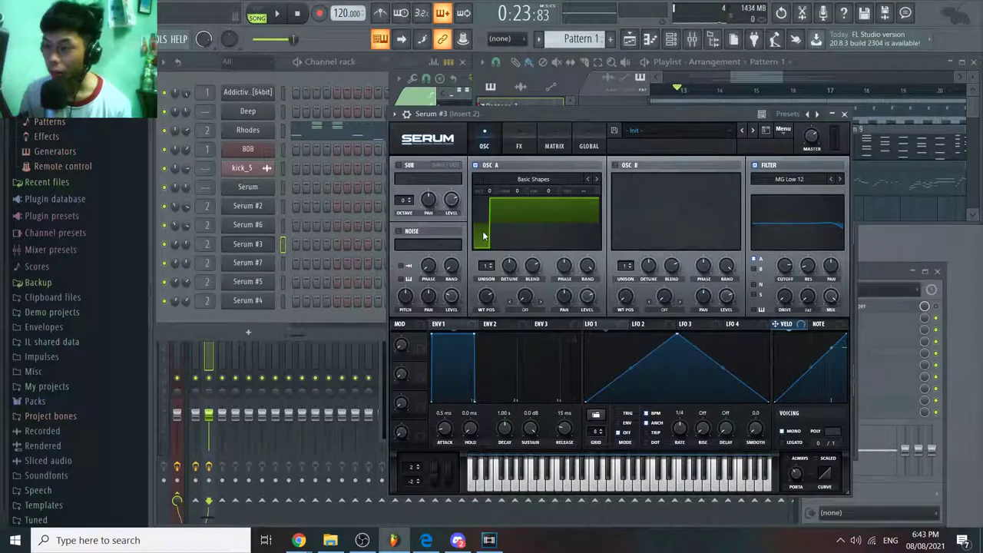
left_click(260, 262)
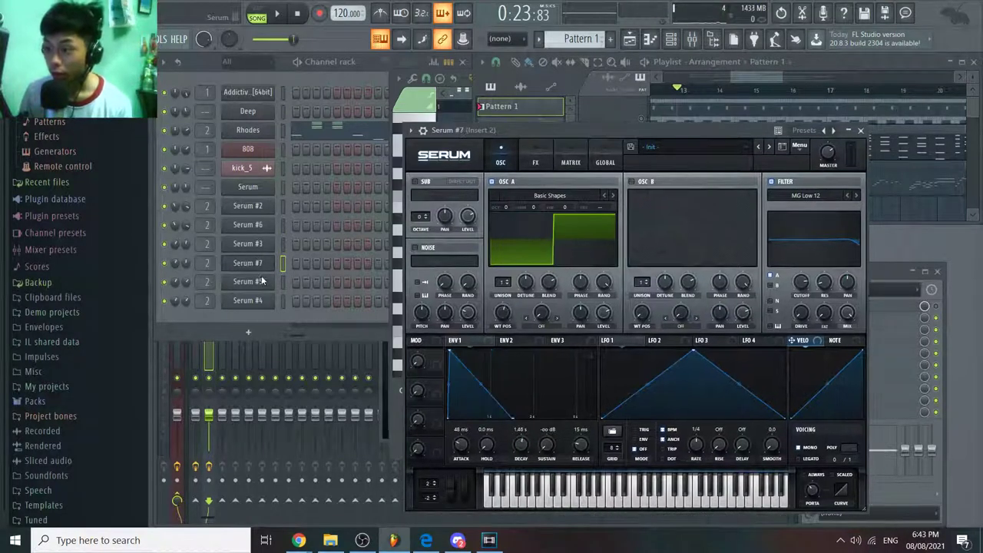
left_click(264, 281)
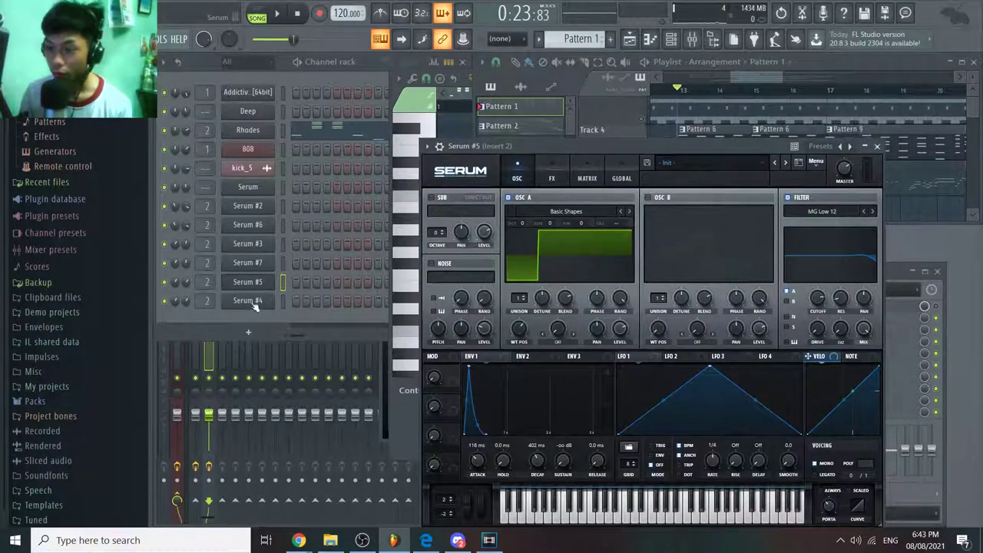
left_click(253, 304)
left_click(261, 186)
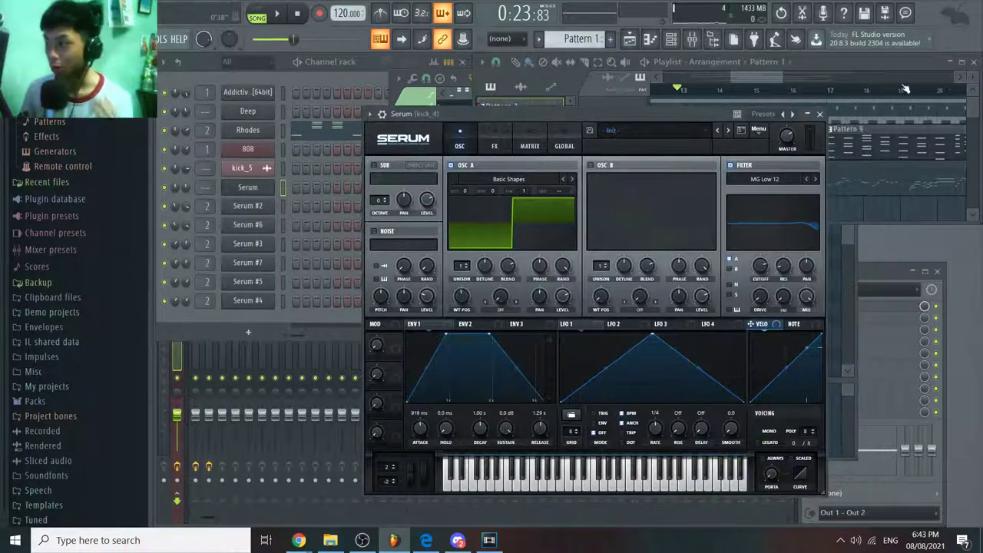
left_click(819, 113)
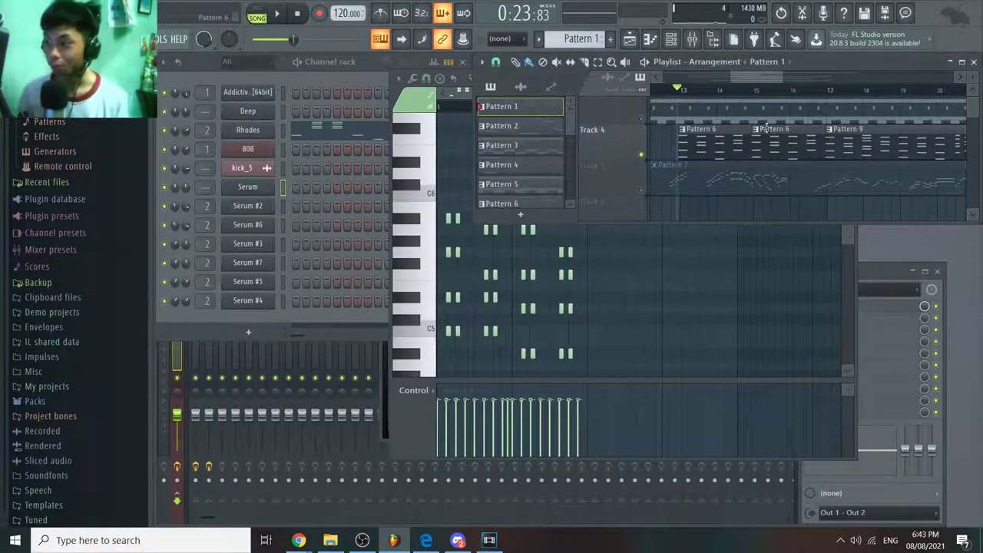
Step: Turn off the solo on Track 4 and play the full arrangement from bar 13 to just before bar 16
key("space")
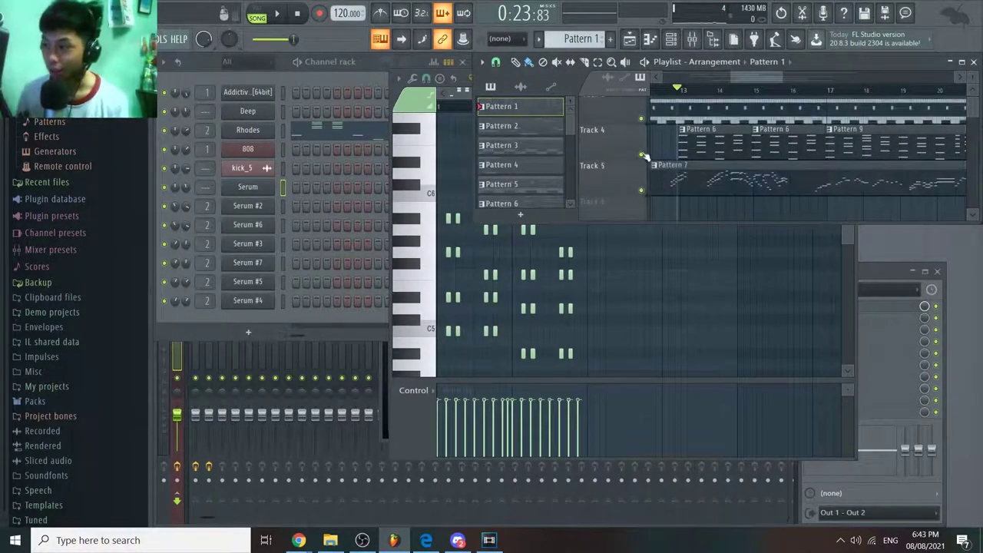
right_click(642, 156)
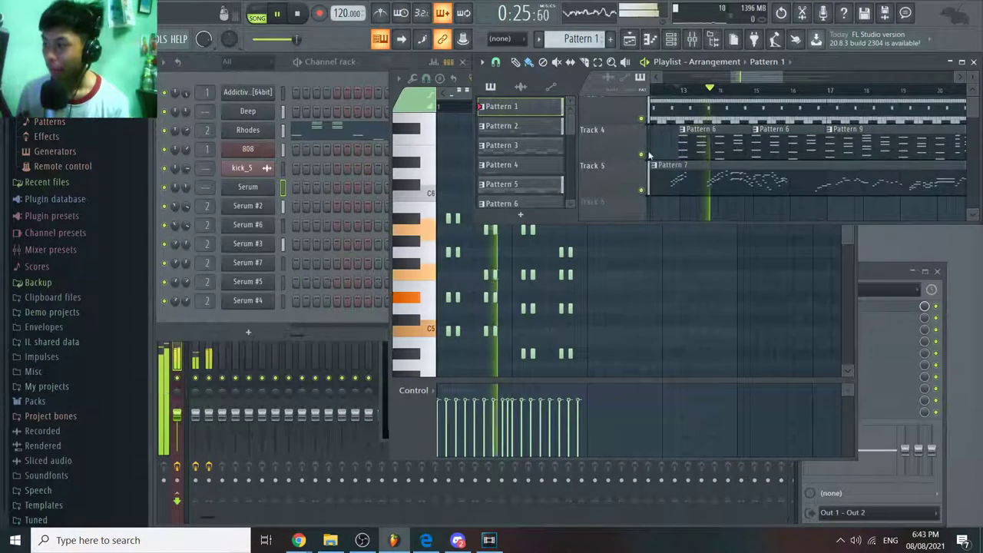
left_click_drag(759, 139, 780, 129)
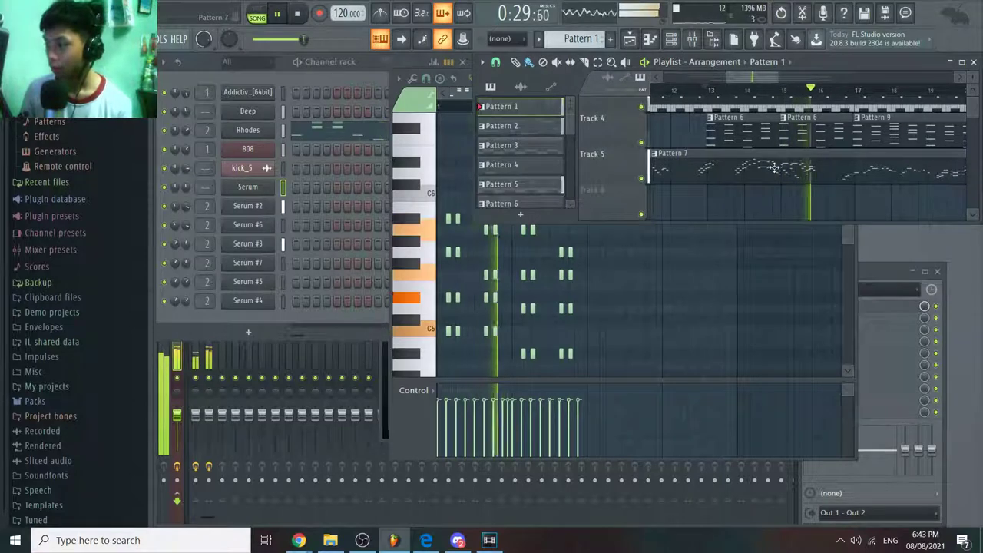
key("space")
Step: Open the Pattern 7 clip in the Piano roll and look over the Serum #2 melody notes
double_click(772, 168)
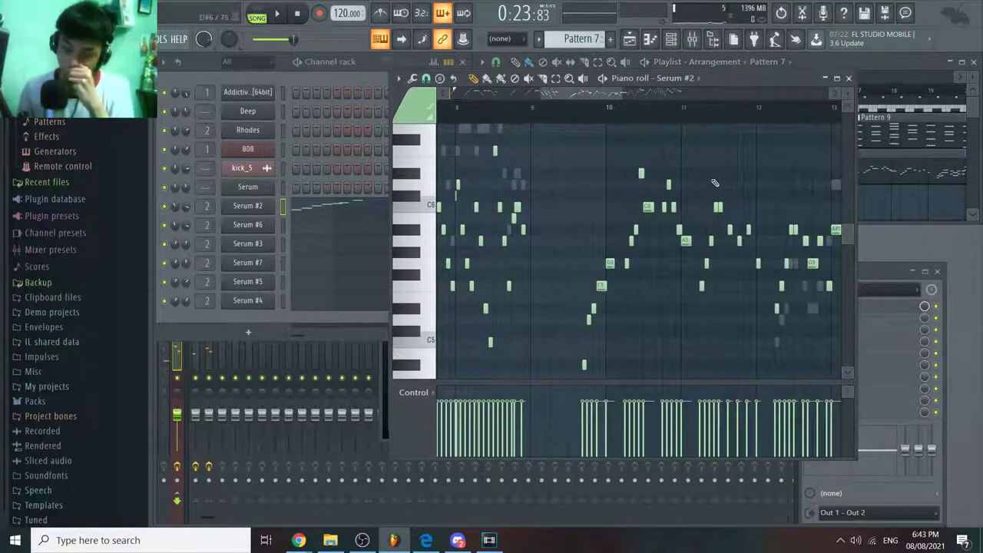
left_click_drag(693, 193, 749, 145)
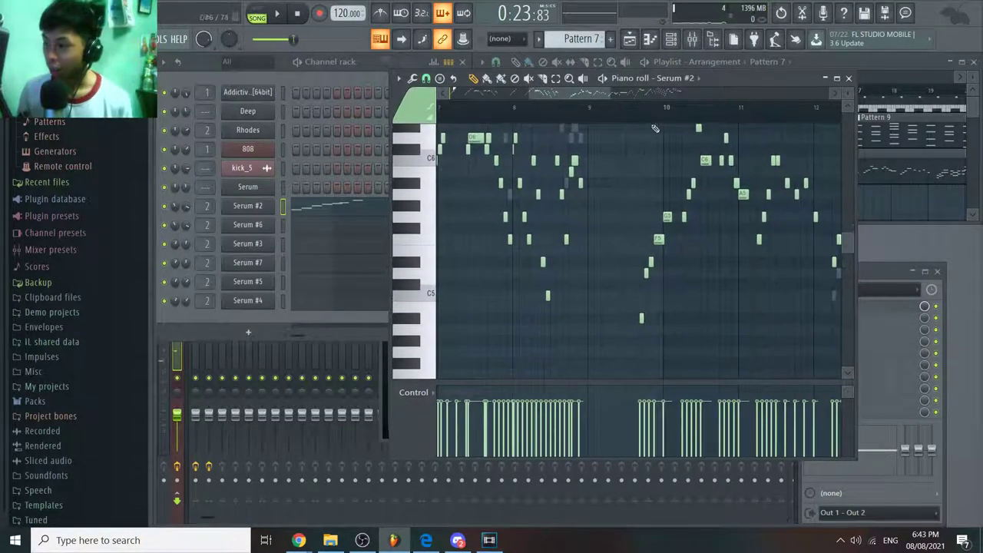
left_click(615, 118)
scroll(616, 118, "down", 1)
left_click_drag(619, 143, 727, 151)
scroll(623, 260, "down", 2)
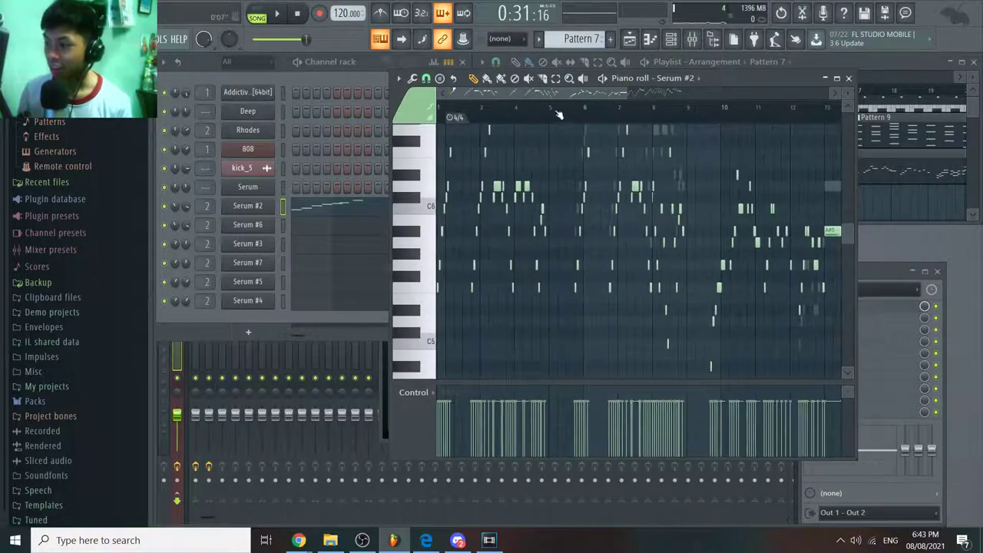
Step: Play the arrangement from around bar 4 of the Pattern 7 Piano roll, and stop playback
left_click(544, 115)
key("space")
left_click_drag(547, 141, 552, 170)
left_click(520, 108)
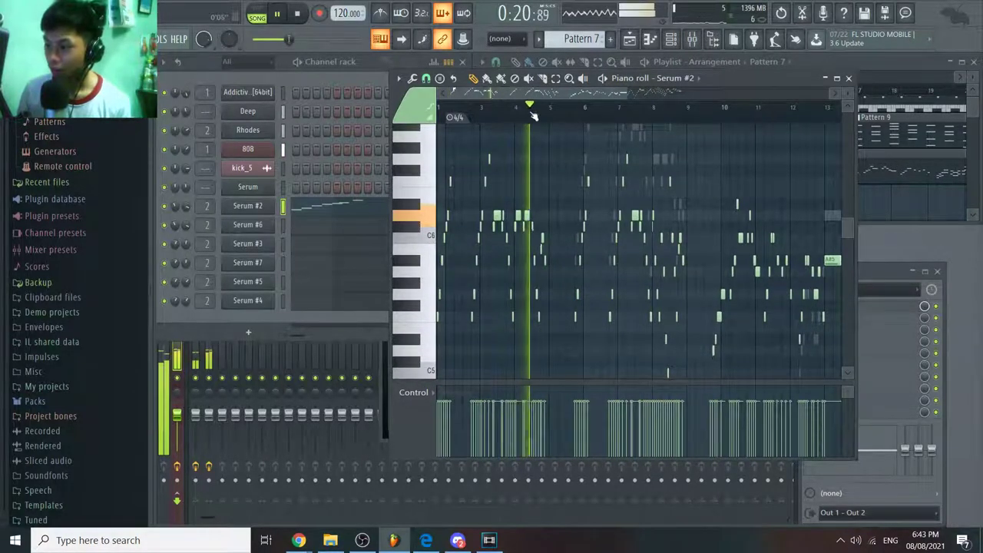
key("space")
Step: Switch the Piano roll to Serum #3 and examine how its notes are spread across Pattern 7
right_click(583, 183)
right_click(583, 183)
scroll(584, 185, "up", 3)
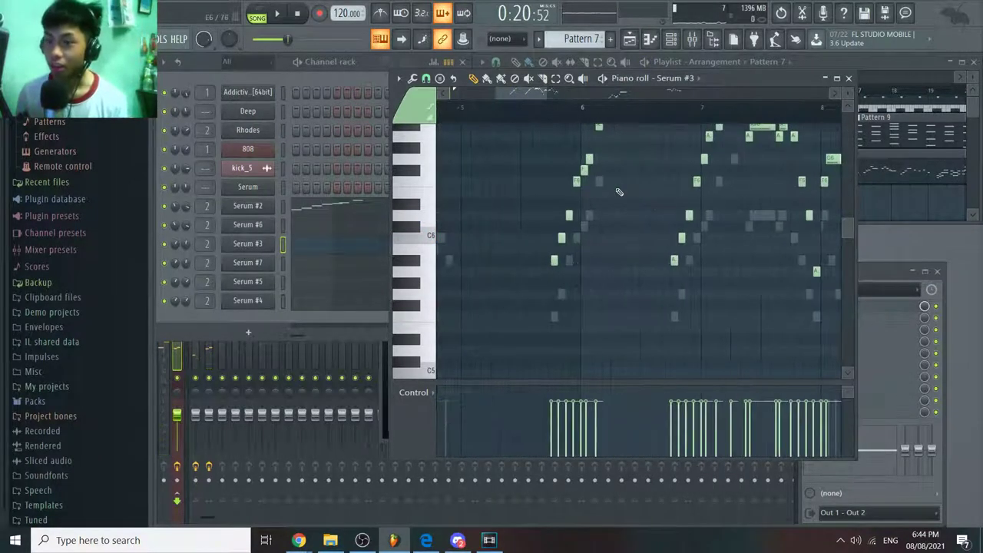
scroll(627, 199, "down", 5)
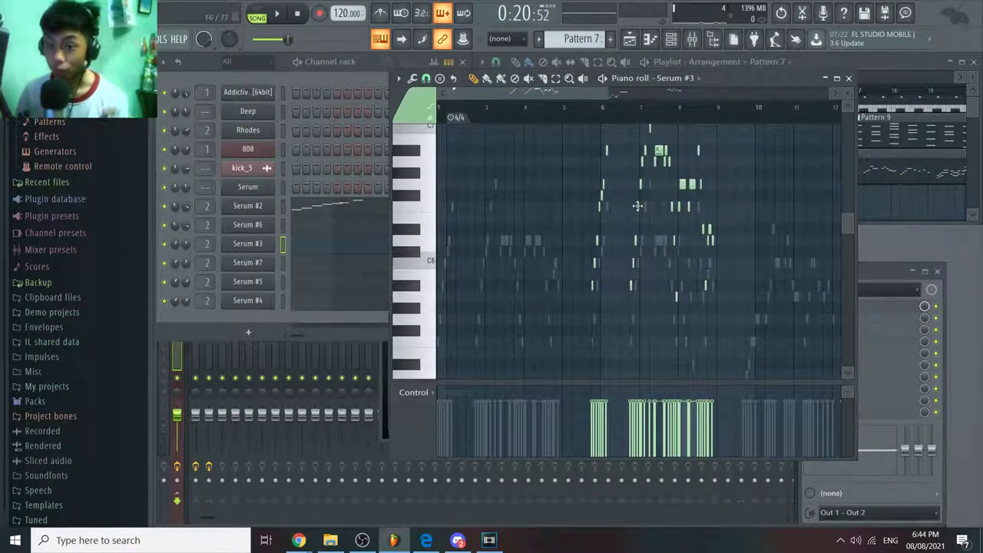
scroll(582, 129, "down", 4)
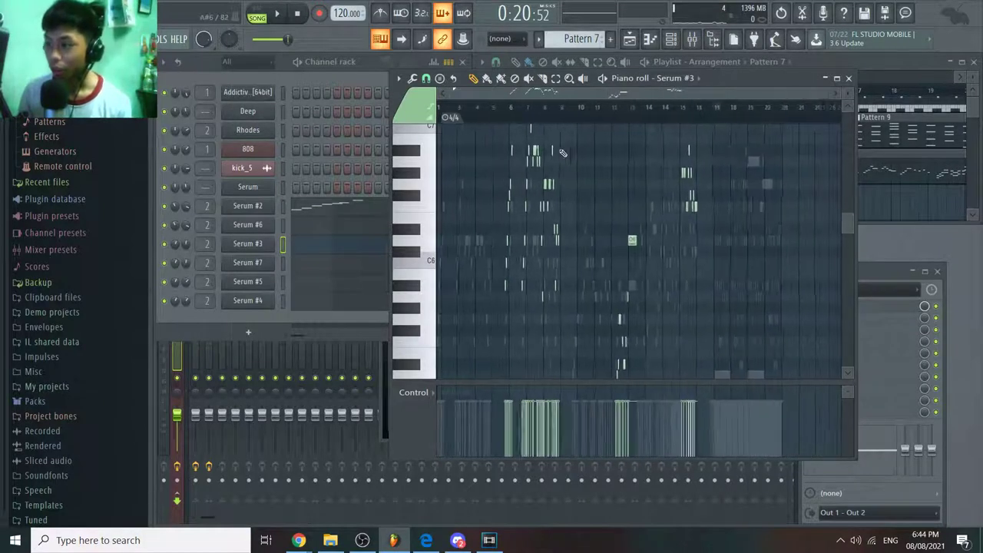
scroll(507, 158, "up", 5)
left_click_drag(509, 160, 702, 150)
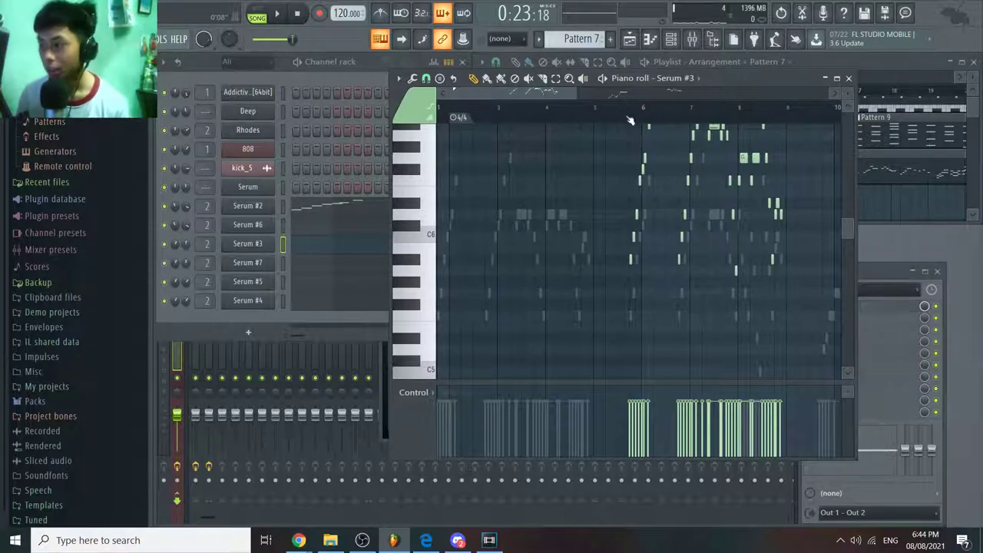
Step: Solo the Serum #3 channel and play its Pattern 7 notes from just before bar 6 to before bar 9
right_click(165, 245)
left_click(180, 254)
left_click_drag(673, 222, 660, 227)
key("space")
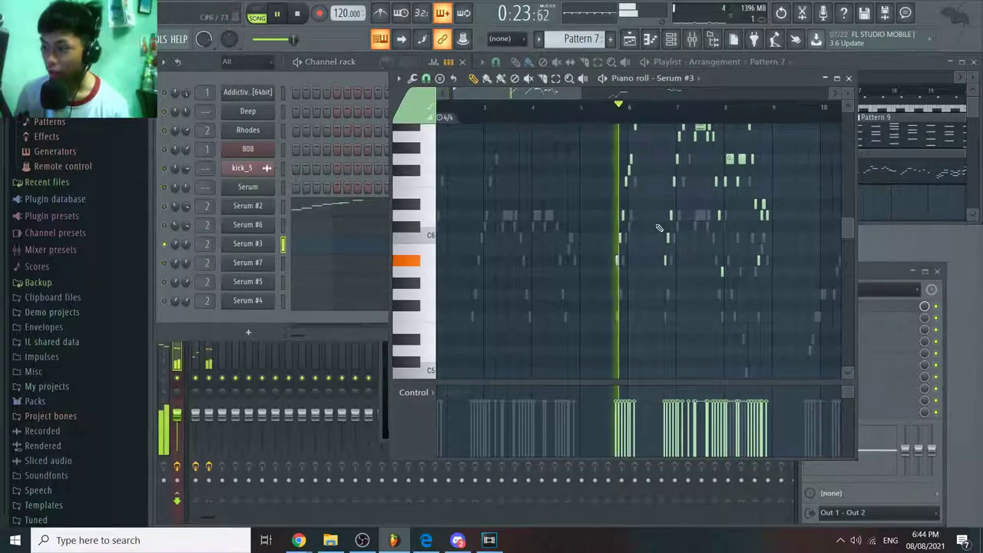
scroll(615, 234, "up", 2)
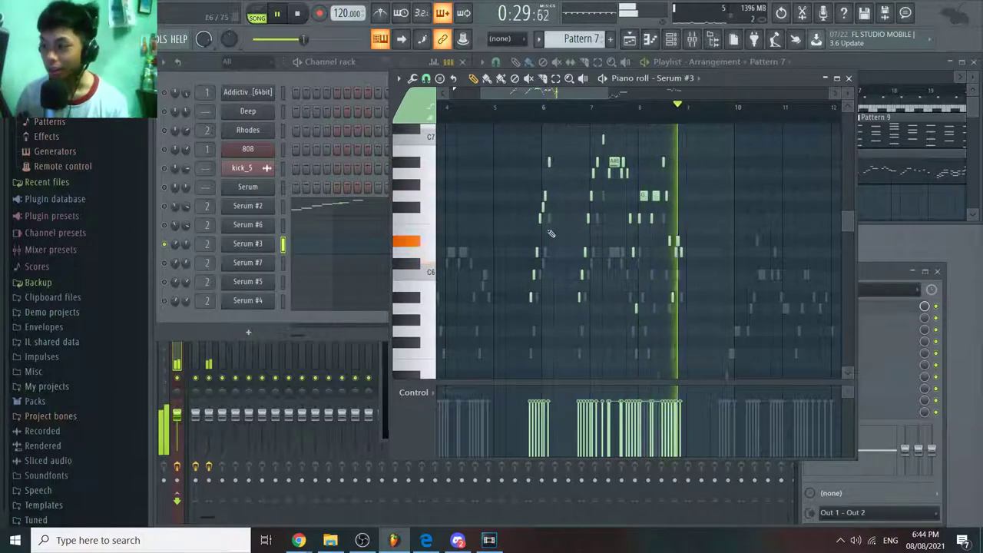
key("space")
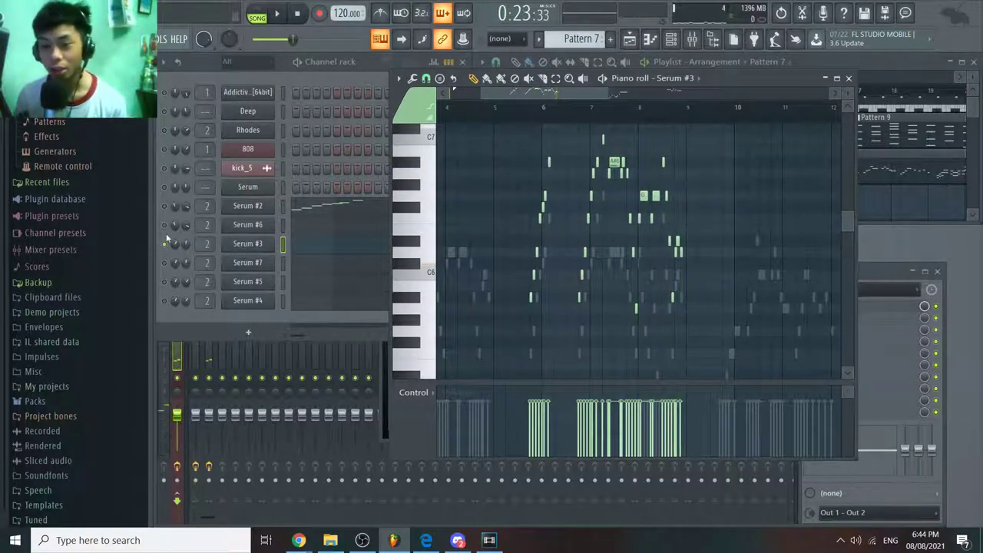
Step: Switch from Serum #3 to Serum #2 as the only unmuted channel, and play its Pattern 7 notes in the Piano roll
left_click(165, 242)
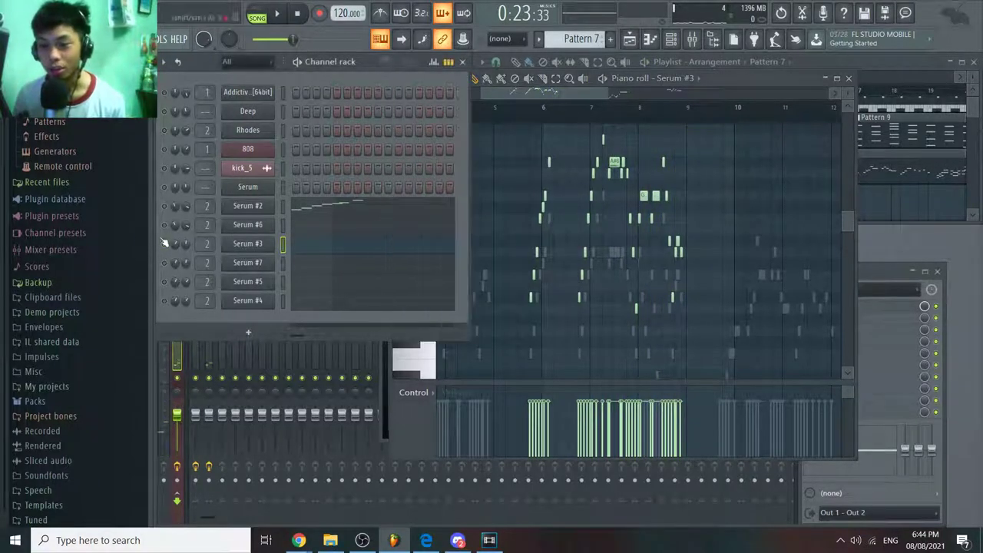
right_click(234, 206)
left_click(308, 203)
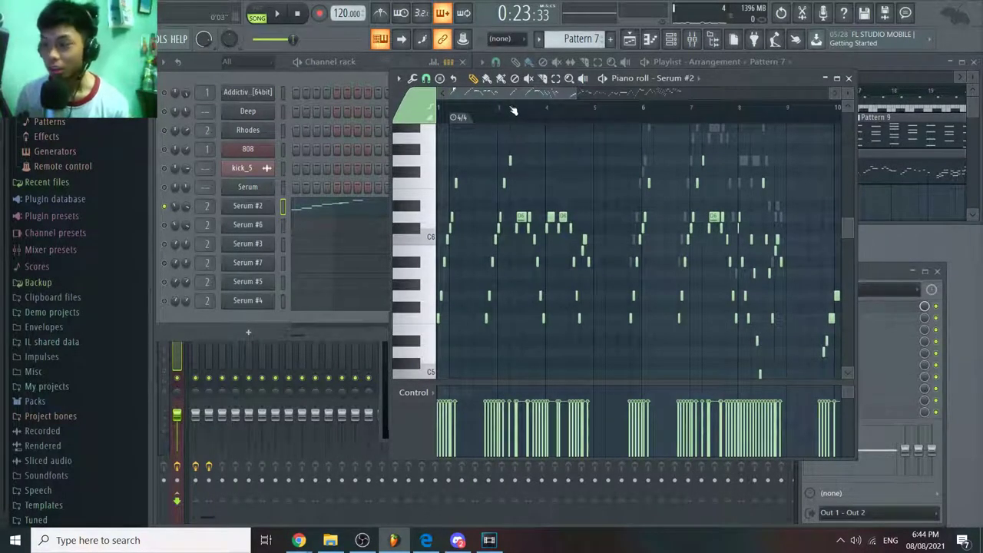
key("space")
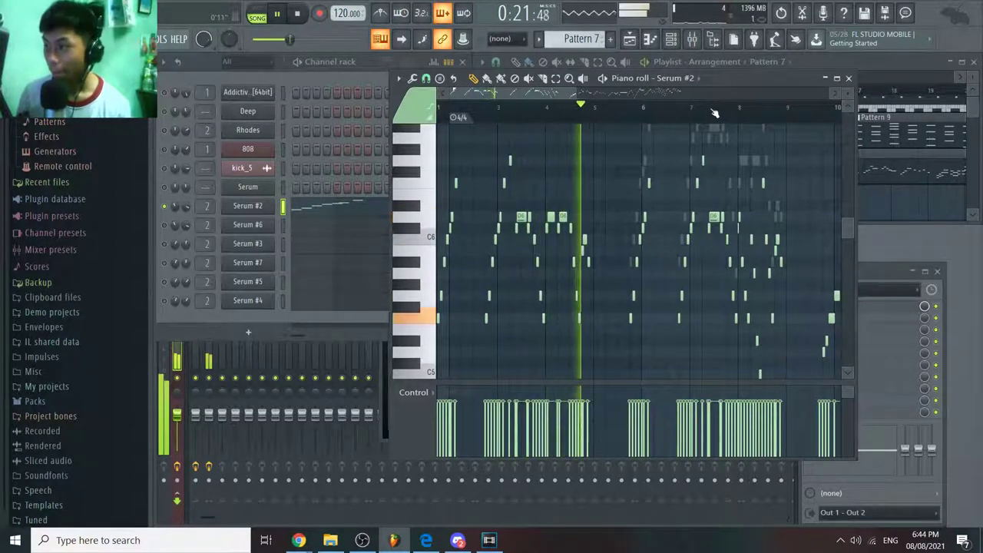
key("space")
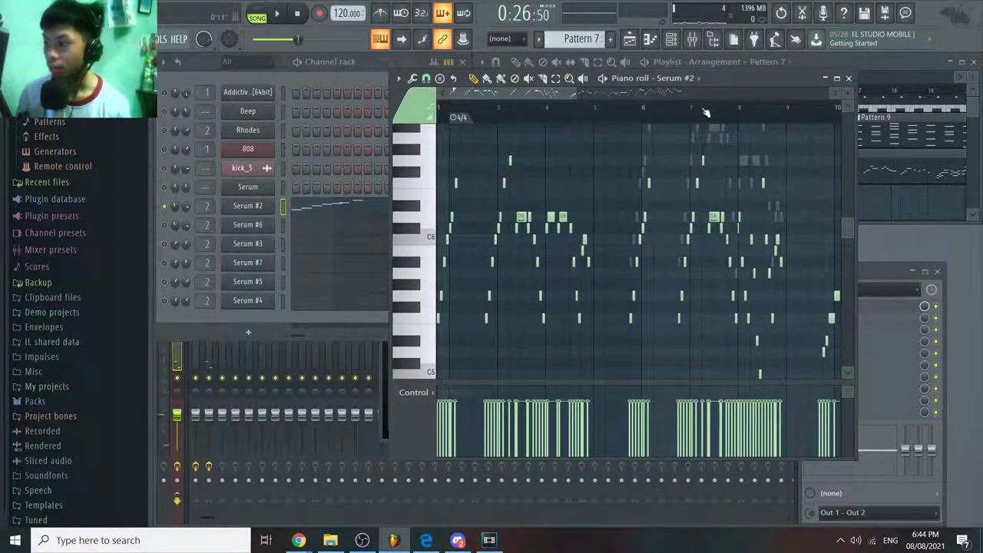
Step: Play the Serum #2 notes from around bar 7 and again from bar 8, and mute the Serum #2 channel
key("space")
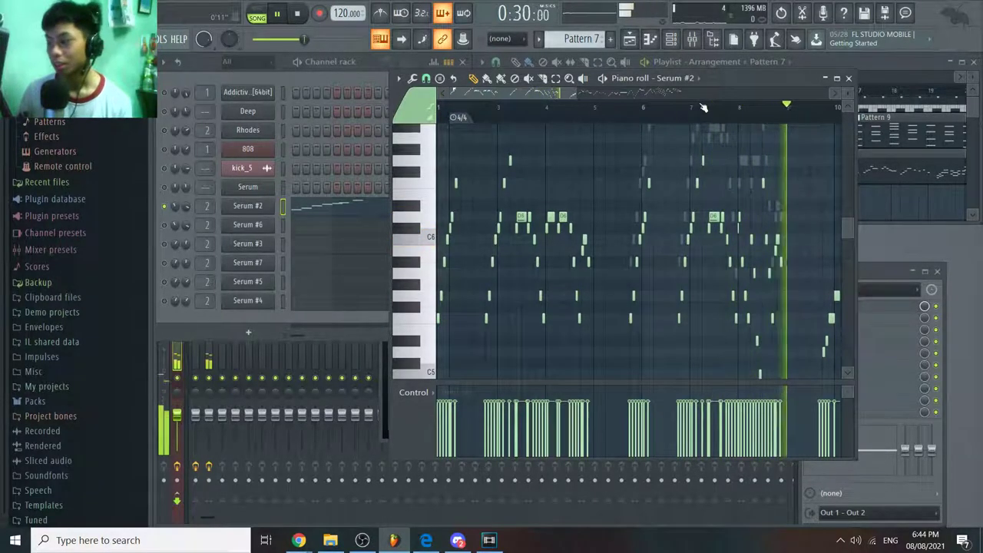
key("space")
scroll(573, 131, "up", 4)
key("space")
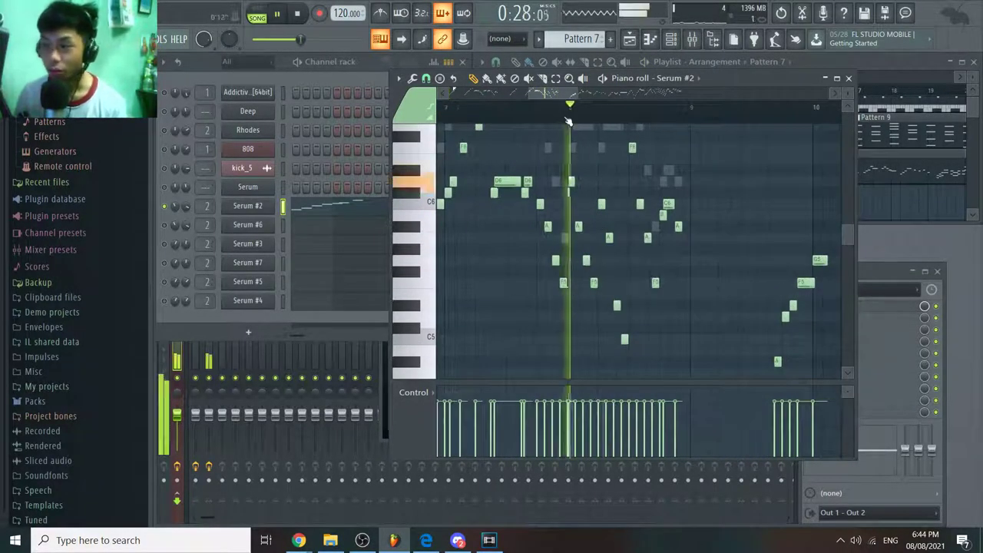
key("space")
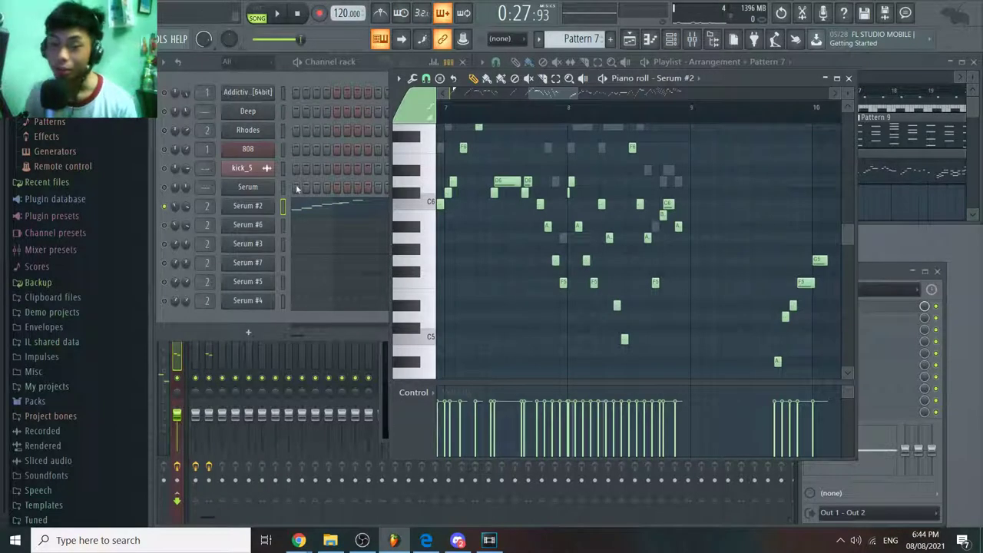
left_click(166, 206)
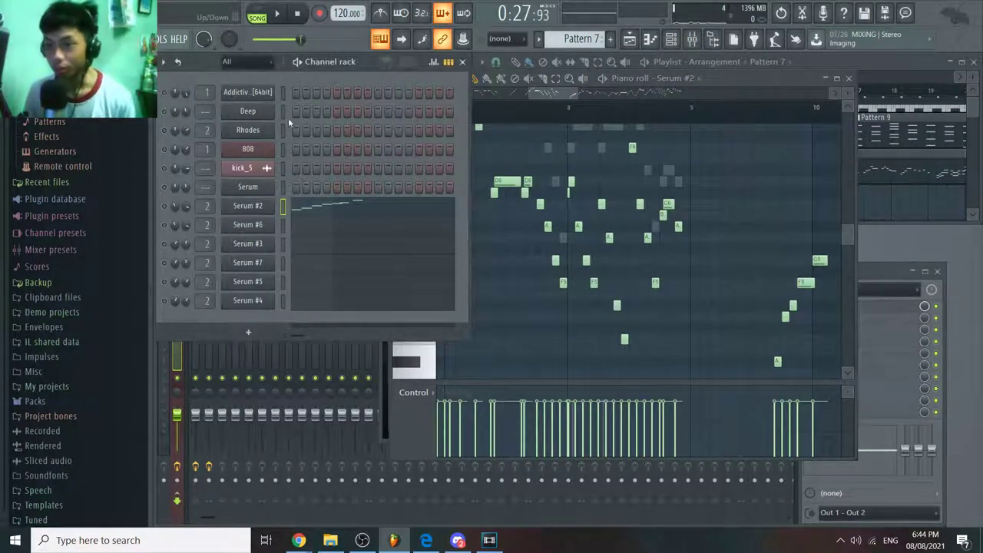
Step: Bring the Playlist back into view and unmute all channels in the Channel rack
key("F5")
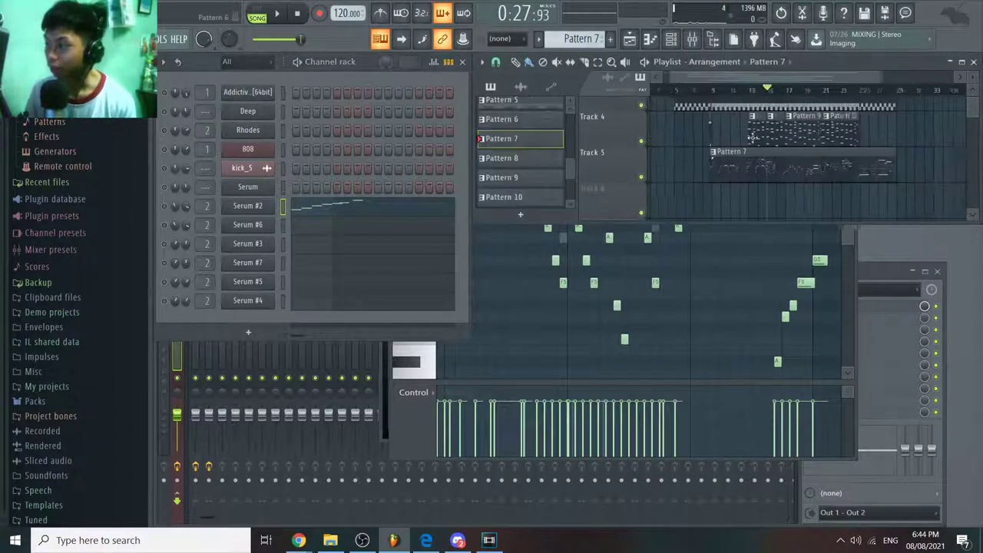
right_click(162, 207)
left_click(169, 213)
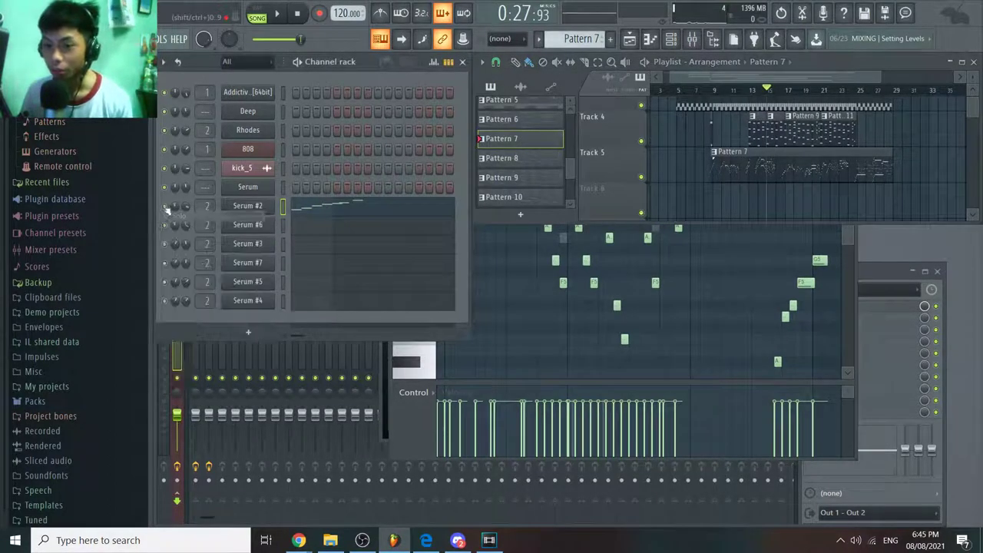
right_click(162, 205)
Step: Play the full arrangement from just before bar 15, and again from just before bar 17
left_click_drag(736, 157, 682, 219)
key("space")
scroll(733, 154, "up", 3)
left_click_drag(739, 139, 771, 162)
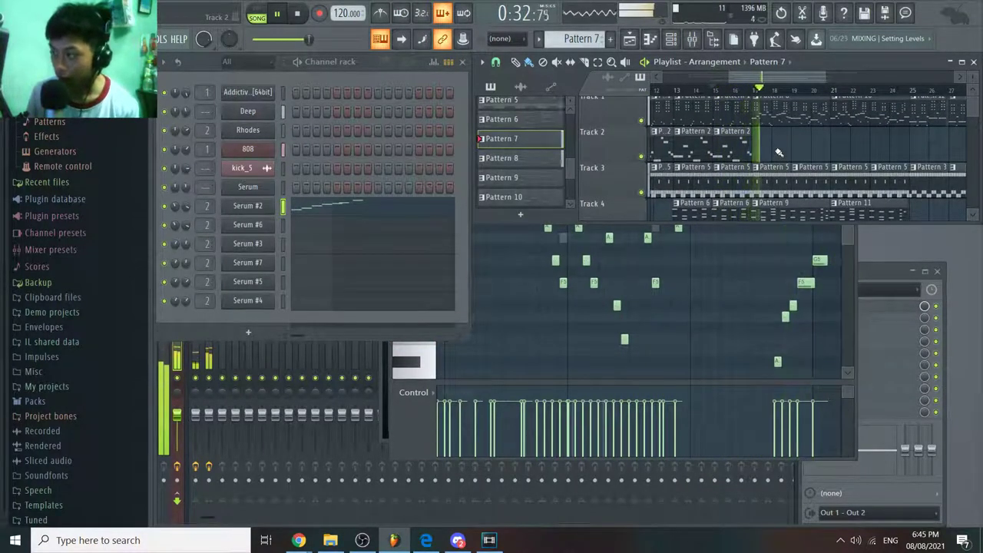
key("space")
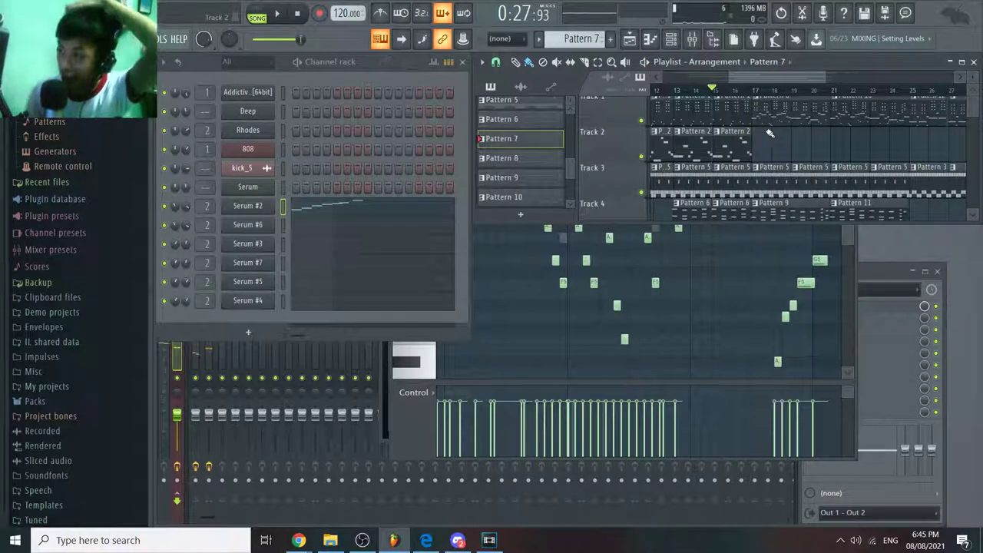
left_click(753, 91)
key("space")
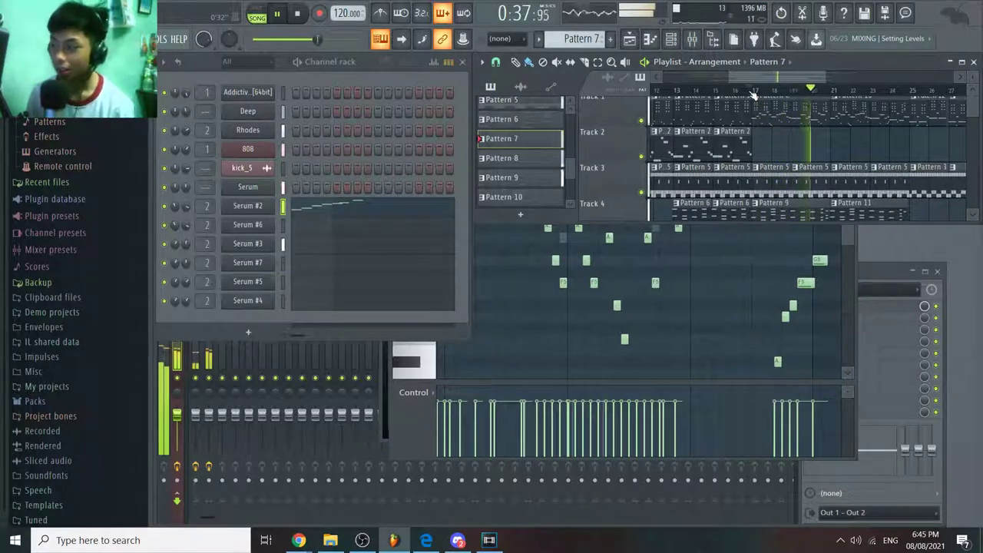
key("space")
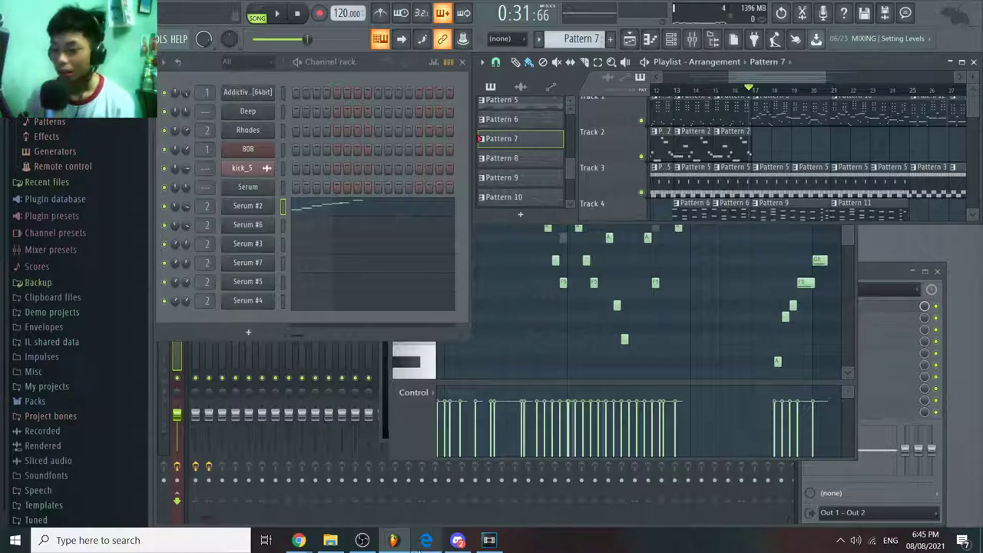
Step: Switch to OBS, select the BRB scene for the livestream, and return to FL Studio
left_click(364, 542)
left_click(194, 303)
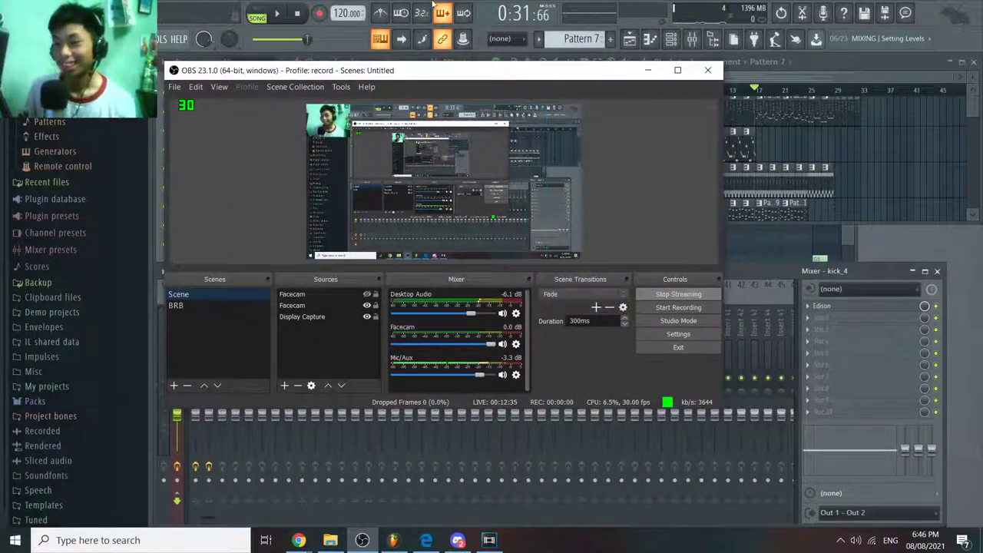
left_click(432, 4)
Step: Play short passages of the arrangement from just before bar 17 and from the start of Pattern 8 at bar 17
scroll(767, 99, "up", 3)
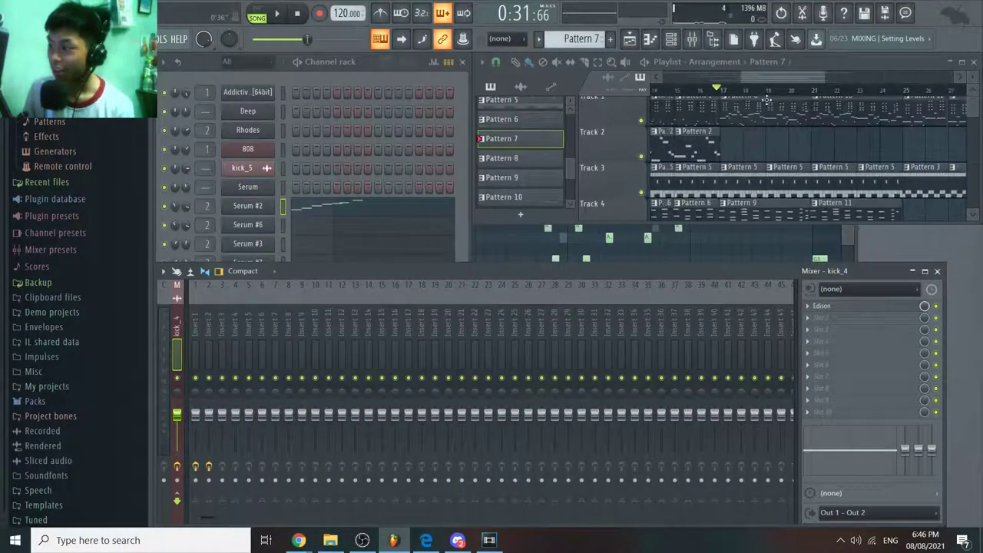
key("space")
key("space")
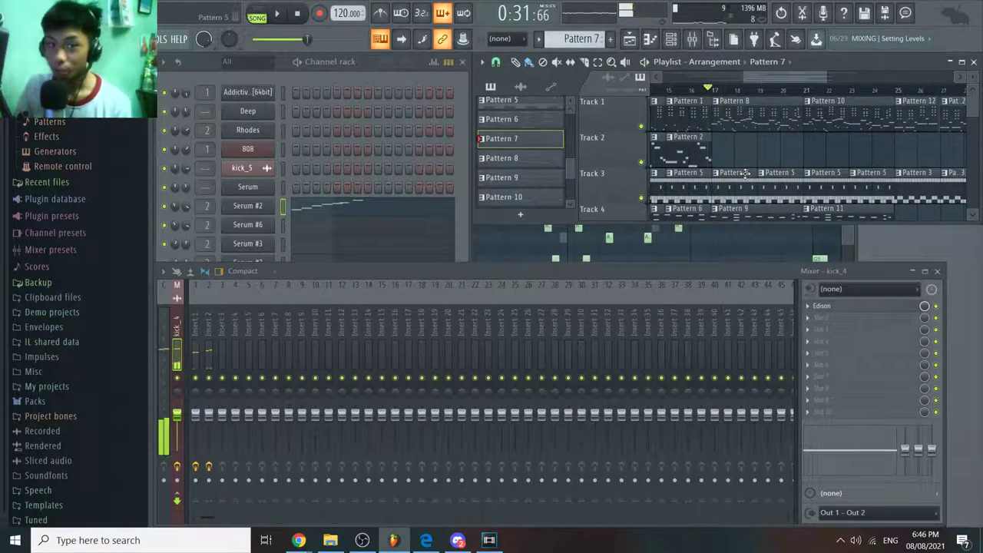
key("alt+Tab")
key("alt+Tab")
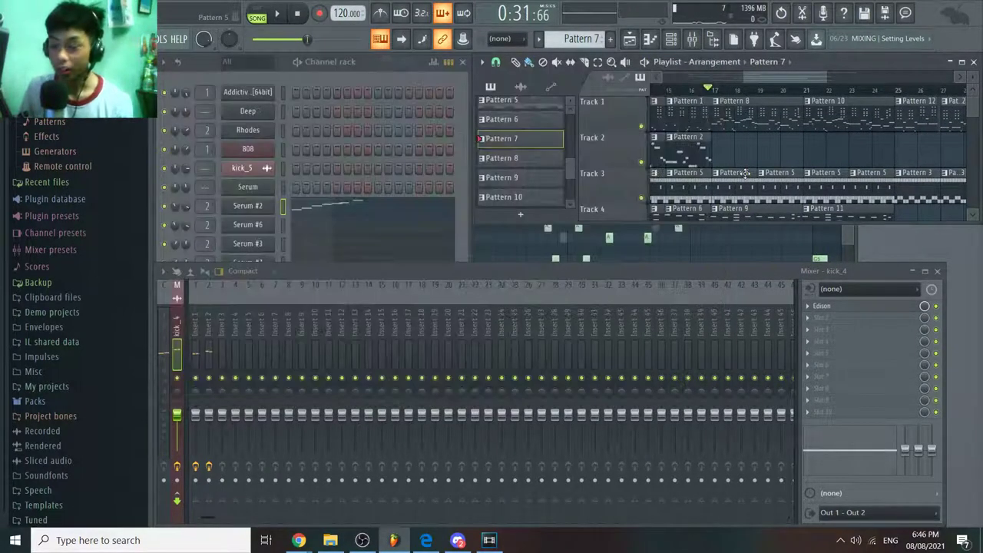
left_click(715, 89)
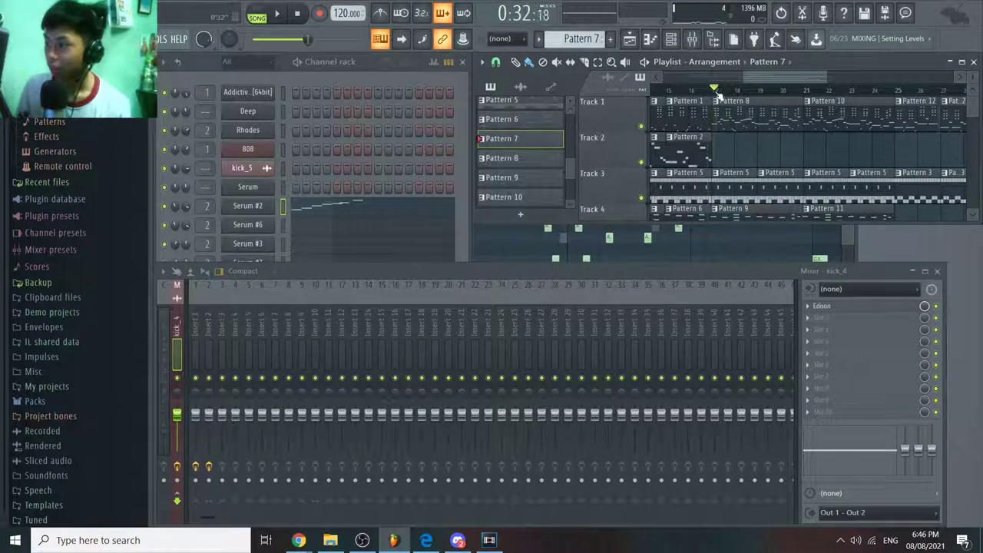
key("space")
key("space")
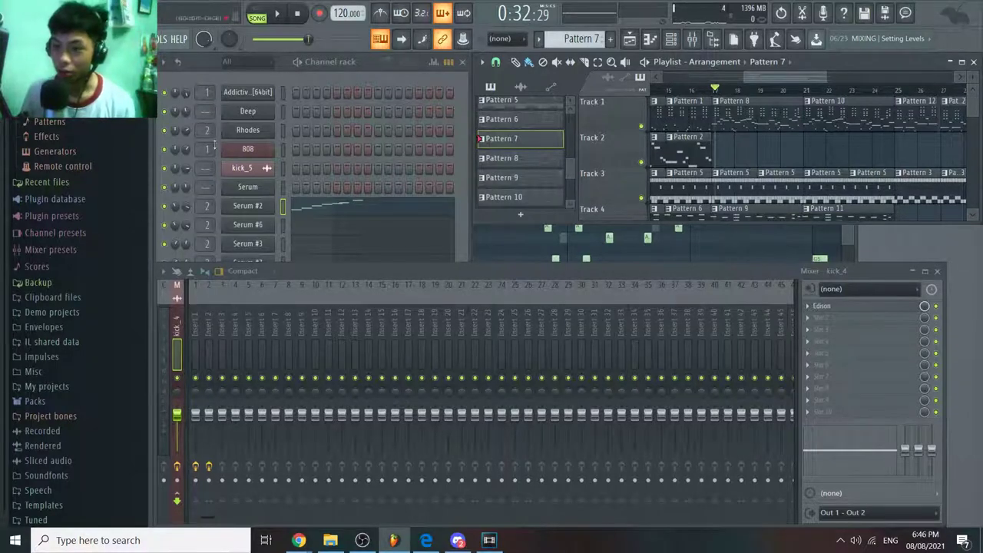
Step: Select the Addictiv.. [64bit] channel and play the arrangement from the start of bar 17
left_click(281, 95)
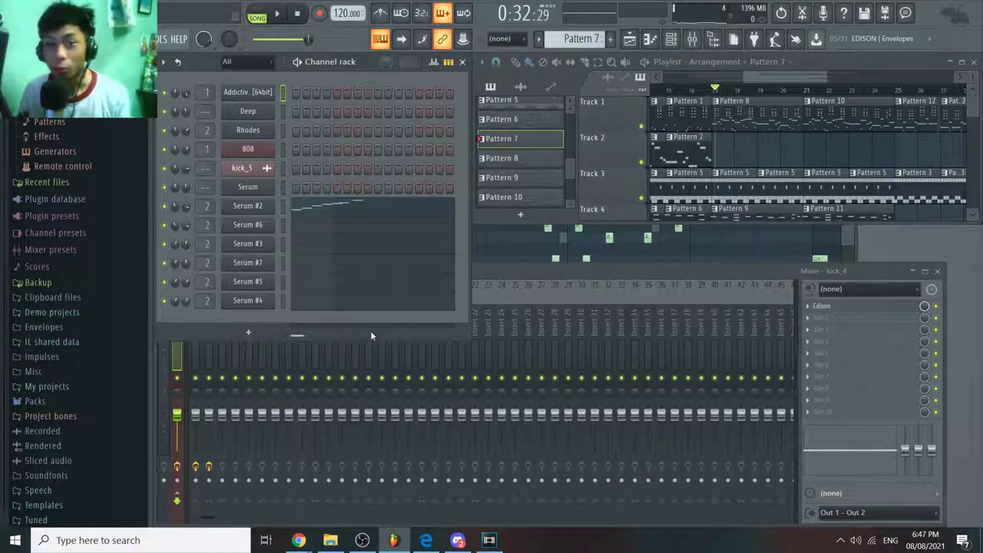
key("space")
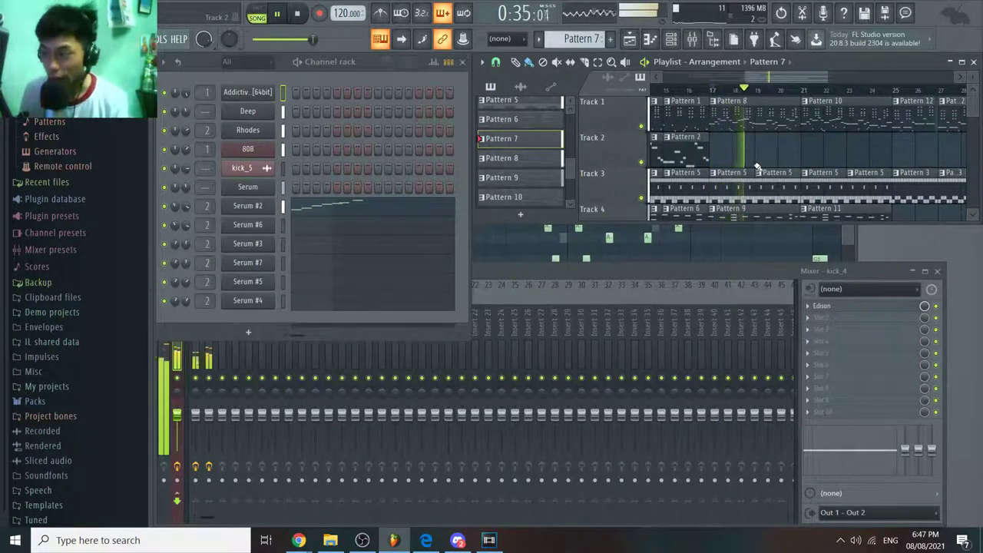
key("space")
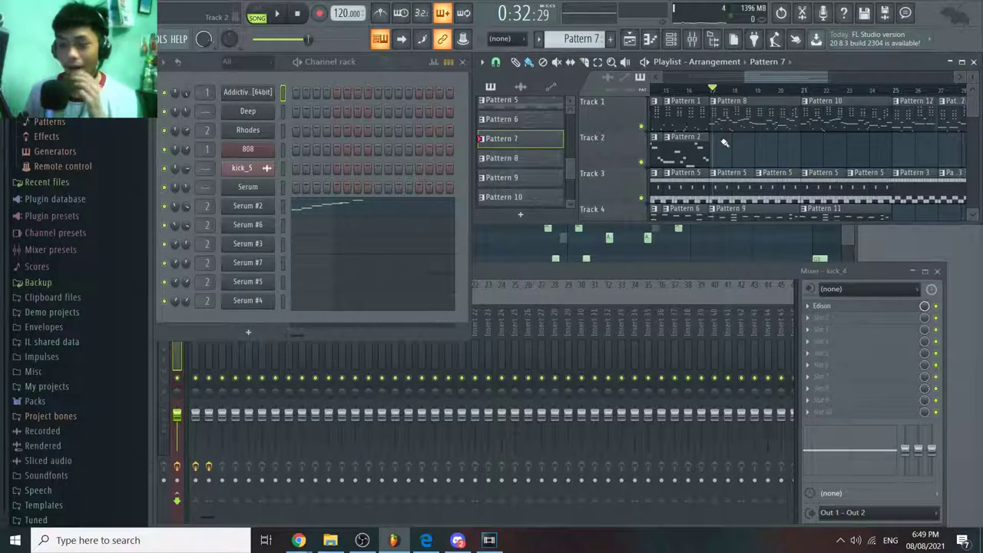
Step: Reposition the playhead around the end of Pattern 2 and play the full mix from just before bar 17
left_click(700, 91)
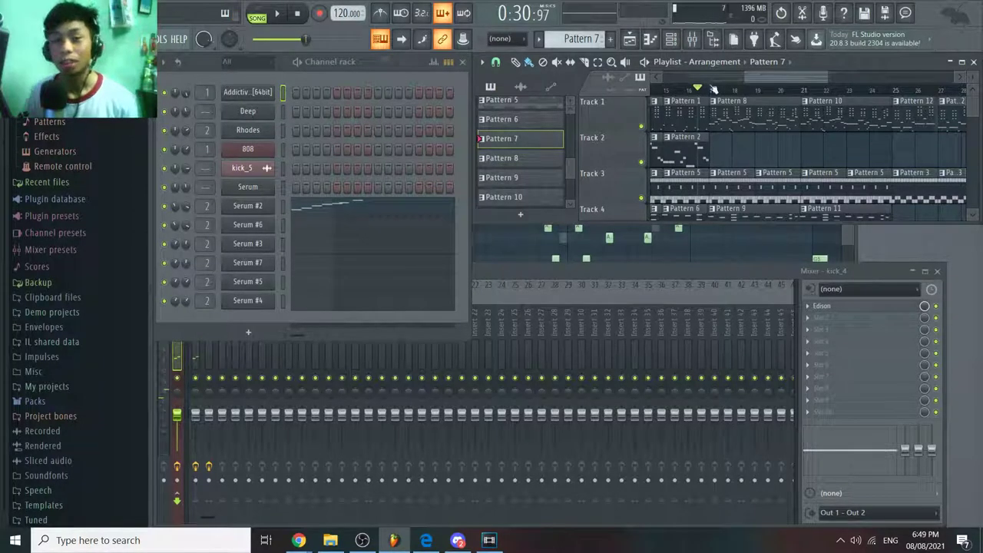
left_click_drag(739, 123, 743, 126)
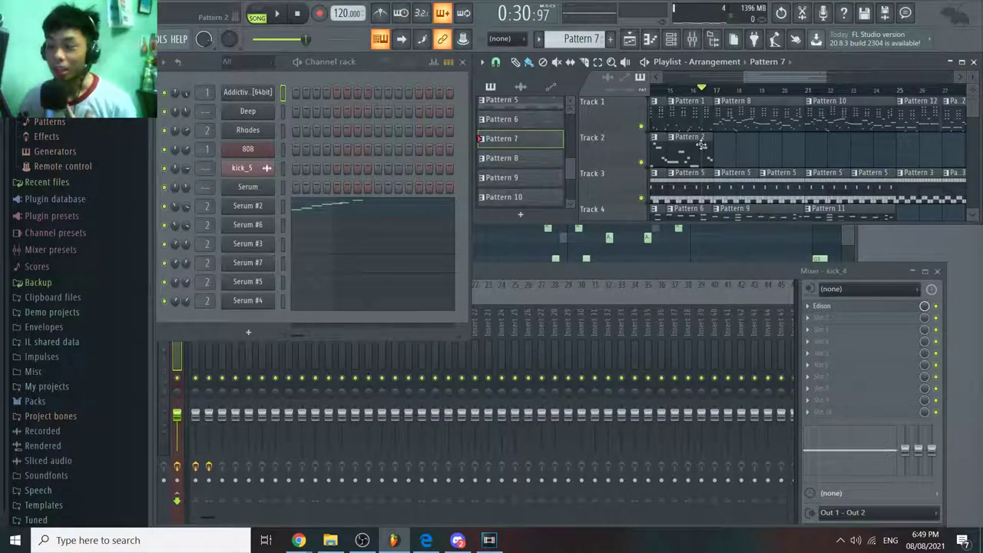
left_click_drag(701, 145, 688, 145)
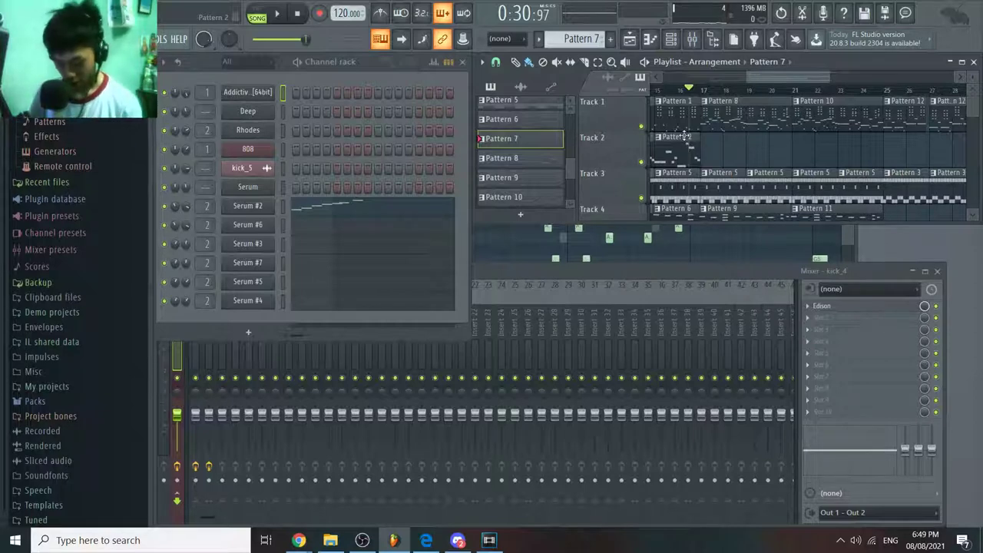
left_click(703, 89)
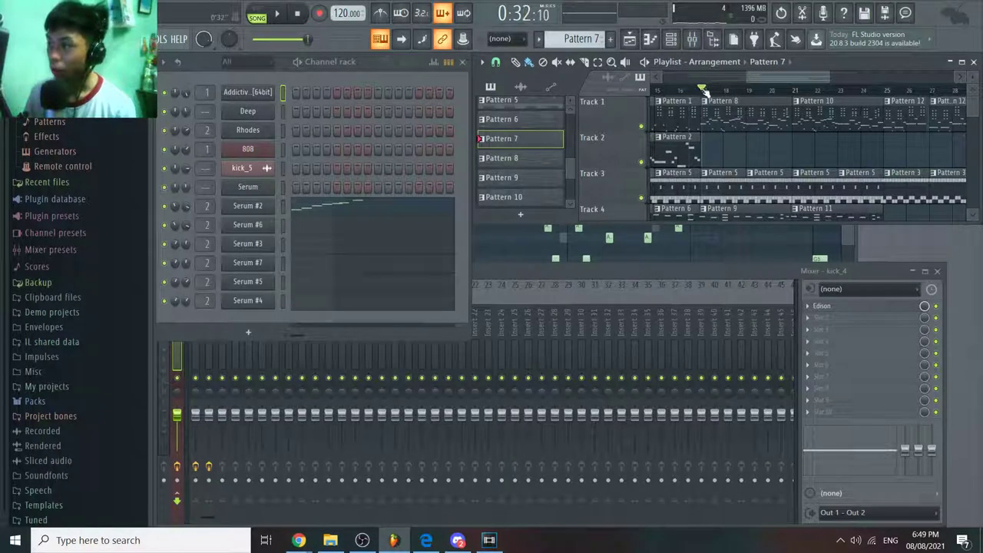
left_click(700, 89)
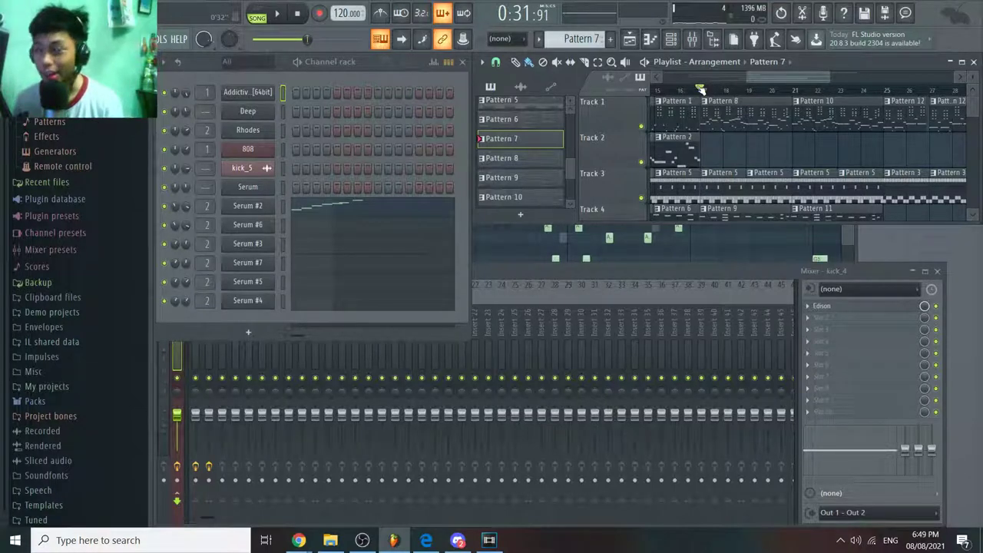
key("space")
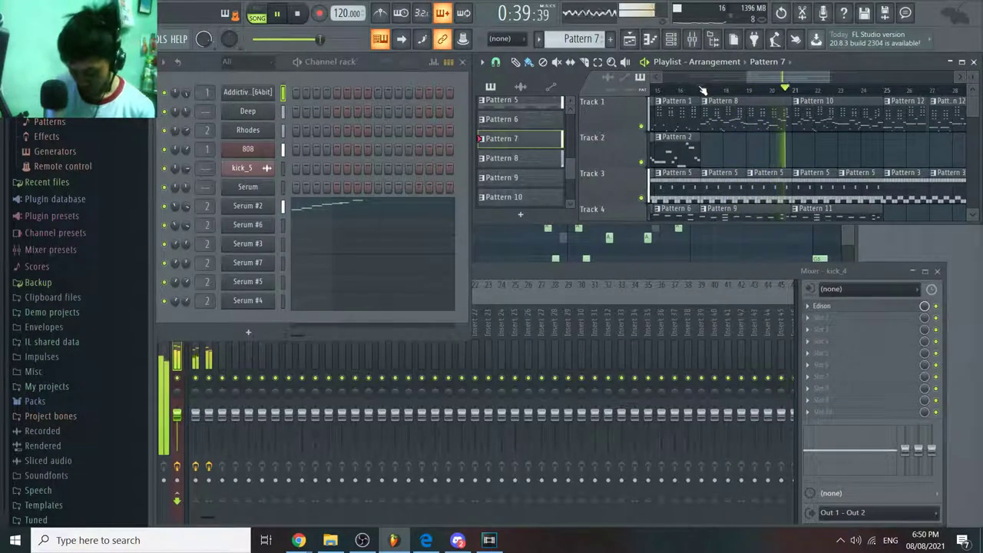
Step: Play the transition at the end of Pattern 8, starting before bar 21 and continuing through Pattern 10 to bar 24
left_click_drag(701, 89, 768, 90)
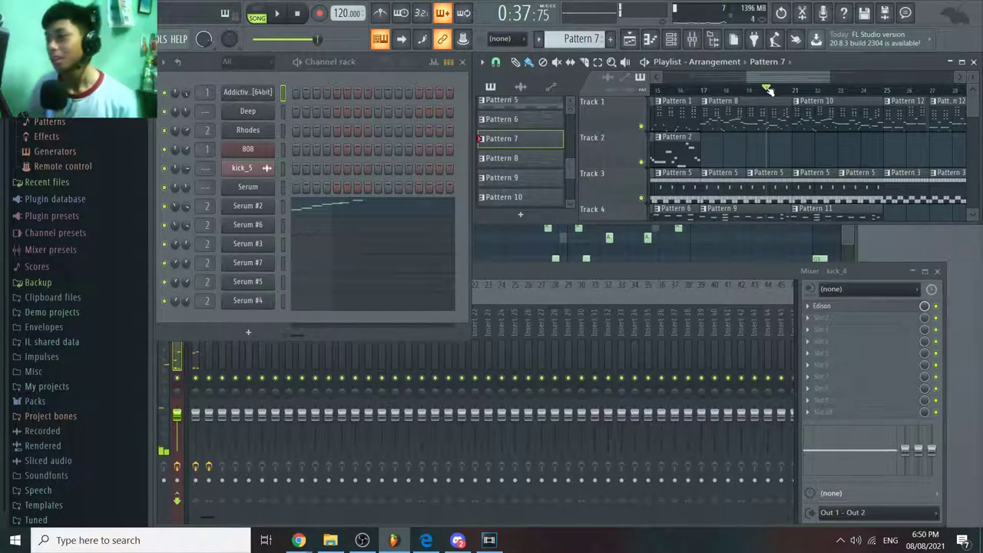
left_click(785, 90)
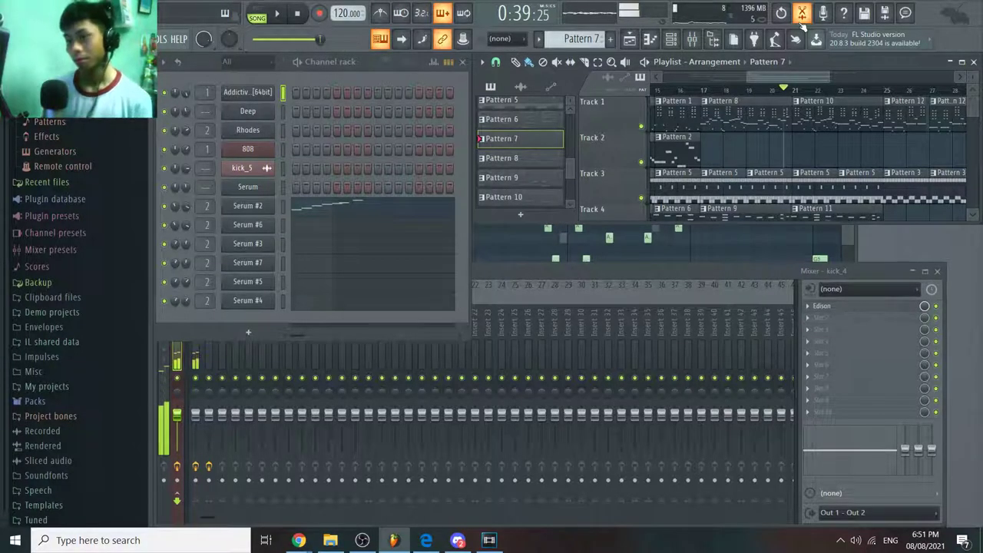
key("space")
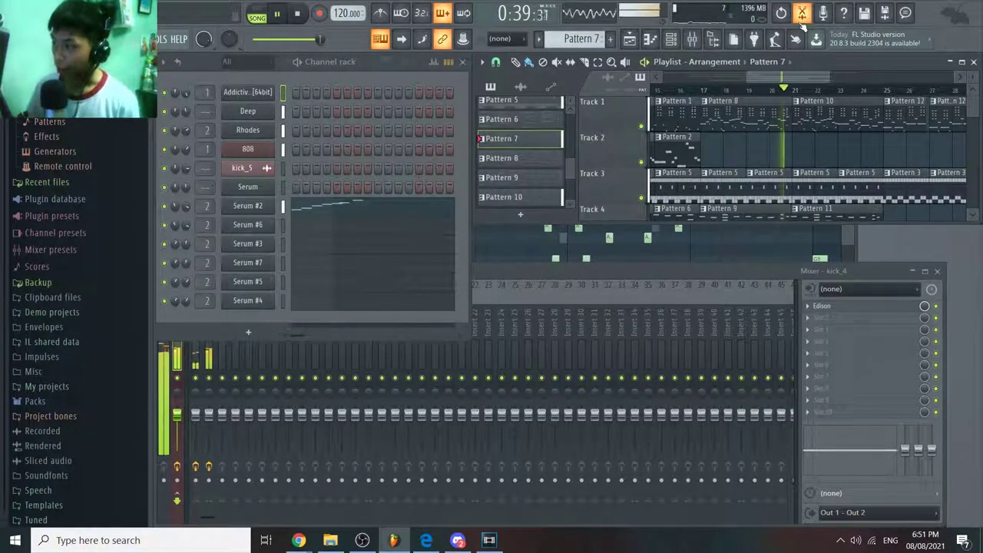
left_click(774, 90)
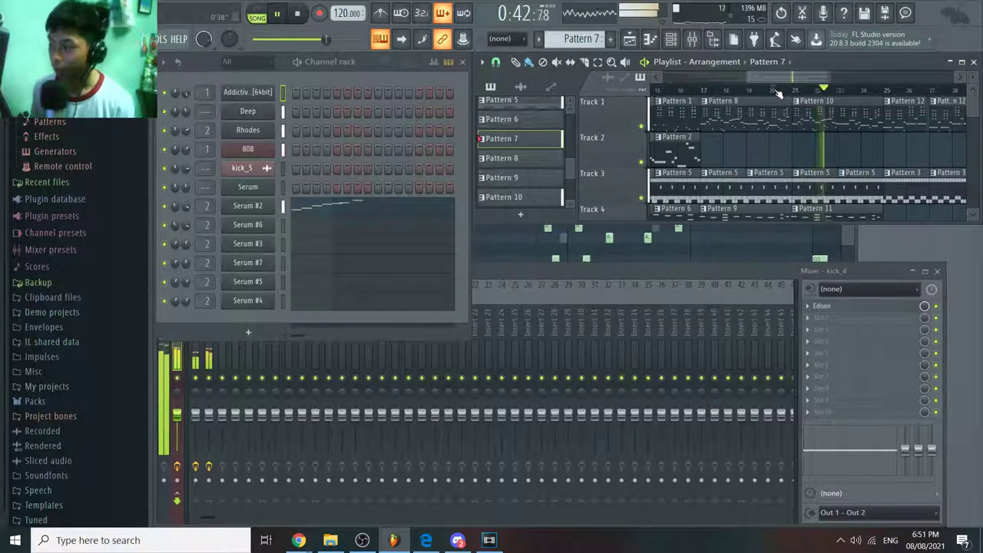
left_click_drag(794, 128, 766, 136)
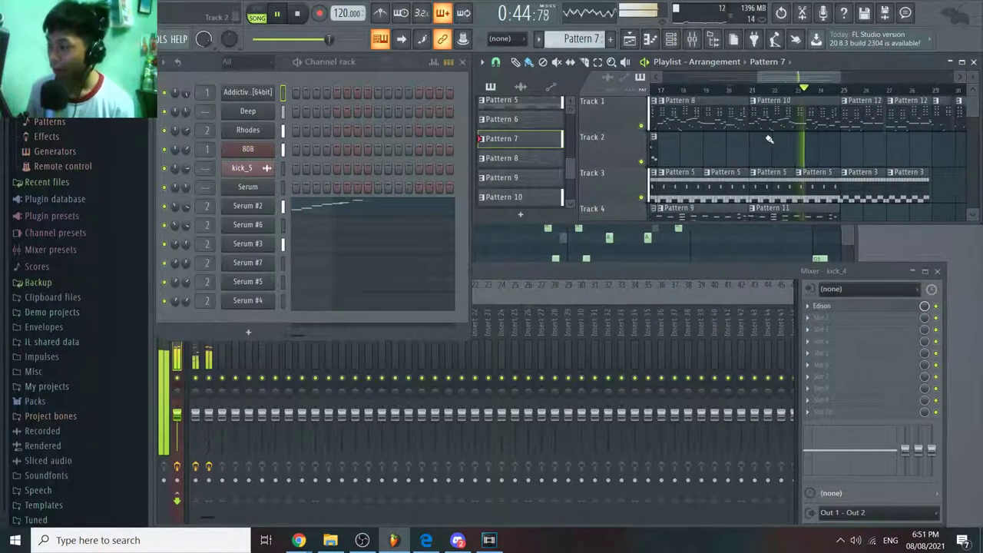
scroll(768, 138, "right", 1)
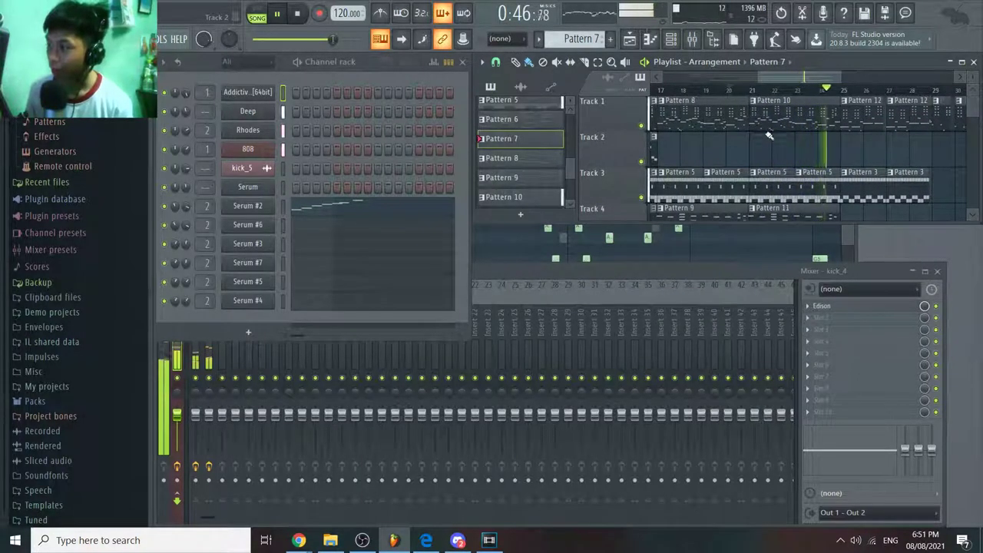
key("space")
Step: Solo Track 5 in the Playlist and play its Pattern 7 clip from the start of bar 21
left_click(753, 89)
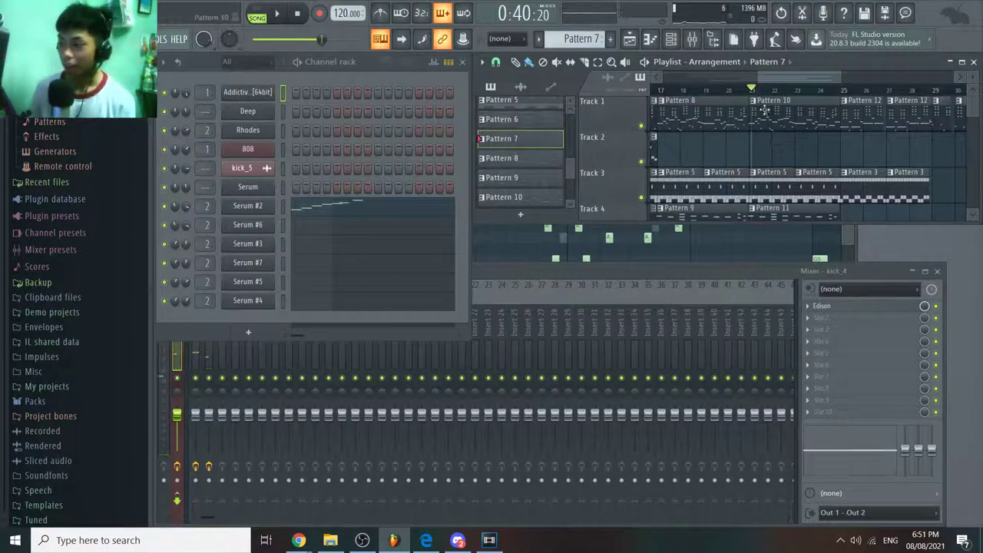
scroll(655, 166, "down", 3)
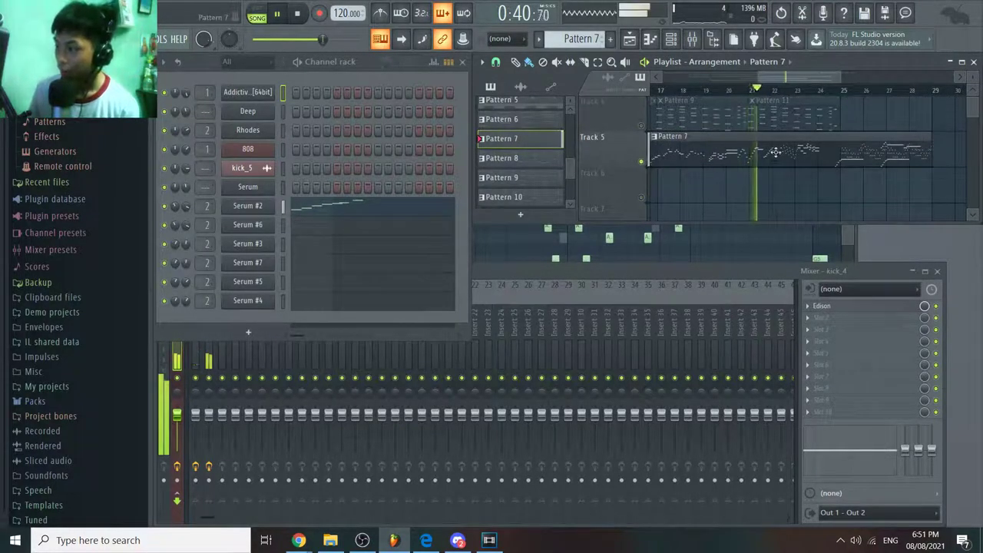
key("space")
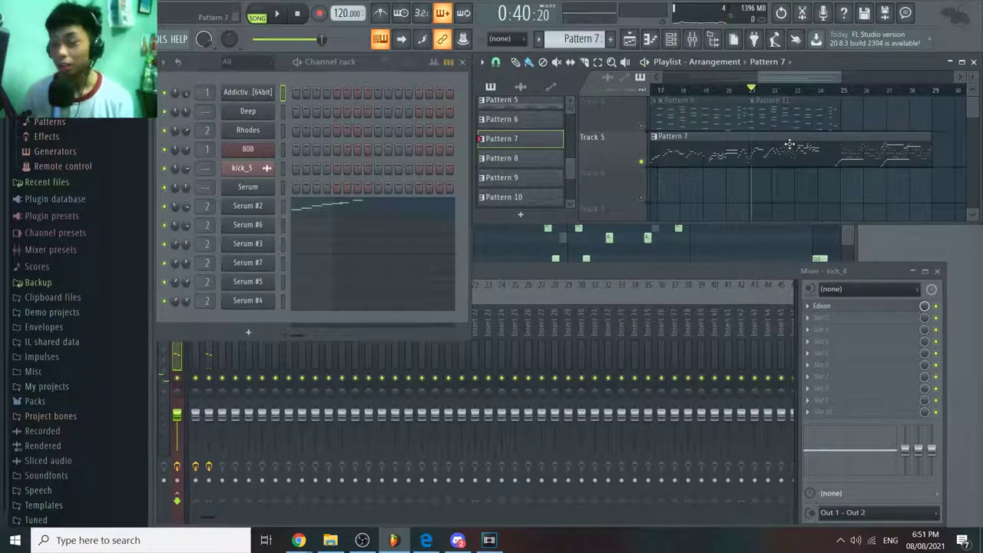
Step: Open Pattern 7's Serum #2 notes in the Piano roll, play them from around bar 14 and from mid-bar 15, and close the editor
double_click(790, 145)
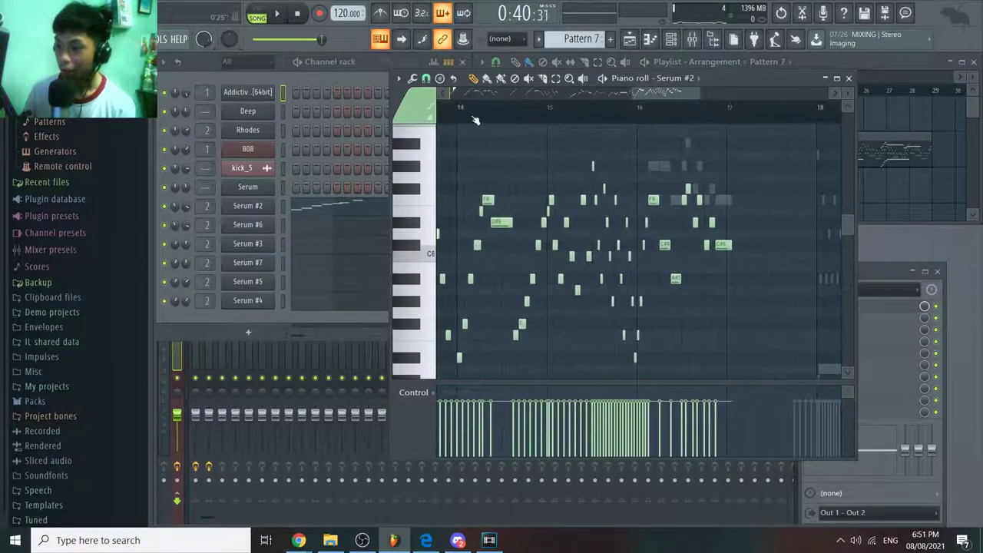
key("space")
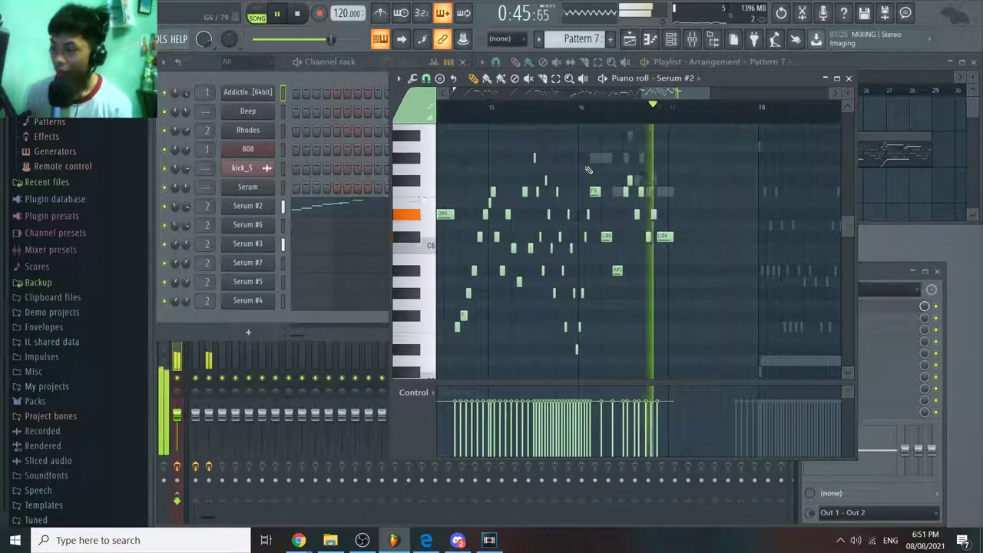
key("space")
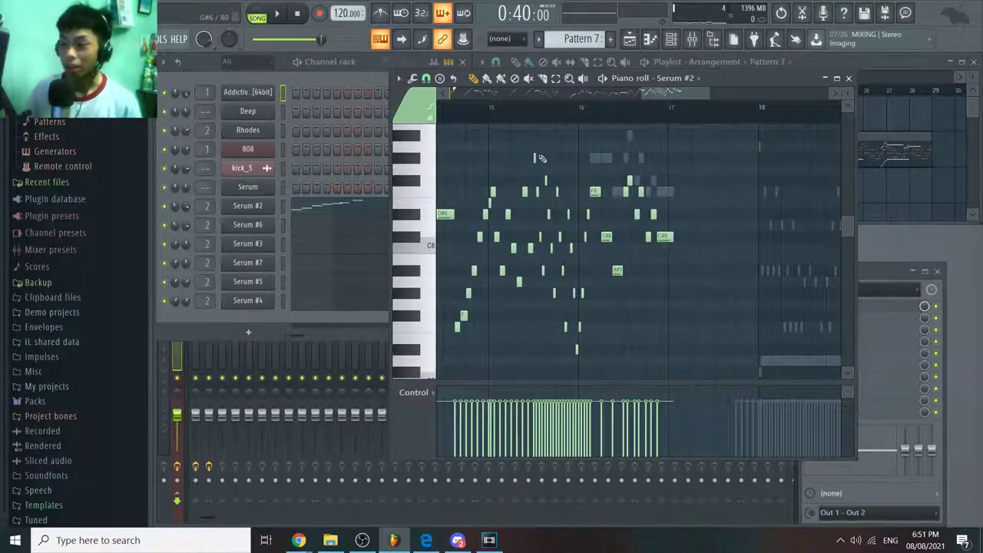
left_click(526, 113)
key("space")
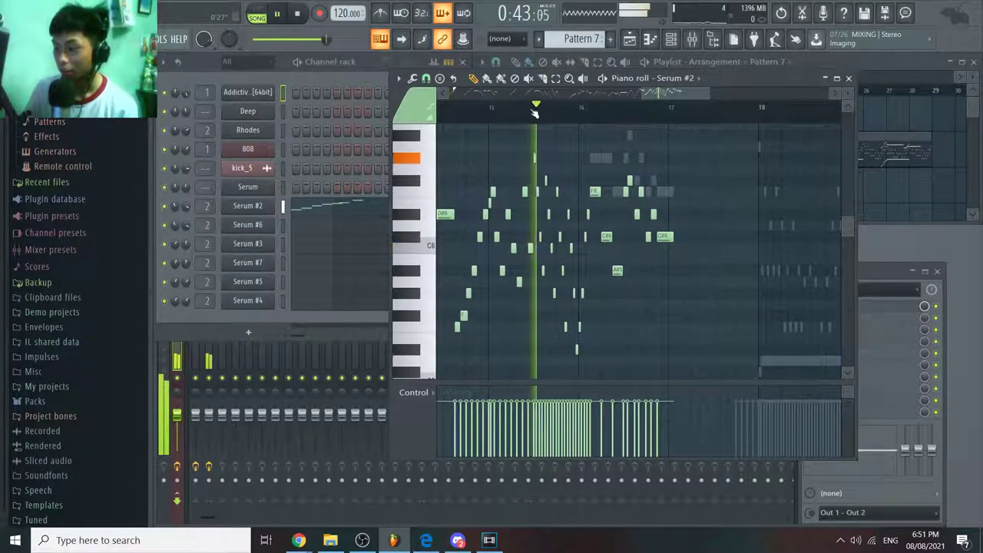
key("space")
left_click(849, 78)
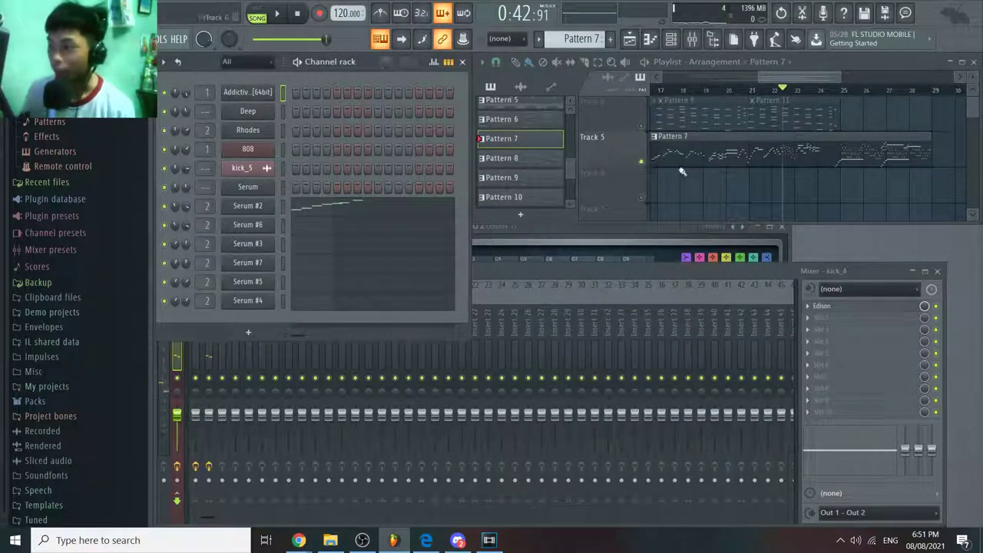
Step: Play the full mix with all Playlist tracks active from around bar 22
scroll(653, 177, "up", 3)
key("space")
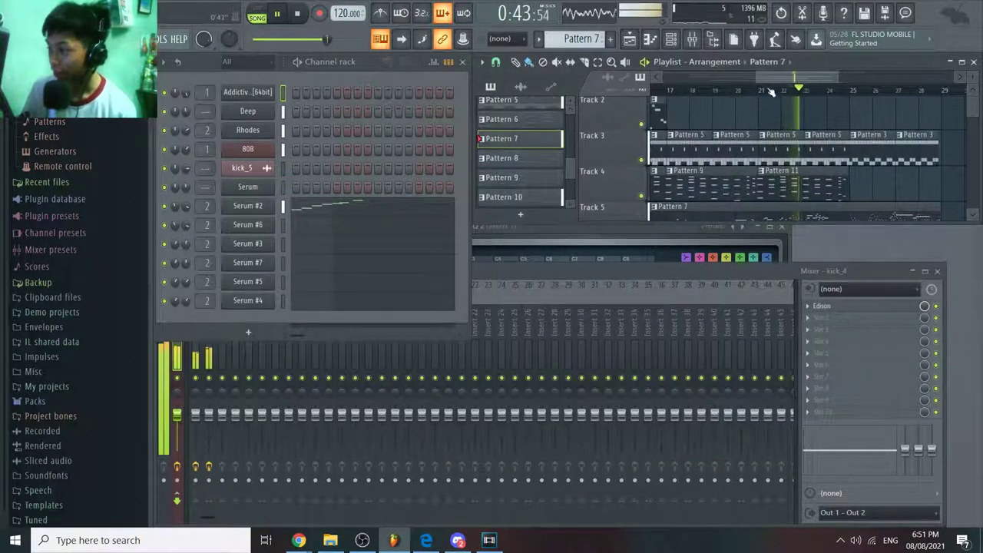
key("space")
scroll(811, 127, "up", 1)
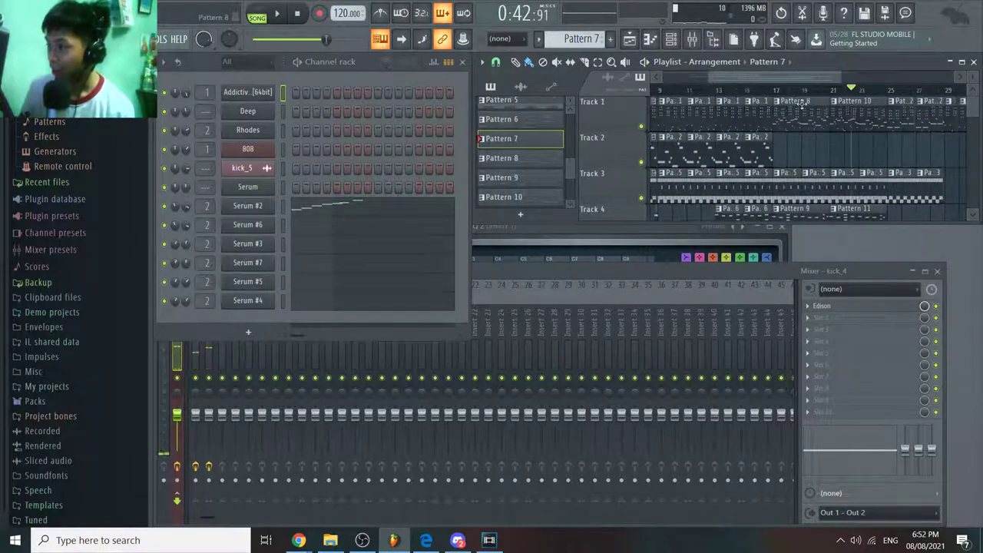
Step: Open and close Pattern 8's Deep notes in the Piano roll, and play the transition into Pattern 8 from just before bar 17
scroll(725, 157, "down", 3)
left_click(695, 90)
left_click_drag(697, 90, 692, 90)
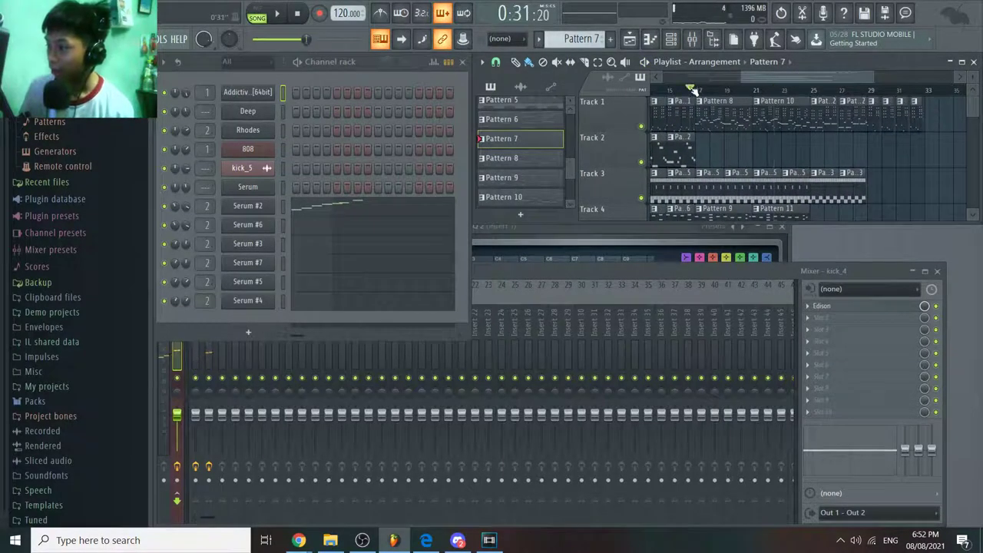
double_click(711, 111)
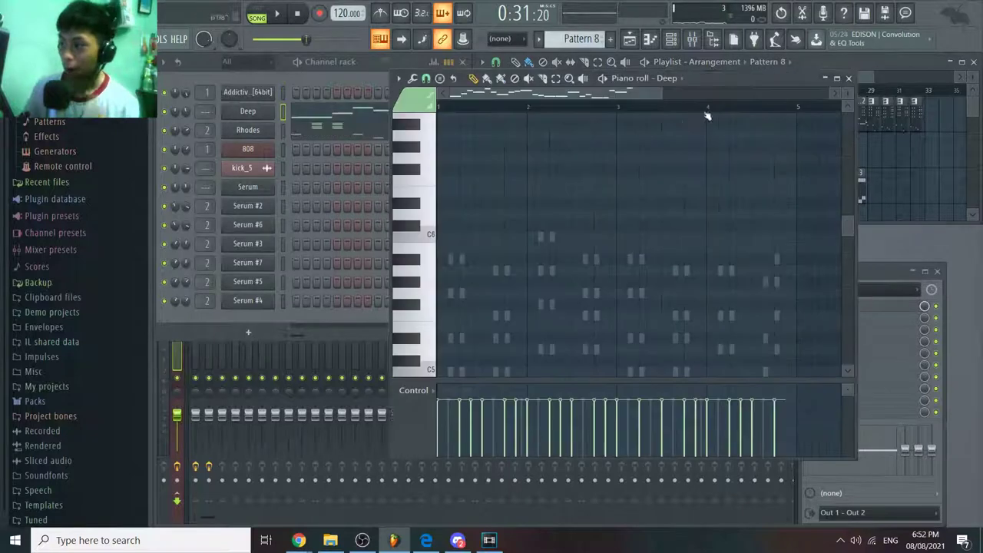
left_click(849, 77)
key("space")
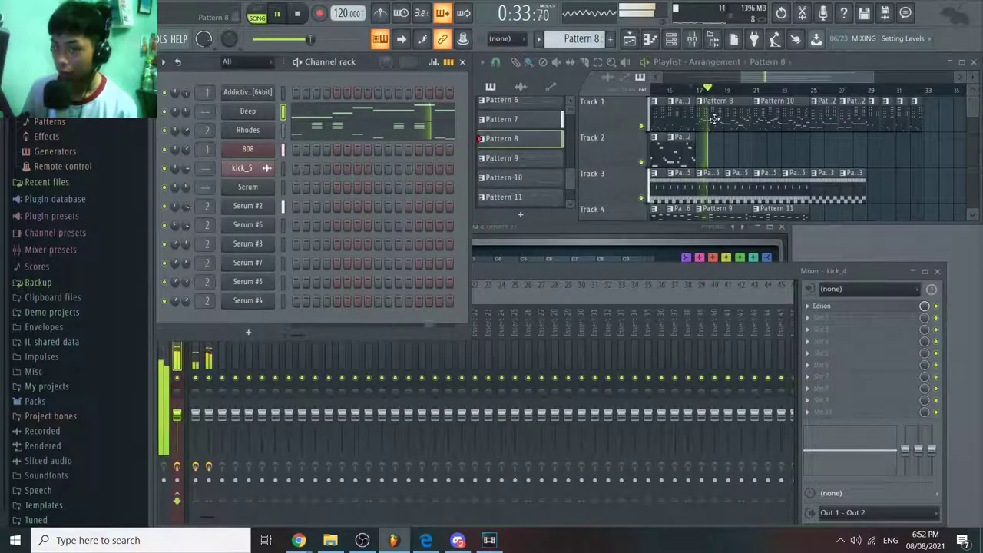
key("space")
Step: Play the transition from Pattern 8 into Pattern 10, starting before bar 21 and stopping in bar 23
left_click(282, 96)
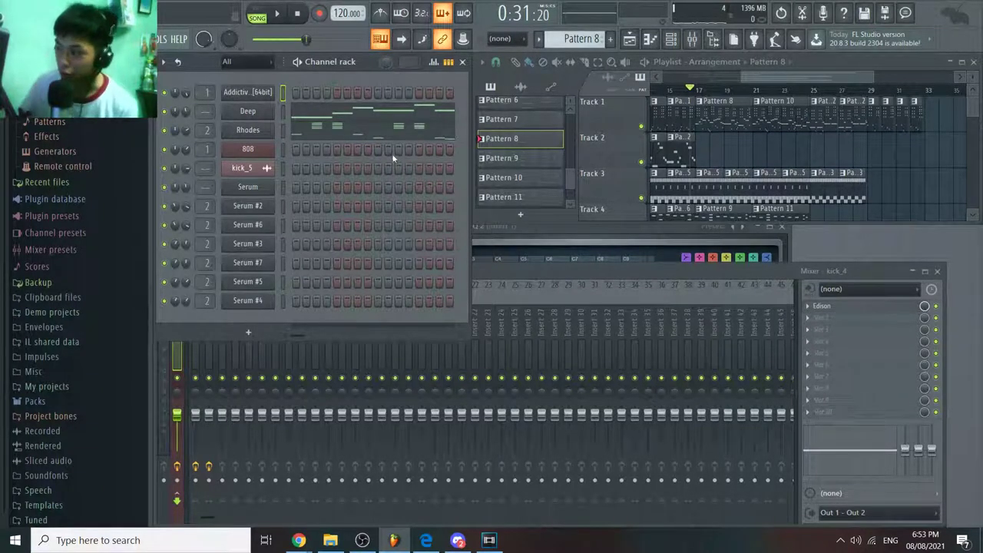
left_click(697, 91)
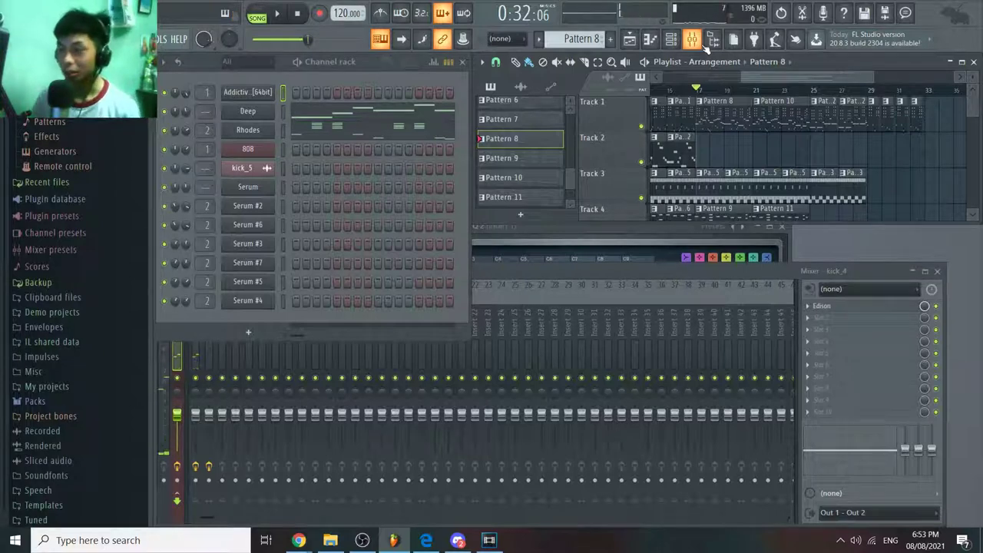
scroll(729, 93, "down", 2)
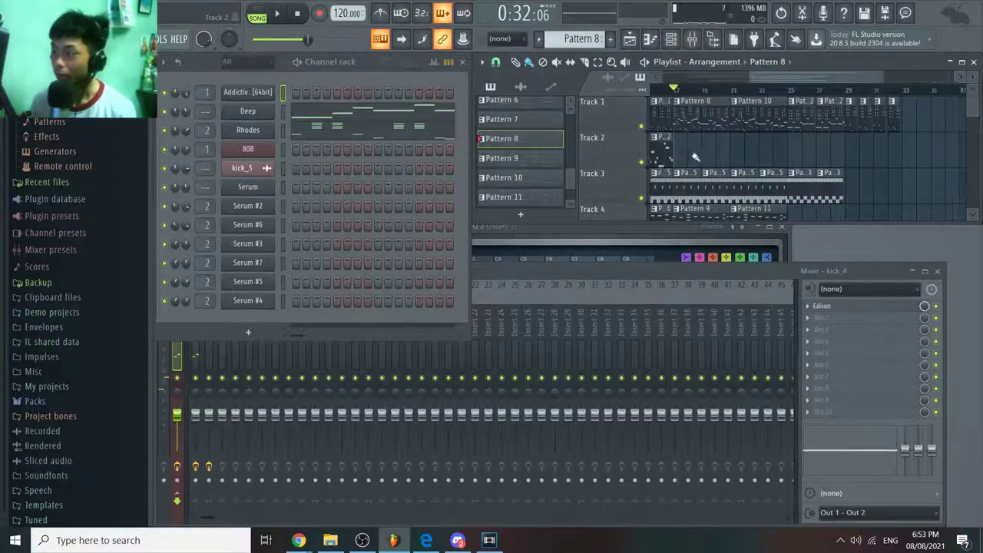
left_click(728, 92)
scroll(730, 96, "up", 2)
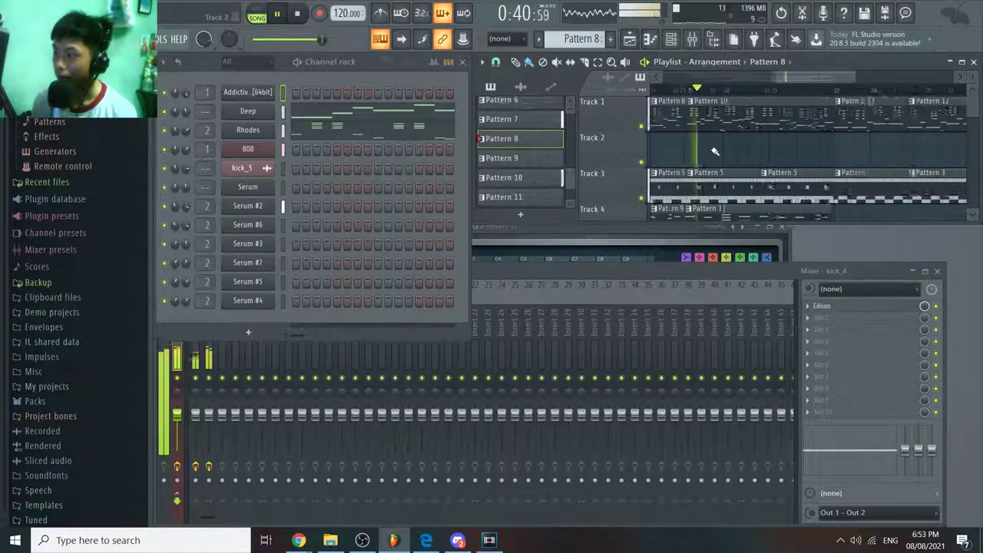
scroll(714, 151, "down", 2)
left_click_drag(738, 136, 722, 140)
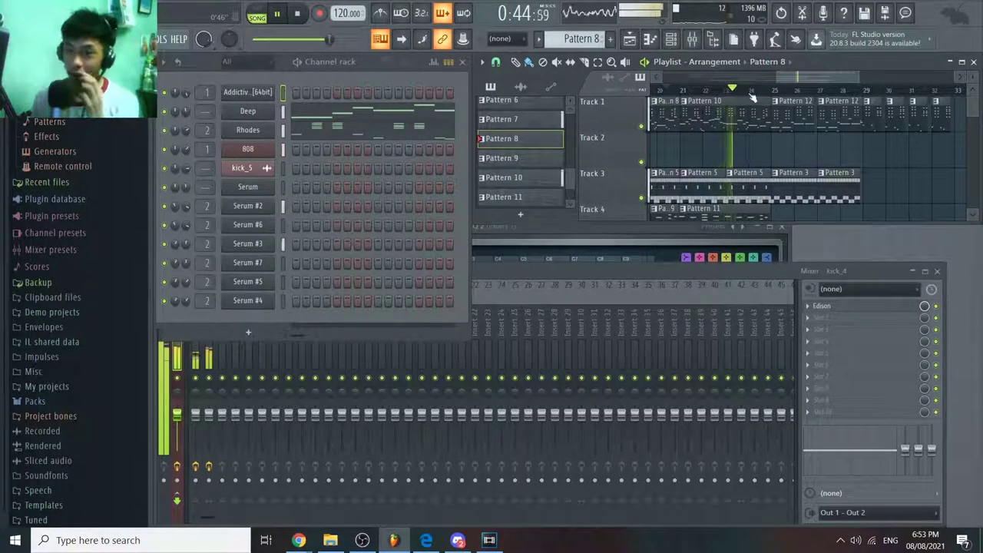
key("space")
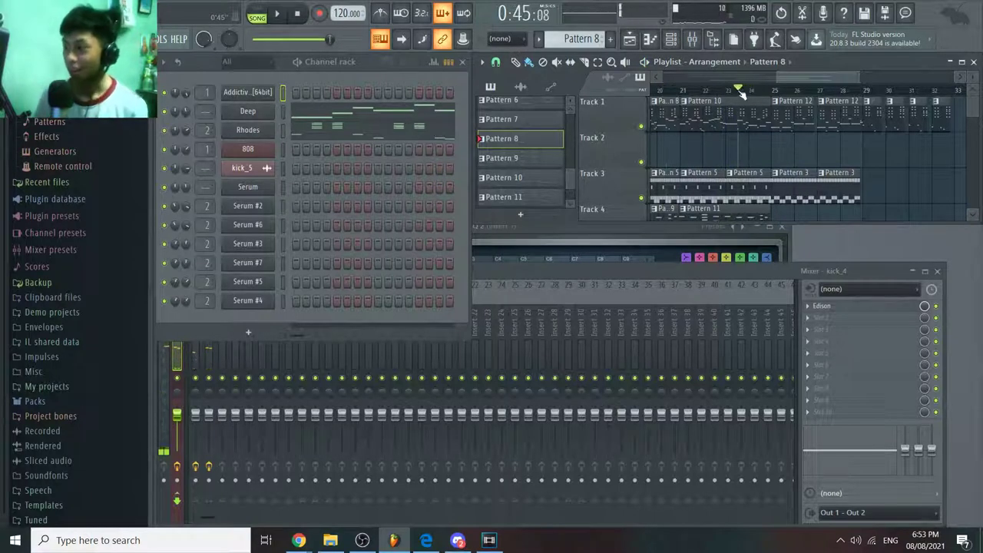
Step: Play from mid-bar 23 into the start of Pattern 12, and replay briefly from just before bar 21
key("space")
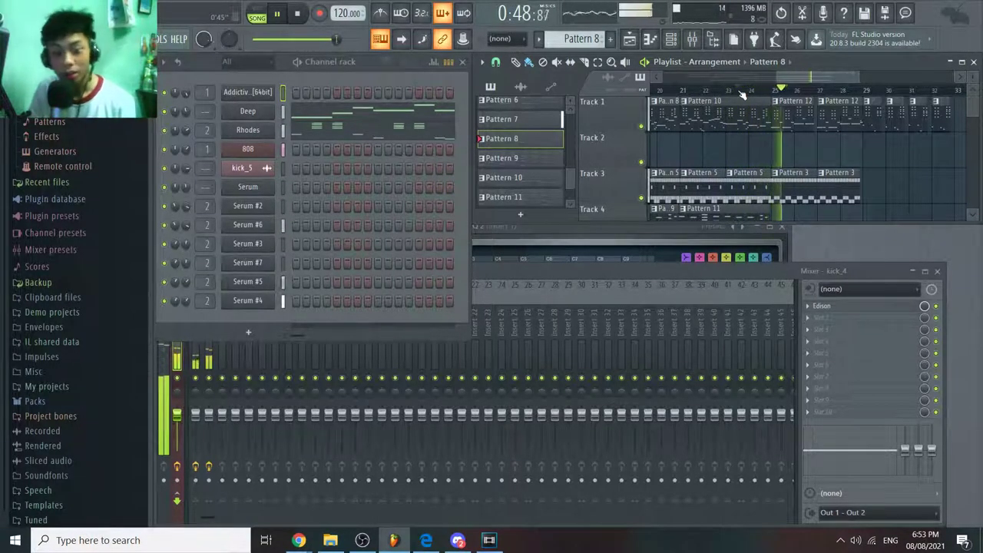
key("space")
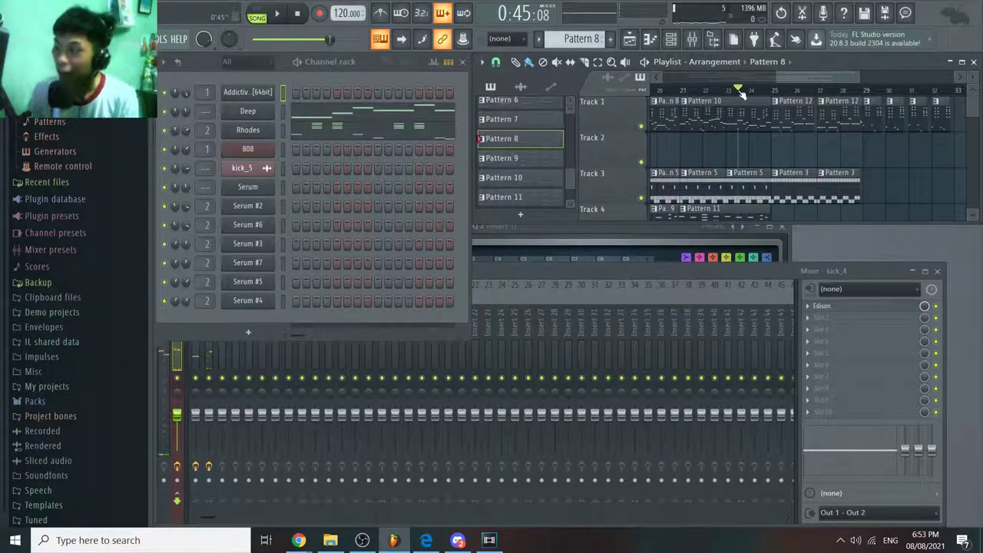
left_click(680, 90)
key("space")
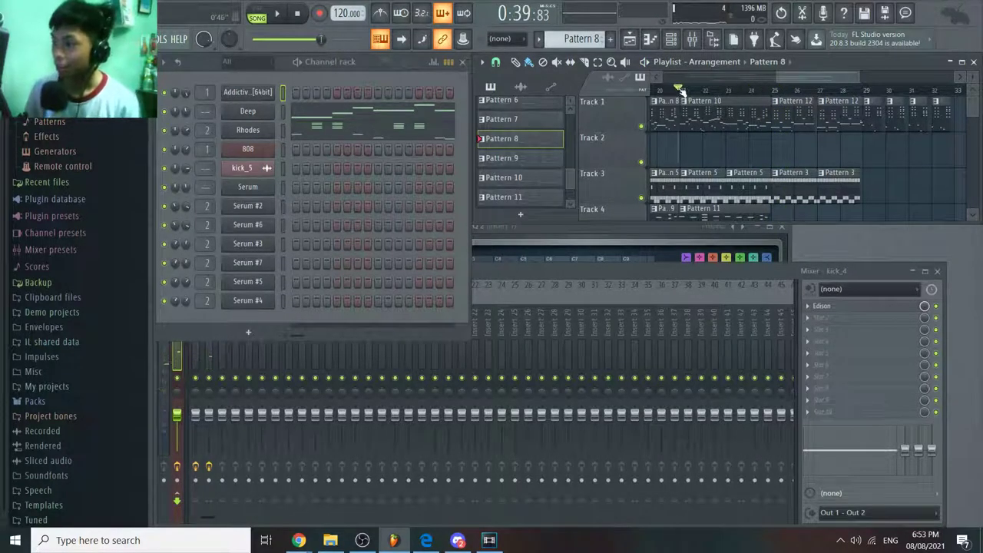
key("space")
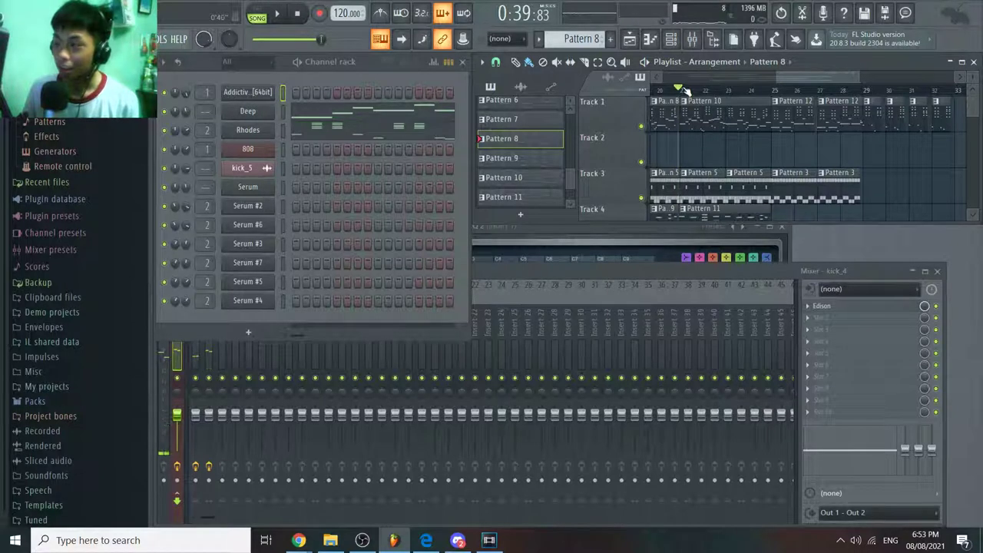
Step: Mark the start and end of Pattern 10 with the playhead, and examine the arrangement around the change to Pattern 12 at bar 25
left_click(684, 90)
left_click(683, 91)
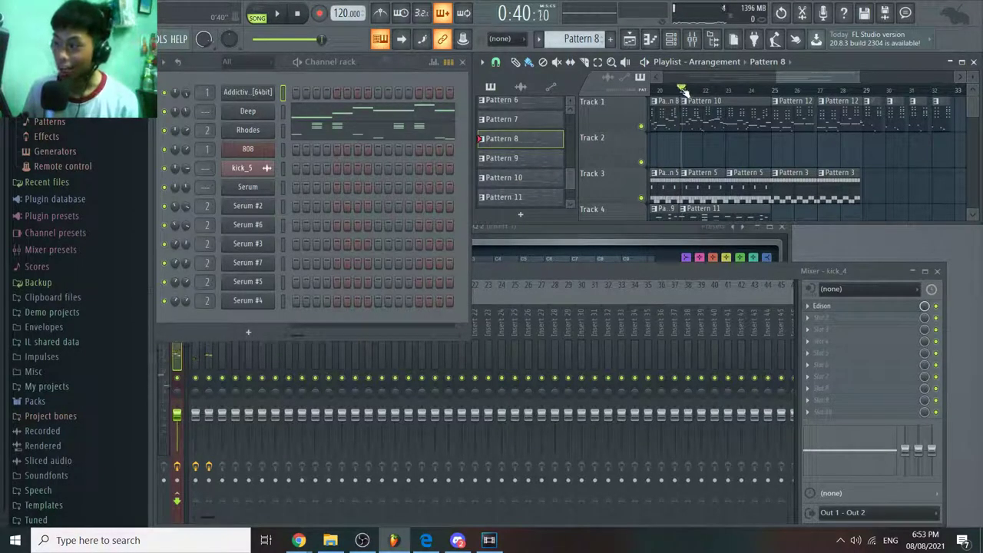
scroll(683, 90, "up", 3)
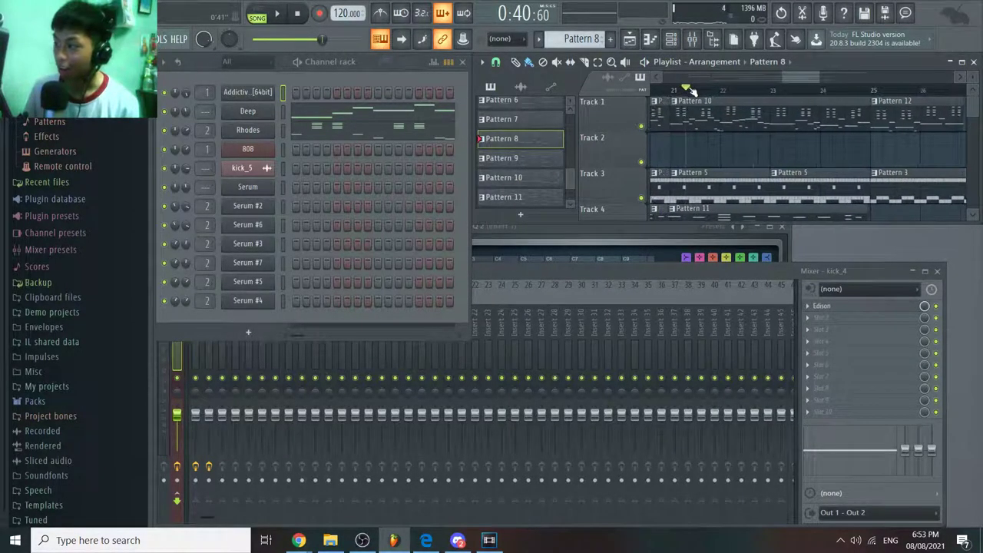
left_click_drag(690, 91, 868, 90)
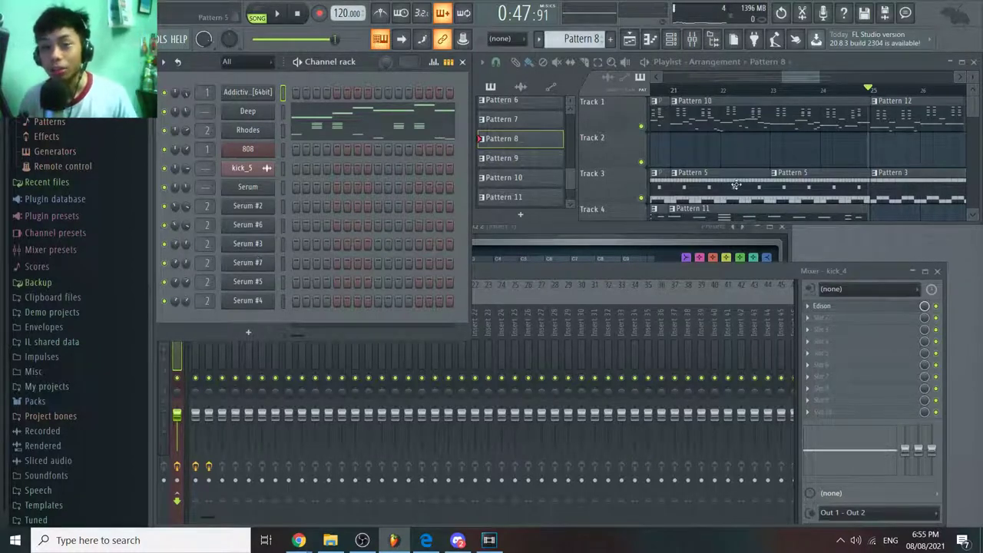
scroll(737, 185, "down", 5)
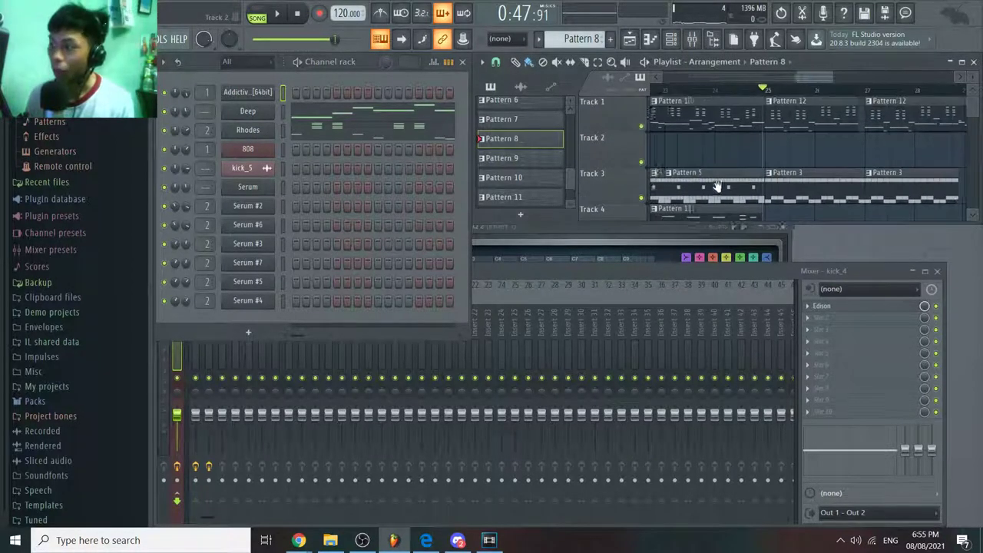
scroll(736, 177, "up", 4)
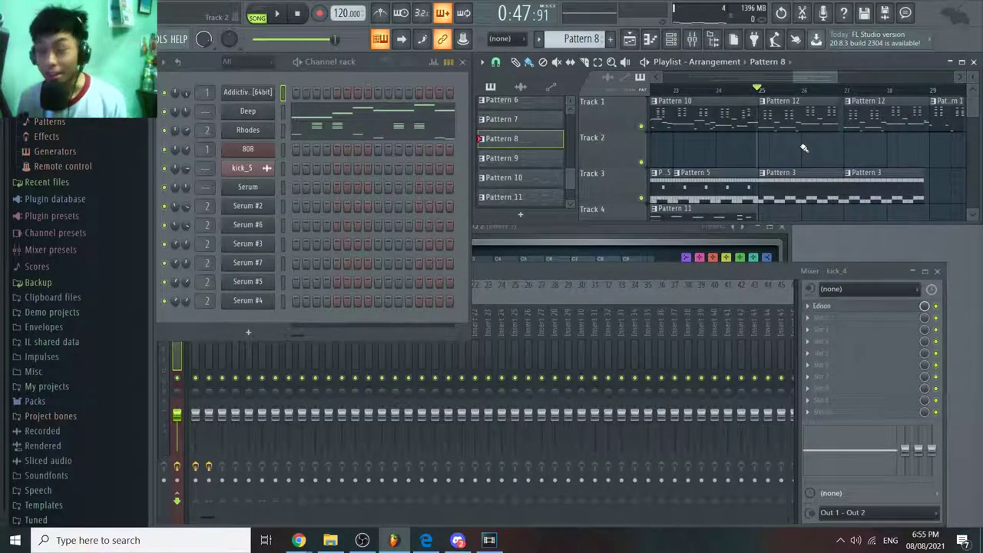
scroll(804, 148, "left", 1)
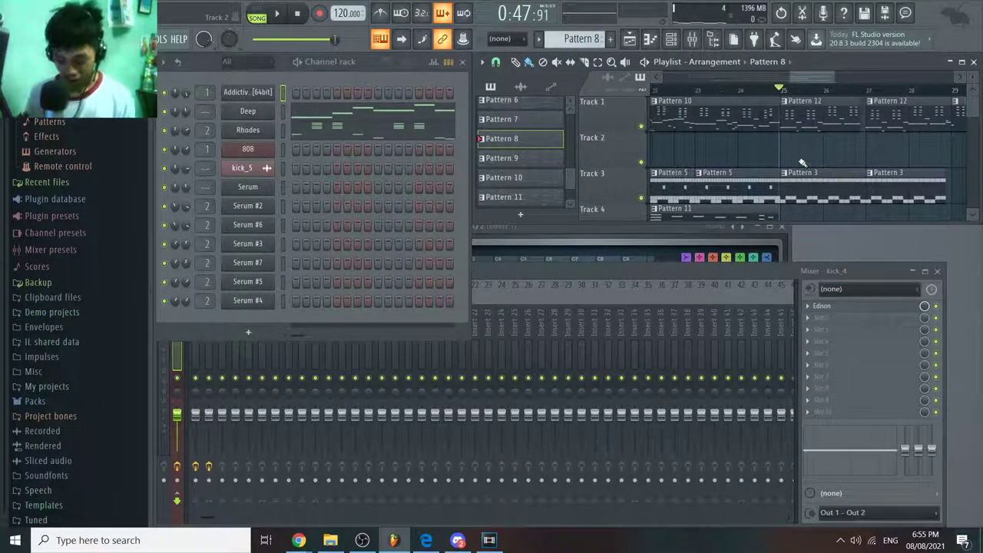
scroll(803, 163, "down", 5)
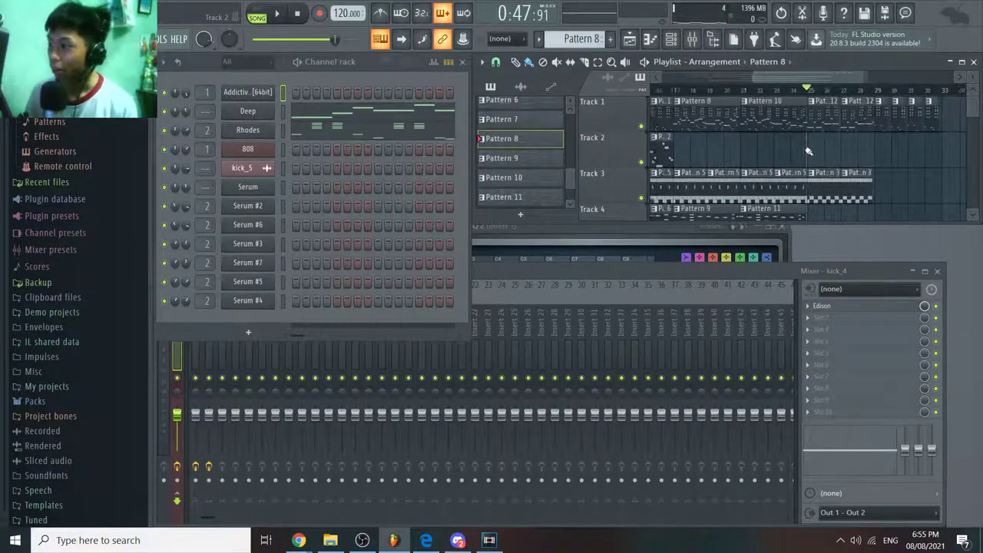
Step: Replay the start of Pattern 10 from just before bar 21, and place the playhead within bar 24
left_click(740, 90)
left_click_drag(739, 90, 736, 90)
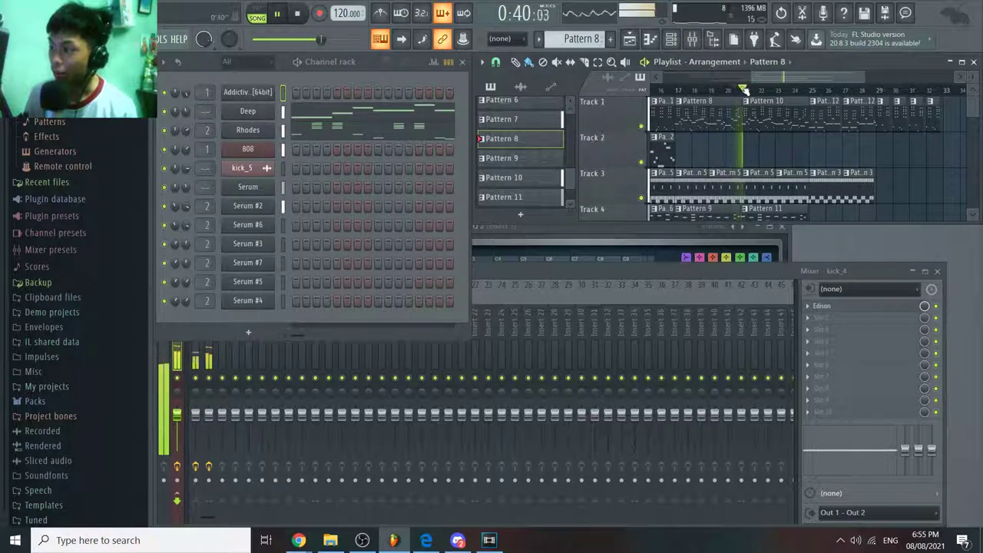
left_click(756, 89)
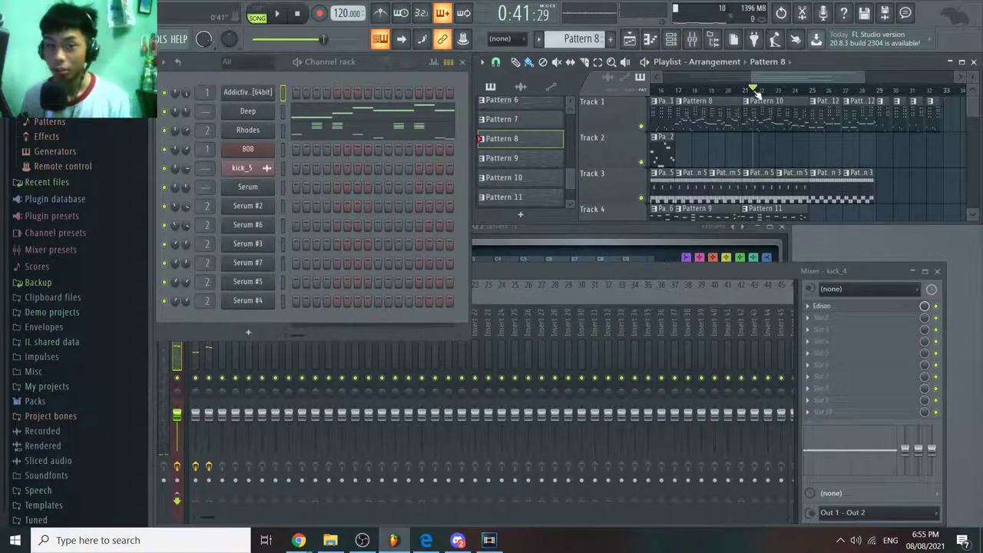
left_click_drag(756, 90, 801, 89)
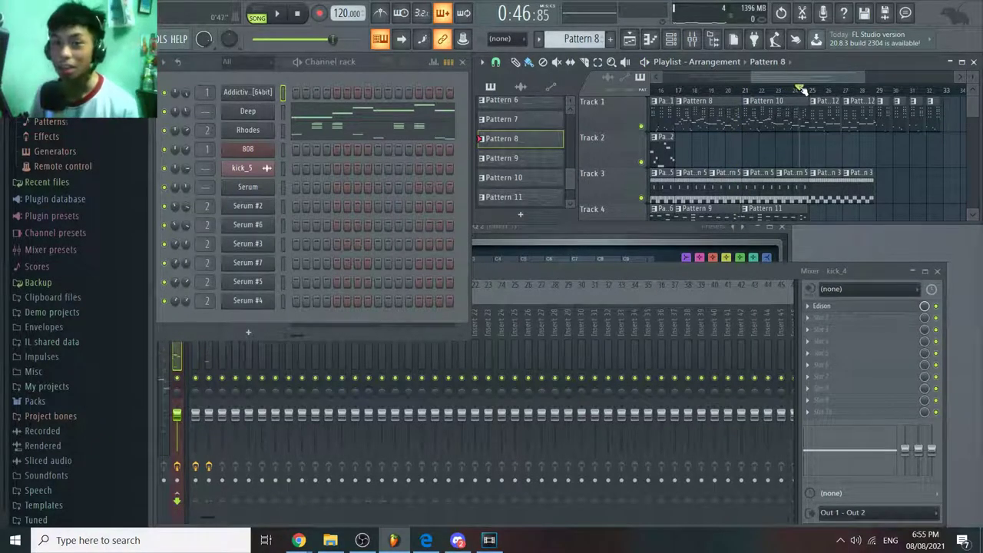
Step: Reposition the playhead around the end of Pattern 10 and play a short excerpt from mid-bar 24
scroll(801, 90, "up", 3)
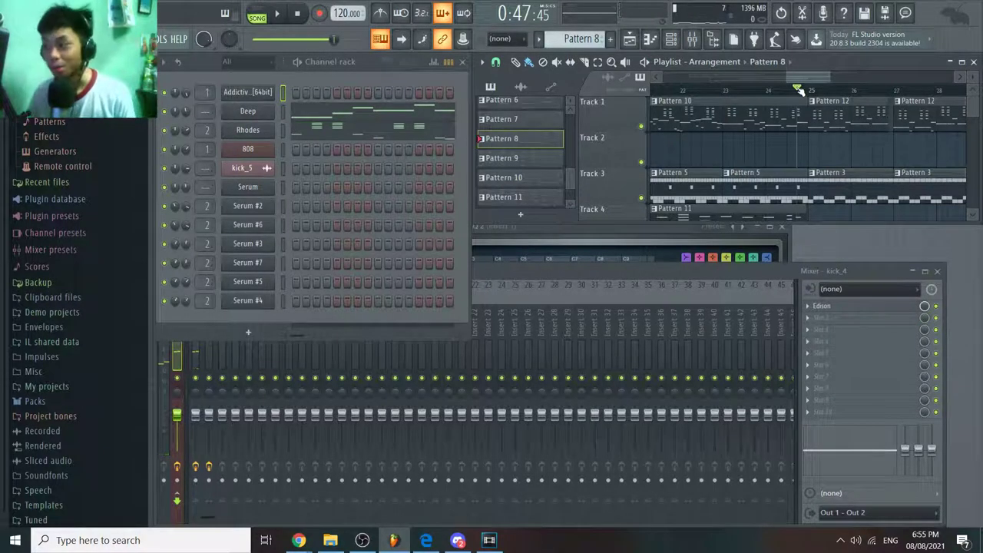
scroll(818, 142, "down", 4)
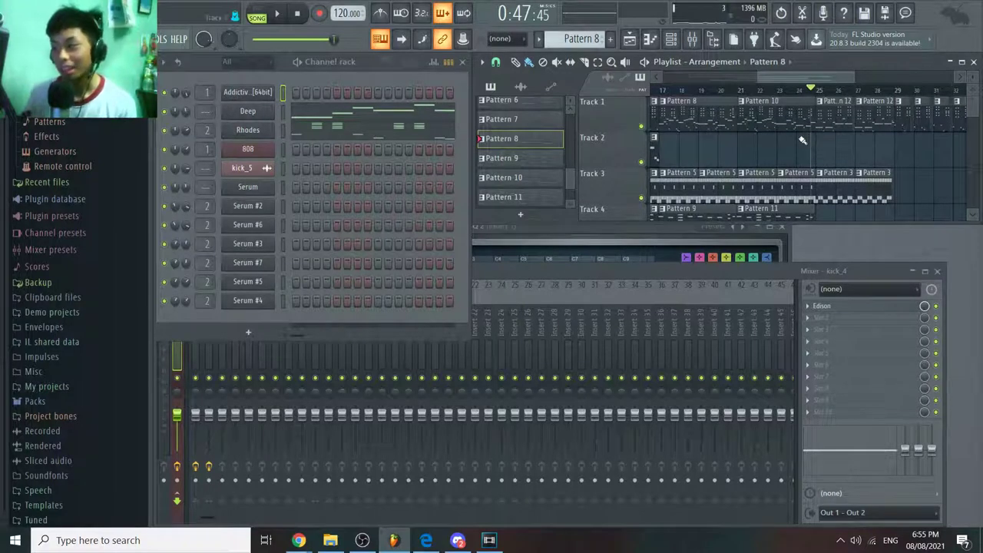
scroll(796, 139, "right", 1)
left_click(756, 90)
left_click(801, 90)
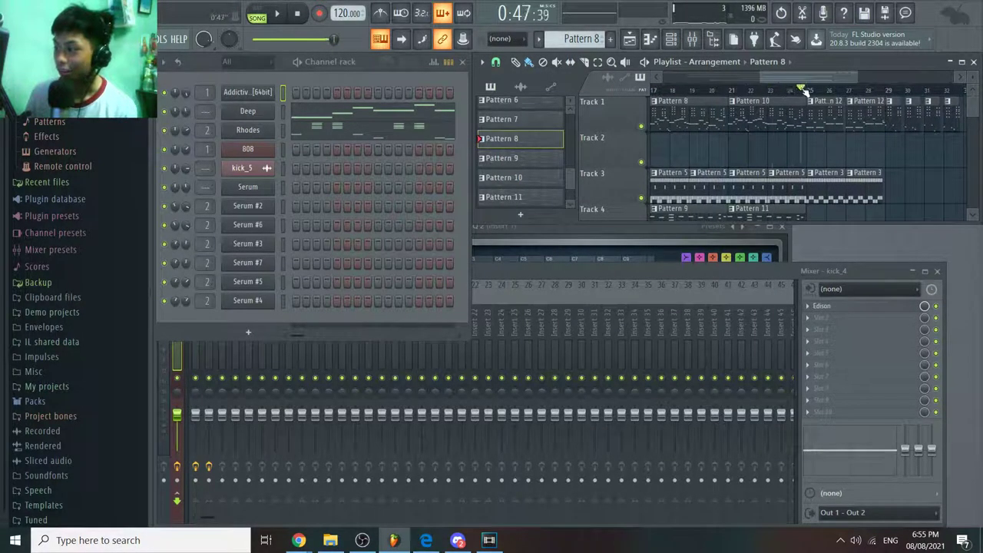
left_click_drag(802, 91, 799, 91)
scroll(803, 90, "up", 5)
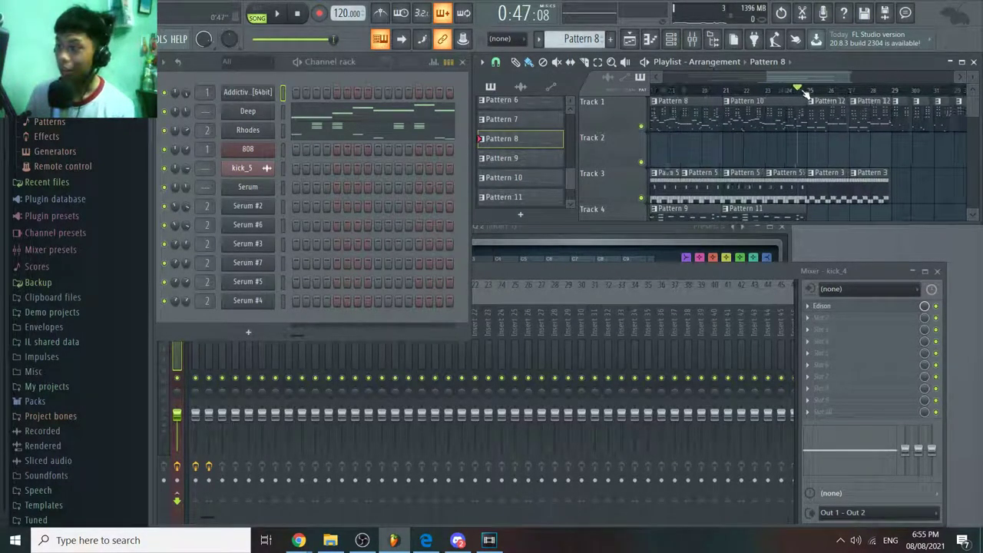
left_click_drag(804, 172, 697, 172)
scroll(690, 172, "down", 4)
scroll(692, 172, "down", 1)
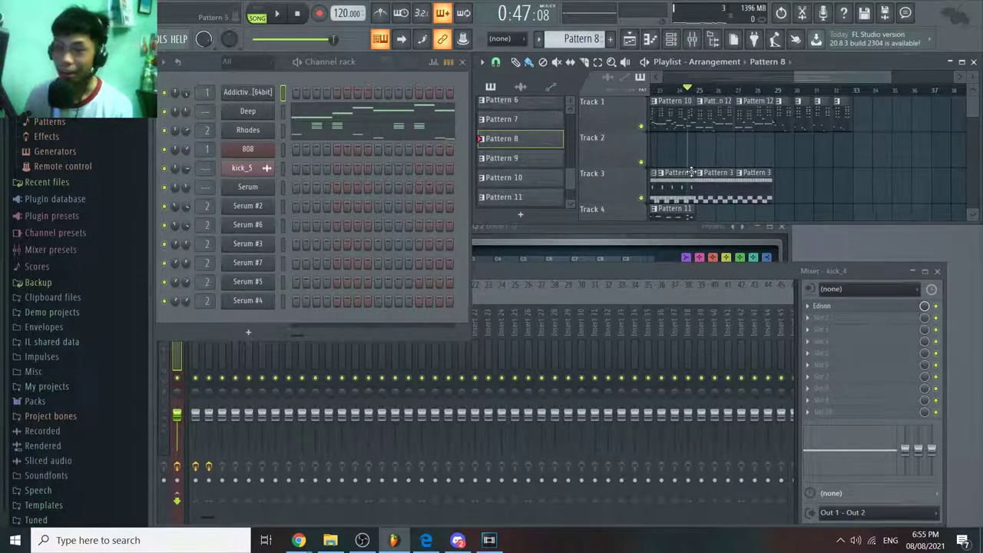
scroll(691, 172, "up", 3)
key("space")
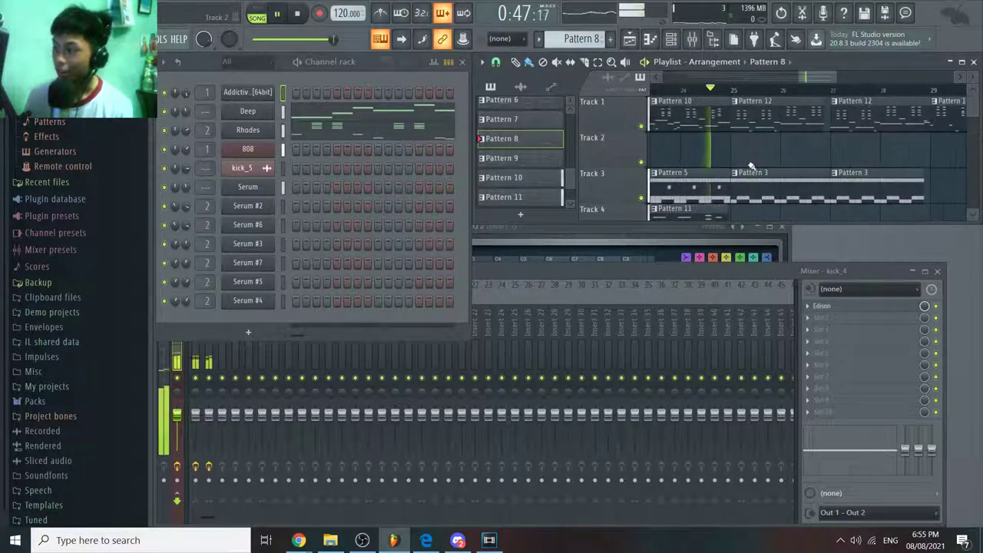
key("space")
Step: Play the transition from Pattern 10 into Pattern 12, starting in bar 24 and continuing into bar 27
left_click_drag(751, 164, 814, 160)
scroll(814, 160, "down", 3)
left_click_drag(717, 91, 707, 91)
key("space")
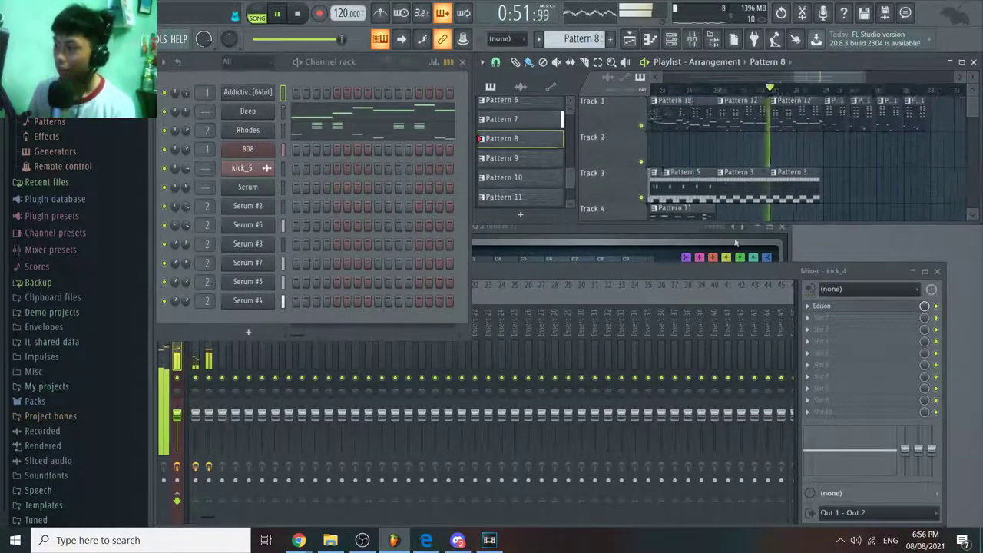
key("space")
Step: Place the playhead late in bar 24 and replay the transition from Pattern 10 into Pattern 12
left_click(732, 90)
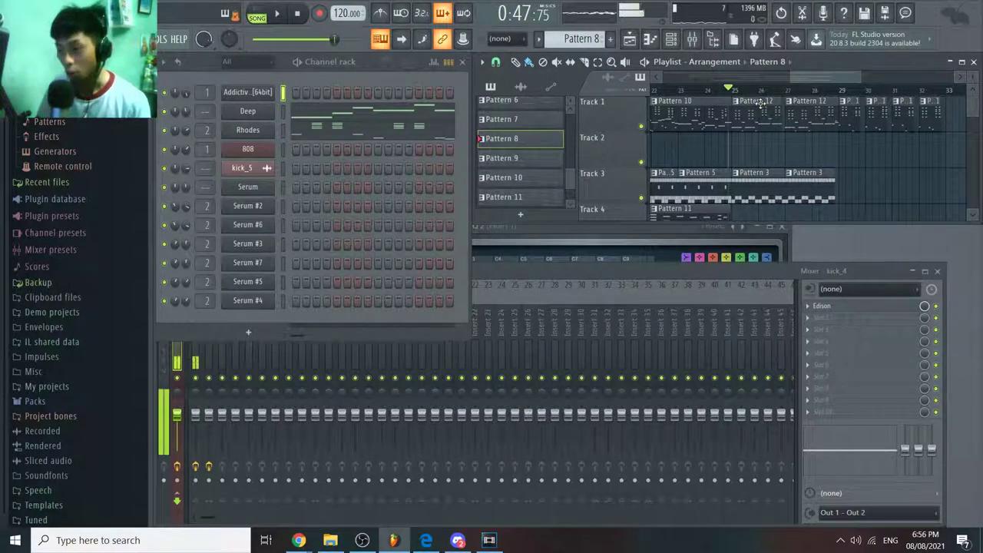
scroll(759, 104, "up", 3)
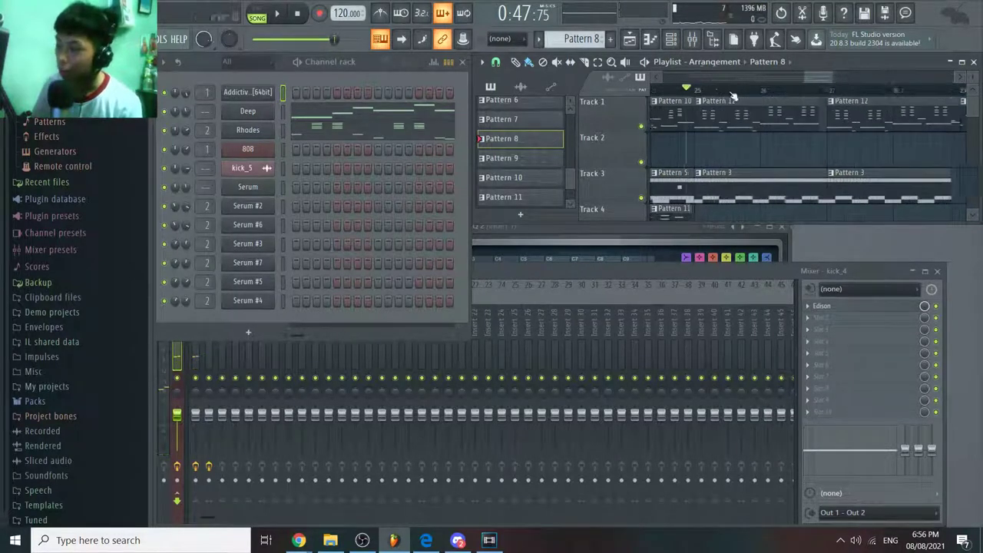
key("space")
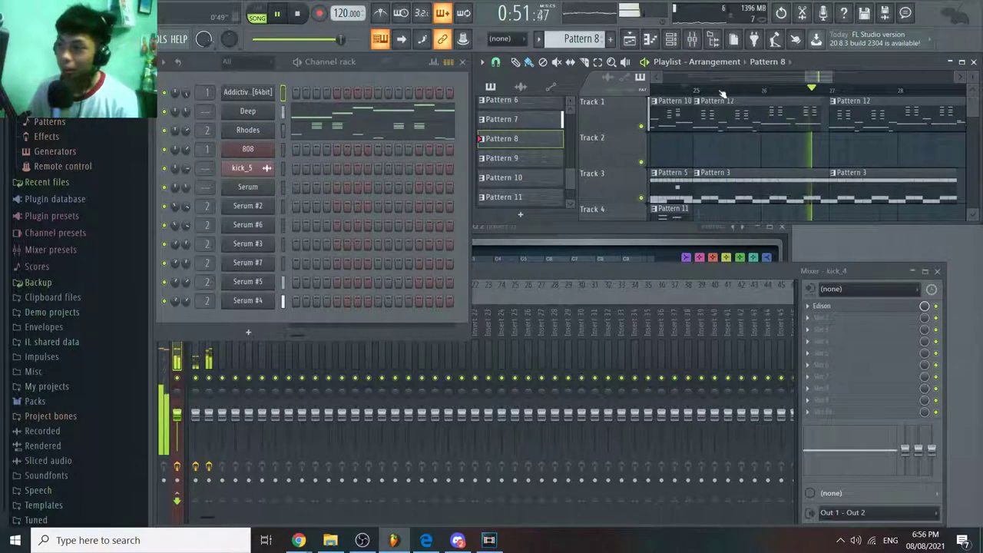
key("space")
Step: Play the opening of Pattern 12 from bar 25 and open its Deep notes in the piano roll
scroll(694, 91, "up", 2)
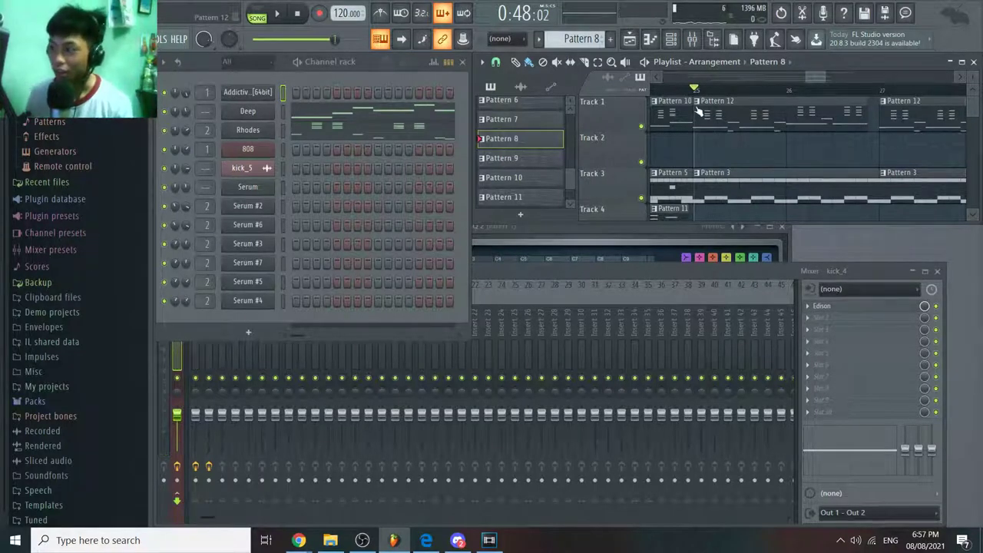
scroll(732, 156, "down", 2)
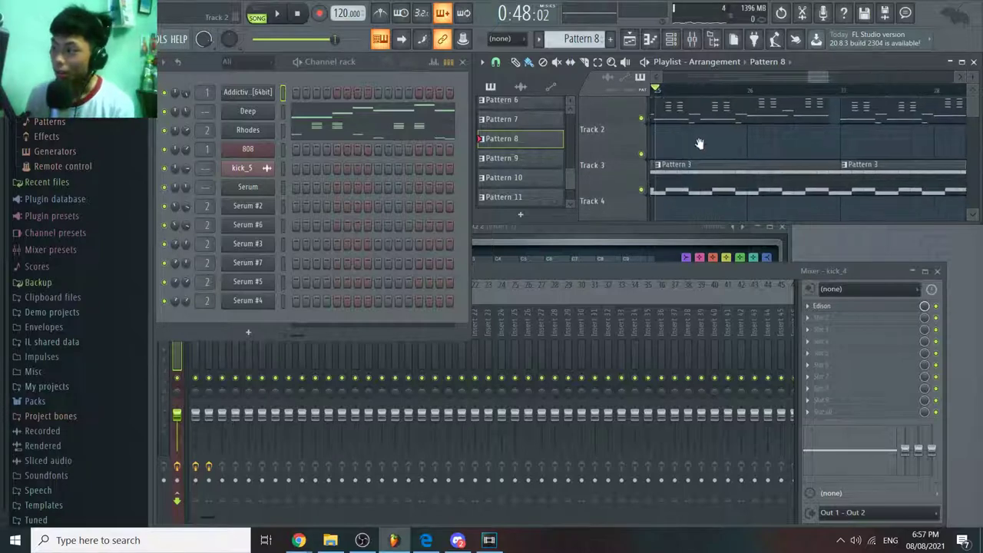
key("space")
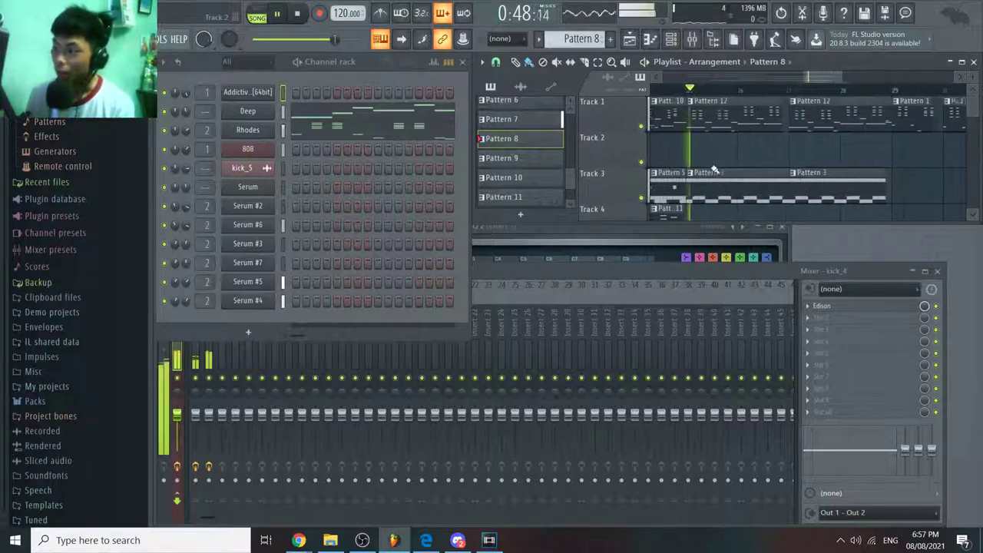
double_click(753, 131)
key("space")
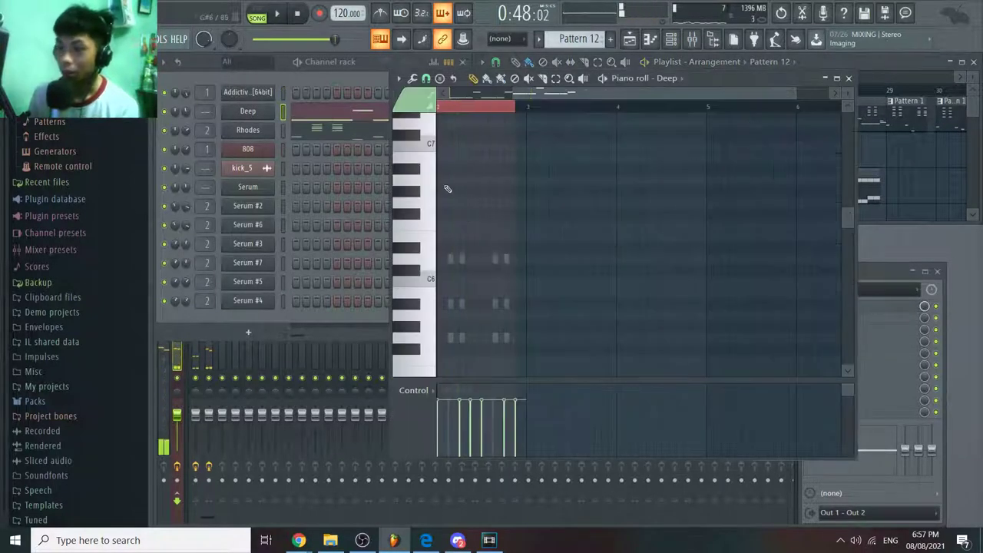
Step: Open the Pattern 7 clip in the piano roll and display the Serum #5 notes around bar 18
left_click(872, 159)
double_click(778, 154)
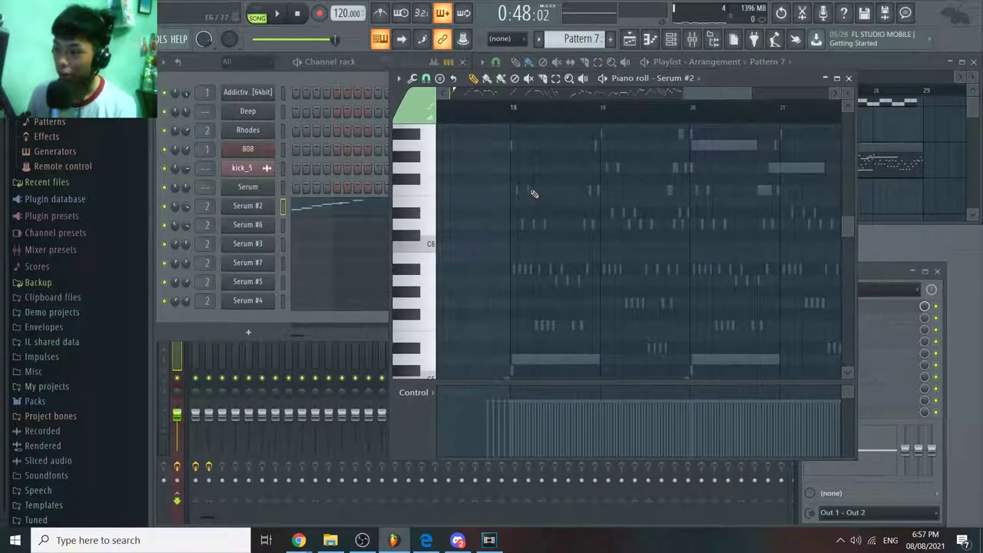
right_click(533, 192)
right_click(533, 192)
left_click_drag(549, 197, 553, 169)
scroll(532, 215, "up", 4)
left_click_drag(533, 223, 536, 239)
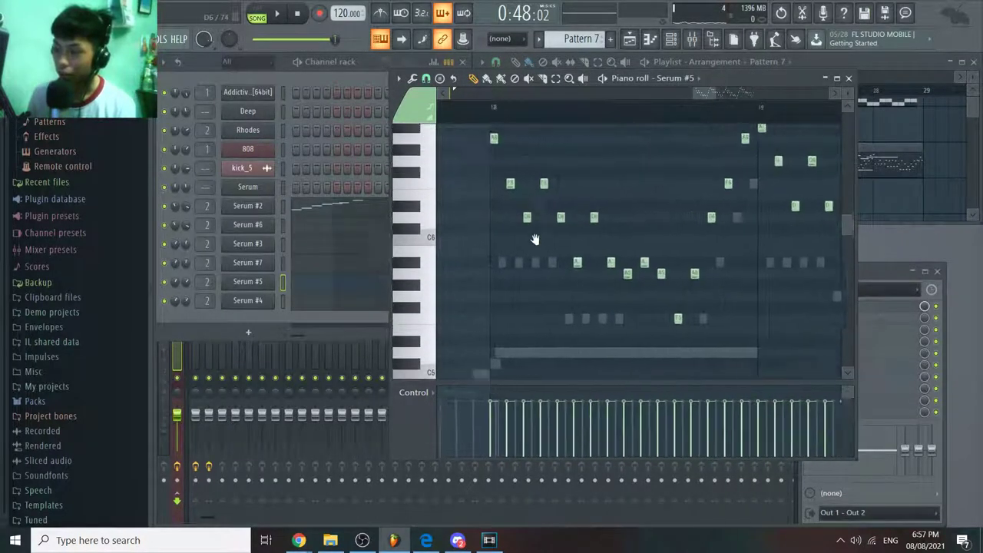
Step: Solo the Serum #5 channel and play its melody across bars 18 to 21 of Pattern 7
right_click(166, 285)
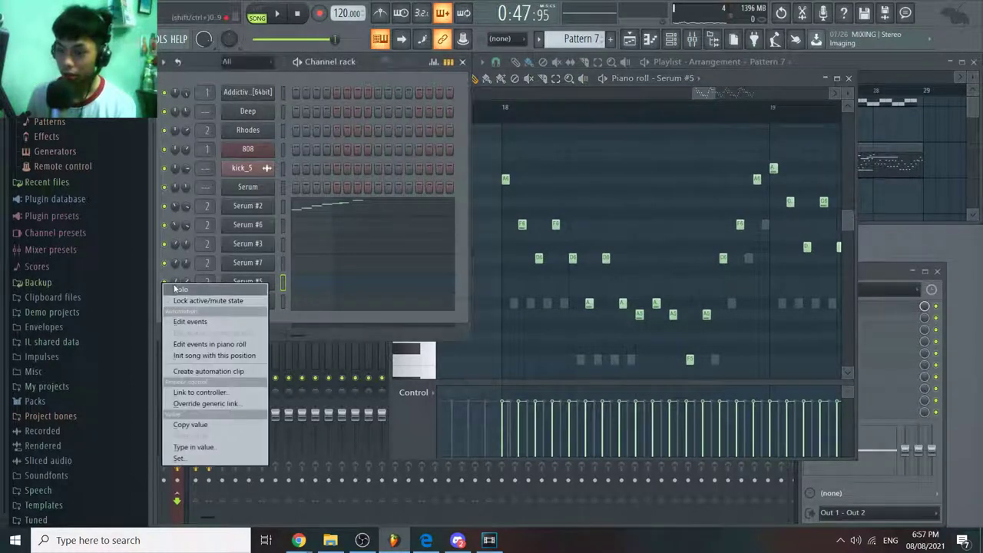
left_click(180, 289)
key("space")
scroll(641, 308, "down", 4)
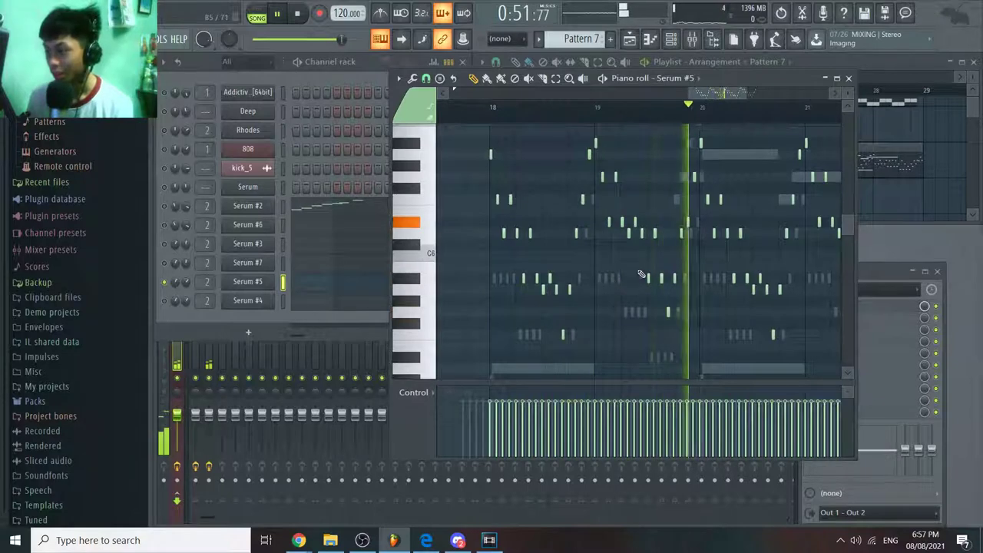
left_click_drag(641, 275, 579, 292)
scroll(580, 291, "down", 2)
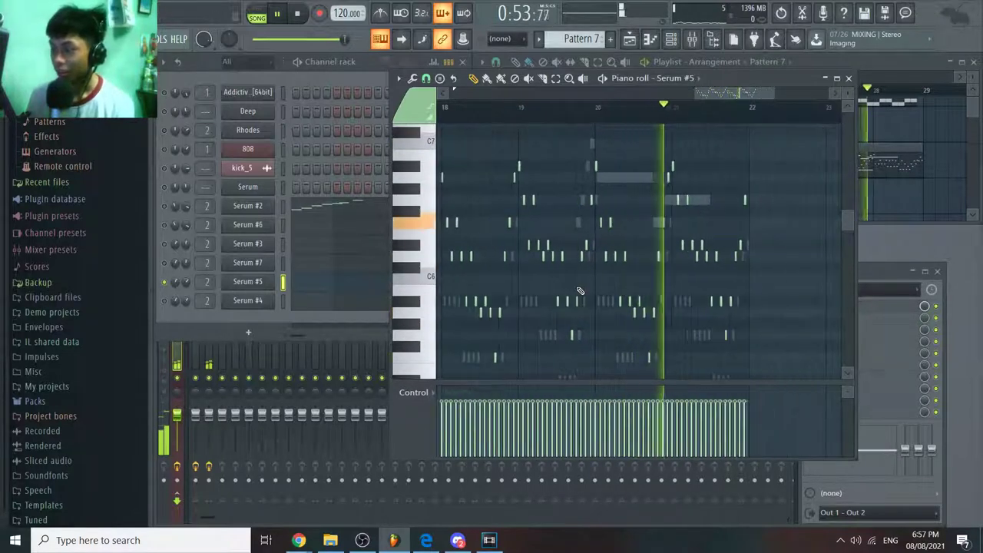
key("space")
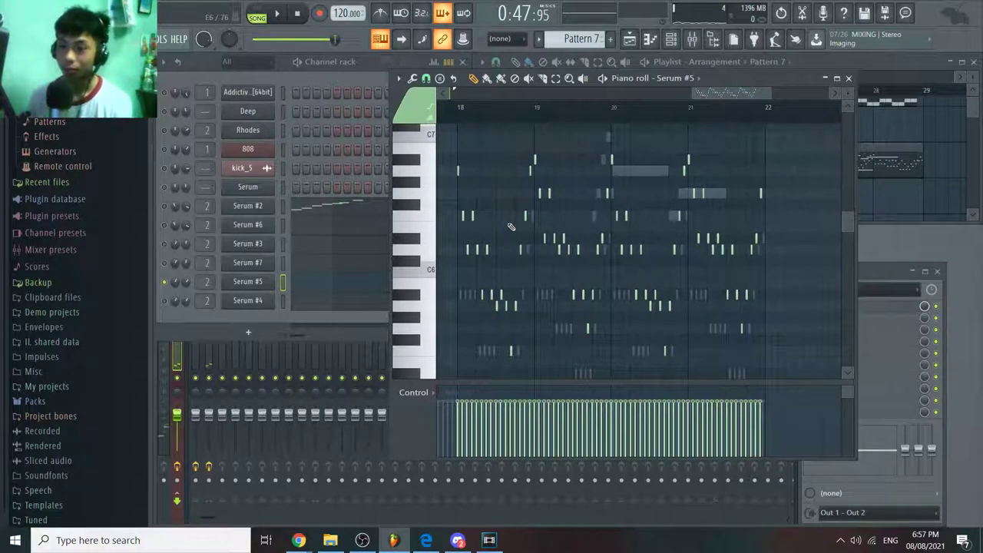
Step: Examine the Serum #5 note layout in the piano roll across bars 18 to 21
scroll(560, 220, "up", 4)
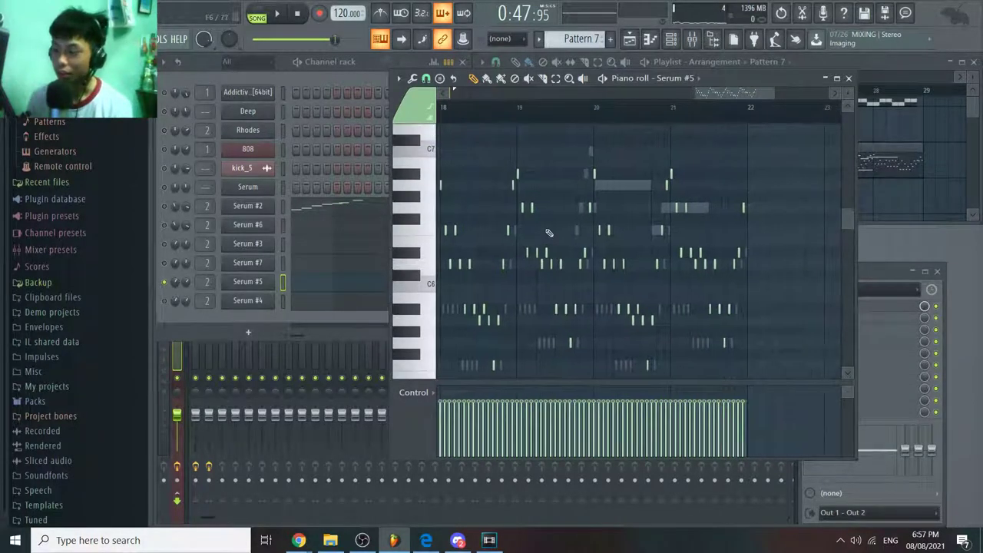
scroll(582, 232, "down", 5)
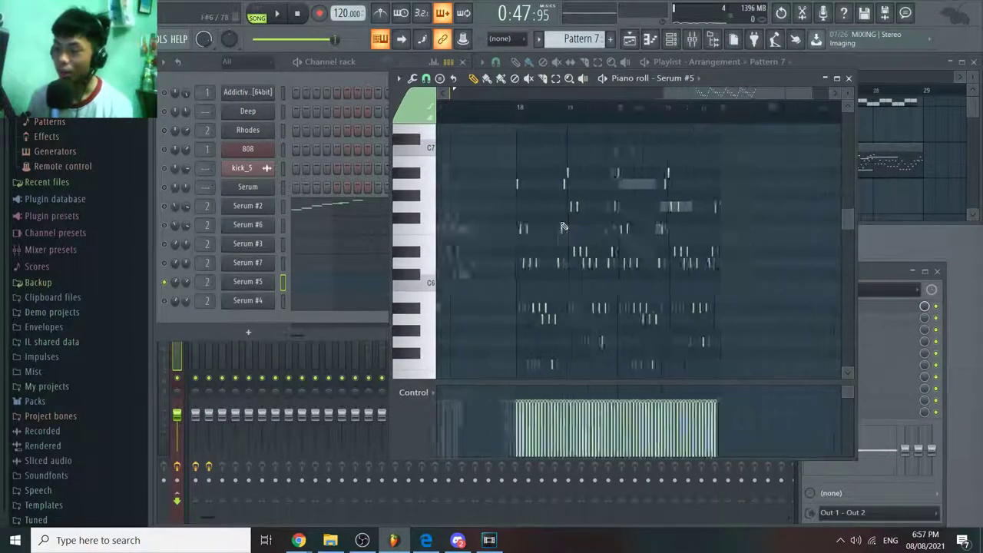
scroll(737, 240, "up", 3)
scroll(764, 218, "down", 1)
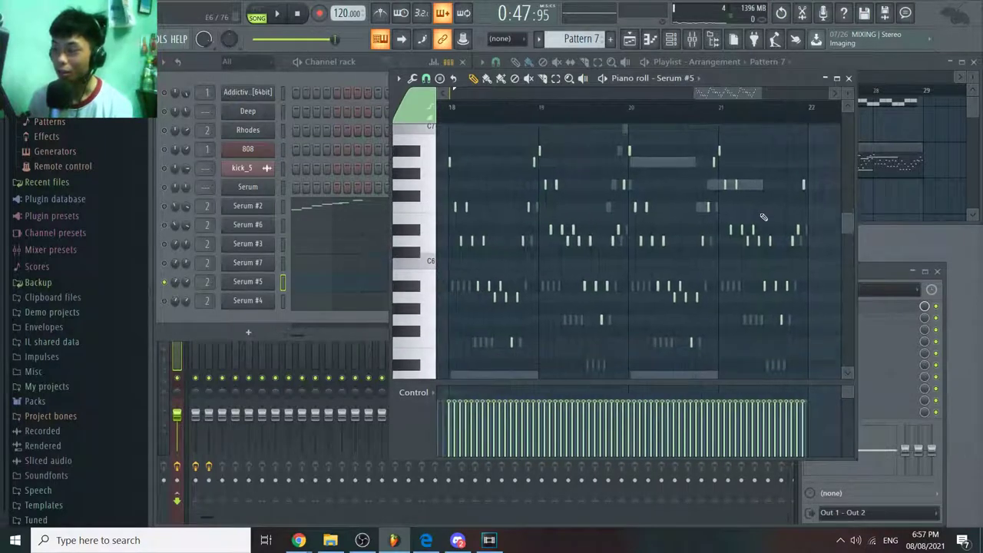
scroll(734, 220, "down", 2)
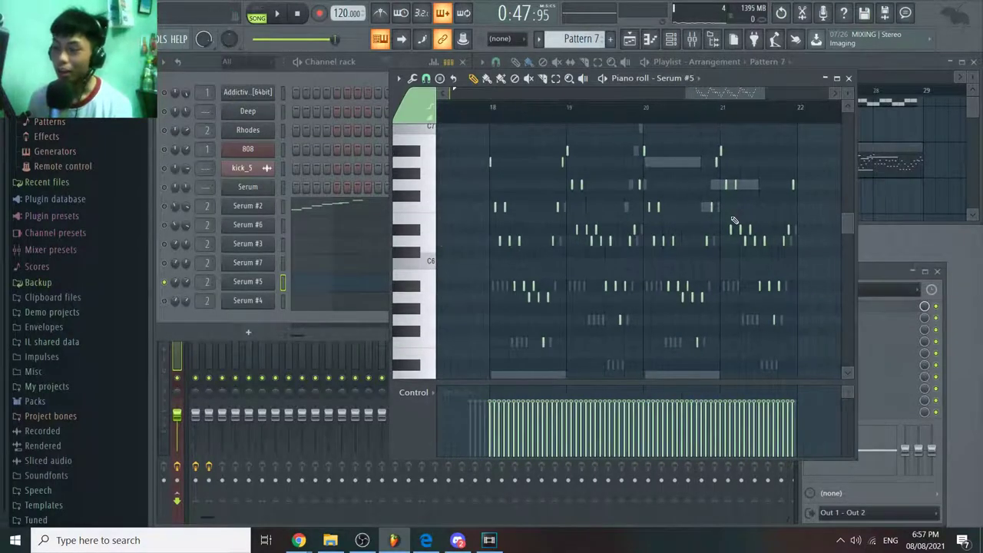
scroll(734, 220, "up", 2)
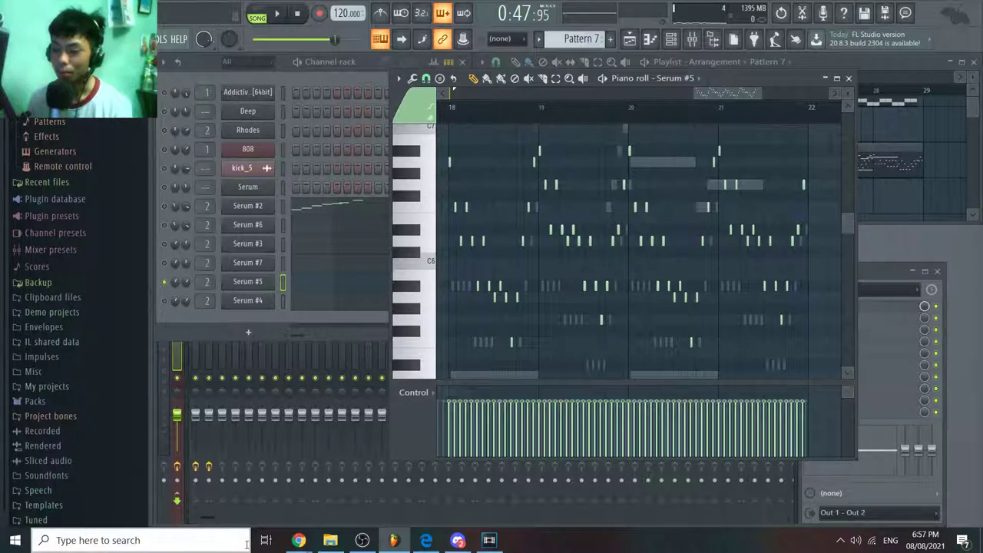
mouse_move(310, 536)
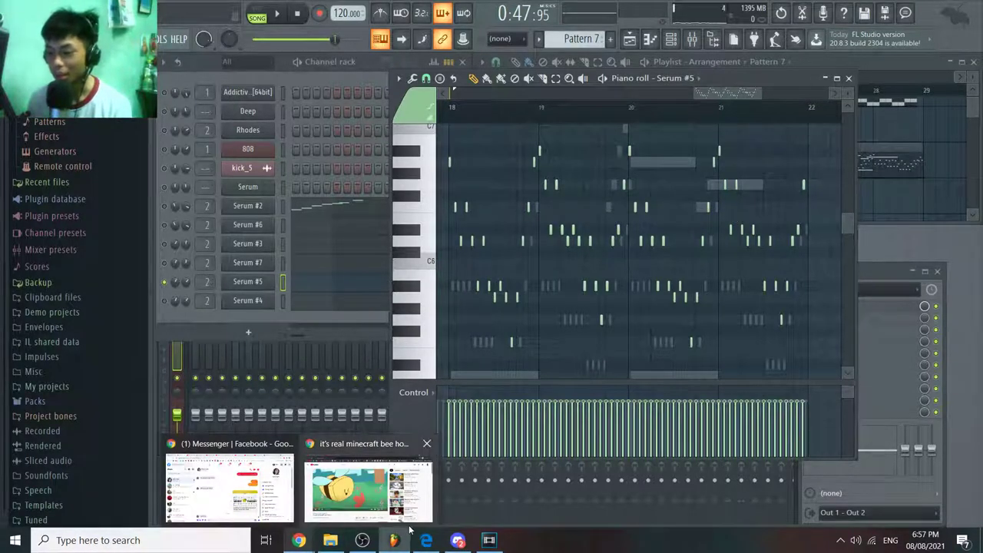
left_click_drag(589, 337, 614, 269)
scroll(544, 272, "down", 3)
left_click_drag(538, 299, 536, 329)
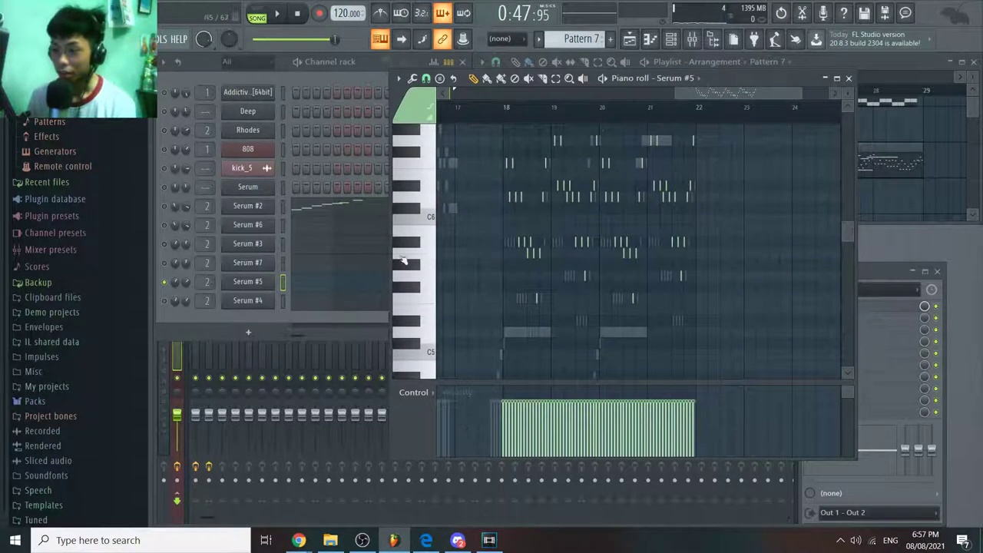
Step: Open the Serum #5 synth and audition several notes on its built-in keyboard
left_click(259, 284)
left_click(591, 509)
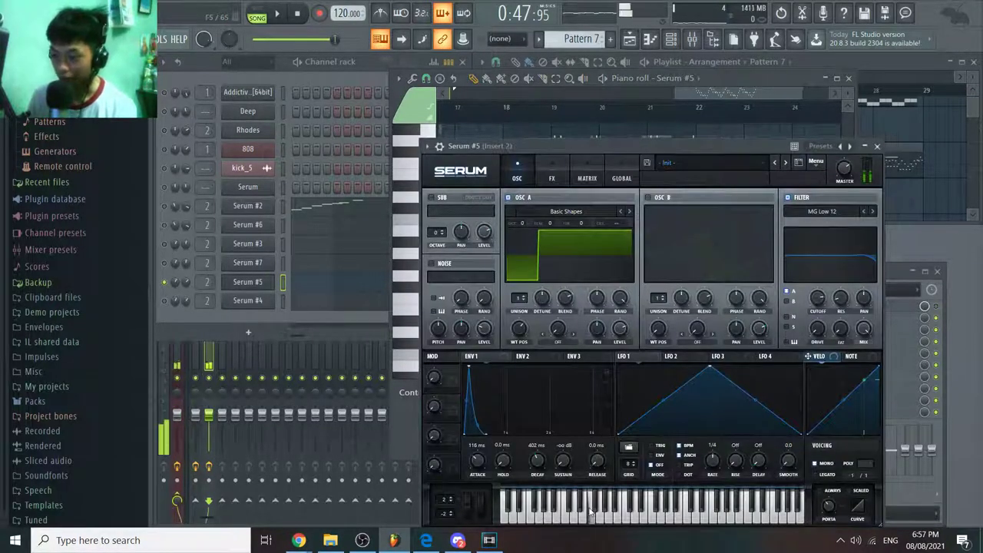
left_click(626, 511)
left_click(648, 511)
Step: Return to the piano roll and replay the soloed Serum #5 melody from bar 18
left_click(703, 103)
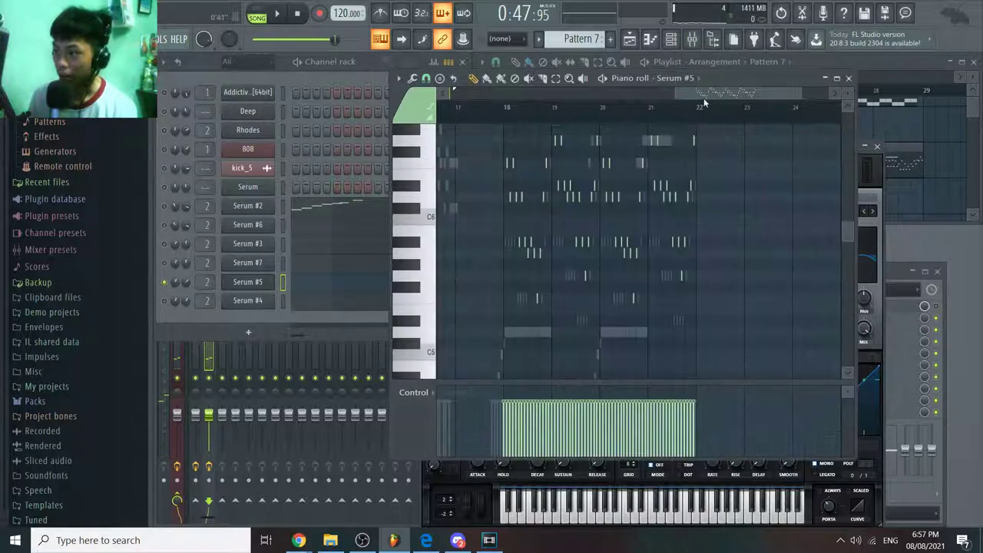
key("space")
left_click_drag(531, 161, 547, 215)
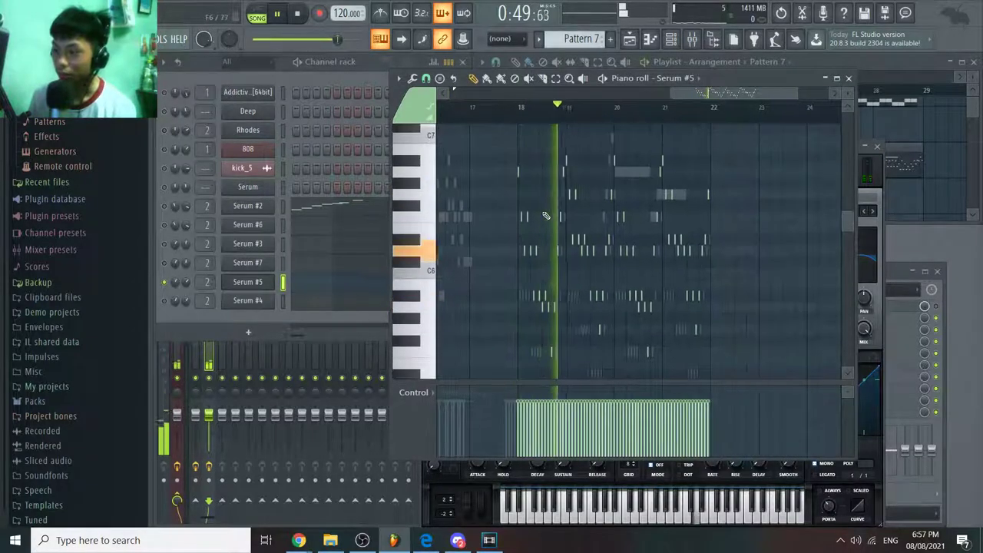
scroll(546, 215, "up", 1)
scroll(546, 215, "up", 1)
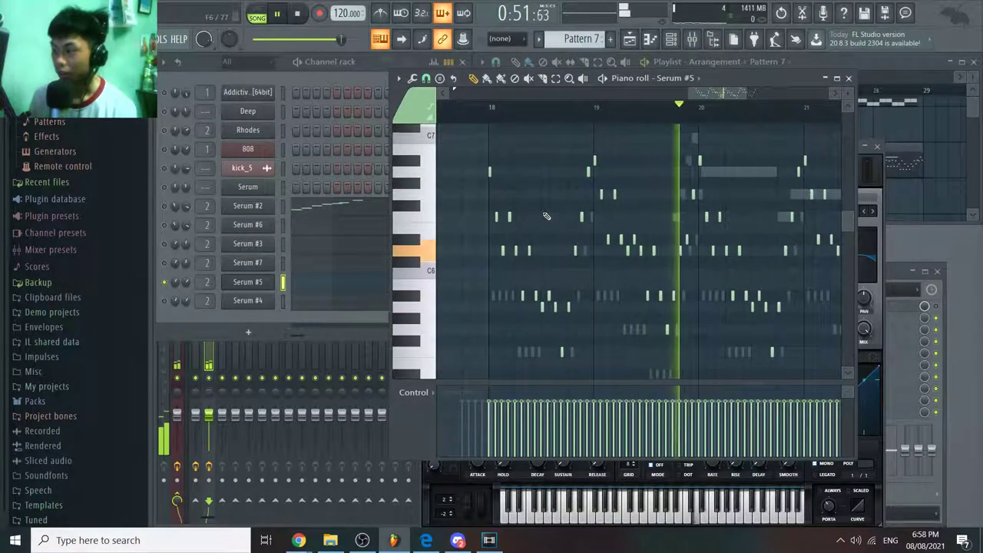
key("space")
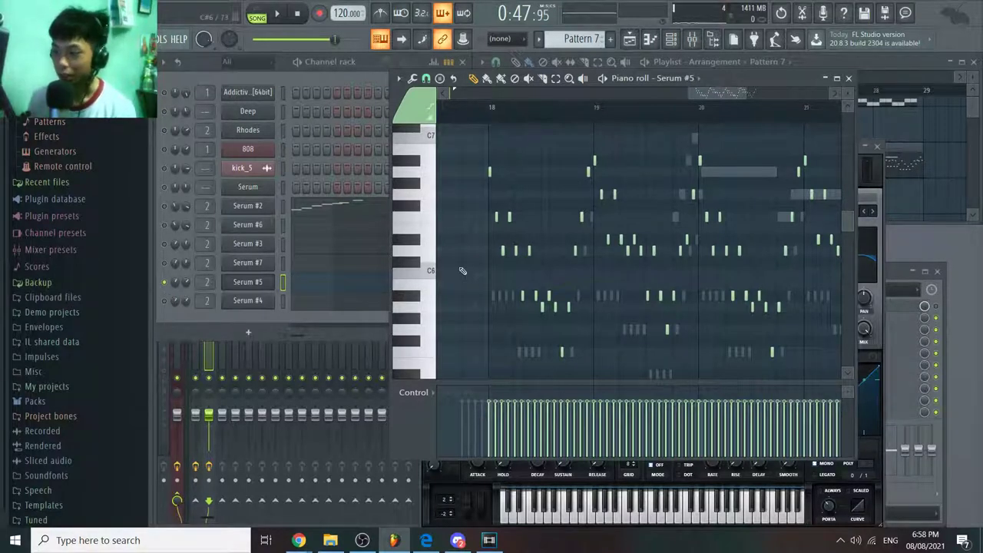
left_click_drag(463, 270, 470, 273)
key("space")
key("space")
Step: Open the Serum #4 notes in the piano roll, unmute that channel and mute Serum #5
right_click(277, 298)
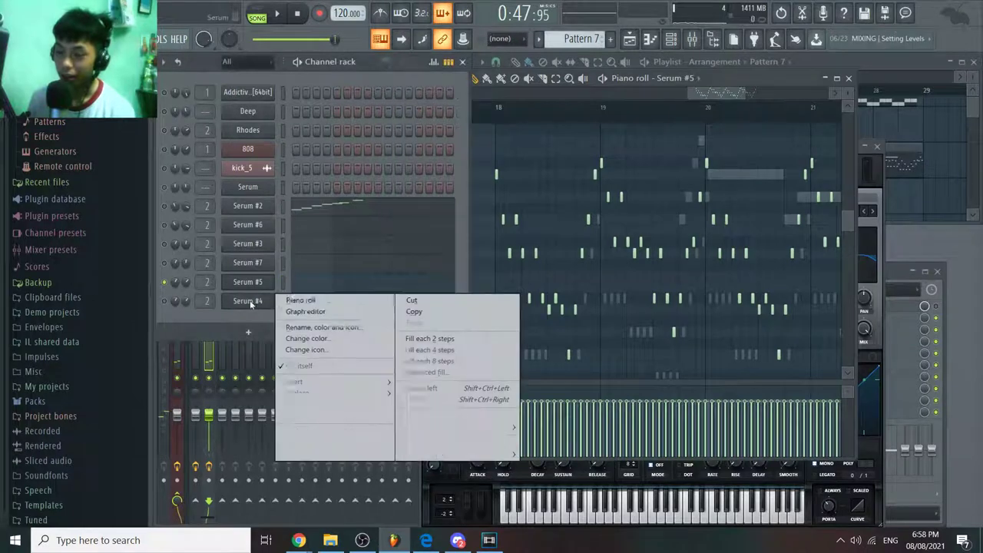
left_click(334, 303)
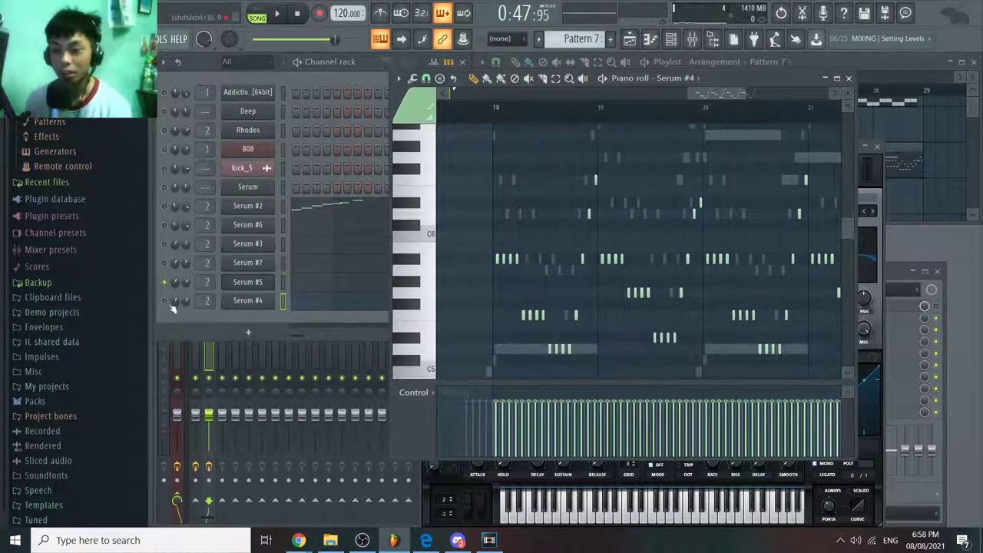
scroll(419, 232, "up", 3)
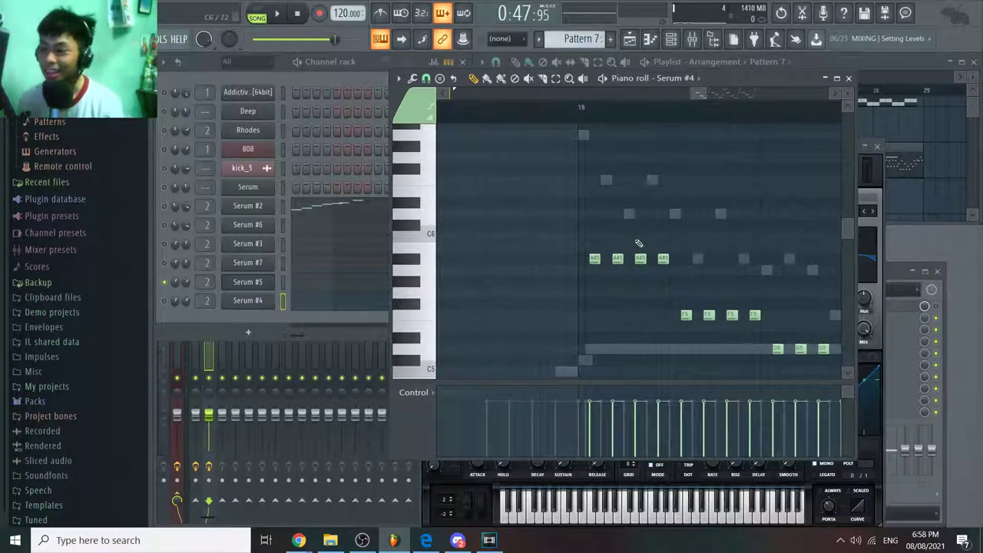
left_click(165, 300)
left_click(164, 283)
Step: Play the Serum #4 layer alone from bar 18, and unmute Serum #5 alongside it
key("space")
left_click_drag(751, 261, 592, 211)
scroll(591, 215, "down", 5)
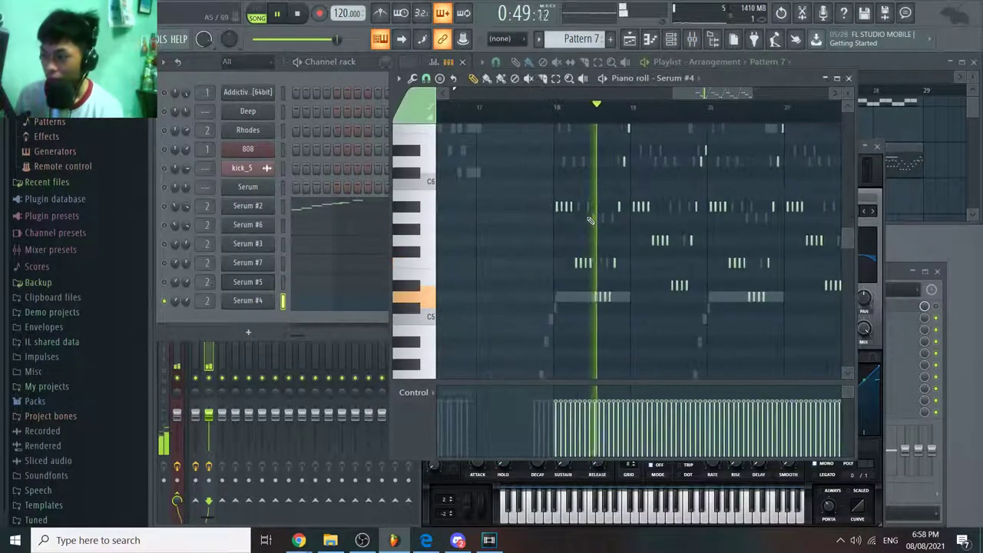
left_click(165, 282)
key("space")
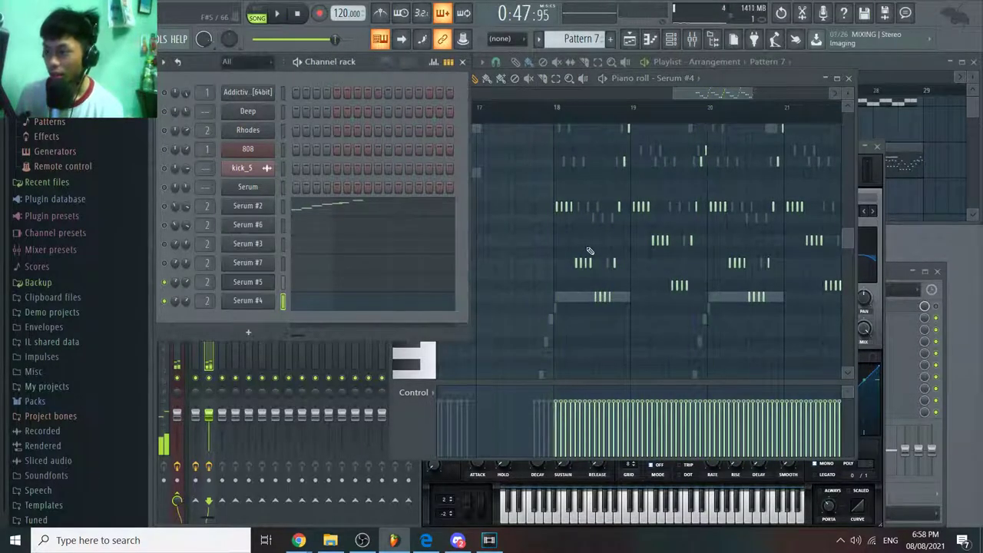
Step: Select all Serum #4 notes in Pattern 7 and shift them earlier so the first one starts at bar 18
left_click_drag(590, 254, 595, 290)
scroll(596, 290, "up", 5)
left_click_drag(534, 261, 616, 307)
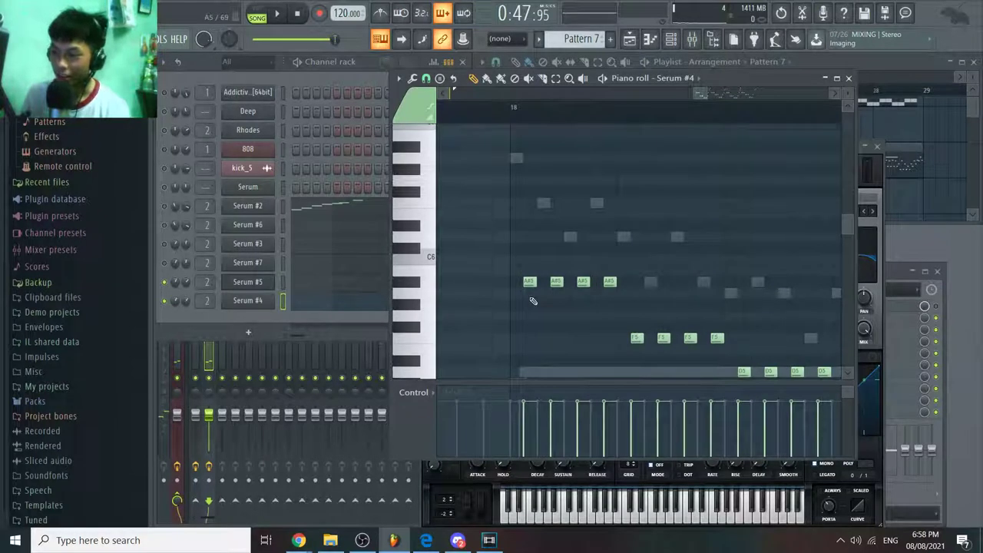
key("ctrl+a")
left_click_drag(530, 283, 517, 283)
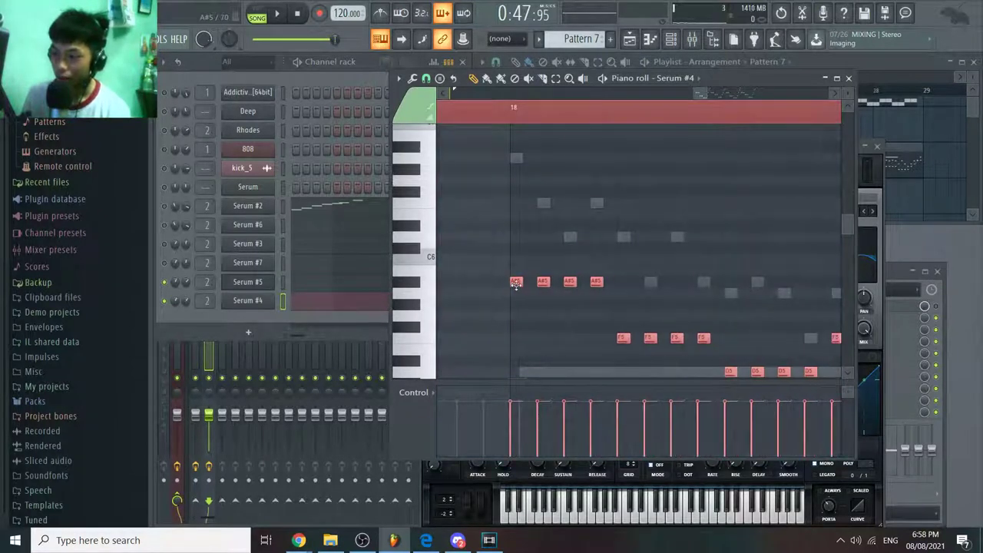
Step: Show the Serum #5 notes in the piano roll and play them together with Serum #4 from bar 18
right_click(245, 286)
left_click(308, 281)
key("space")
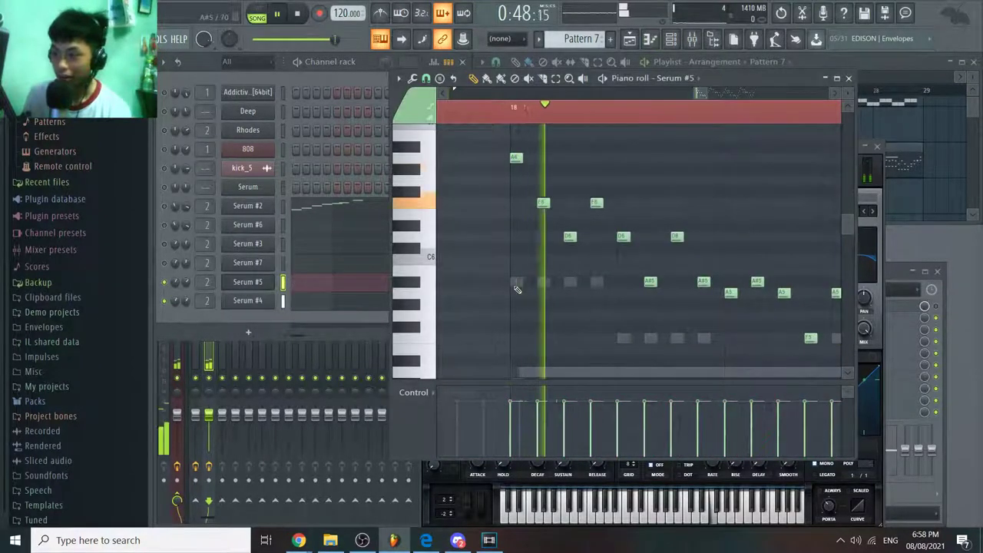
scroll(535, 289, "down", 2)
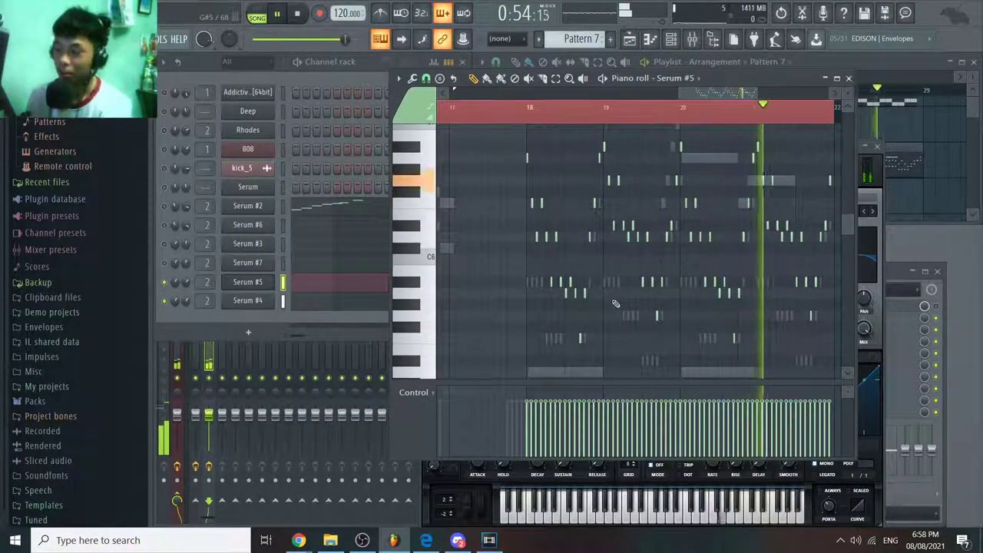
left_click_drag(616, 303, 585, 299)
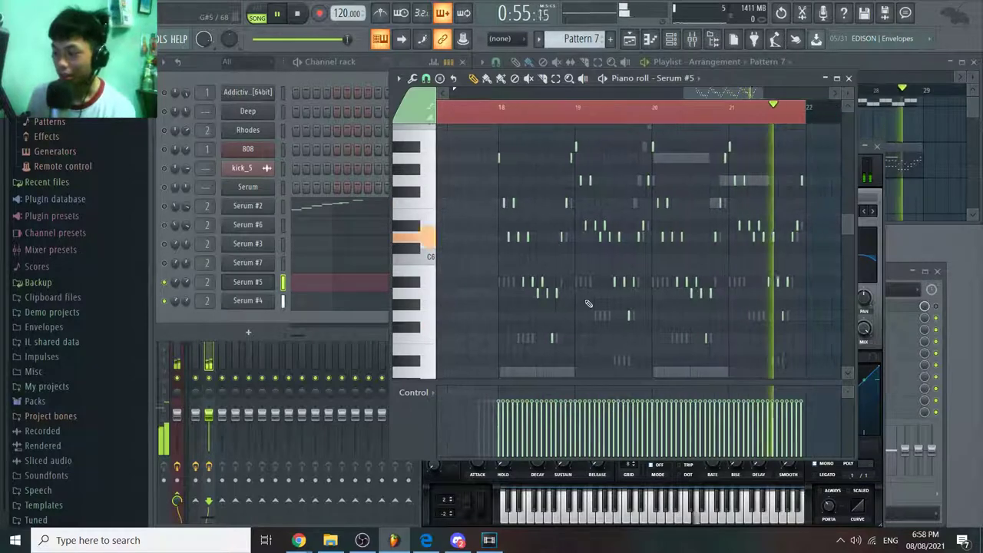
Step: Stop playback, open the Serum #4 notes and shift them all one note length later so they alternate with the Serum #5 notes
key("space")
scroll(525, 290, "up", 4)
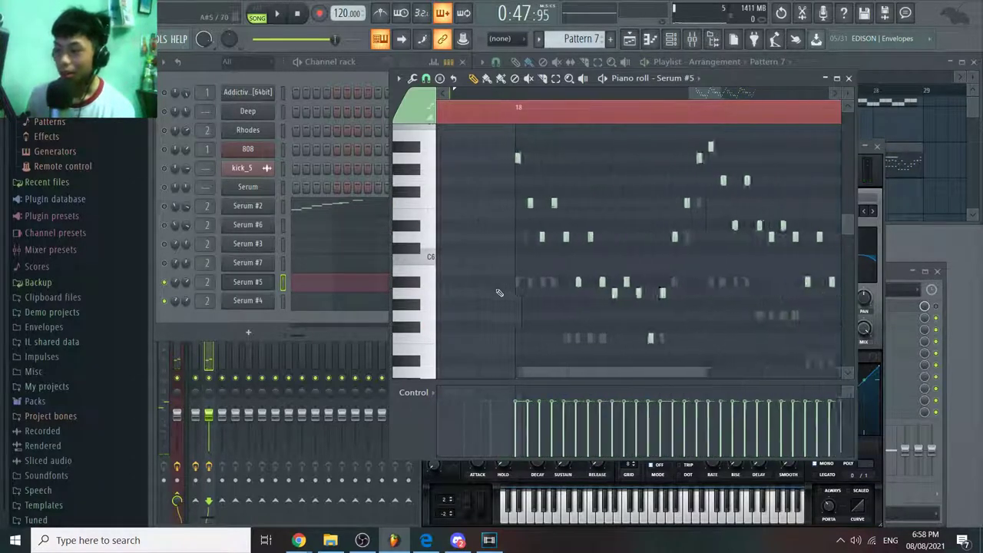
double_click(525, 282)
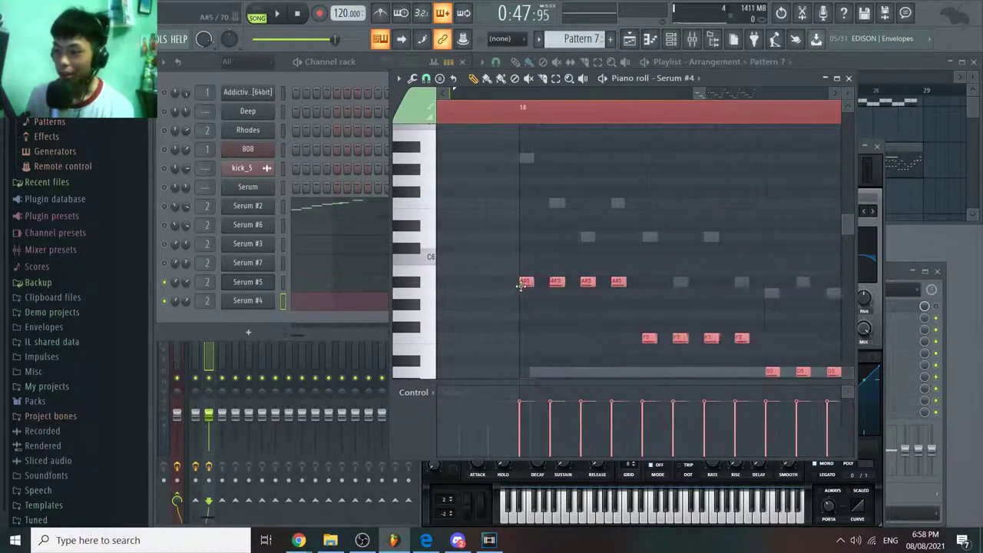
scroll(525, 283, "up", 3)
left_click_drag(529, 284, 563, 283)
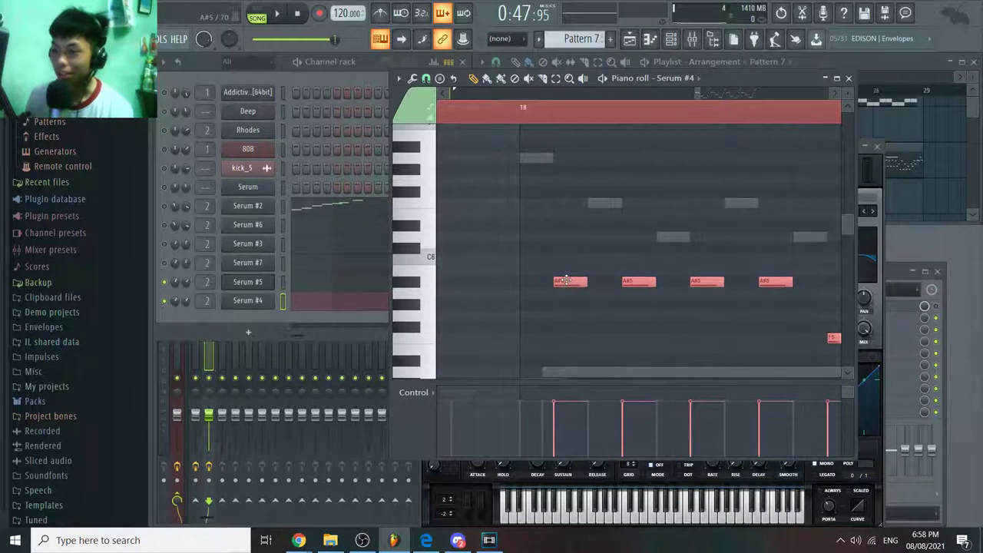
scroll(564, 282, "down", 5)
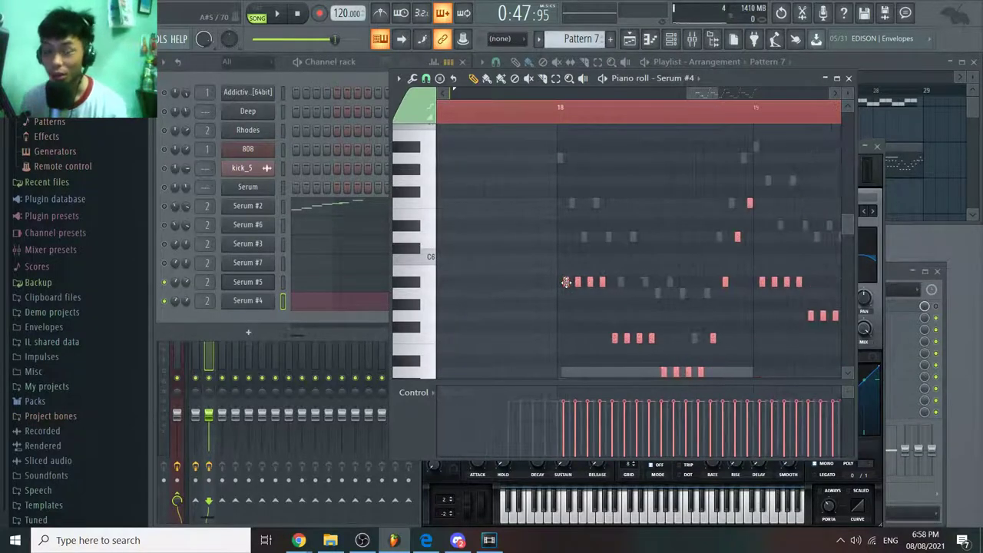
scroll(567, 282, "down", 3)
left_click_drag(576, 281, 518, 304)
scroll(507, 239, "up", 3)
scroll(467, 326, "down", 3)
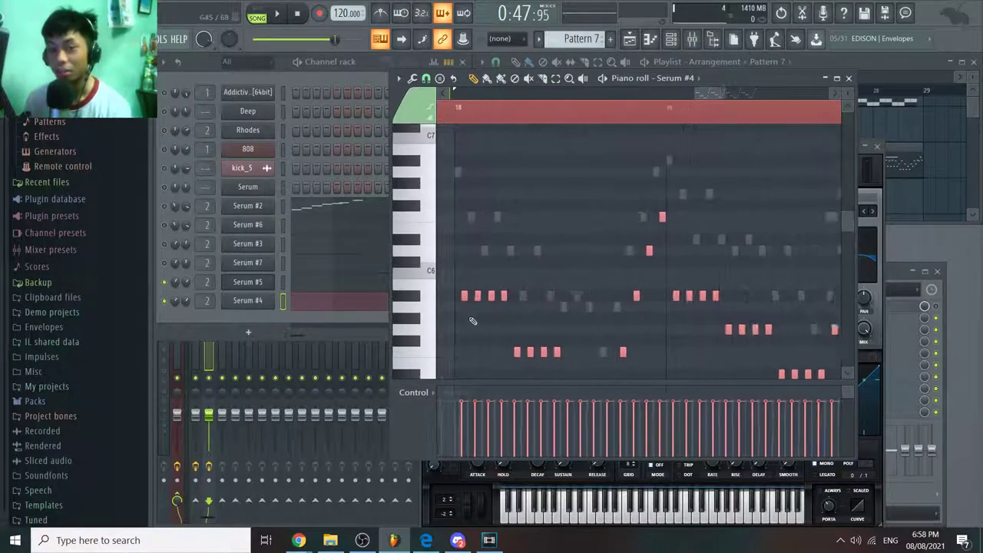
scroll(477, 317, "down", 2)
key("ctrl+d")
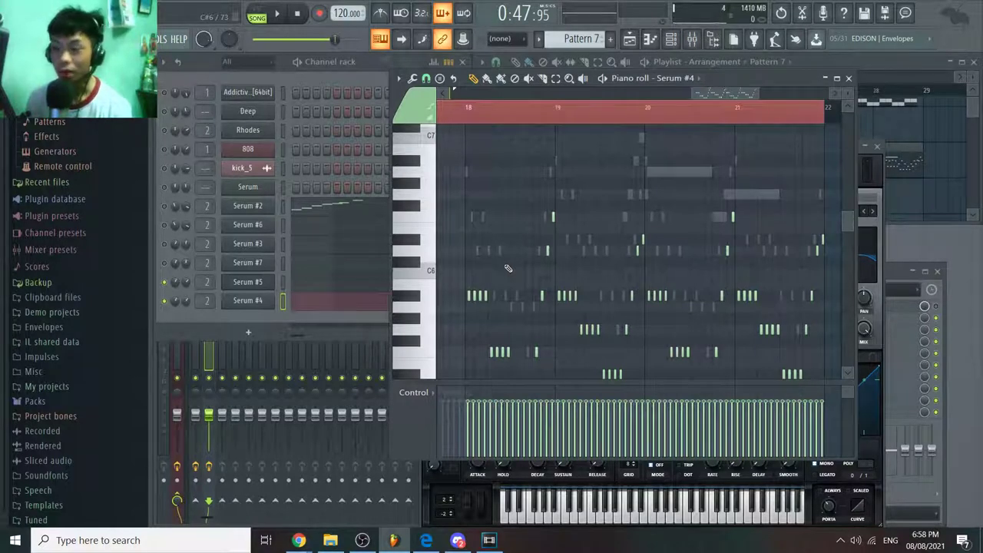
Step: Inspect the shifted Serum #4 notes around bars 18 to 19 and play them together with Serum #5 from bar 18
left_click_drag(508, 268, 500, 277)
scroll(504, 282, "up", 3)
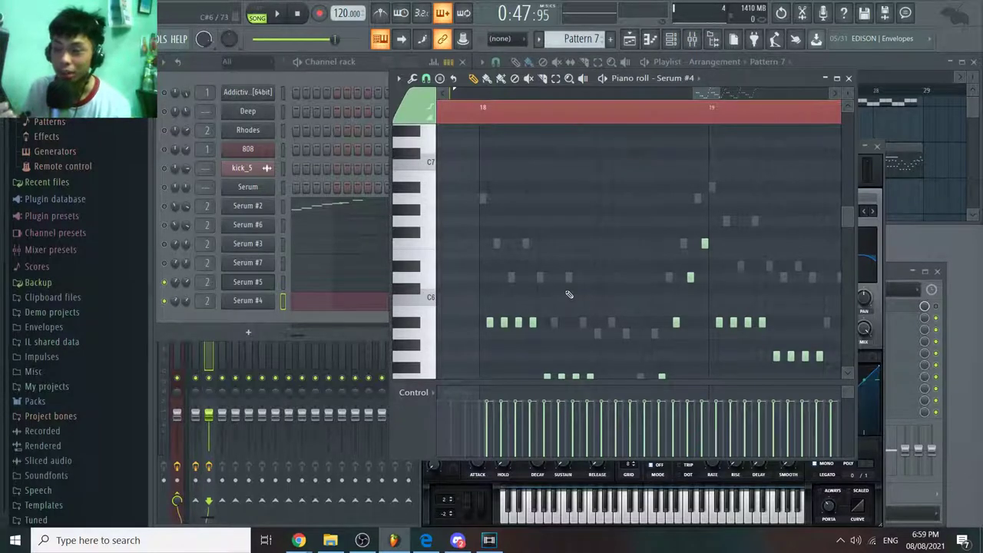
mouse_move(531, 312)
left_mouse_down()
mouse_move(534, 326)
mouse_move(536, 308)
left_mouse_up()
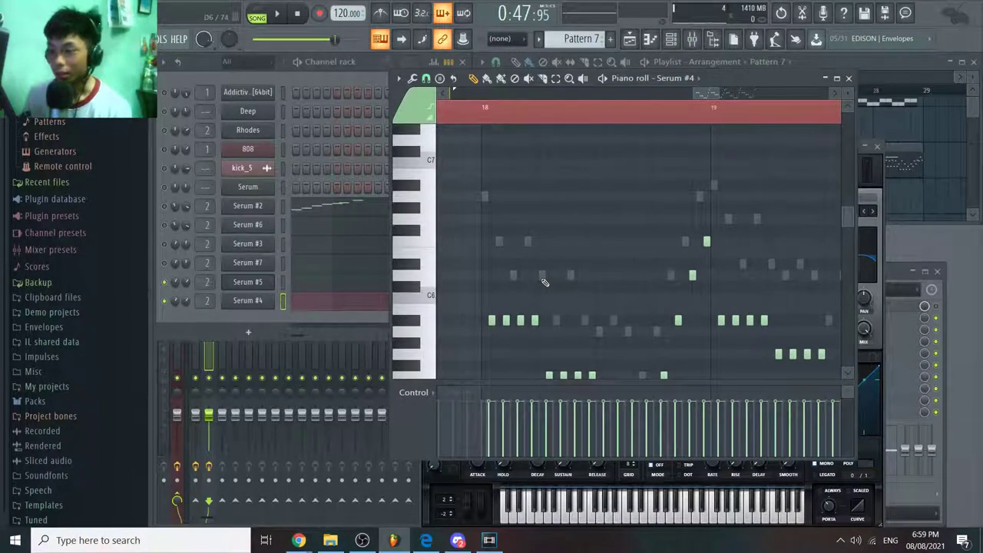
left_click_drag(543, 280, 542, 245)
scroll(507, 264, "up", 5)
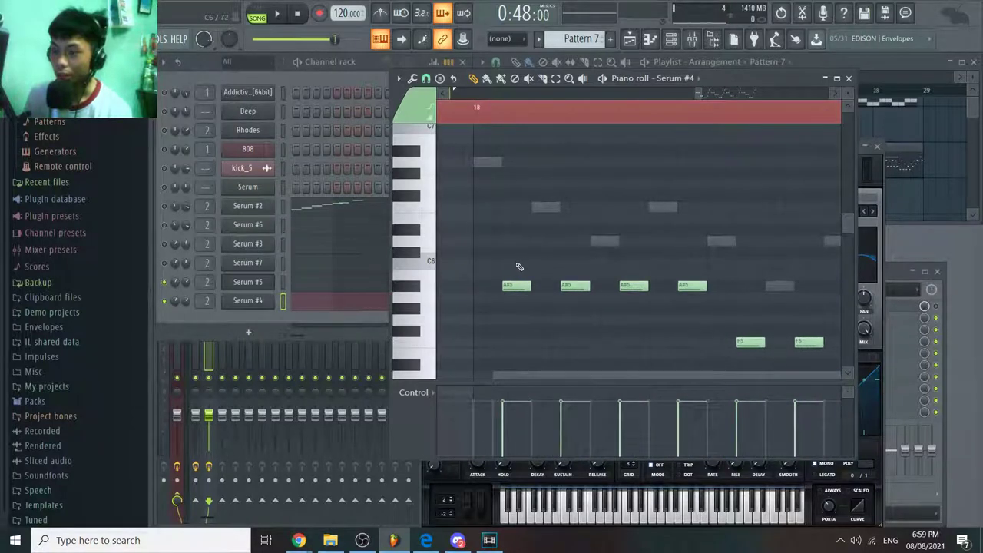
scroll(580, 264, "down", 4)
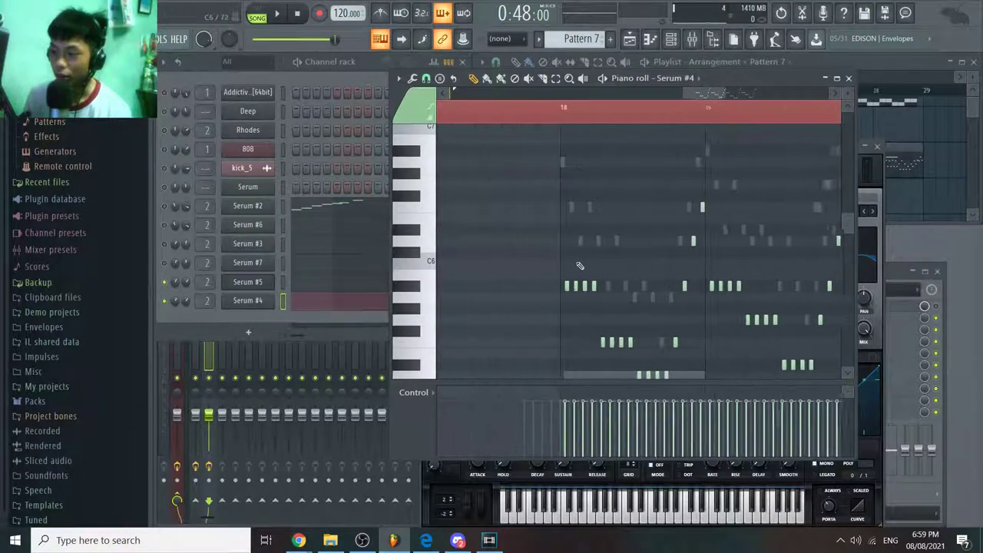
key("space")
scroll(578, 308, "down", 3)
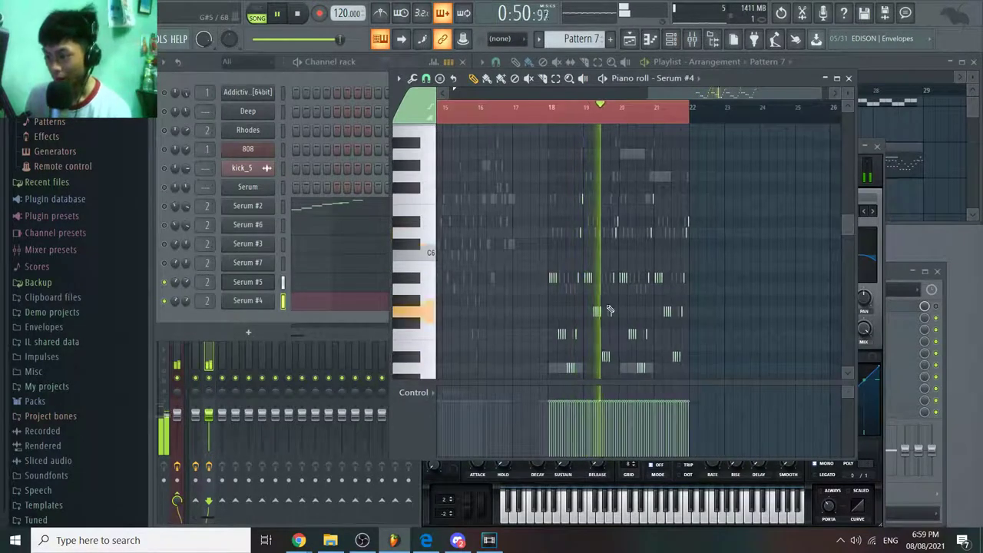
key("space")
Step: Toggle solo on Serum #5 so that every channel in the channel rack is unmuted
right_click(164, 285)
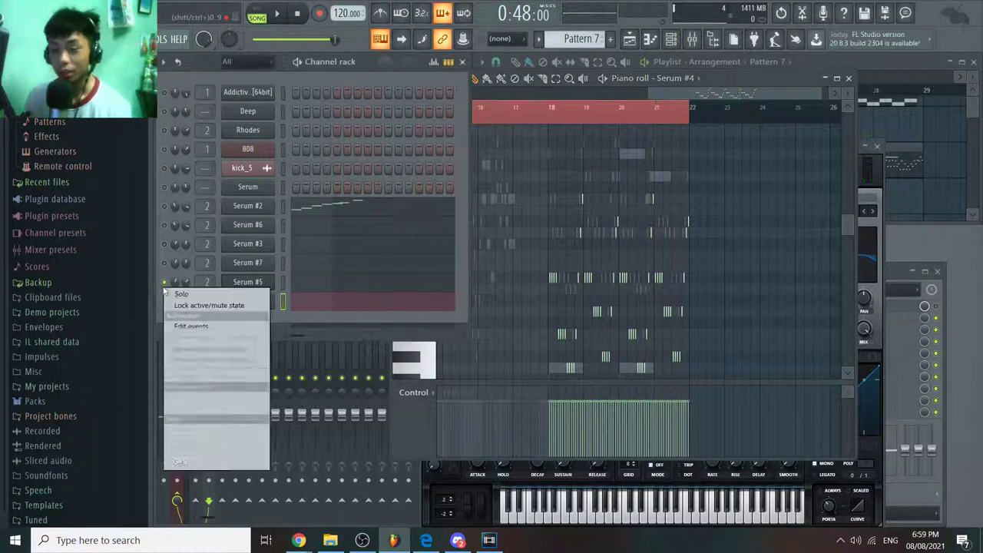
left_click(178, 294)
right_click(164, 284)
left_click(180, 297)
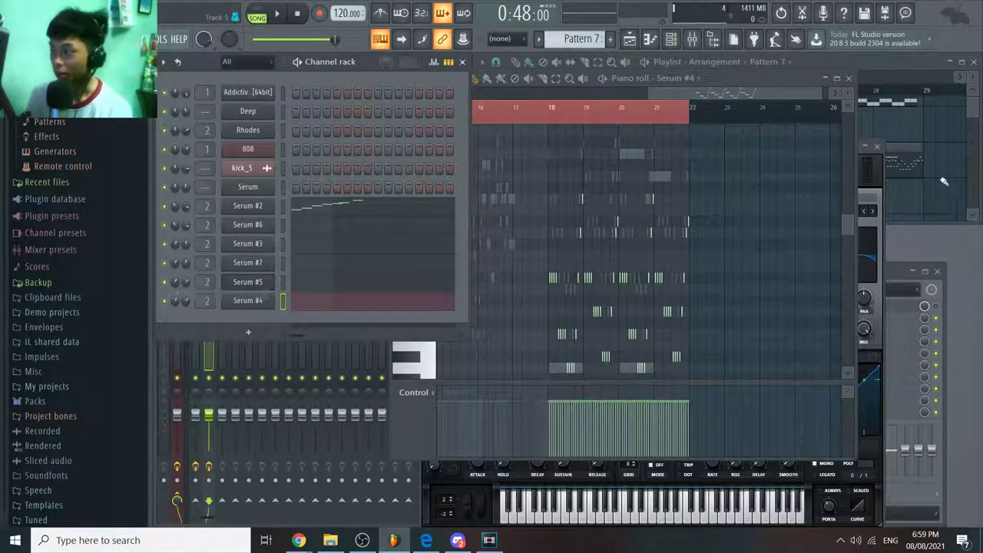
Step: Play the arrangement with all channels from about bar 25 in the playlist
left_click(944, 181)
scroll(850, 182, "down", 3)
left_click(838, 91)
key("space")
left_click_drag(832, 145, 762, 182)
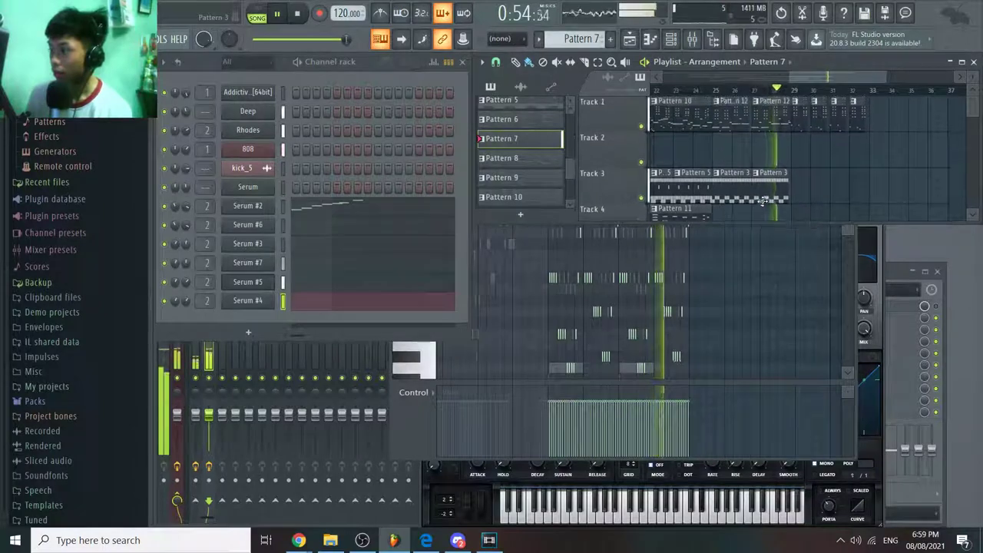
key("space")
Step: Open the Pattern 7 clip in the piano roll on Serum #2 and play all channels from just before bar 18
scroll(734, 179, "down", 2)
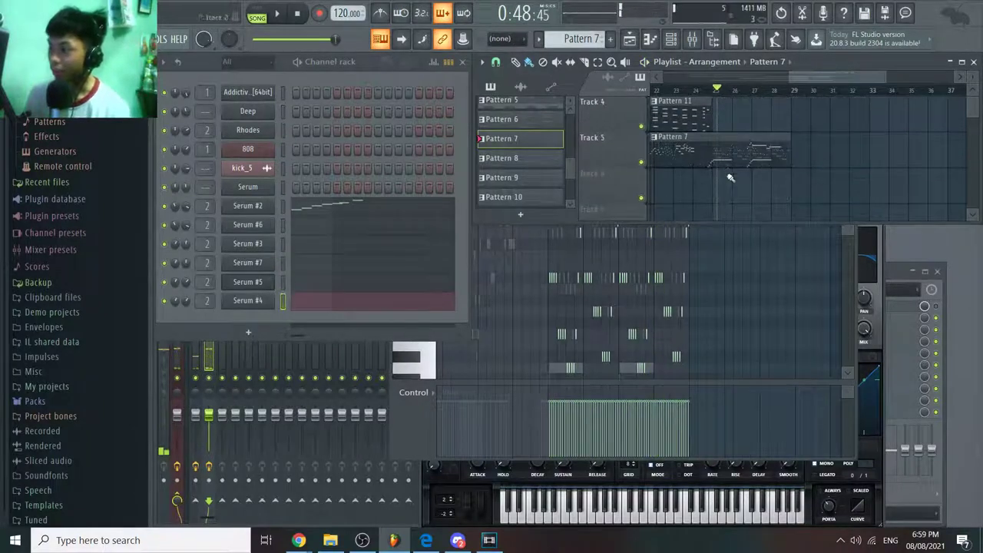
double_click(724, 163)
key("space")
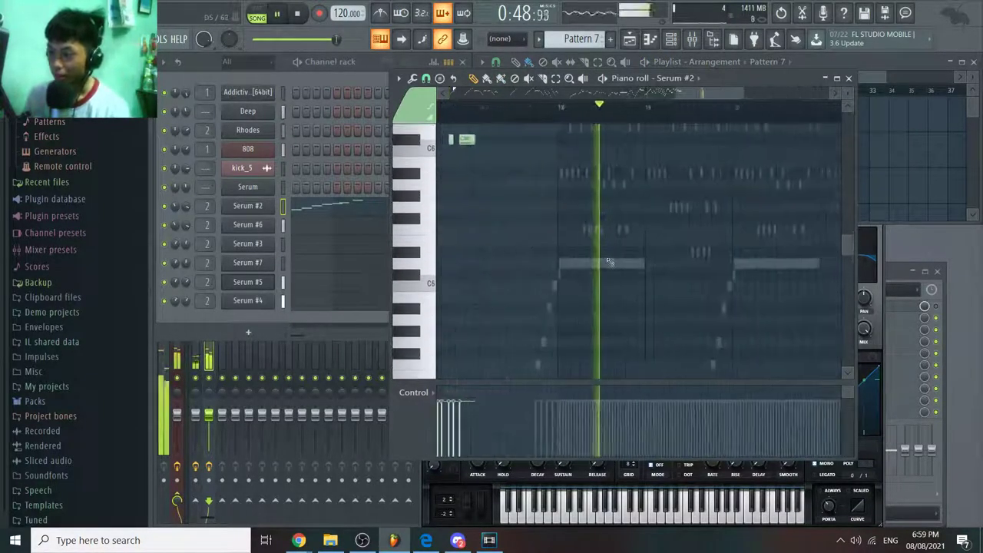
left_click(523, 113)
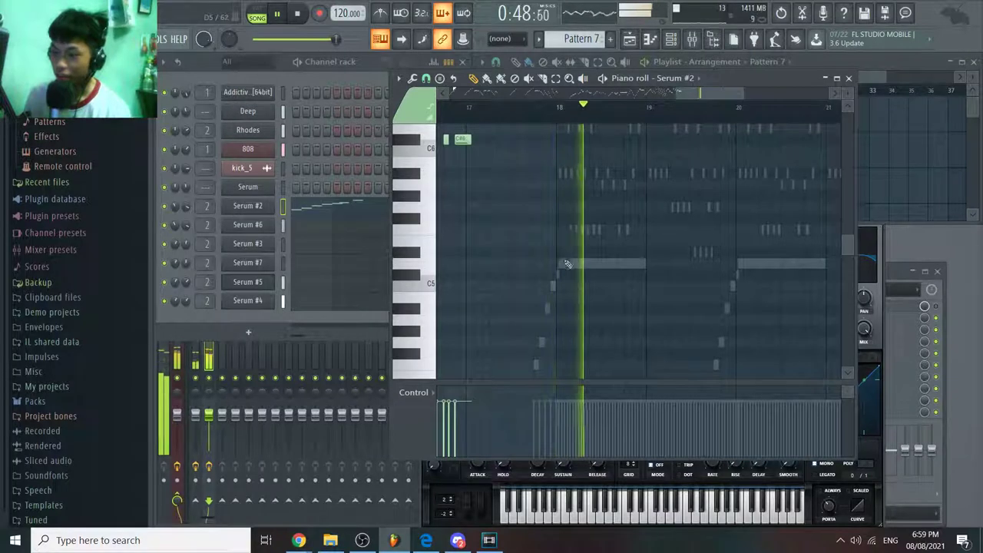
left_click_drag(628, 263, 492, 232)
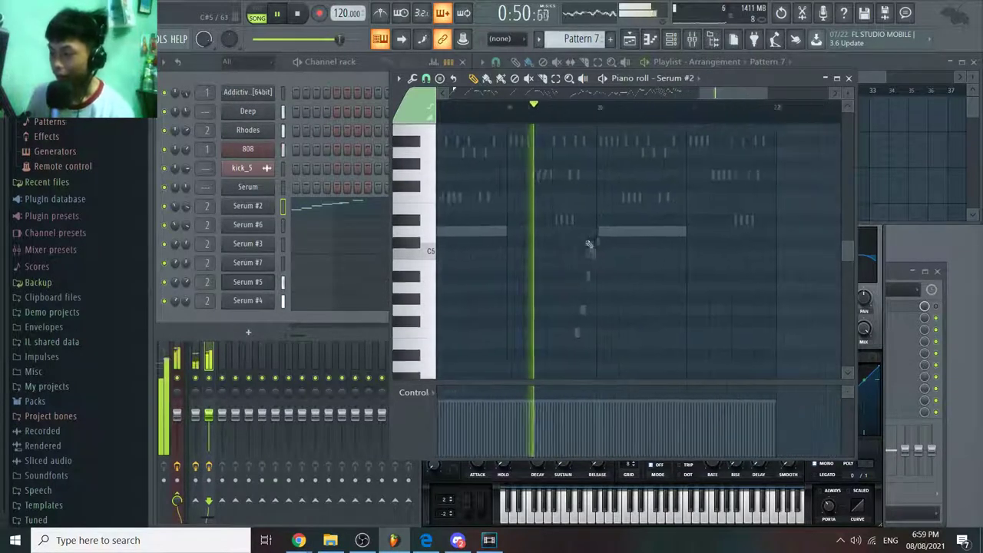
key("space")
Step: Move the playback position to bar 19 of Pattern 7 and play all channels from there
scroll(577, 282, "up", 3)
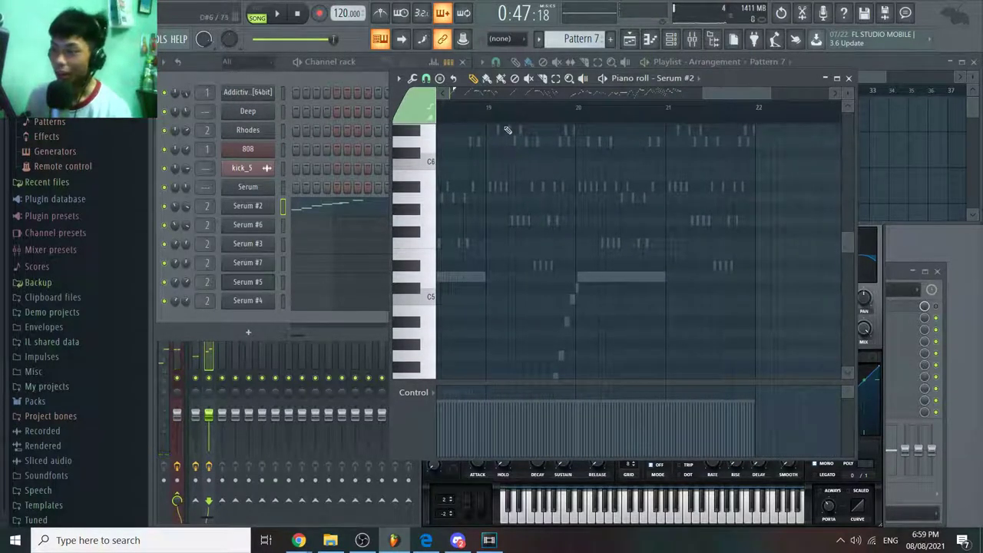
left_click_drag(508, 130, 549, 180)
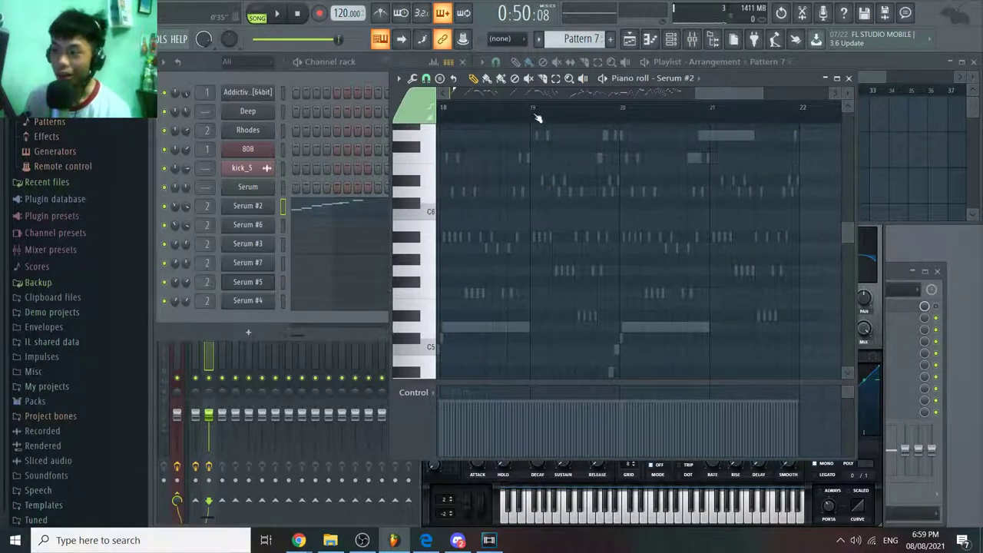
left_click_drag(573, 218, 592, 170)
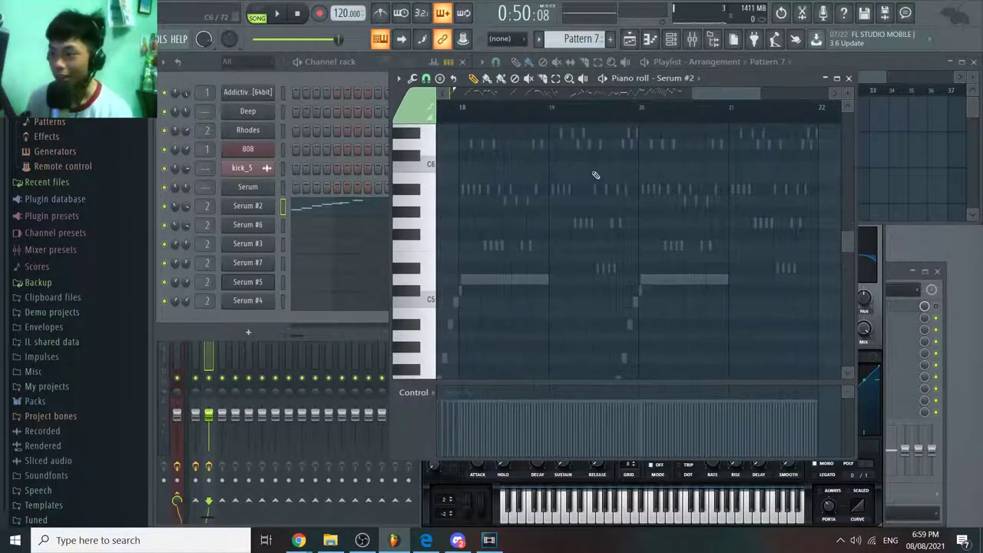
key("space")
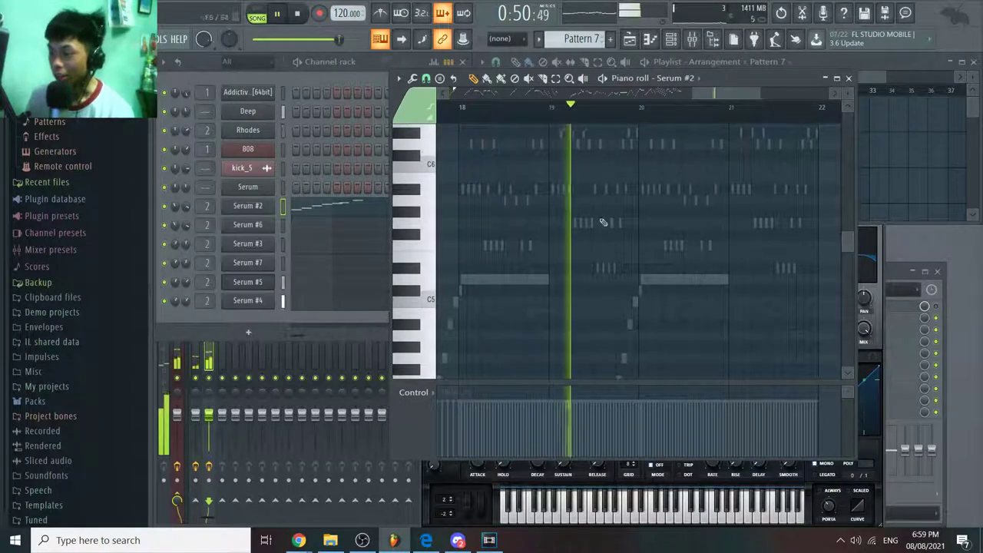
left_click_drag(670, 269, 597, 261)
key("space")
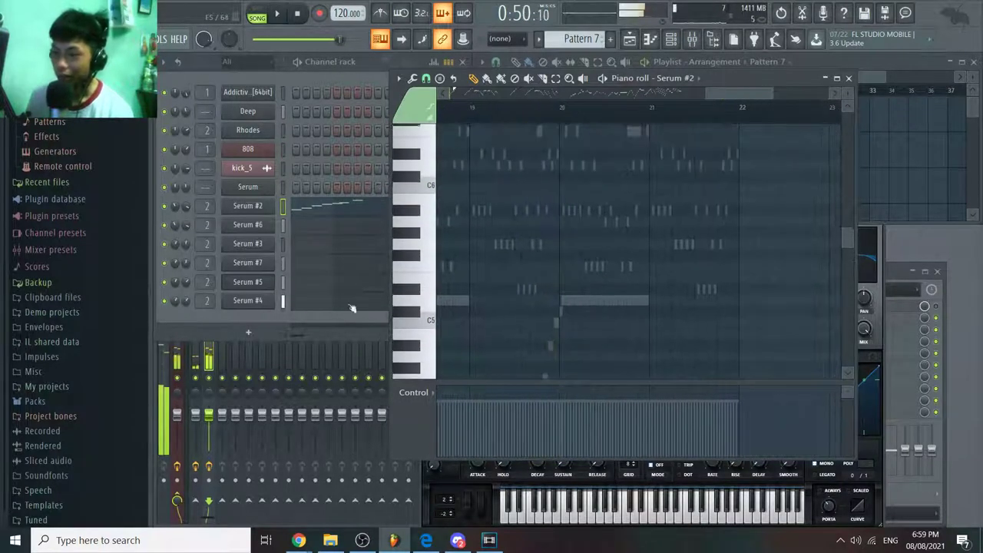
Step: Show the Serum #6 notes, switch to the Serum #7 notes and play all channels from the run leading into bar 20
right_click(258, 224)
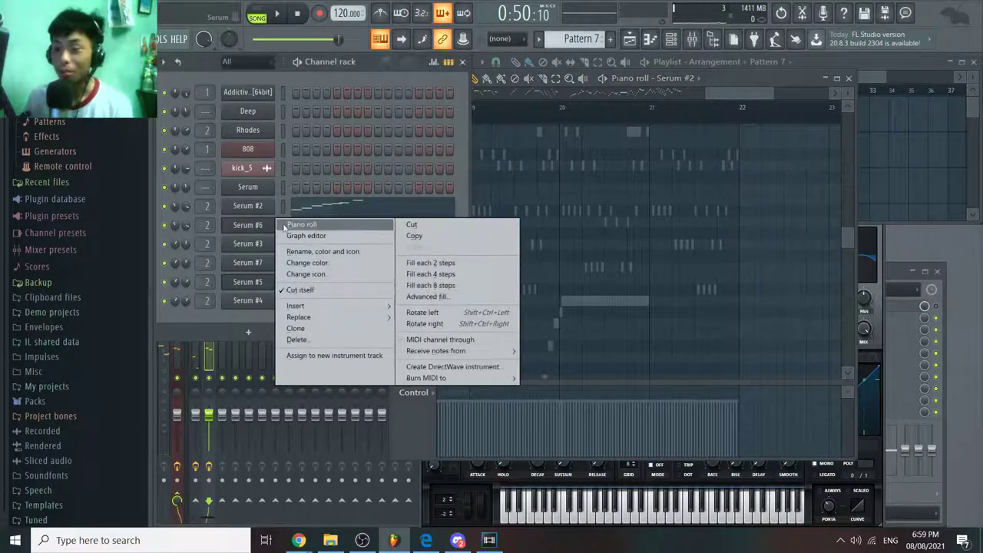
left_click(295, 223)
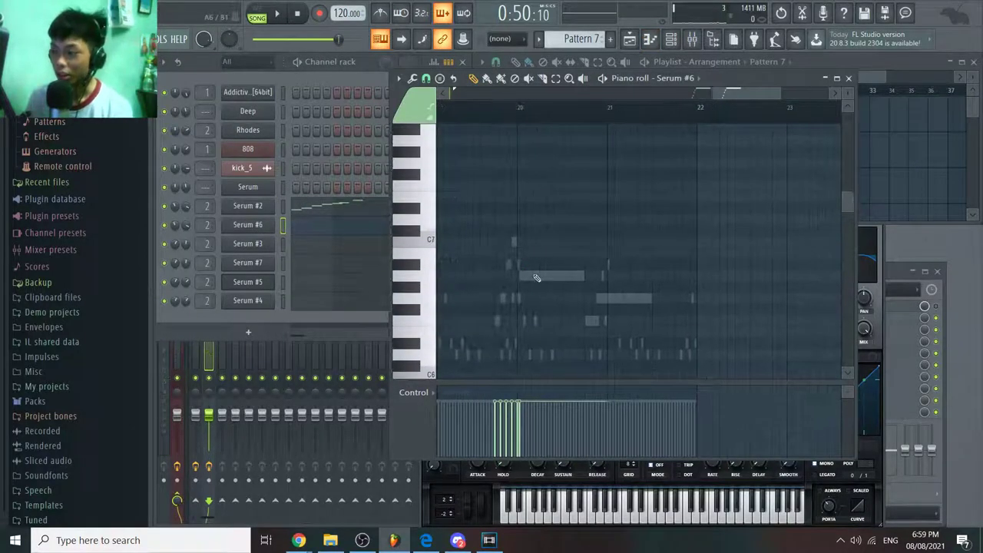
double_click(537, 278)
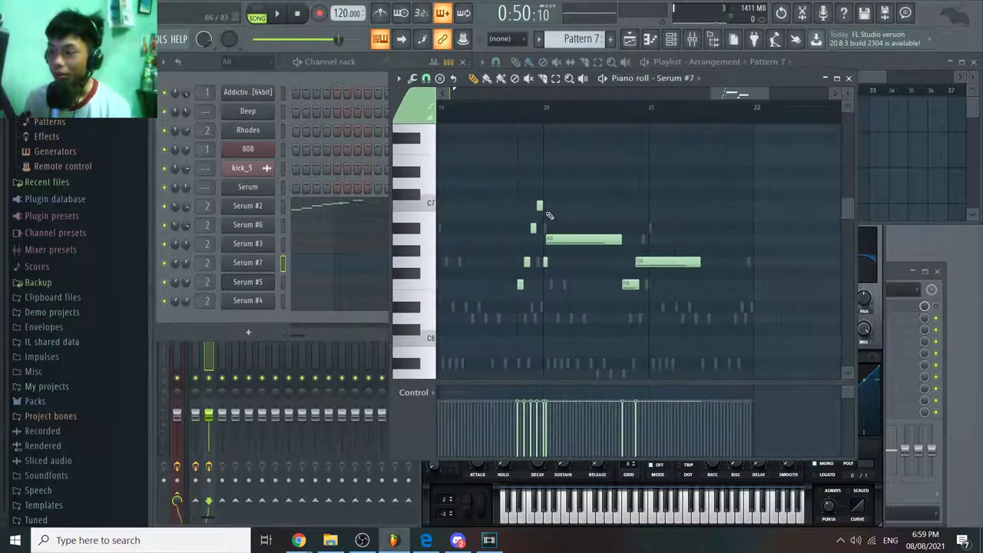
left_click(514, 120)
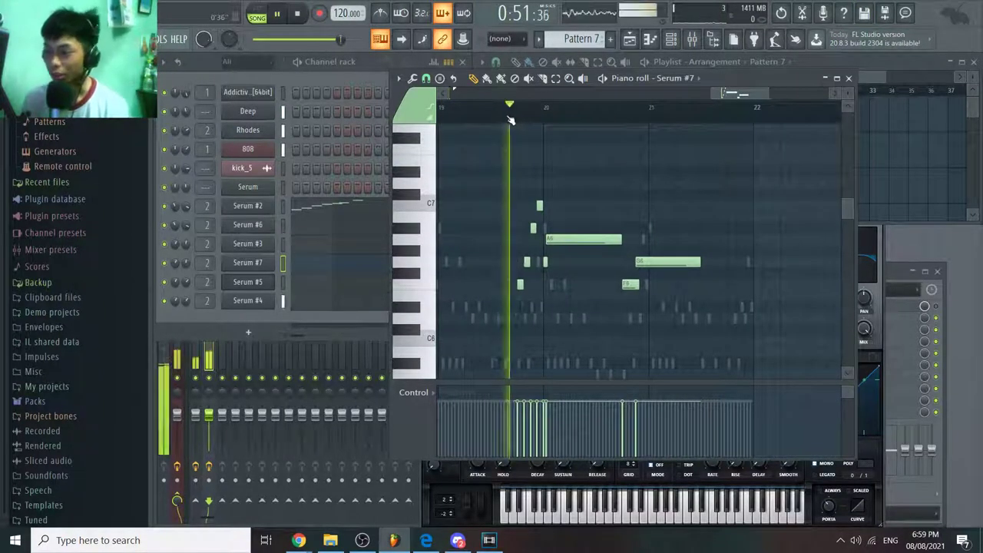
key("space")
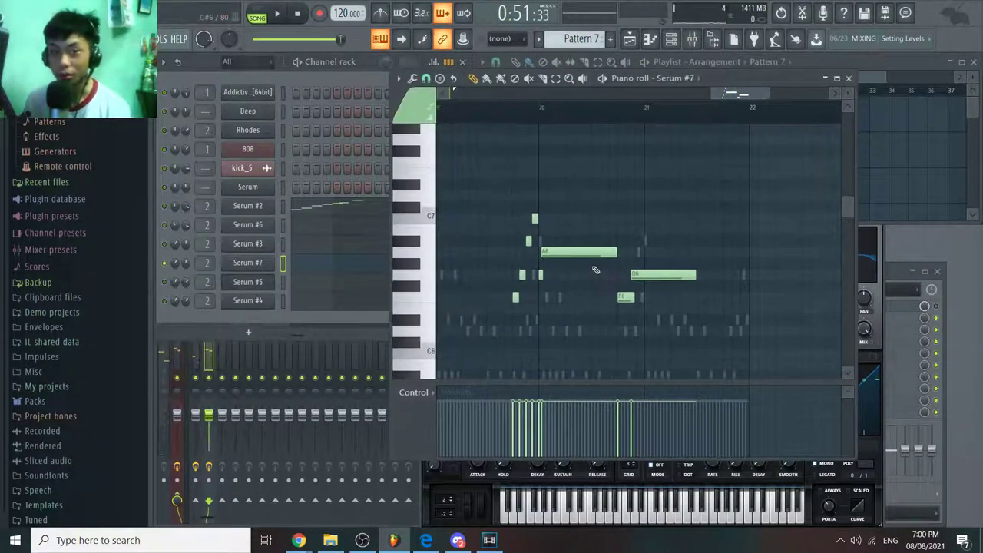
Step: Play the Serum #7 melody alone from just before bar 20, and unmute all the other channels
key("space")
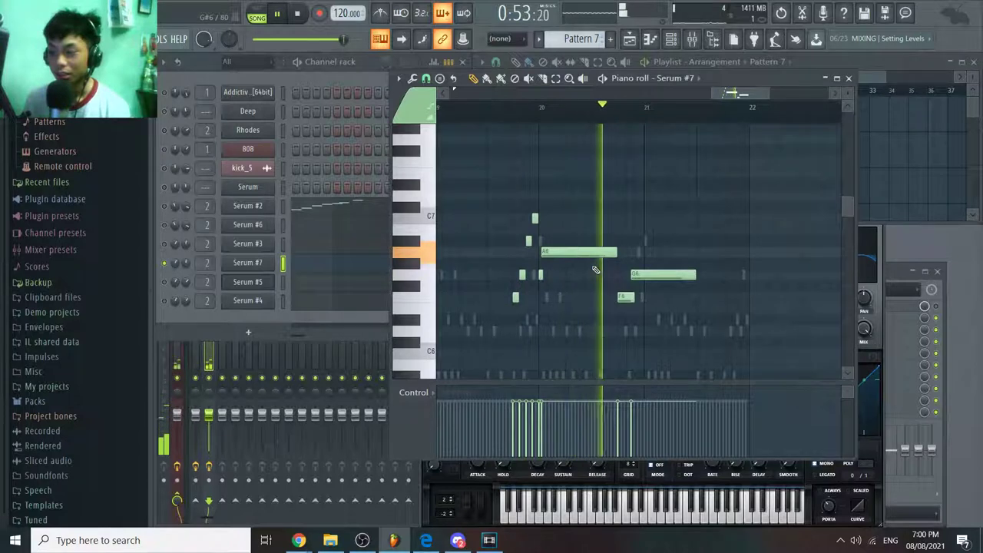
key("space")
right_click(165, 264)
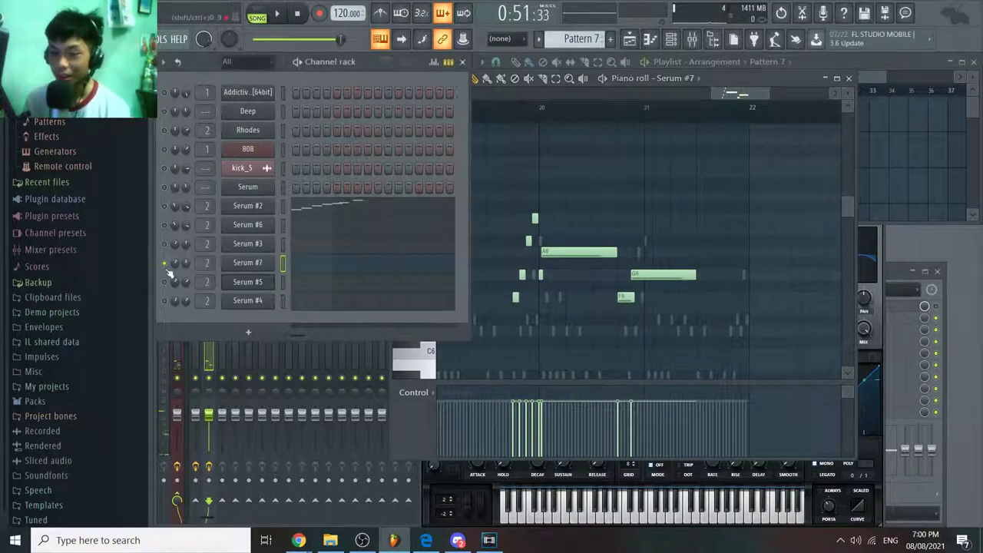
right_click(166, 269)
left_click(179, 275)
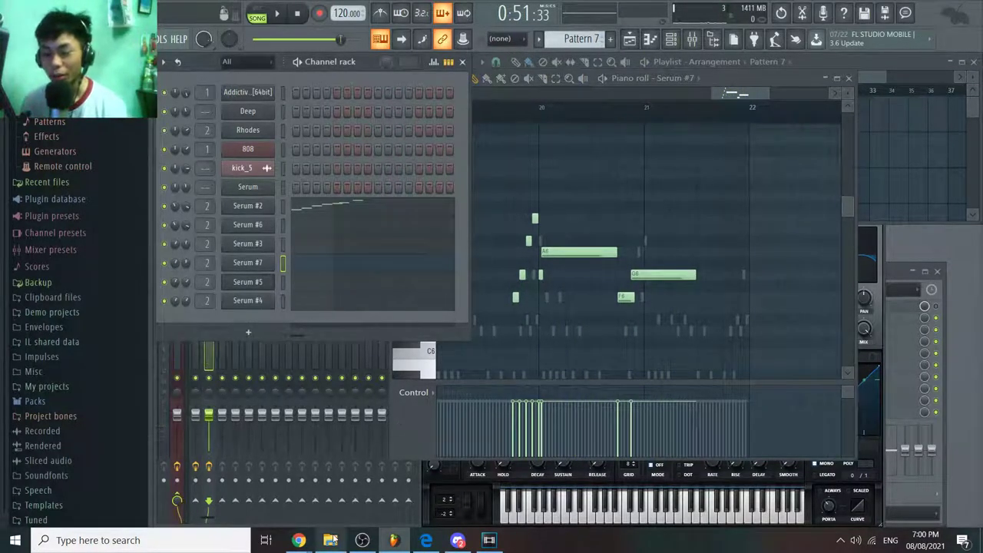
mouse_move(333, 539)
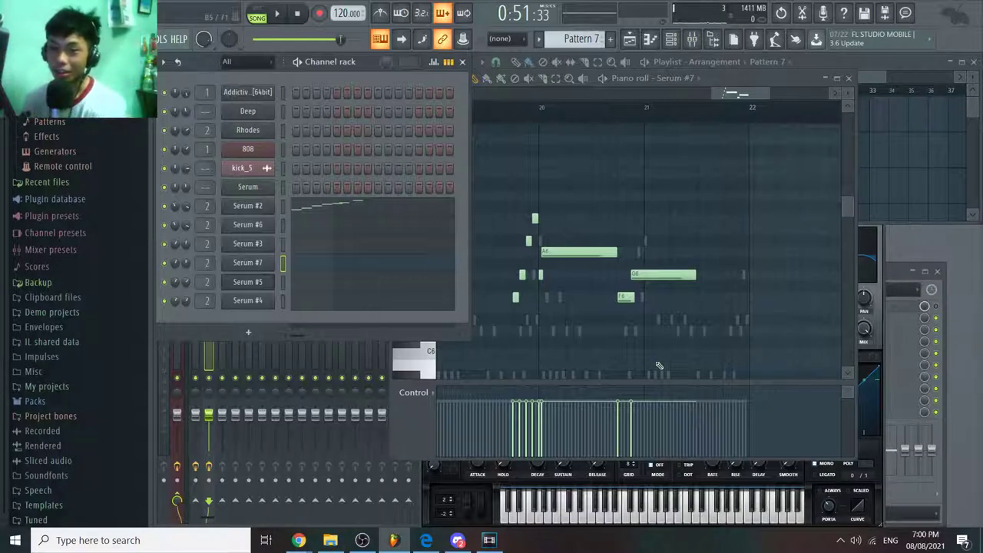
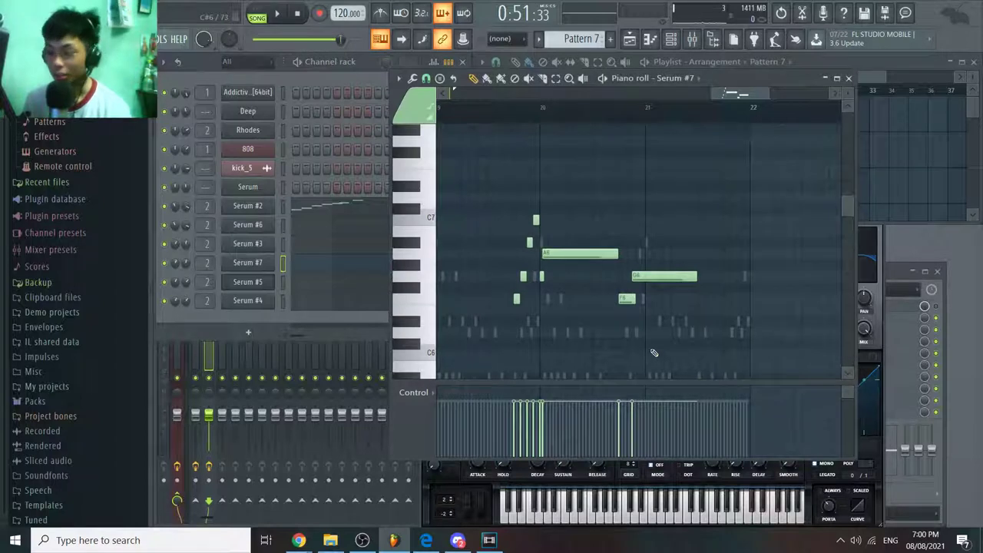
scroll(641, 311, "down", 4)
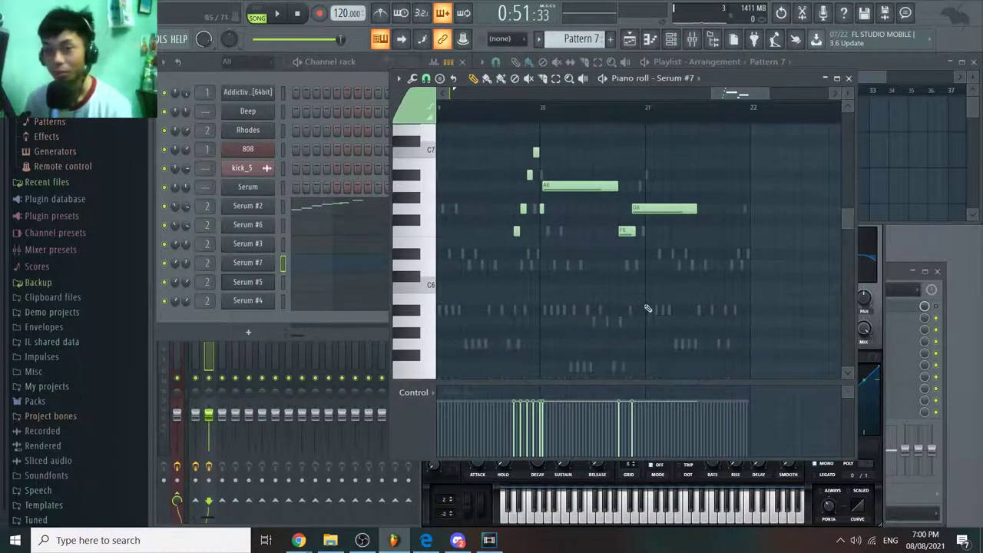
scroll(648, 308, "up", 3)
scroll(692, 328, "down", 3)
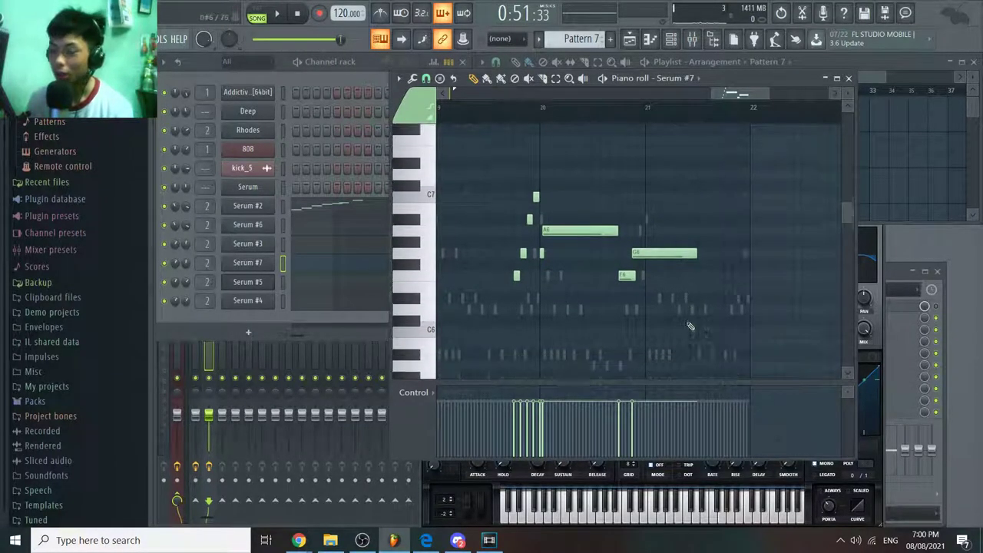
Step: Play all channels from the run leading into bar 20 through the end of the Serum #7 notes
left_click_drag(689, 319, 361, 103)
key("ctrl+d")
left_click_drag(756, 199, 574, 186)
scroll(628, 265, "down", 3)
scroll(569, 180, "up", 4)
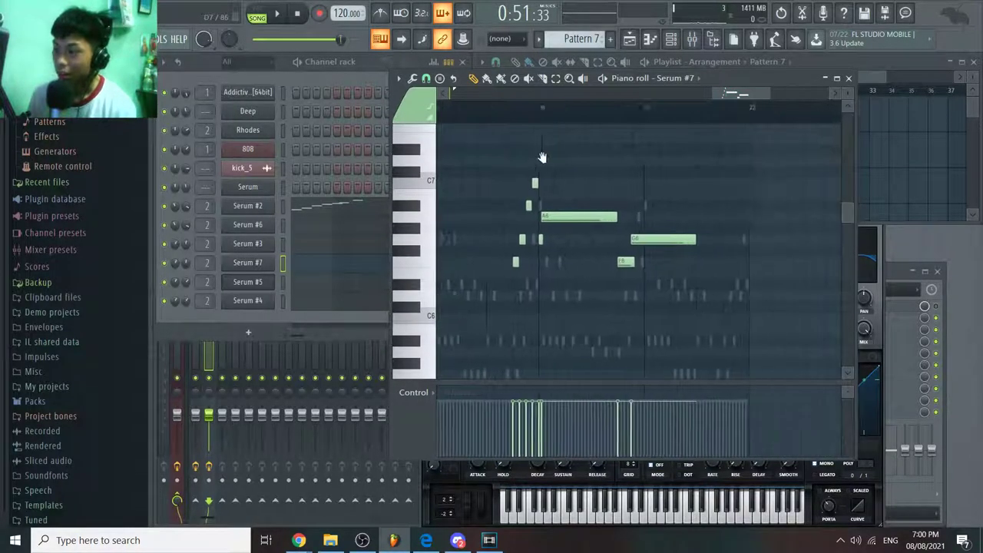
key("space")
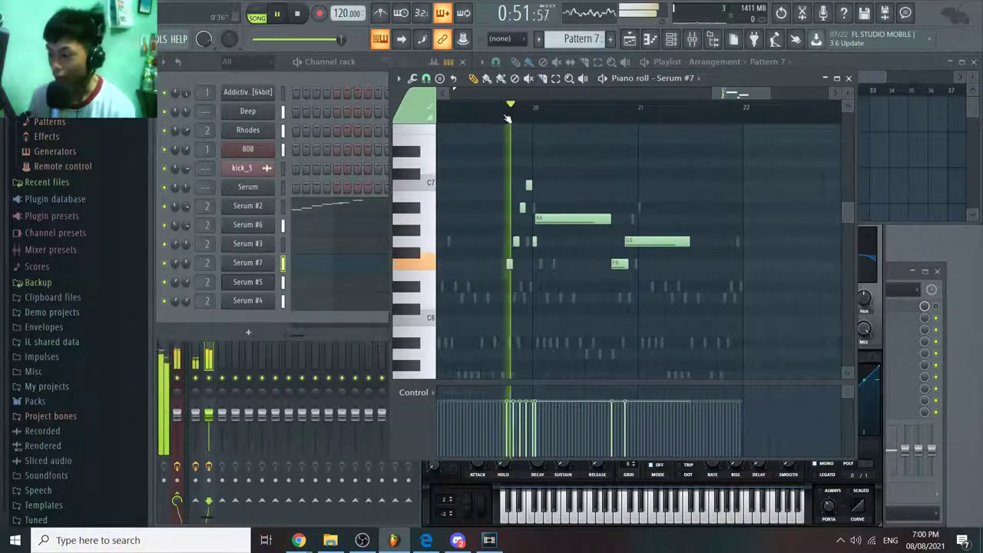
left_click_drag(577, 175, 558, 233)
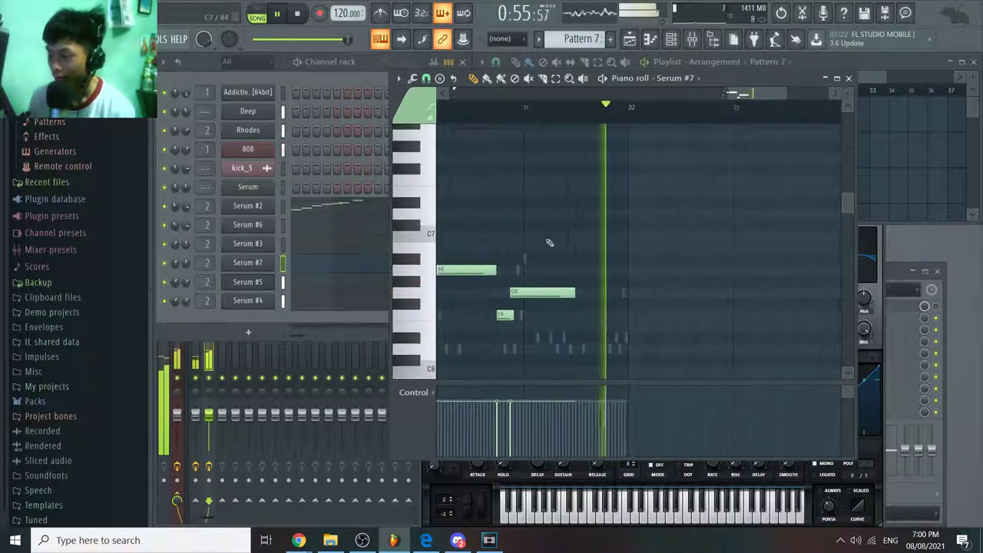
scroll(550, 244, "down", 3)
key("space")
scroll(645, 201, "down", 2)
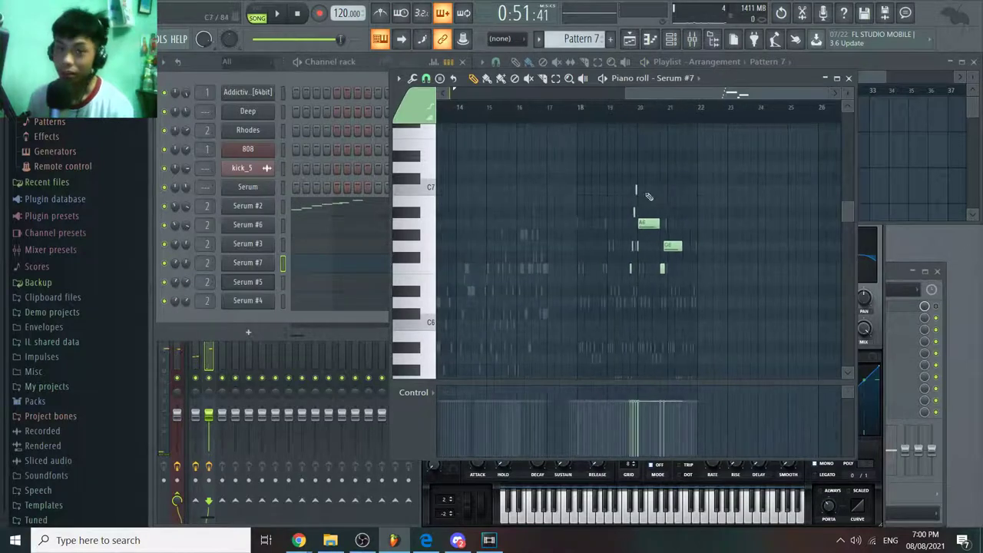
Step: Switch to the playlist and play the closing Pattern 1 clips from bar 29
left_click_drag(895, 149, 724, 230)
scroll(740, 202, "up", 3)
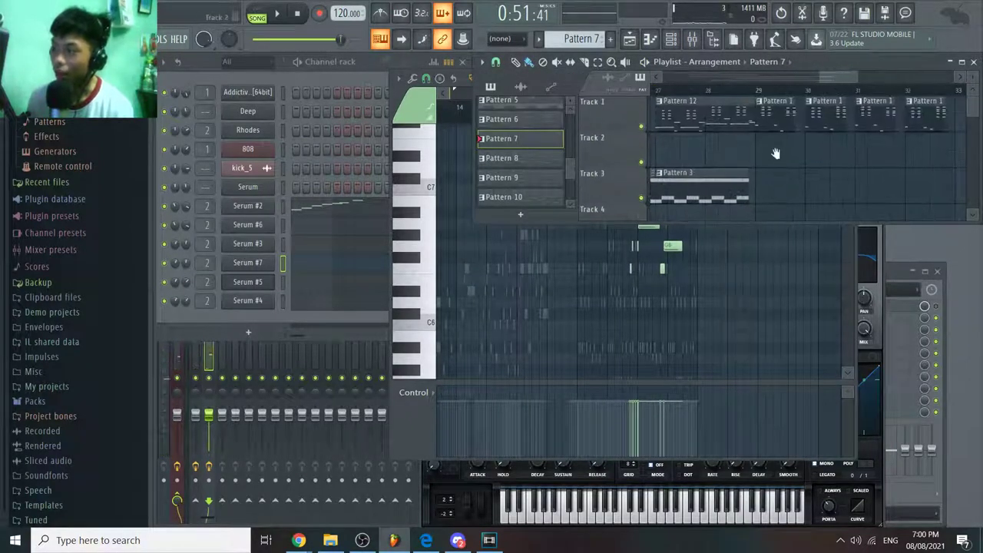
left_click_drag(776, 154, 750, 153)
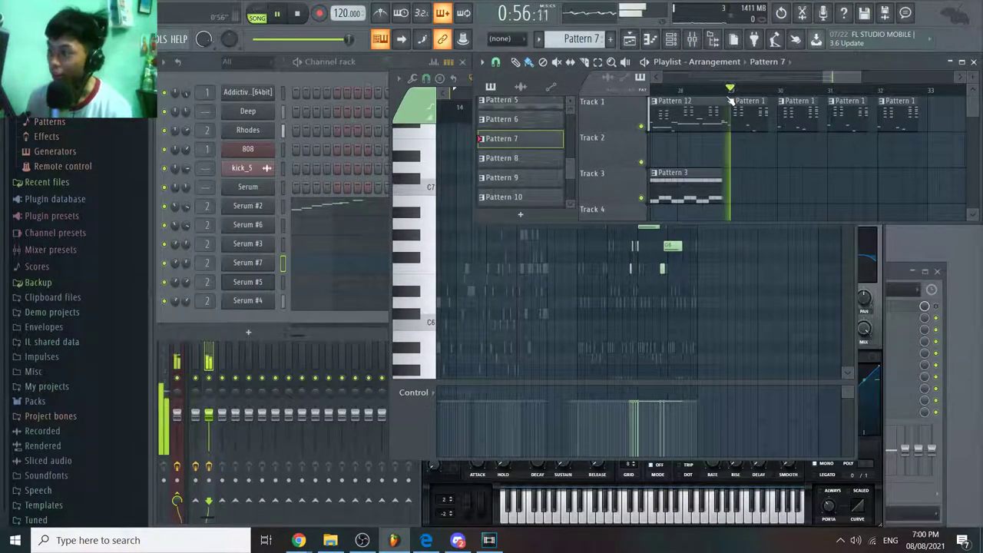
scroll(716, 157, "down", 2)
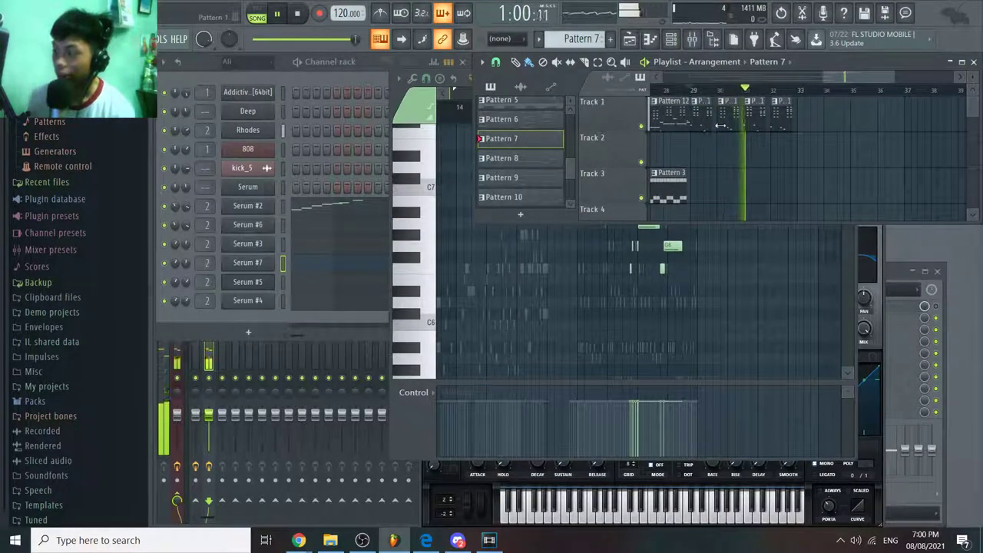
scroll(721, 125, "up", 3)
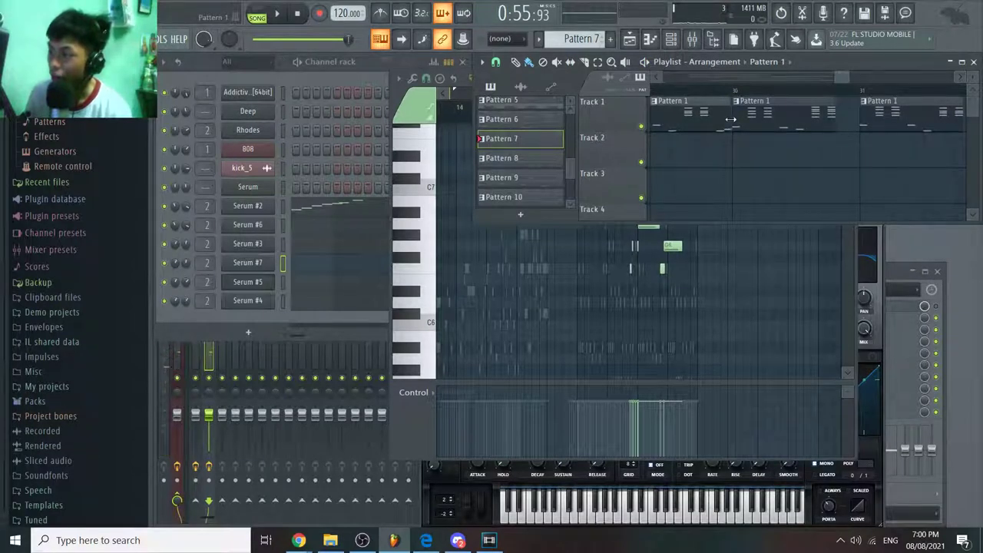
Step: Replay the closing section from just before bar 29 and examine the clips across the whole arrangement
key("space")
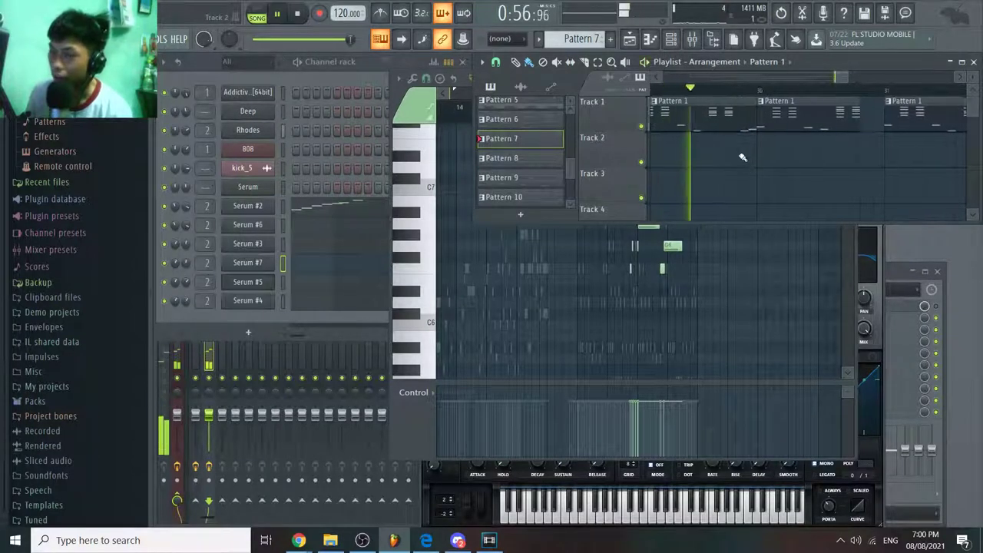
key("space")
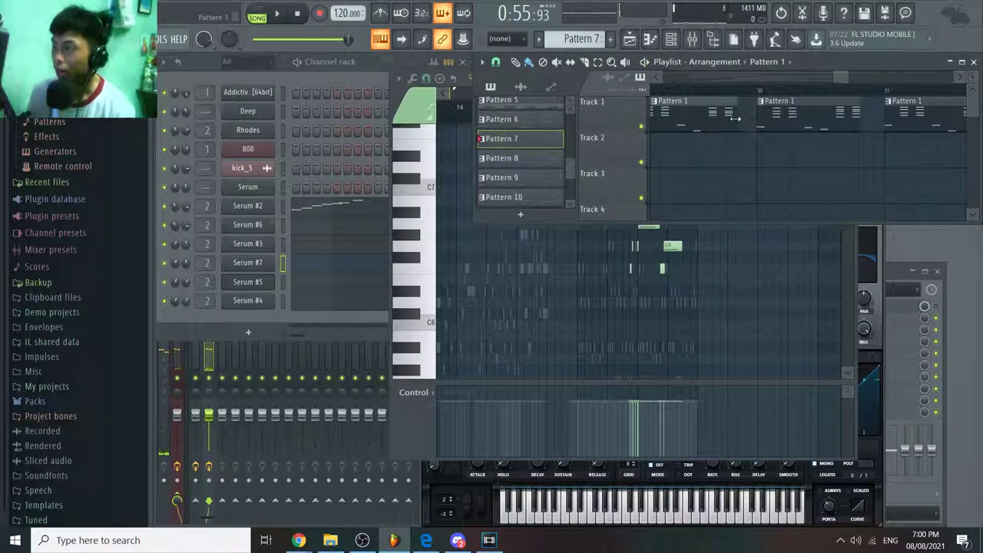
scroll(730, 177, "down", 2)
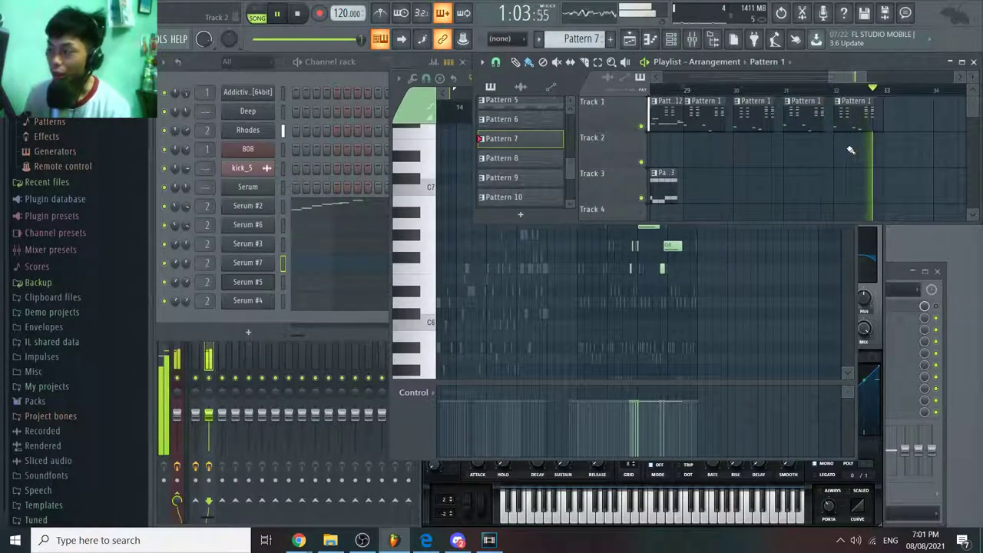
key("space")
scroll(836, 148, "down", 6)
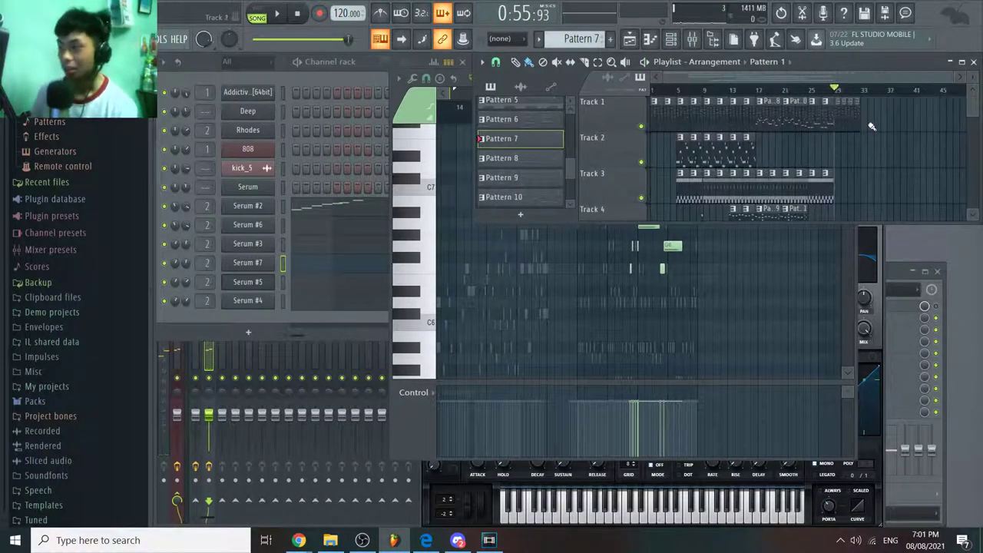
scroll(848, 151, "down", 2)
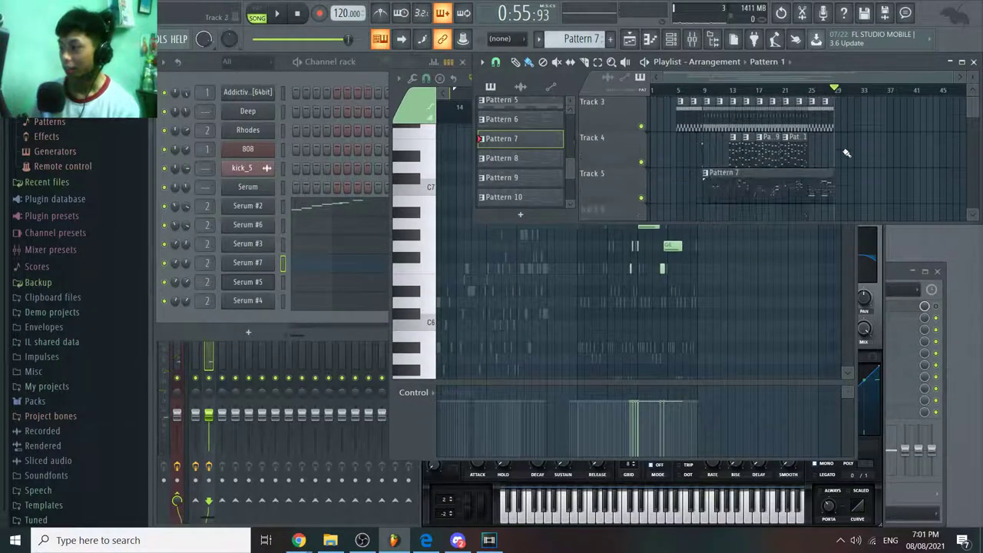
scroll(846, 158, "up", 1)
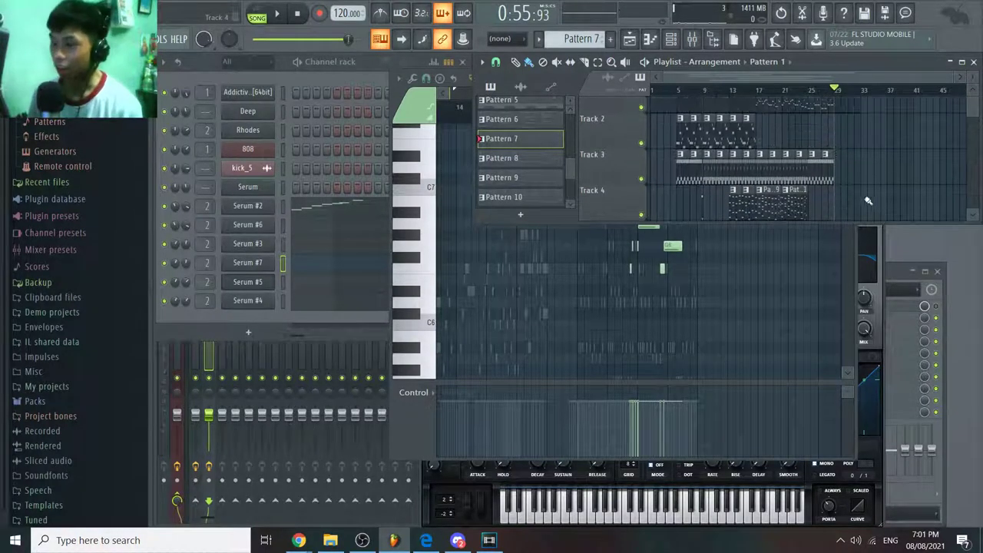
Step: Show the Serum #2 and Serum #6 synth settings and open the Serum #6 notes in the piano roll
left_click(256, 207)
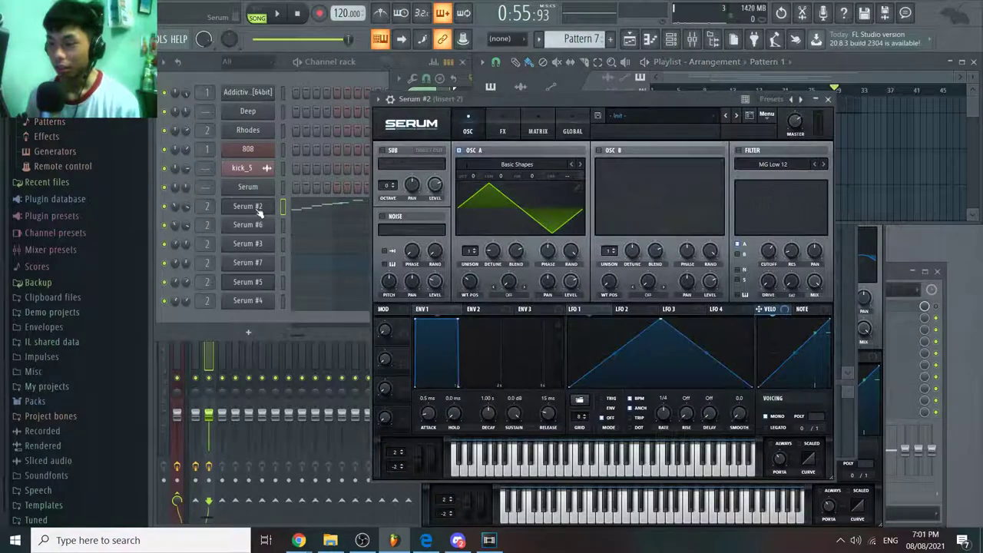
left_click(263, 223)
right_click(281, 219)
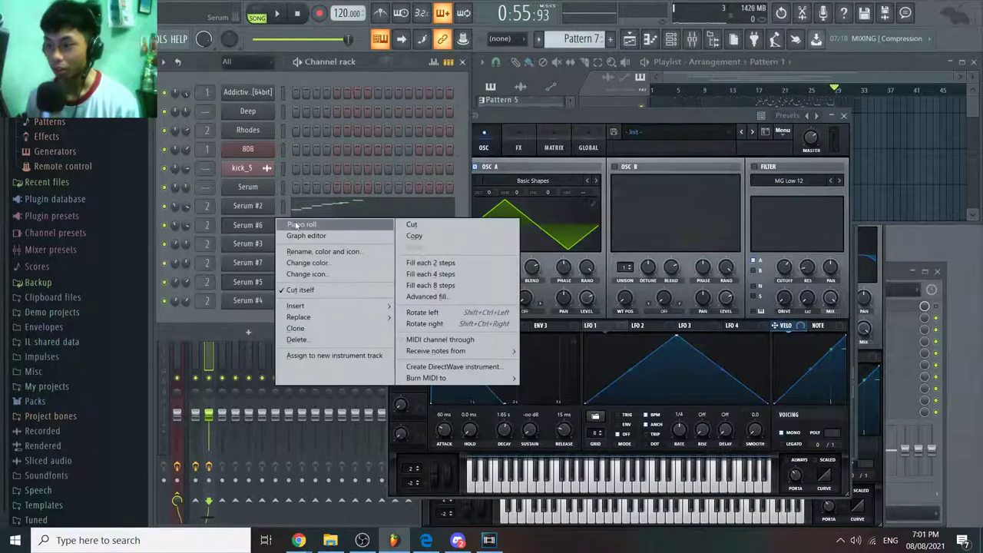
left_click(307, 224)
left_click(802, 71)
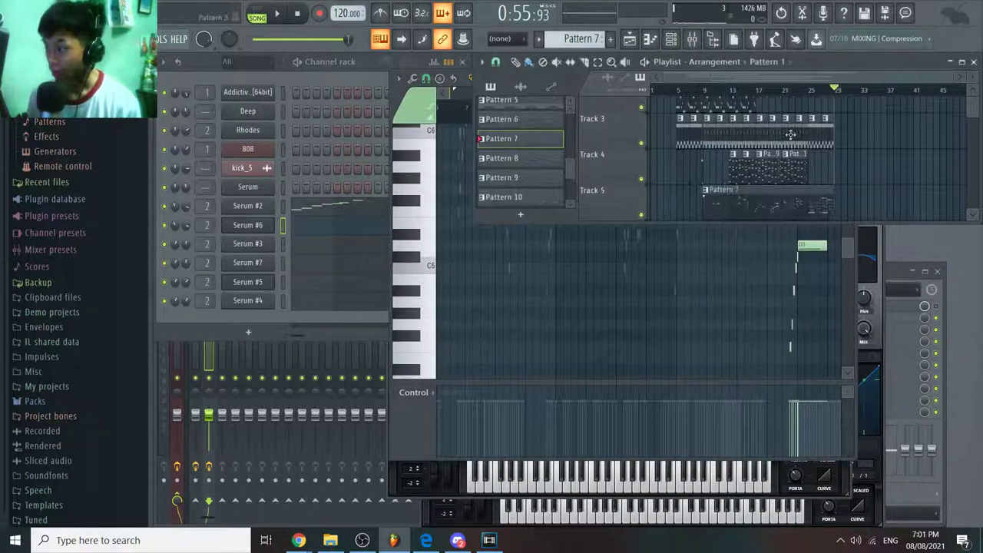
Step: Open the Pattern 7 clip in the piano roll on Serum #2 and play all channels from its opening run
double_click(714, 138)
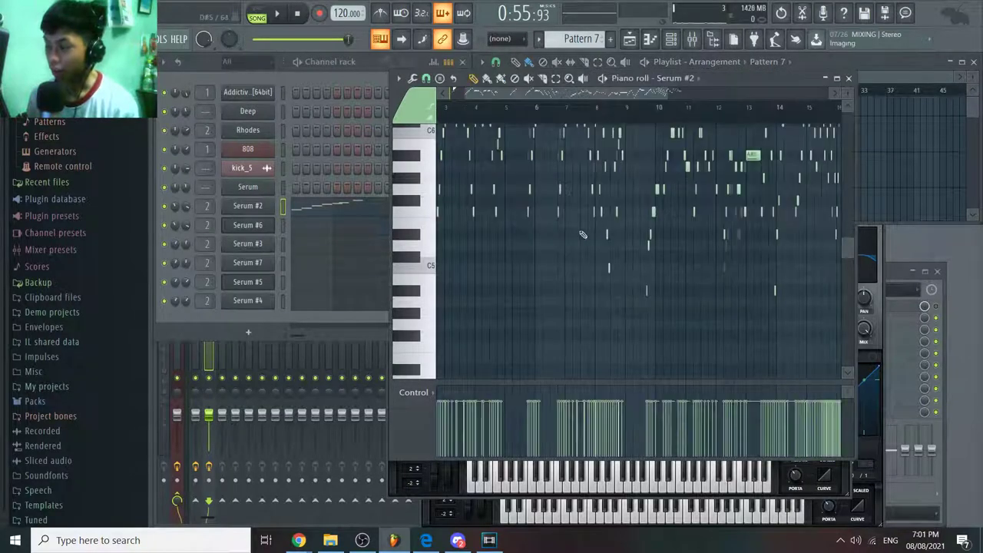
left_click(441, 107)
key("space")
scroll(466, 246, "up", 3)
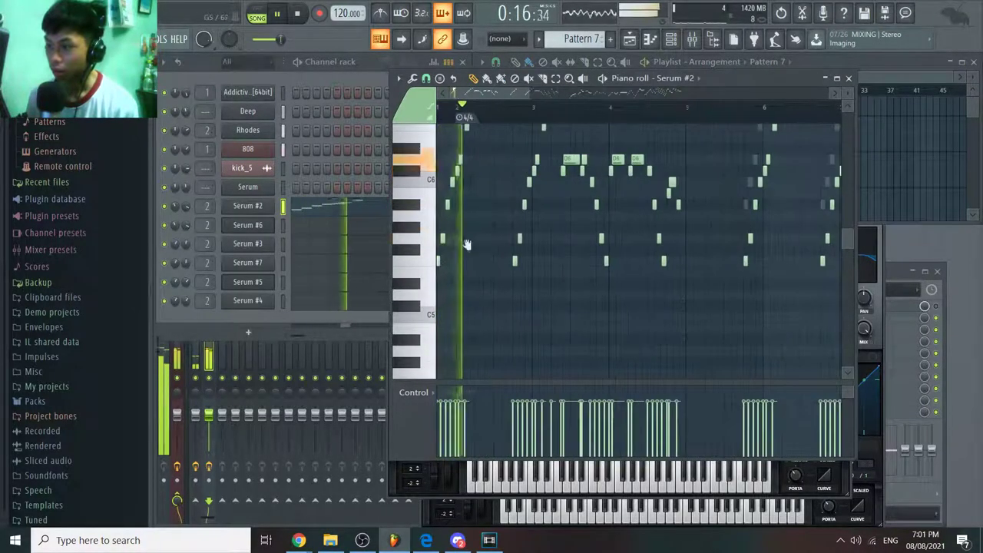
scroll(466, 246, "up", 1)
key("space")
left_click(863, 168)
scroll(696, 134, "up", 4)
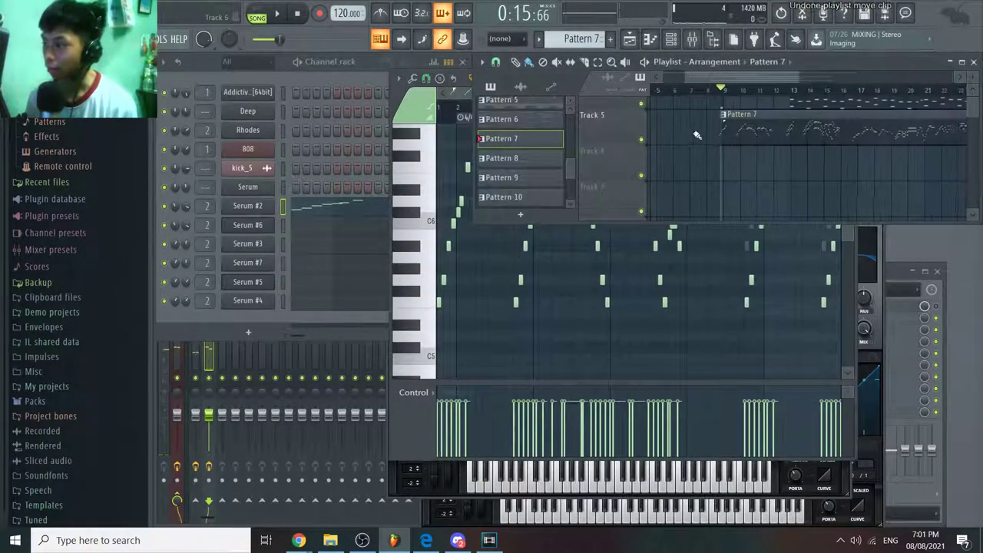
Step: Start playback from Pattern 7's opening run and solo the Serum #2 channel
left_click(533, 287)
scroll(538, 285, "up", 1)
key("space")
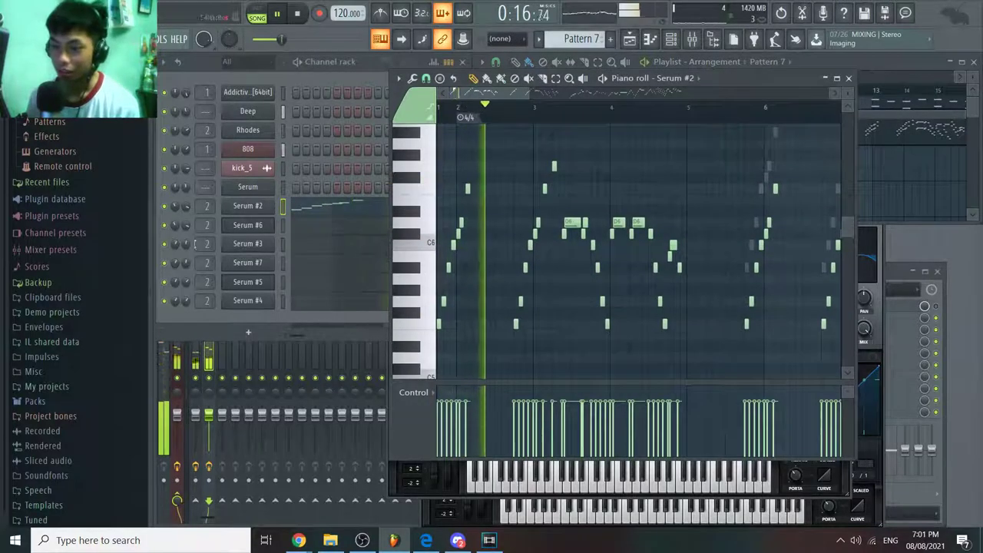
right_click(164, 206)
left_click(181, 216)
left_click_drag(632, 196, 632, 186)
scroll(631, 186, "down", 1)
key("space")
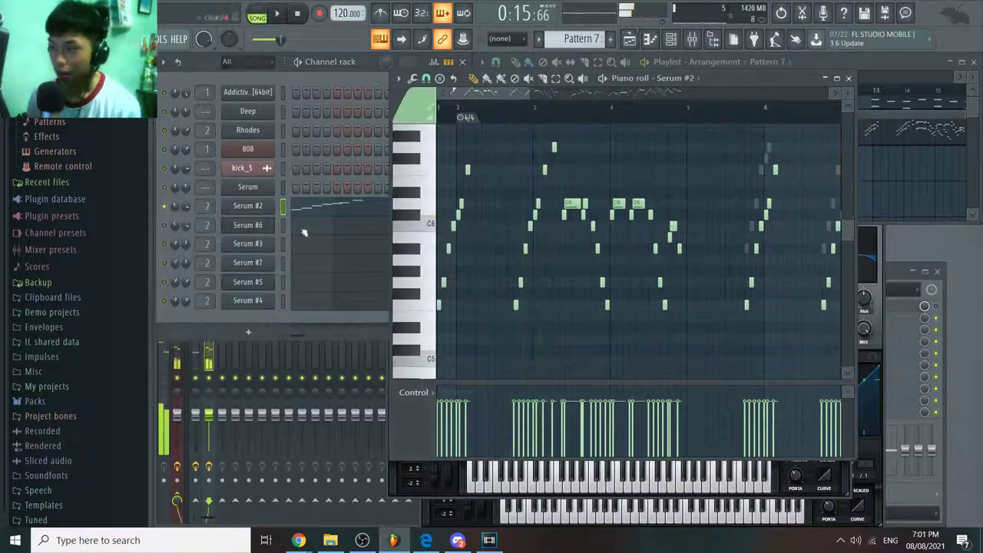
Step: Place the Serum #2 synth window and the piano roll side by side, and inspect the synth's oscillator settings
left_click(258, 205)
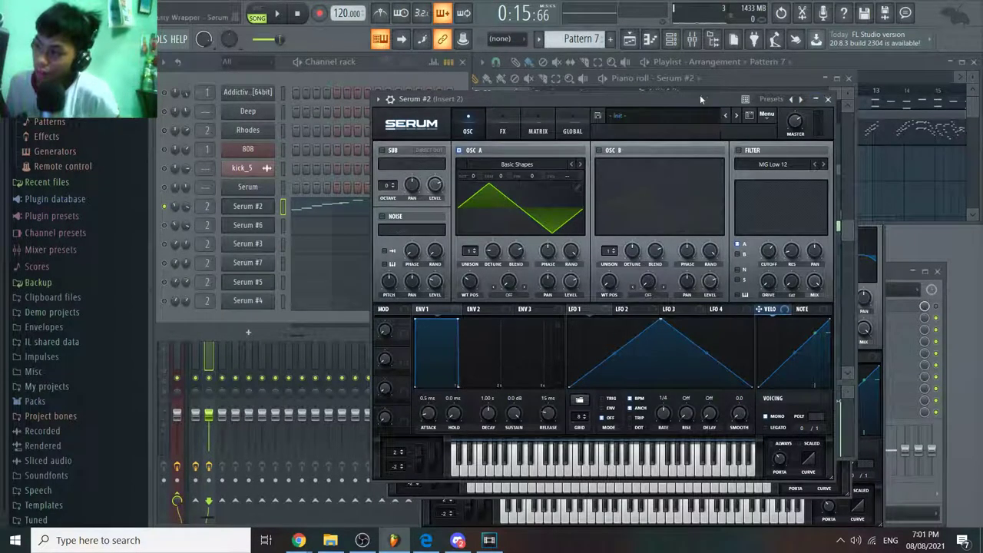
left_click_drag(696, 94, 522, 74)
left_click(752, 78)
left_click_drag(753, 78, 785, 79)
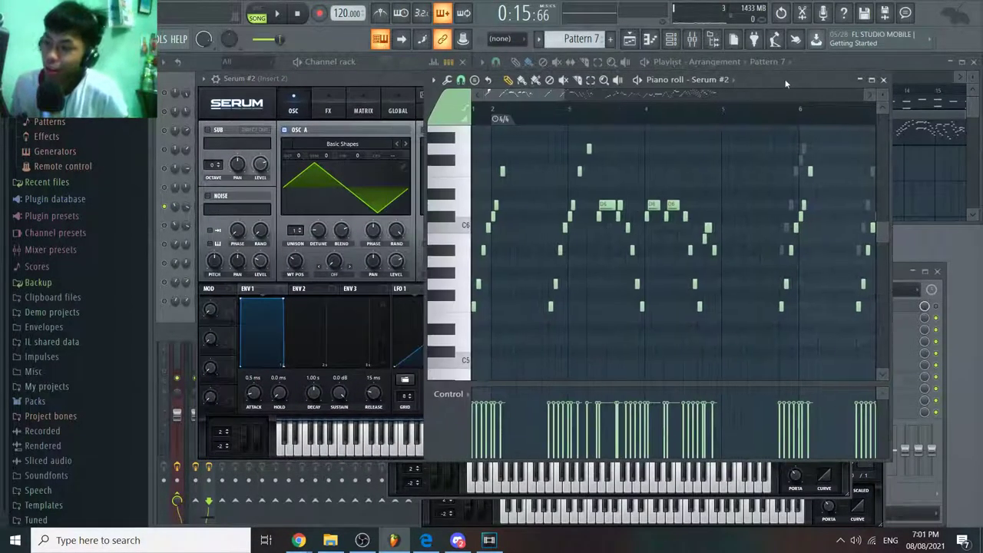
left_click(352, 74)
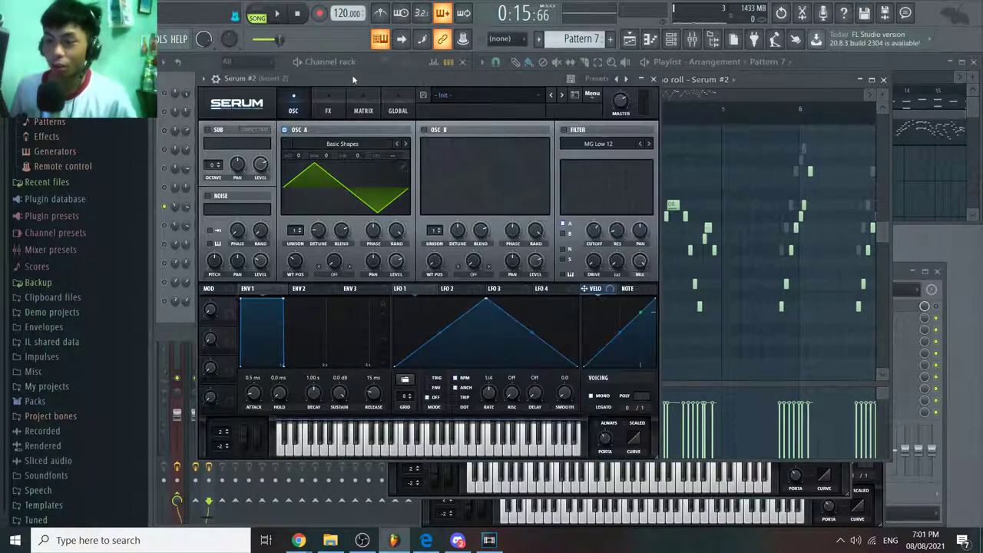
left_click(654, 79)
left_click(261, 218)
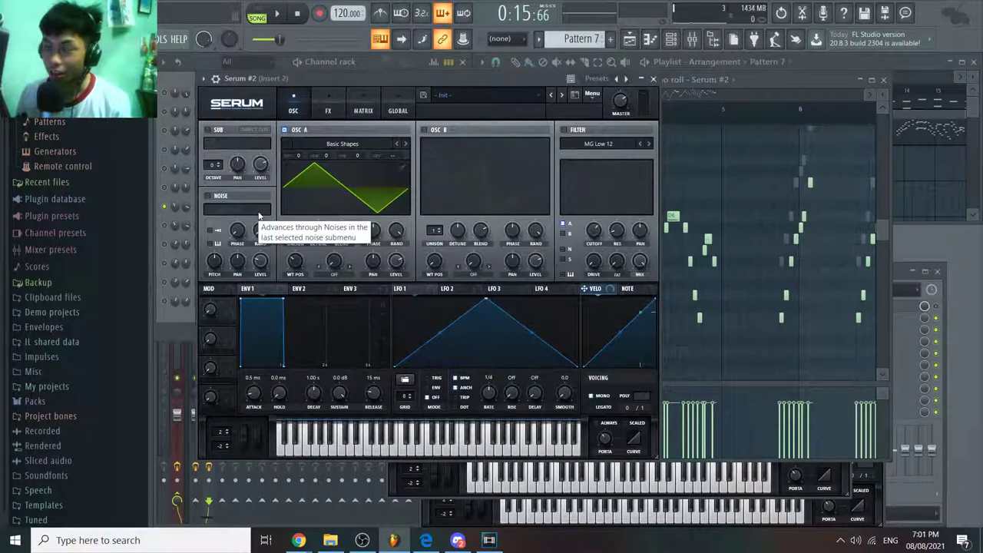
left_click(654, 79)
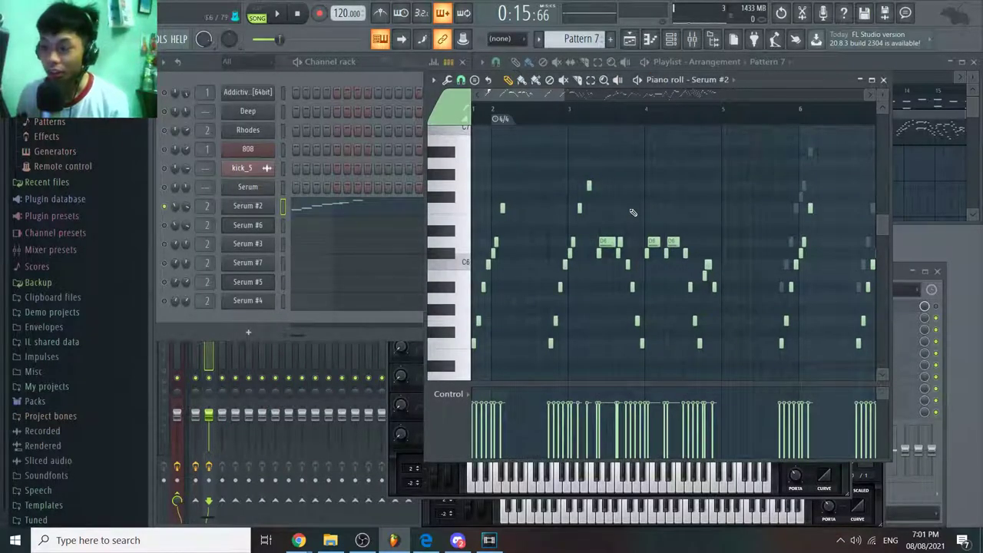
Step: Play the opening run of the soloed Serum #2 melody with its triangle waveform
scroll(558, 195, "down", 2)
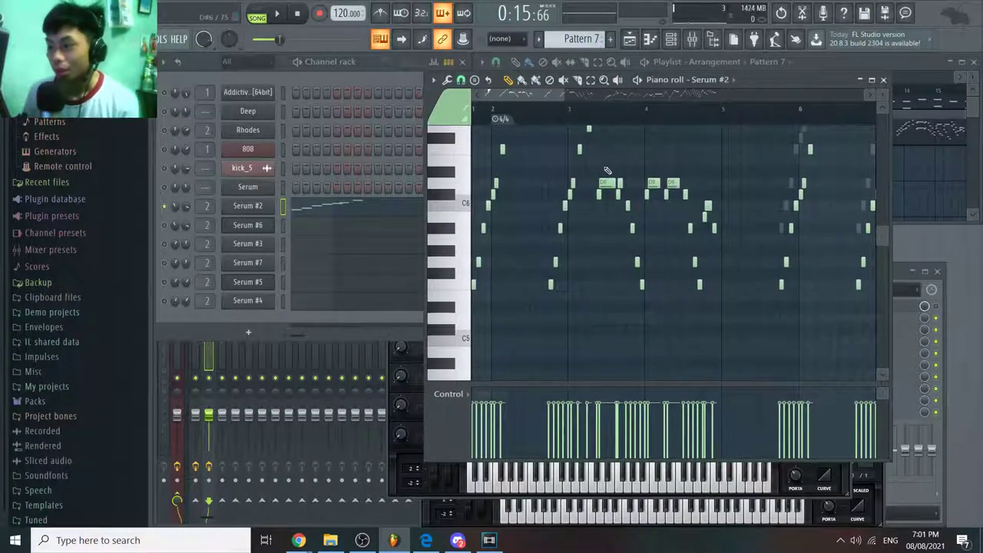
key("space")
scroll(592, 189, "up", 1)
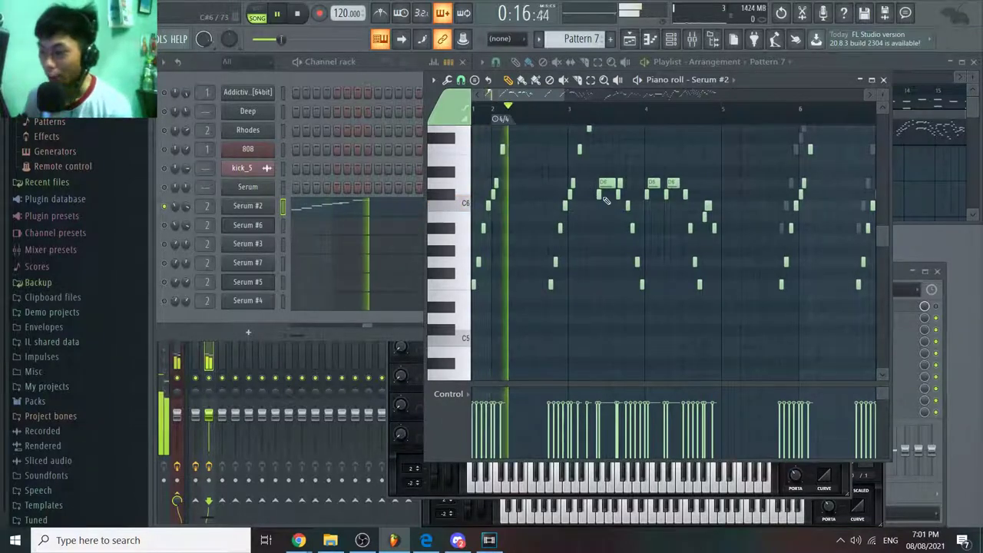
key("space")
Step: Lower the wavetable position of Serum #2's oscillator A to the sine shape and play the soloed melody
left_click(260, 207)
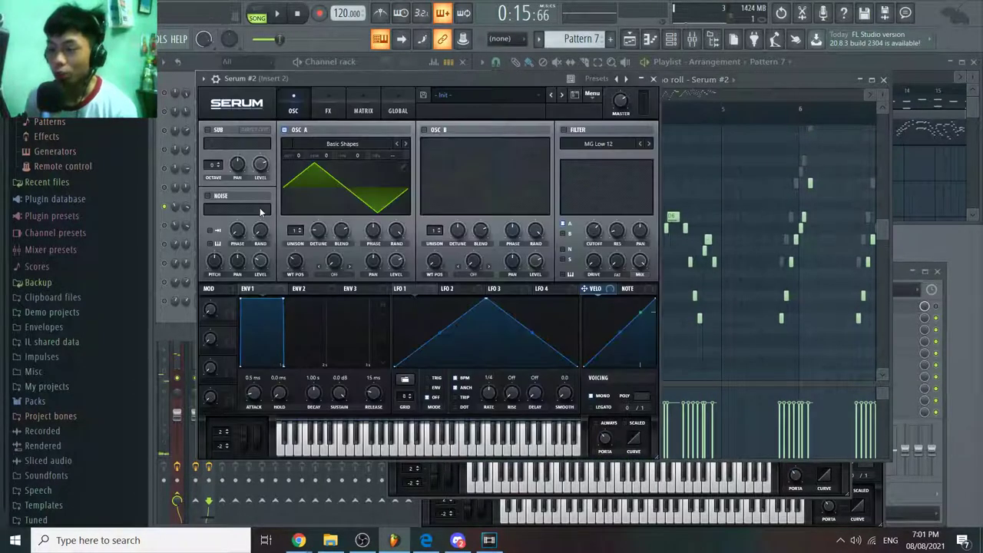
left_click_drag(294, 260, 295, 293)
left_click(801, 198)
scroll(801, 197, "down", 1)
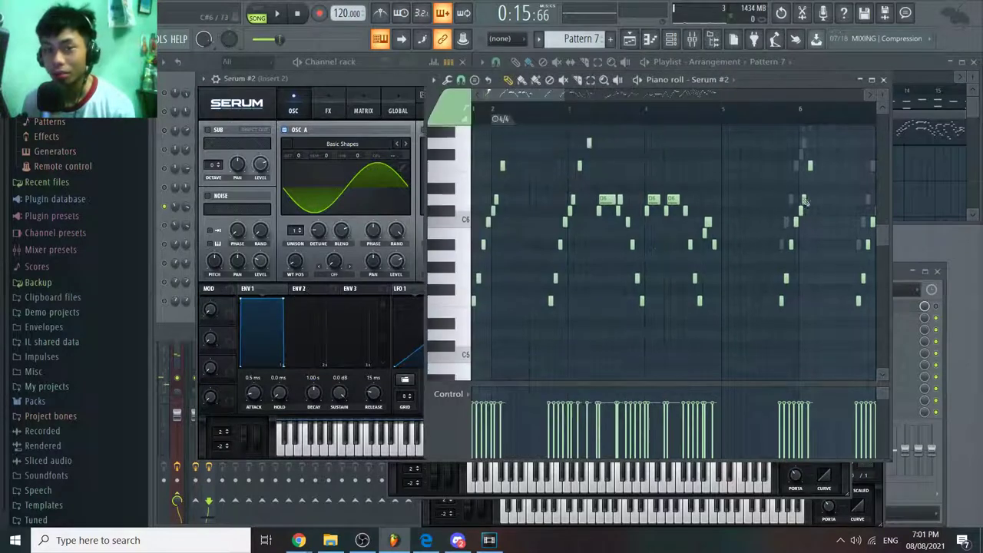
key("space")
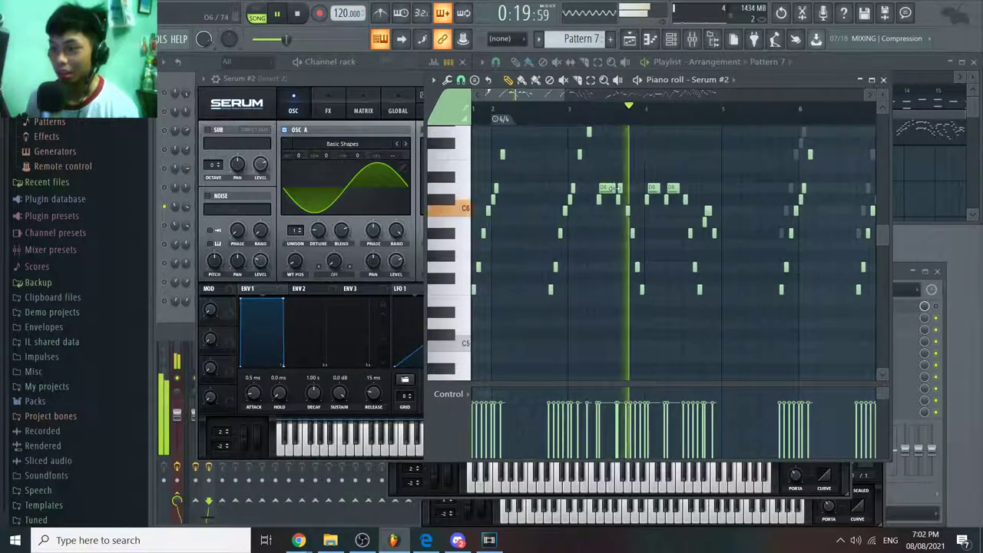
left_click(289, 81)
key("space")
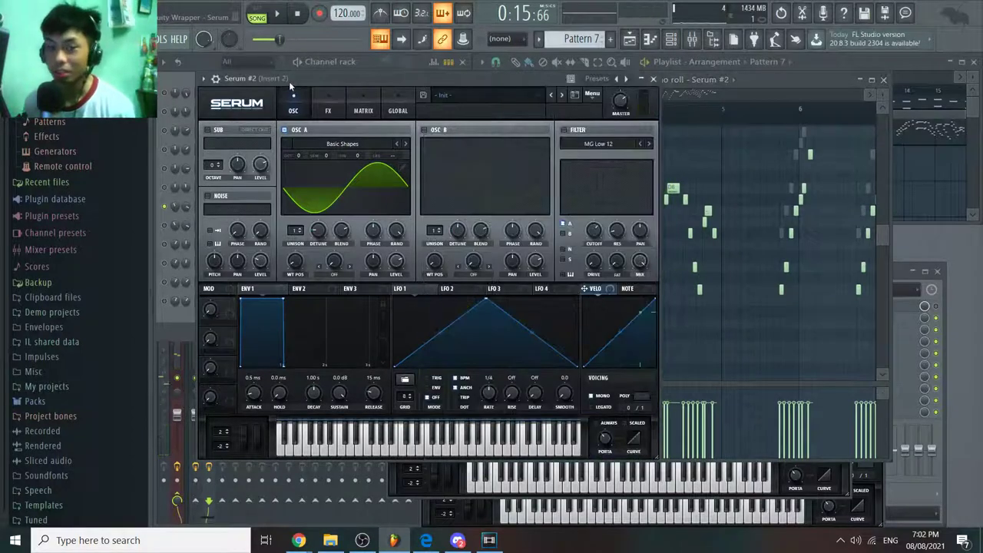
left_click(713, 232)
scroll(713, 232, "up", 1)
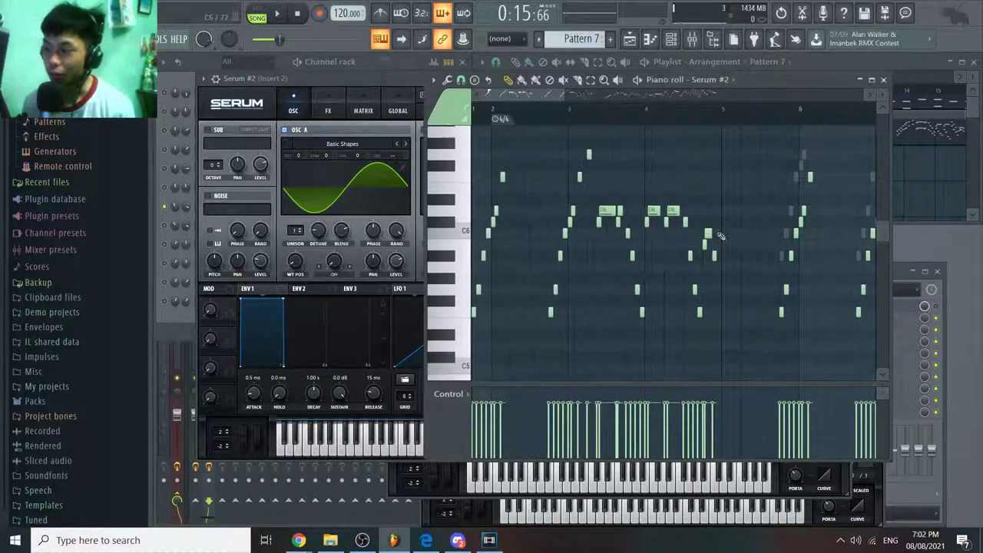
left_click(293, 87)
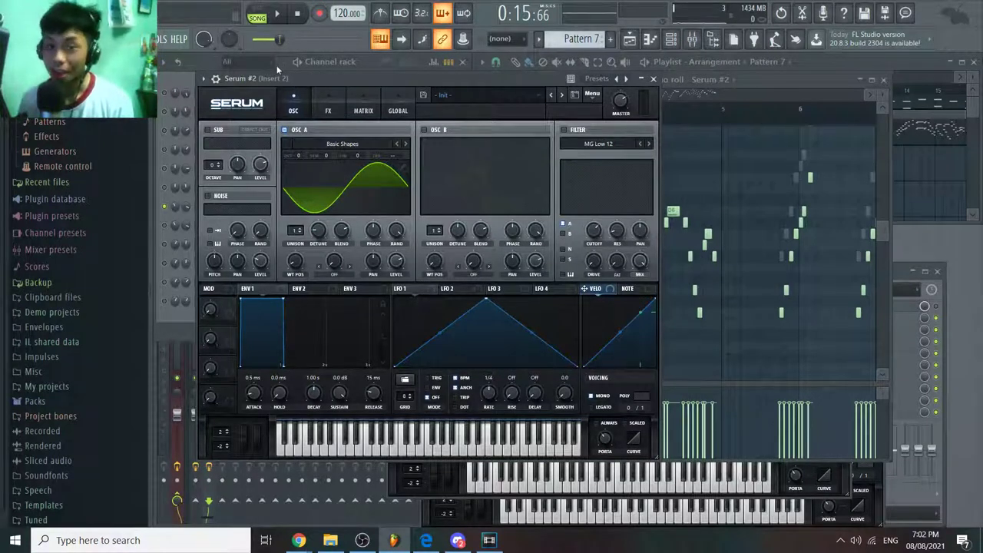
Step: Raise the wavetable position of Serum #2's oscillator A back to the triangle shape and play the soloed melody
left_click_drag(306, 269, 329, 240)
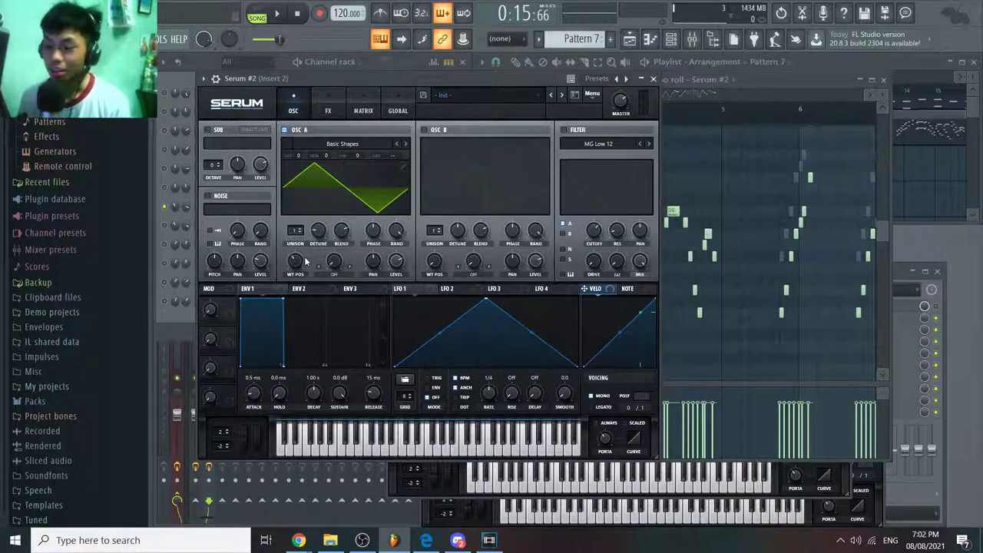
mouse_move(296, 264)
left_mouse_down()
mouse_move(292, 254)
mouse_move(291, 265)
left_mouse_up()
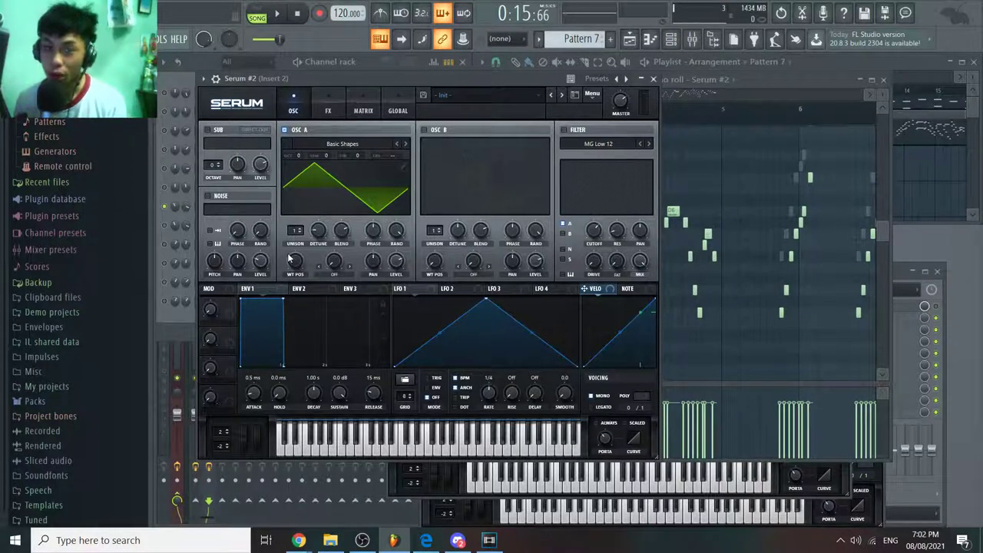
left_click(770, 238)
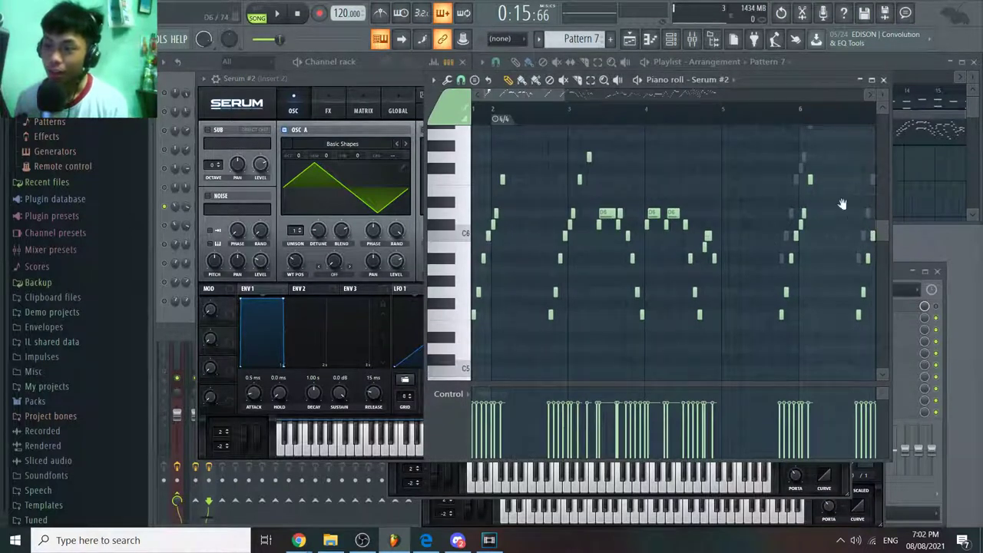
scroll(843, 203, "down", 2)
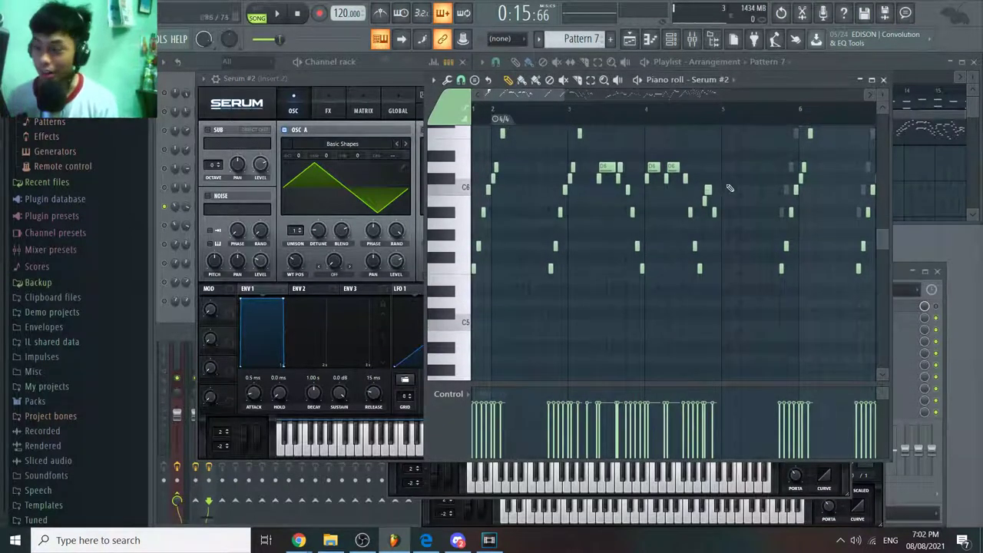
key("space")
scroll(686, 193, "up", 2)
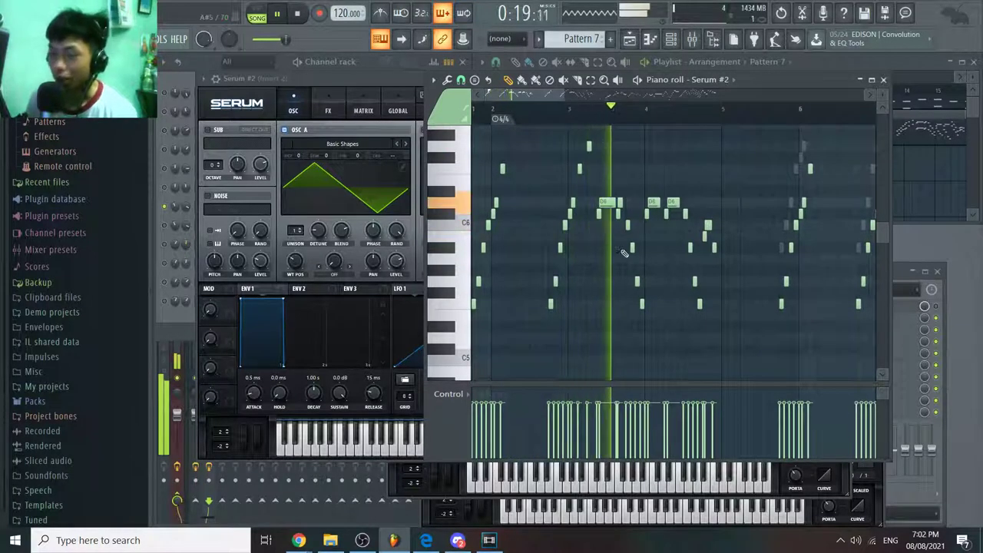
scroll(624, 252, "down", 2)
left_click_drag(635, 252, 547, 279)
key("space")
Step: Bring up Serum #3's notes in the piano roll and enable its channel alongside Serum #2
right_click(631, 229)
right_click(631, 229)
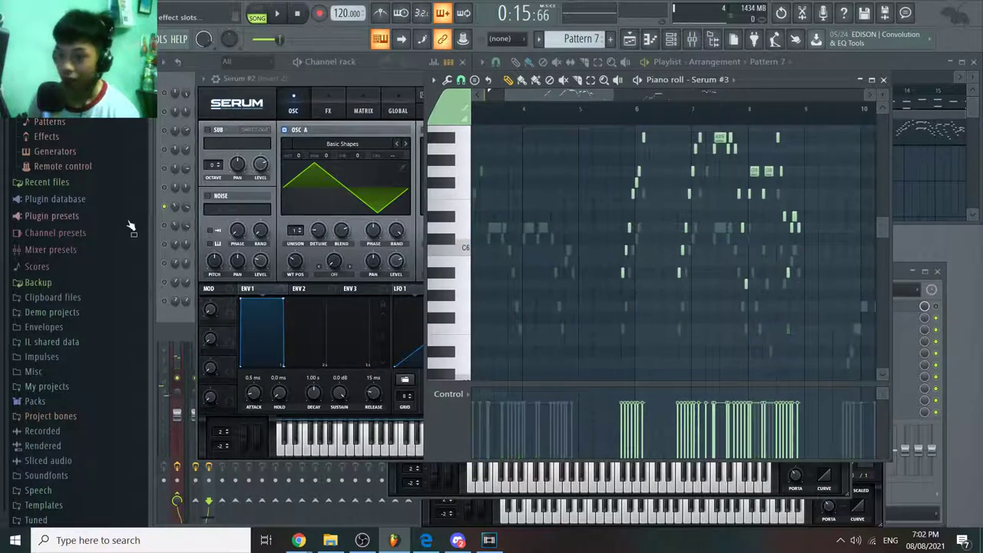
left_click(178, 290)
left_click(239, 246)
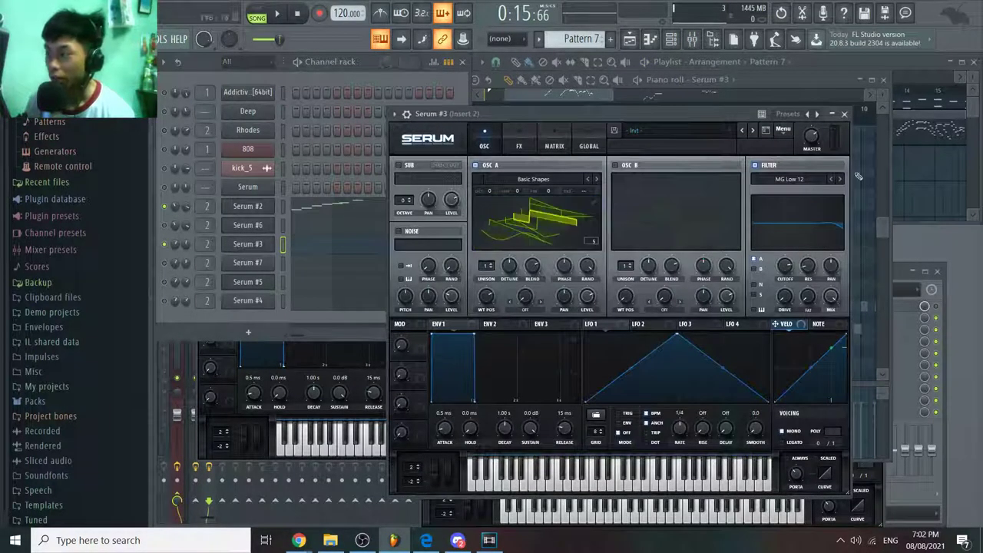
left_click(527, 235)
left_click(845, 113)
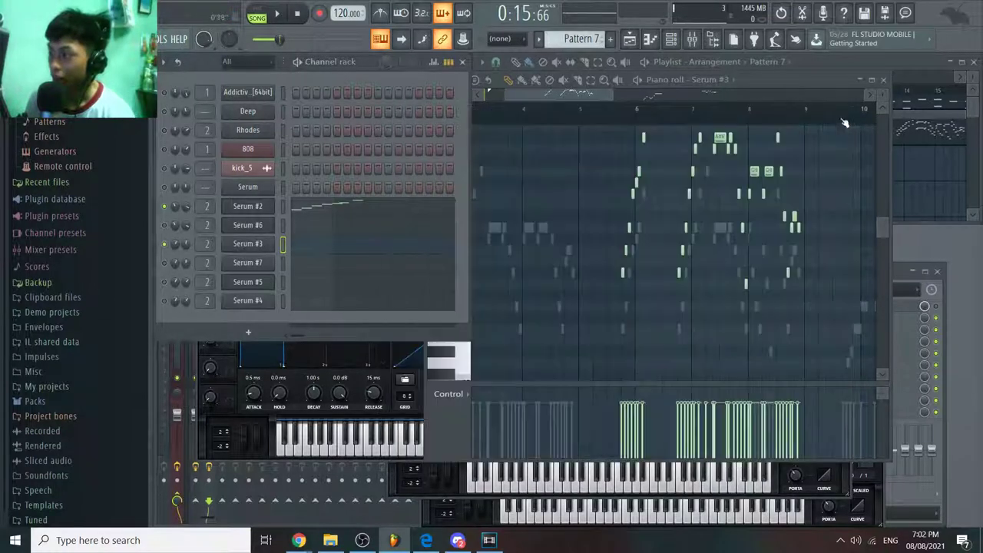
Step: Play Serum #2 and Serum #3 together from the rising run just before bar 6
key("space")
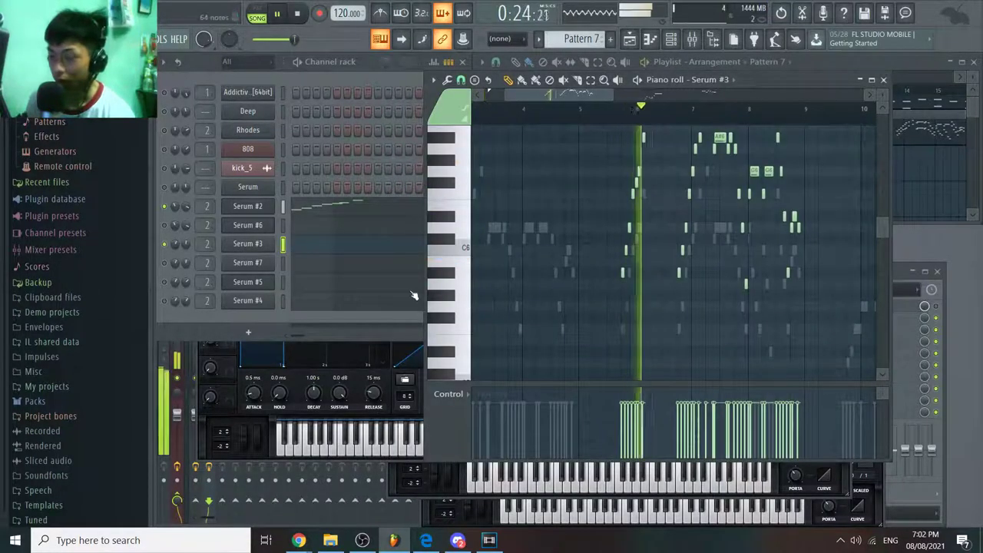
key("space")
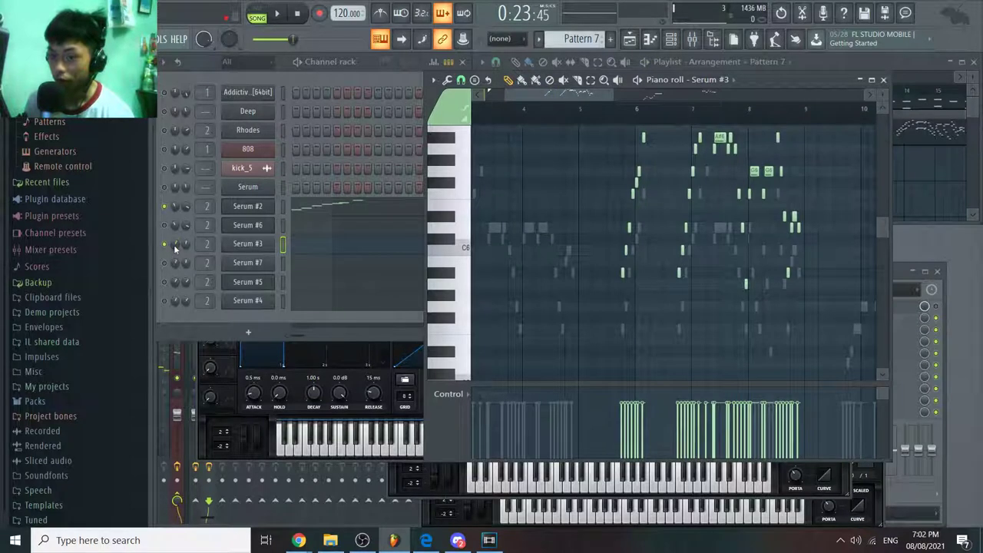
key("space")
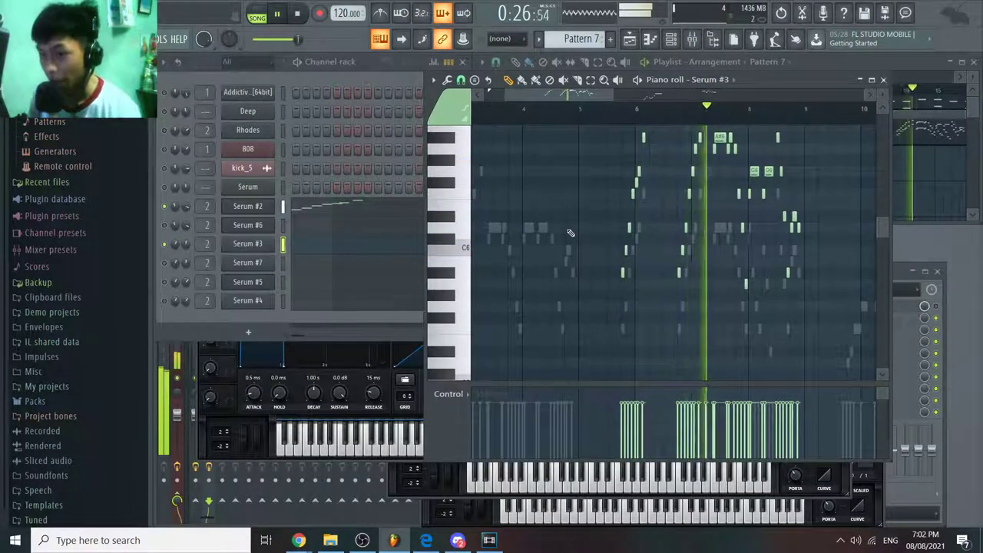
key("space")
Step: Inspect the oscillator settings in Serum #2's synth window, moving it clear of the channel list, and close it
left_click(238, 206)
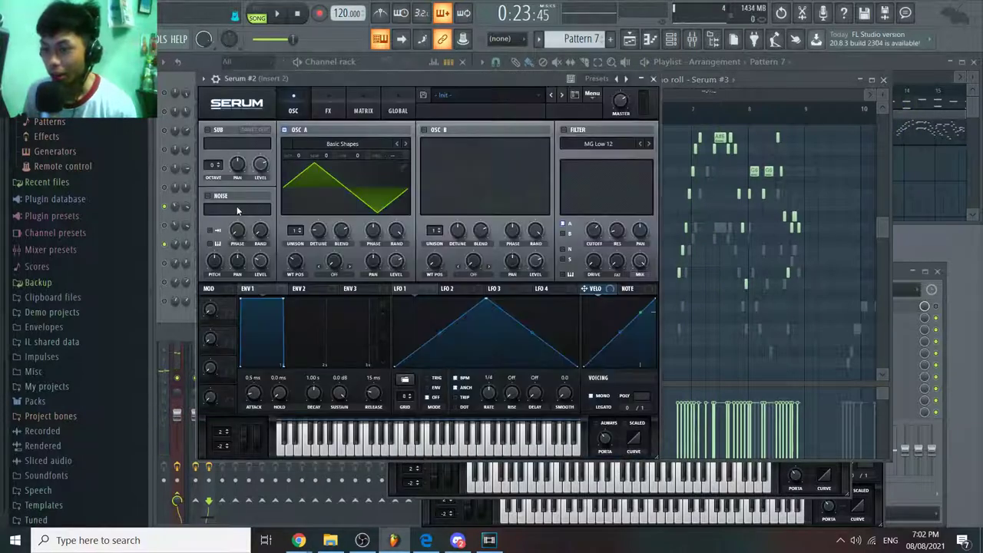
left_click_drag(312, 82, 388, 108)
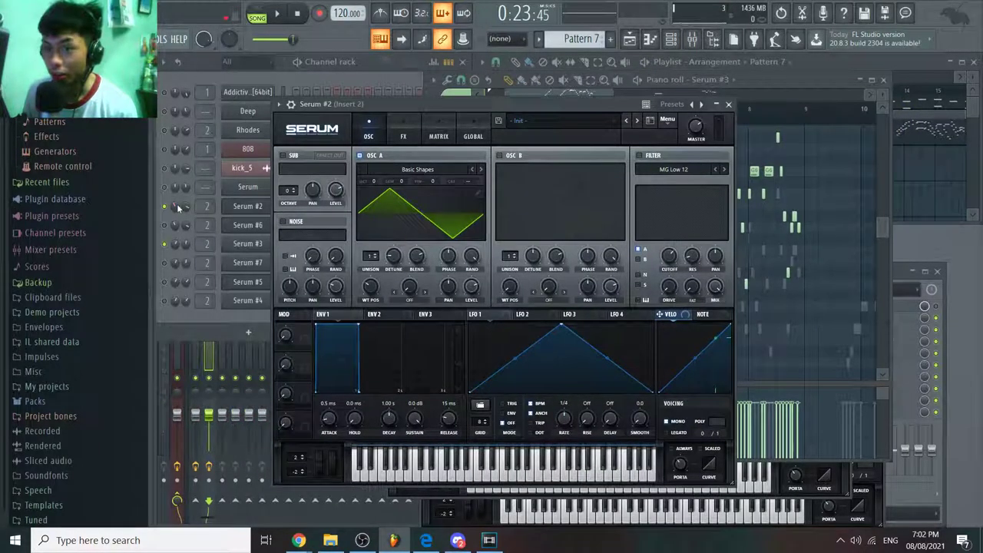
left_click(730, 104)
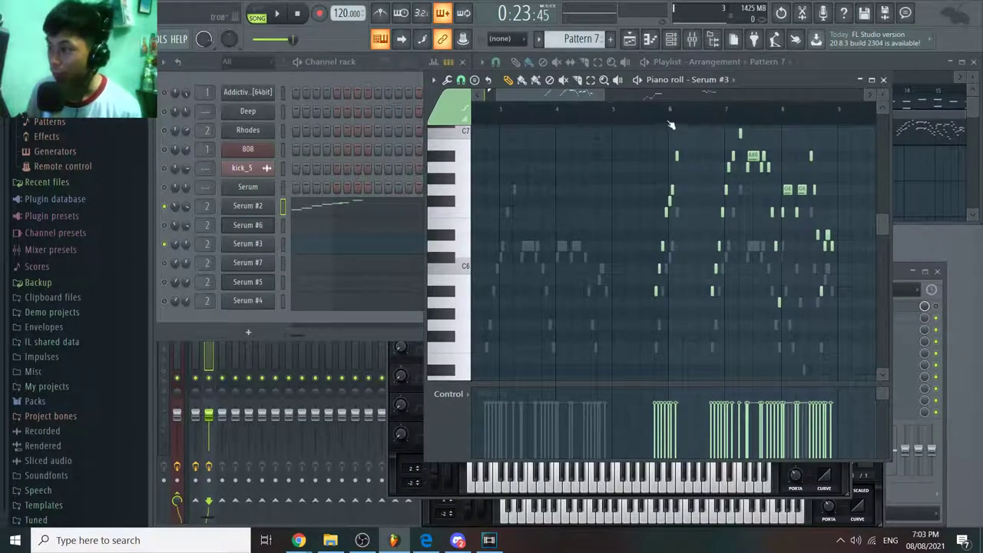
Step: Replay the layered Serum #2 and Serum #3 phrase across bars 6 to 8 and select the Serum #3 channel
key("space")
left_click_drag(666, 135, 598, 175)
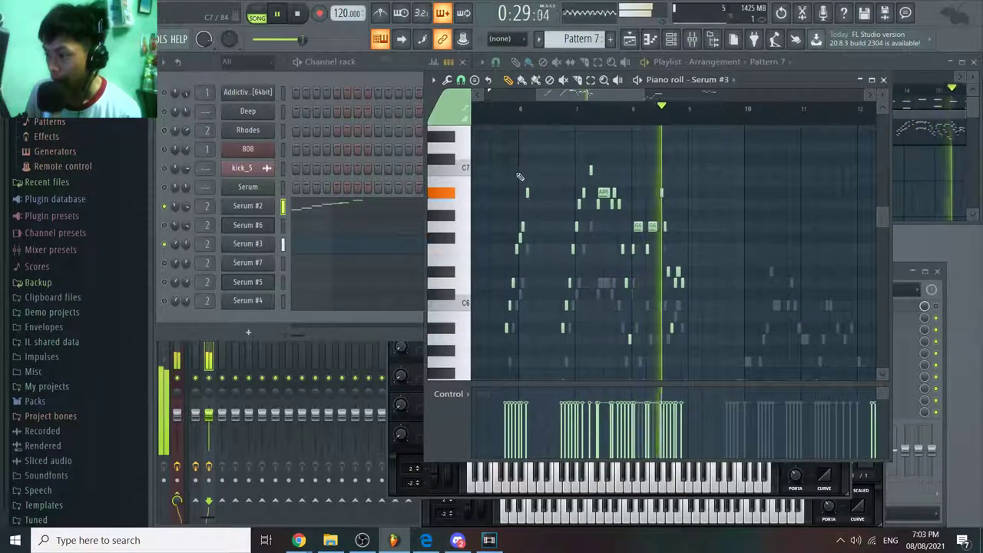
key("space")
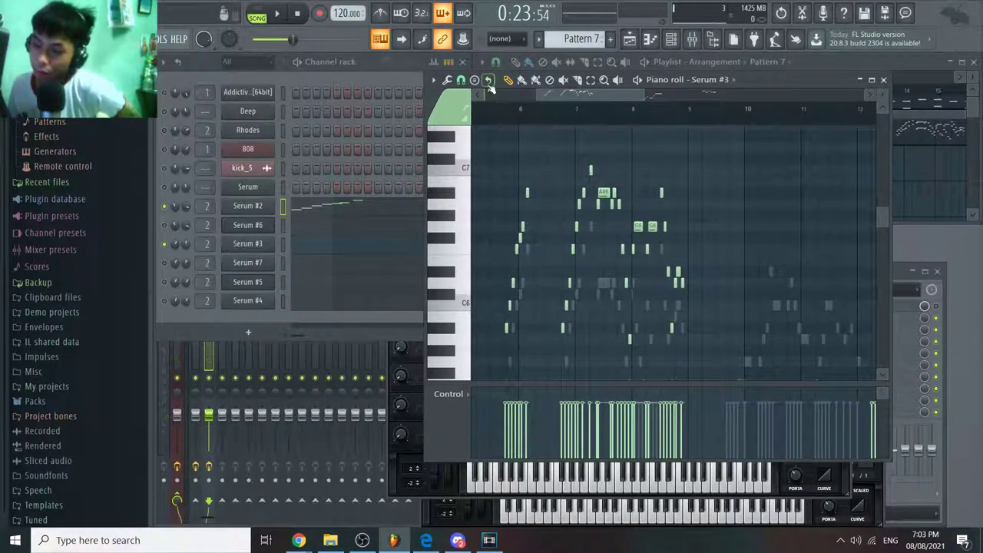
left_click(519, 111)
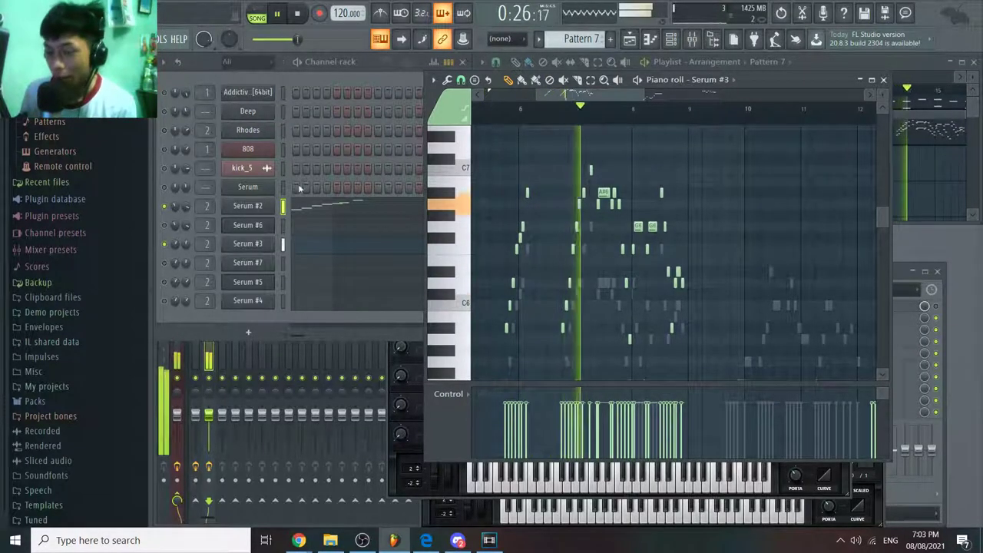
right_click(271, 245)
left_click(281, 243)
right_click(271, 245)
left_click(281, 245)
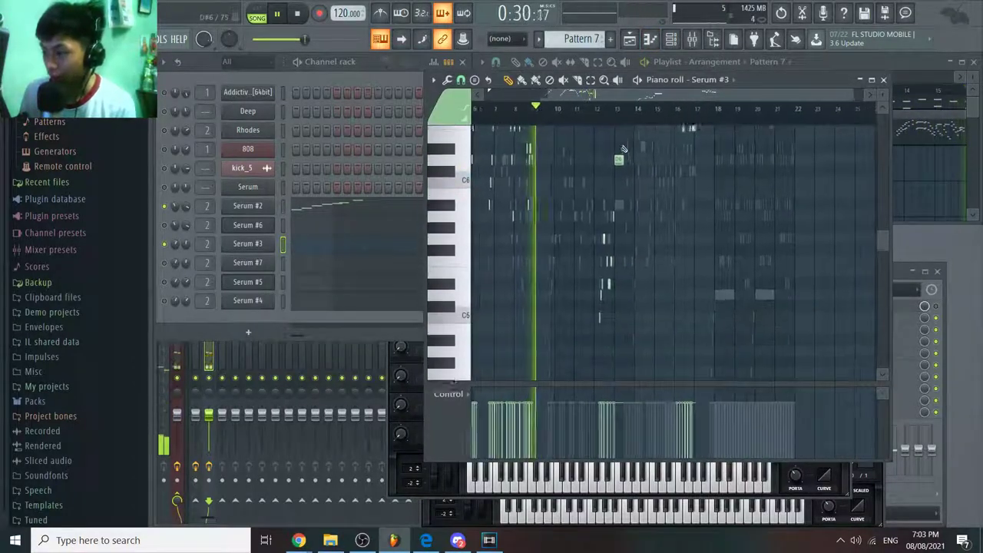
key("space")
Step: Switch the piano roll to Serum #2's notes and examine the portamento control in its synth's voicing section
scroll(520, 252, "up", 3)
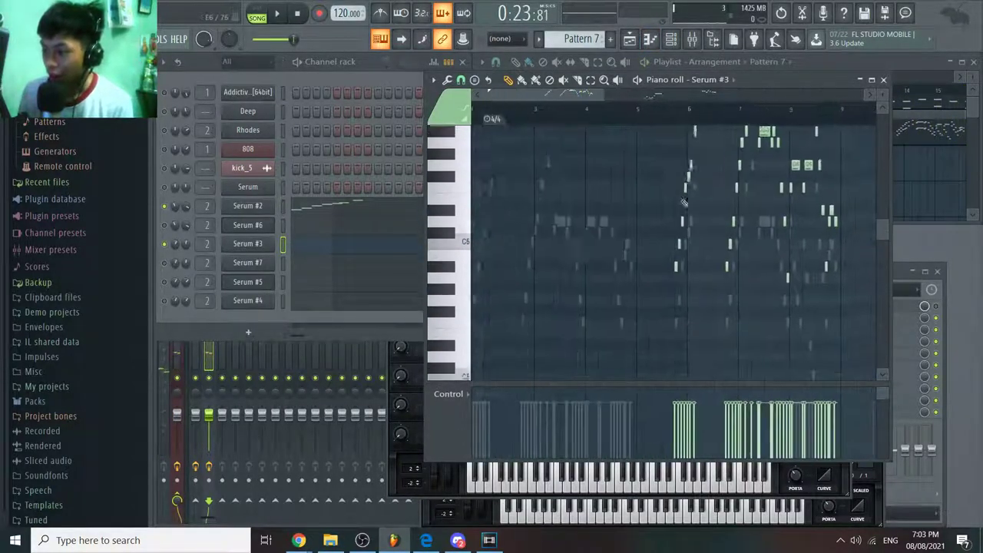
right_click(566, 218)
right_click(567, 217)
left_click(252, 210)
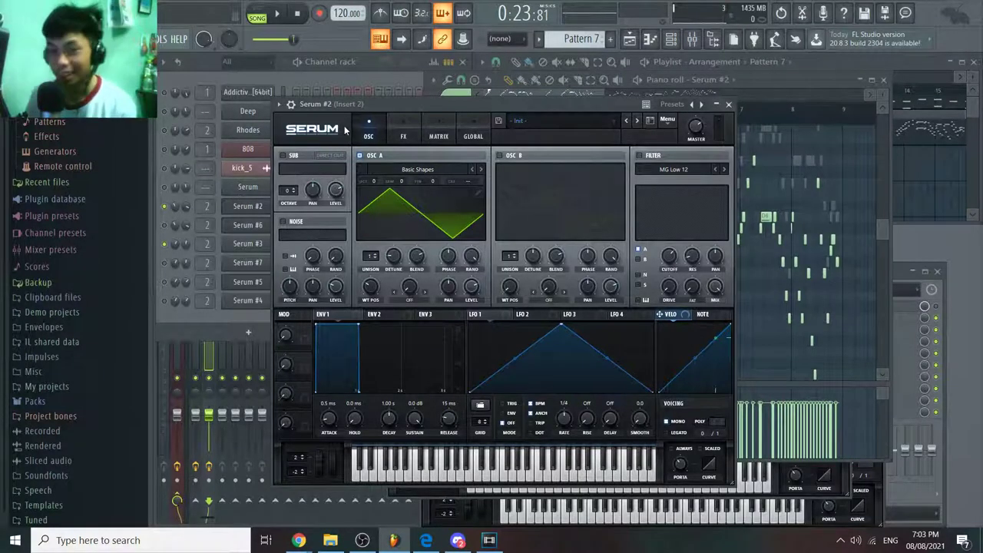
left_click_drag(427, 110, 417, 97)
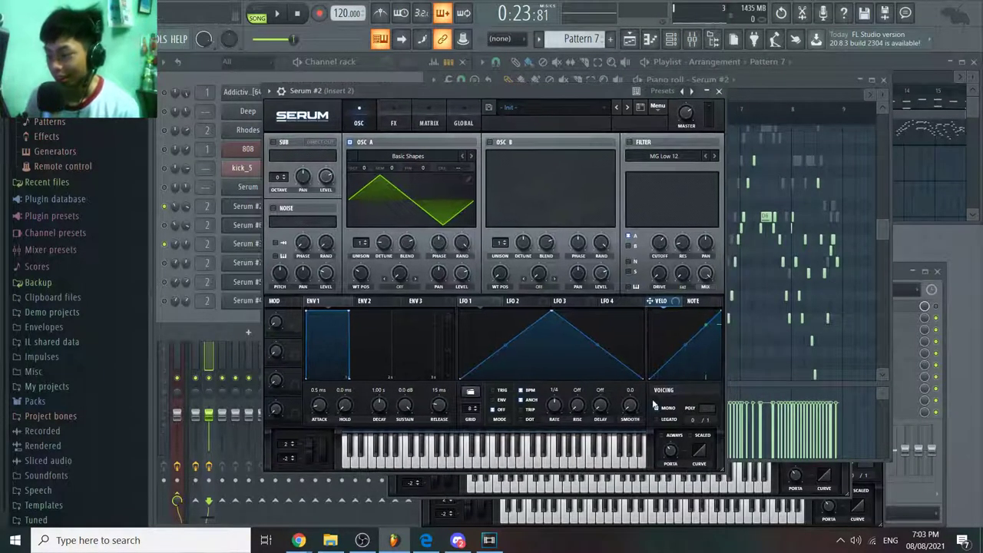
left_click(672, 453)
left_click(673, 453)
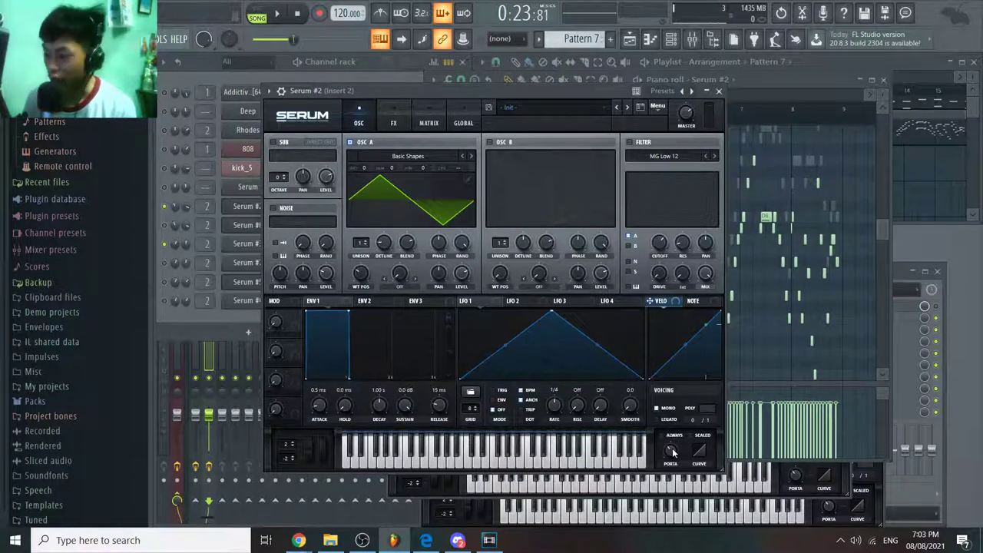
left_click(249, 210)
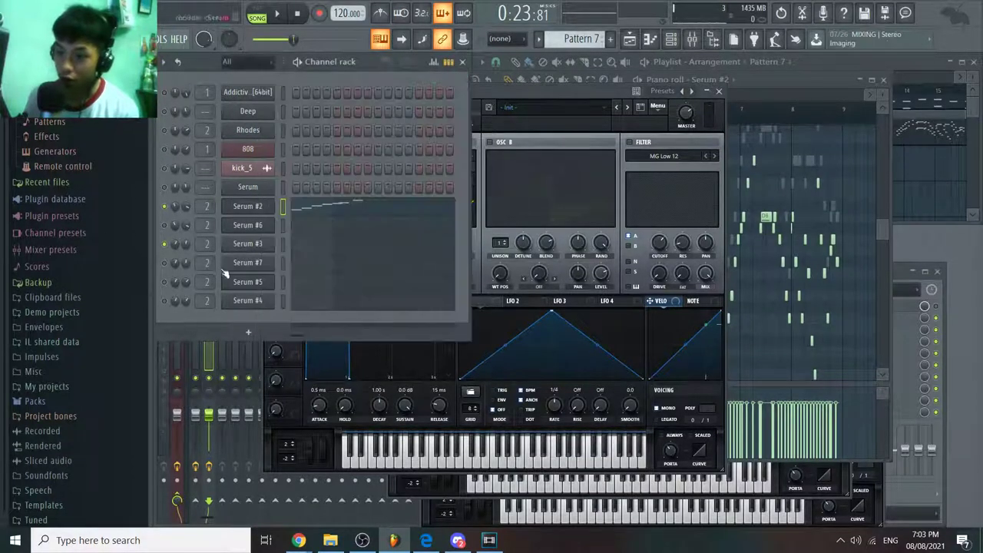
Step: Open Serum #2's piano roll, move playback to the start of Pattern 7 and focus on the opening runs
right_click(248, 210)
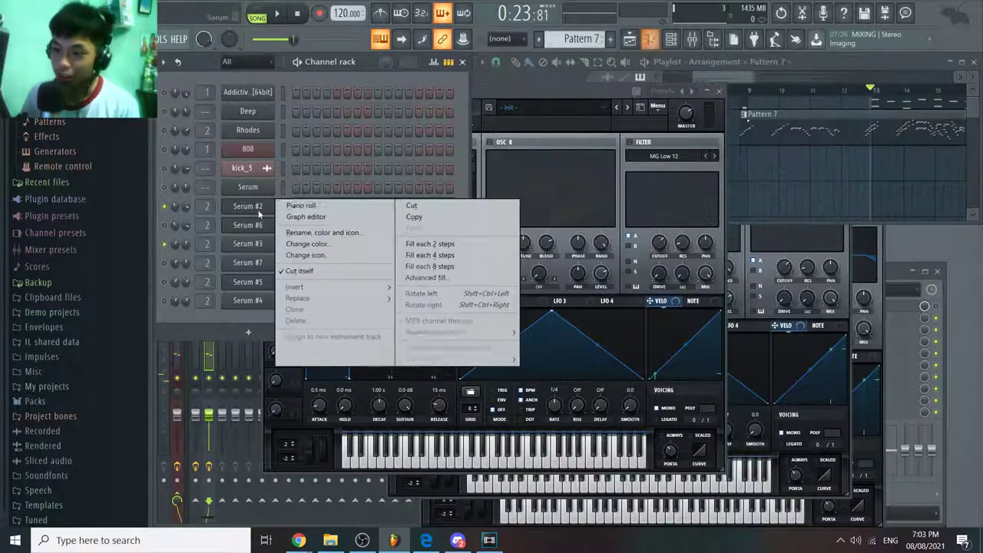
left_click(296, 204)
key("space")
key("space")
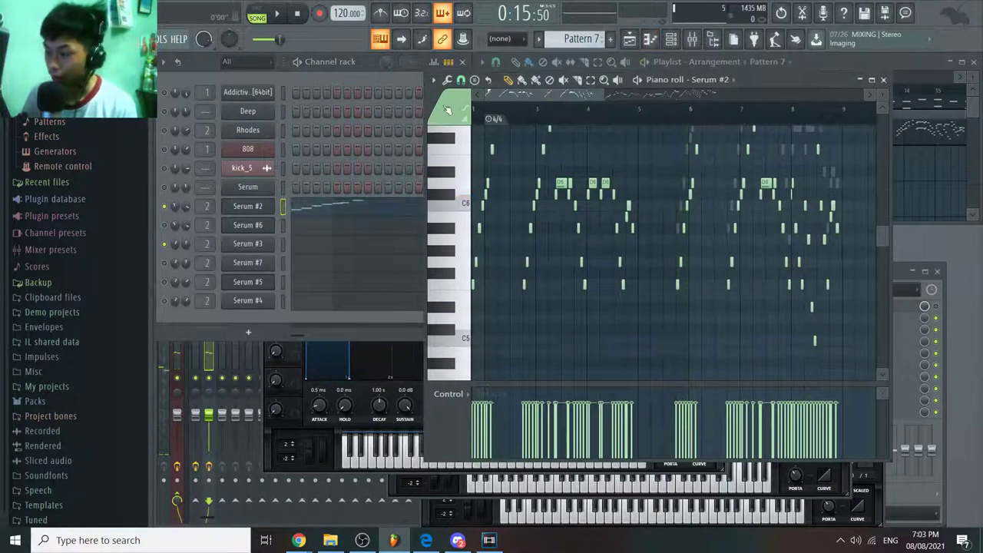
scroll(661, 232, "up", 3)
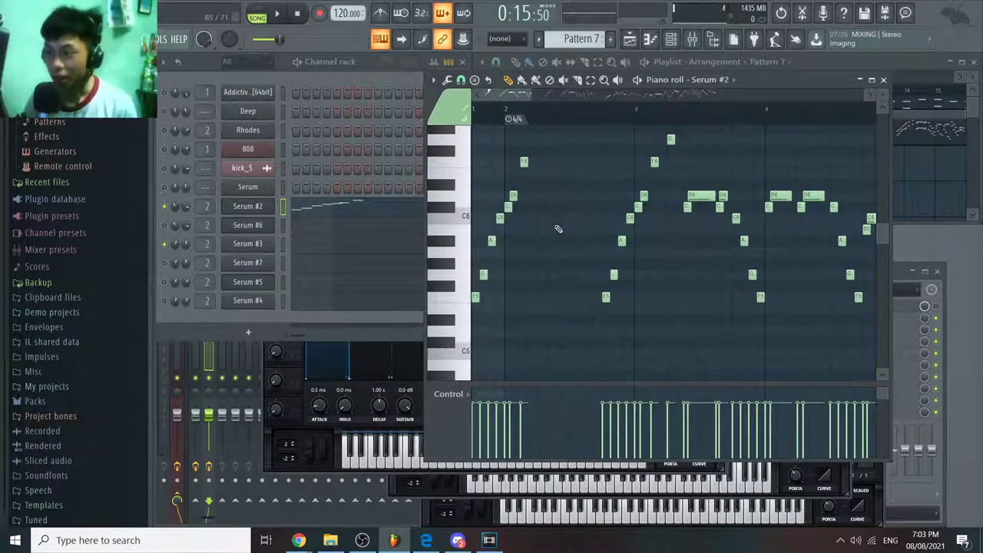
Step: Set Serum #2's portamento time to 0 ms and play the opening runs without any glide
left_click(239, 206)
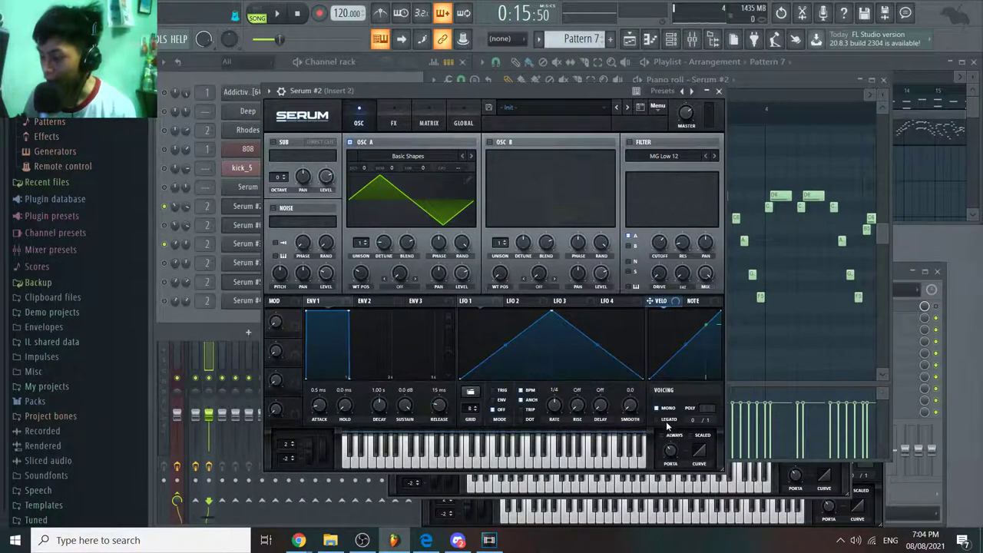
mouse_move(671, 453)
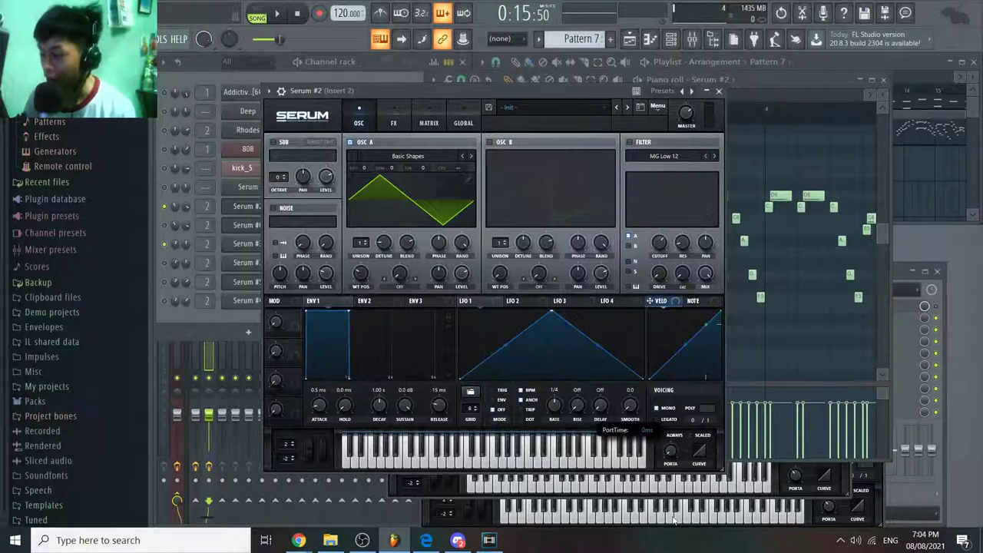
left_click(767, 314)
key("space")
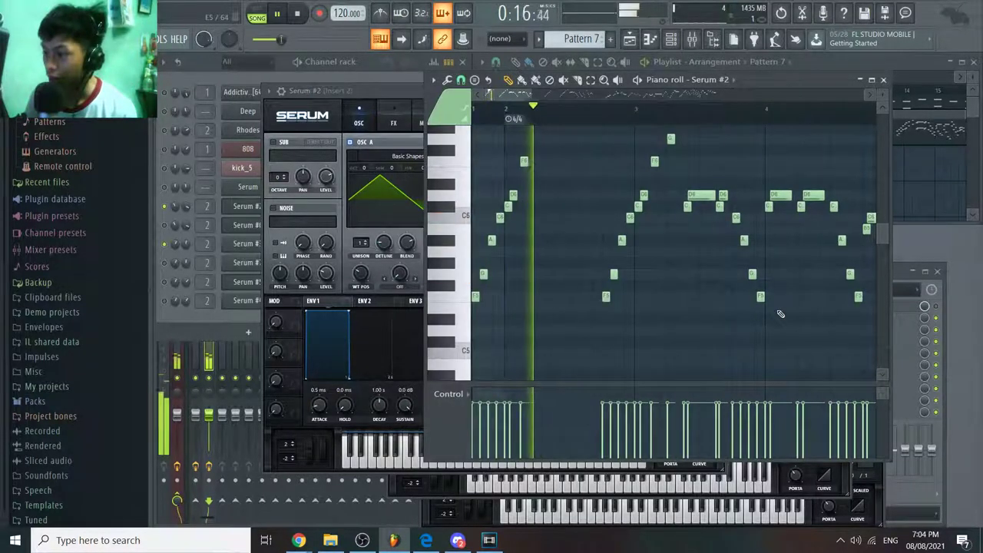
left_click_drag(738, 301, 652, 321)
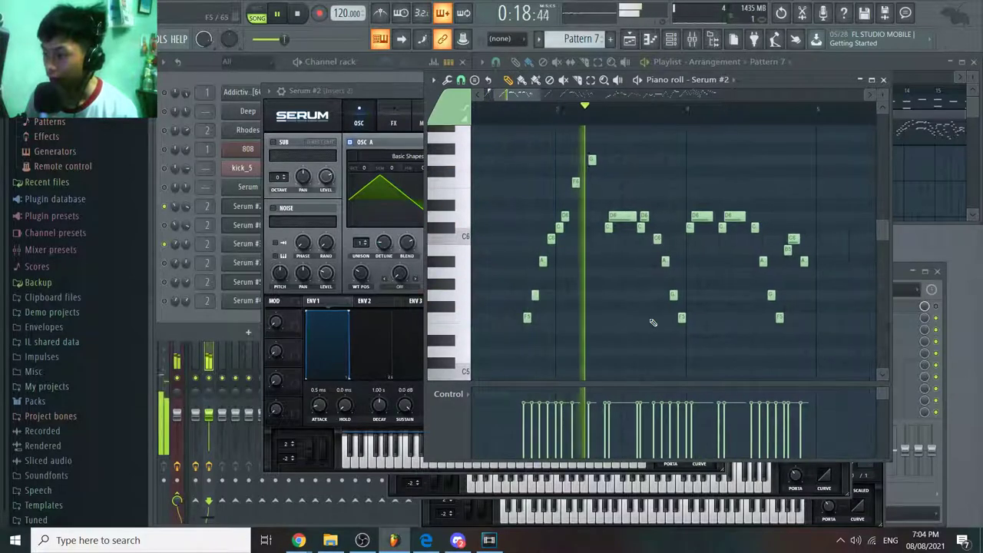
Step: Set Serum #2's portamento time to 58 ms, place the synth beside the piano roll and play the opening run
left_click(381, 92)
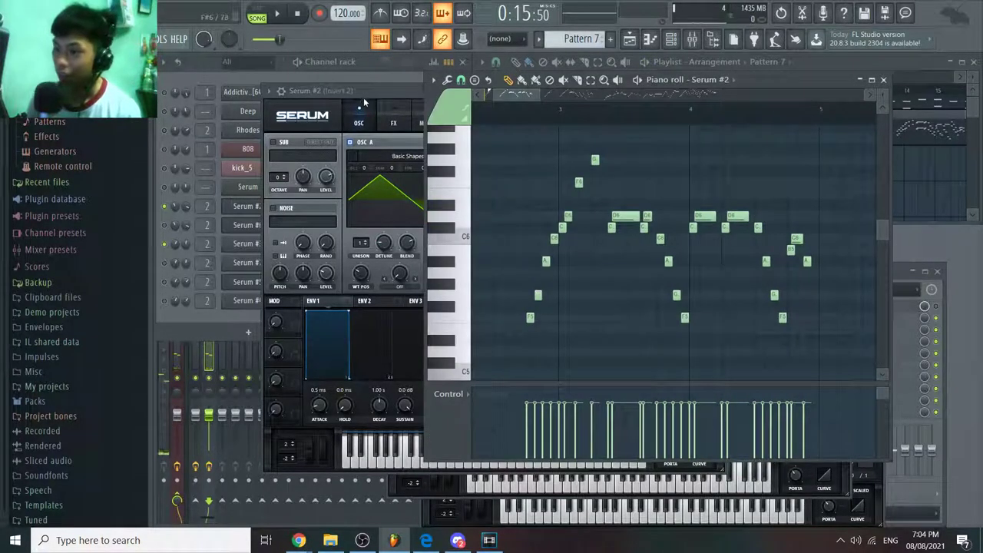
left_click(363, 97)
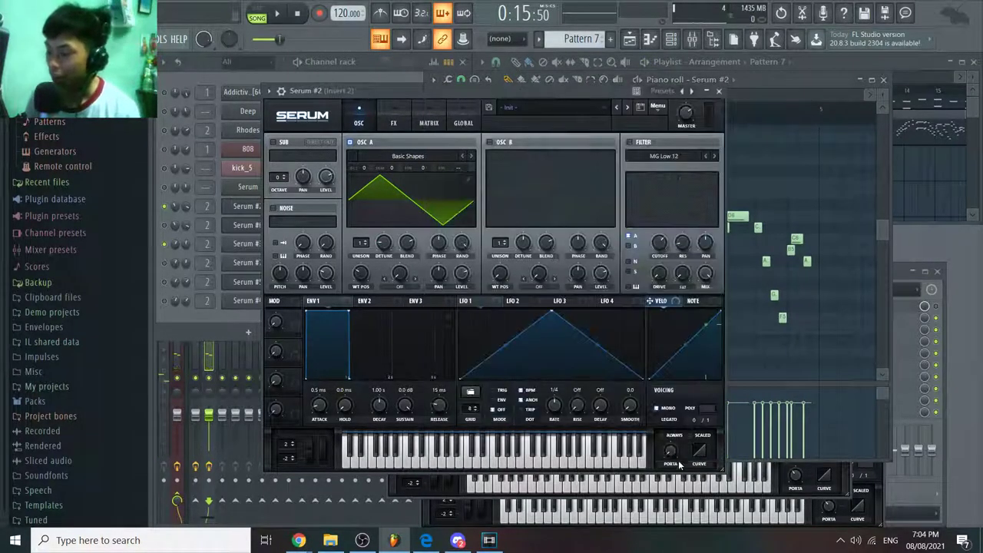
mouse_move(673, 449)
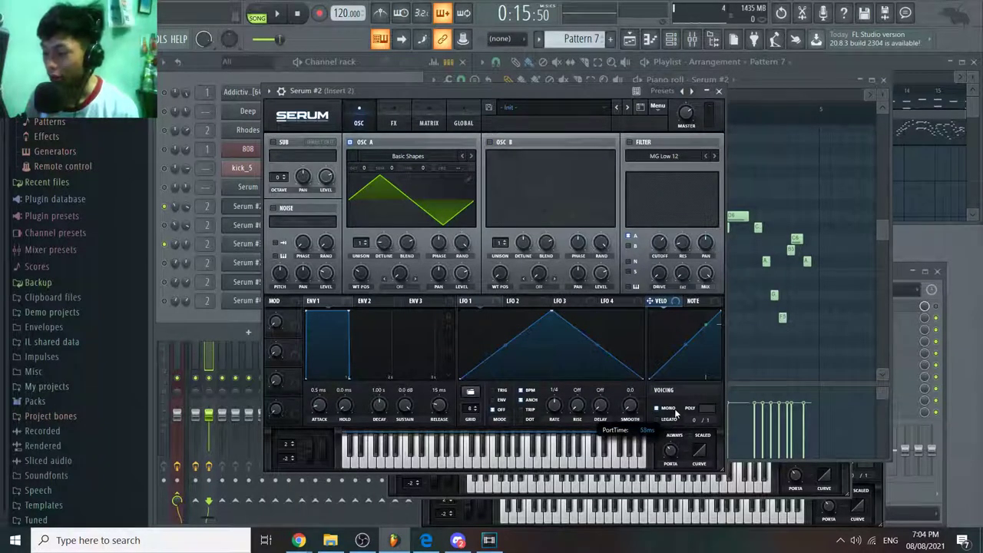
left_click(764, 327)
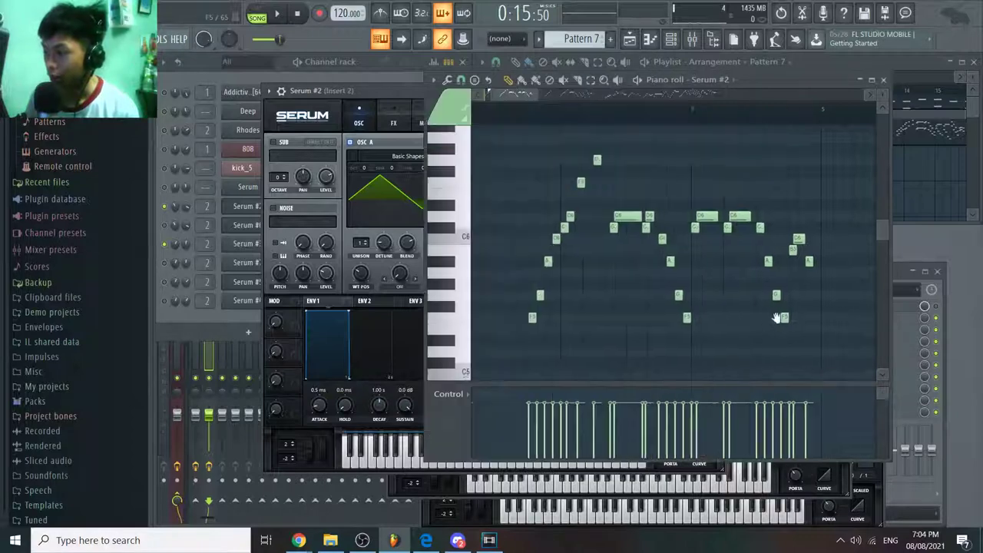
scroll(606, 307, "down", 1)
left_click_drag(359, 94, 273, 95)
left_click(714, 317)
key("space")
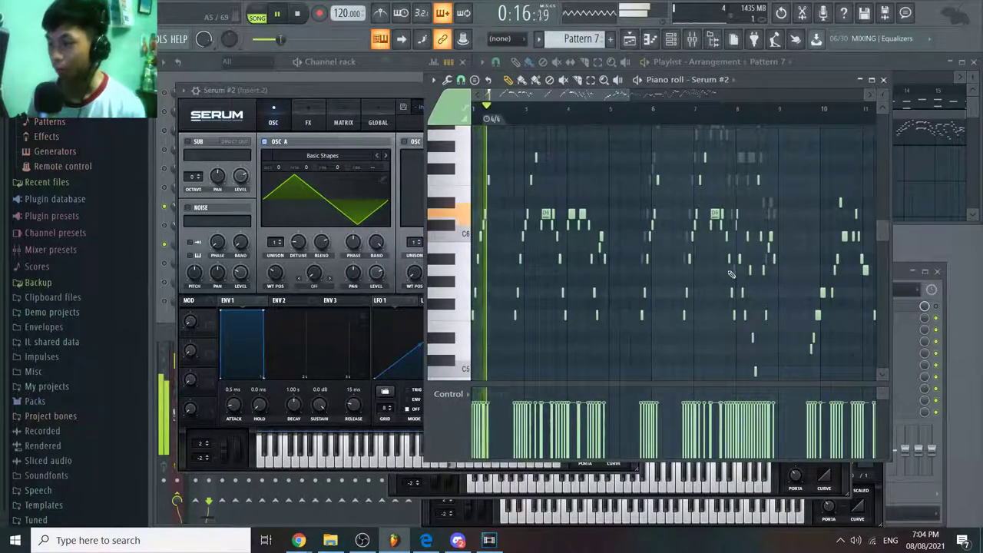
Step: Replay Serum #2's opening runs from the start of Pattern 7 and follow the notes through bars 2 to 4
scroll(538, 219, "up", 4)
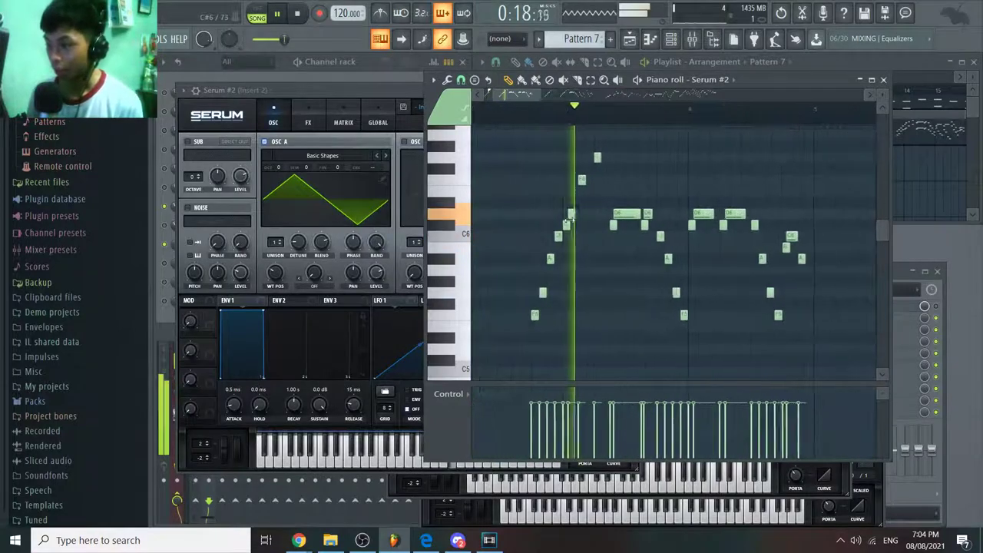
scroll(623, 218, "down", 3)
key("space")
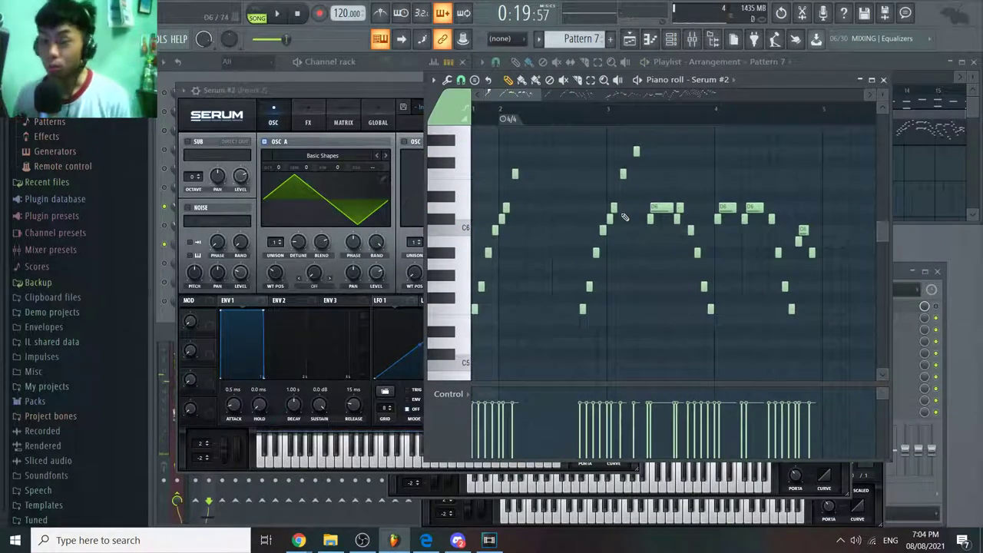
scroll(501, 220, "up", 1)
key("space")
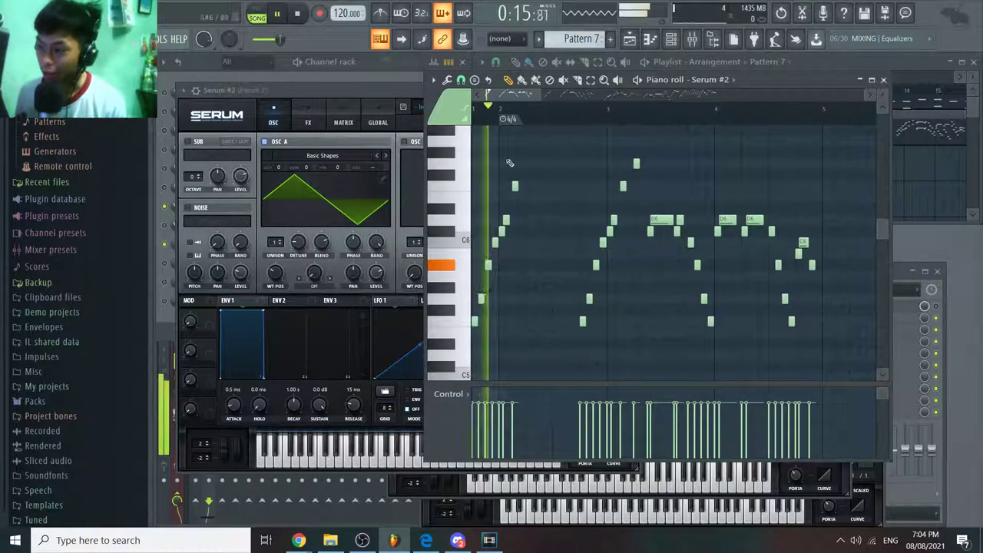
left_click_drag(596, 266, 539, 262)
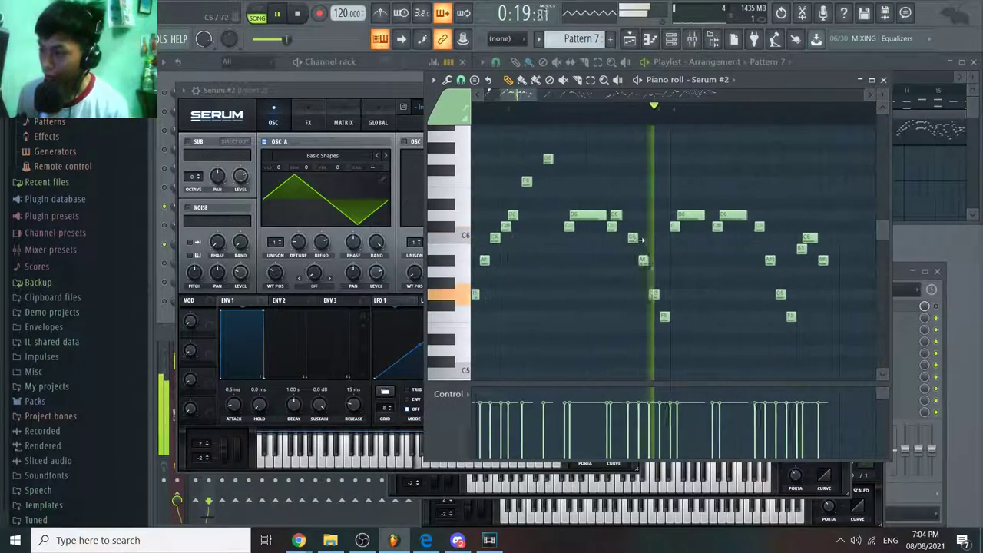
scroll(619, 252, "up", 2)
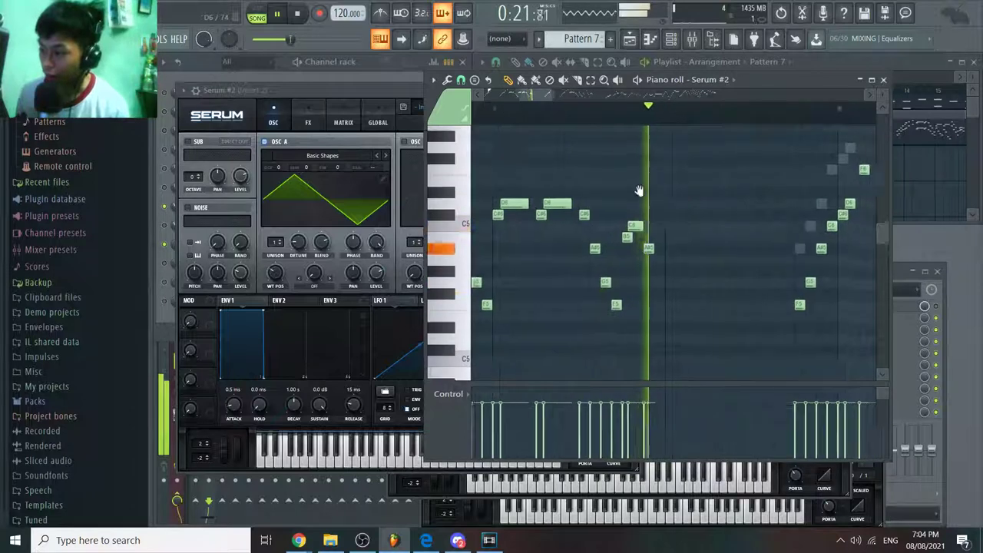
Step: Play Serum #2's rising run around bar 6 and stop playback right after it
scroll(638, 215, "down", 2)
key("space")
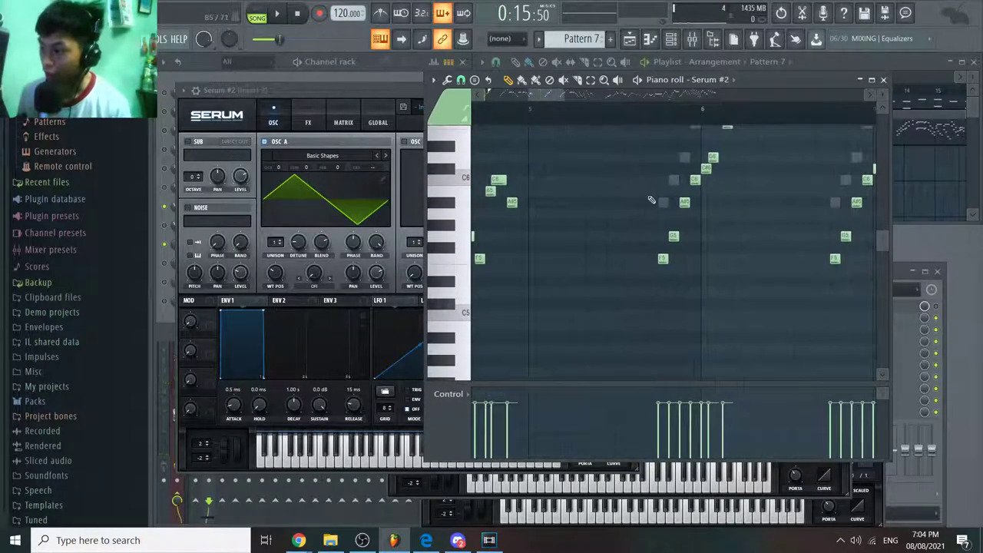
key("space")
scroll(592, 206, "up", 3)
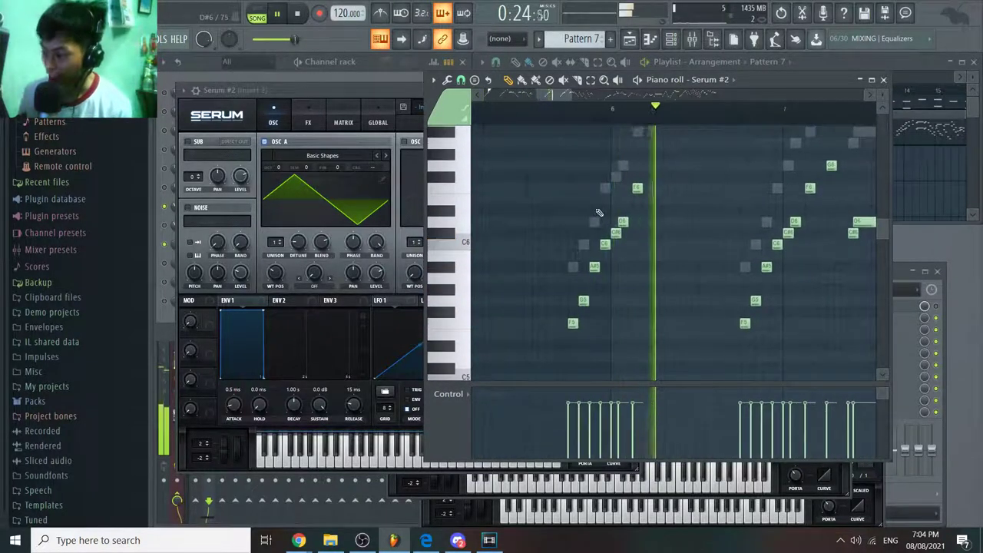
key("space")
Step: Play the rising run by hand on Serum #2, starting from F5, G5, A#5 and C6 and extending it upward on each repeat
key("v")
key("b")
key("j")
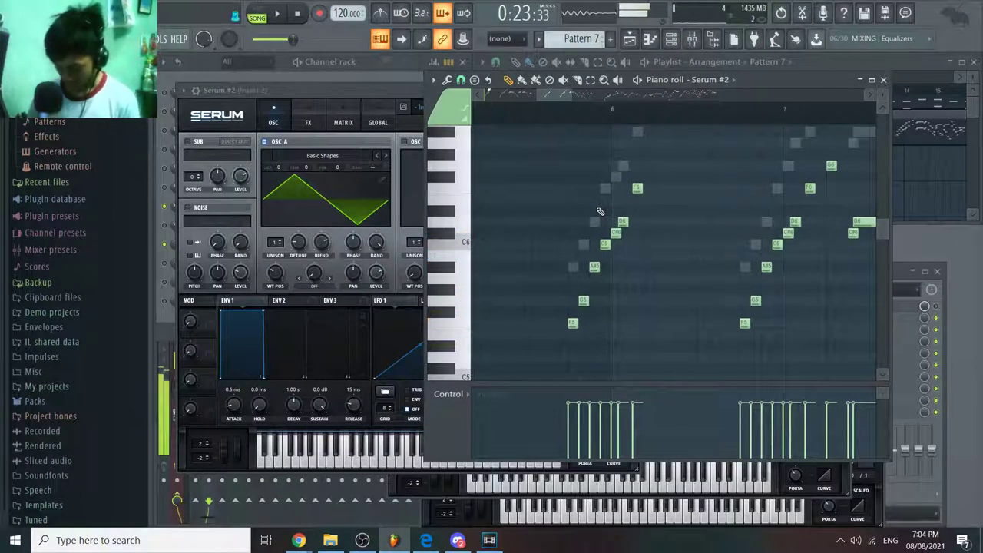
key("v")
key("b")
key("j")
key("r")
key("r")
key("t")
key("7")
key("i")
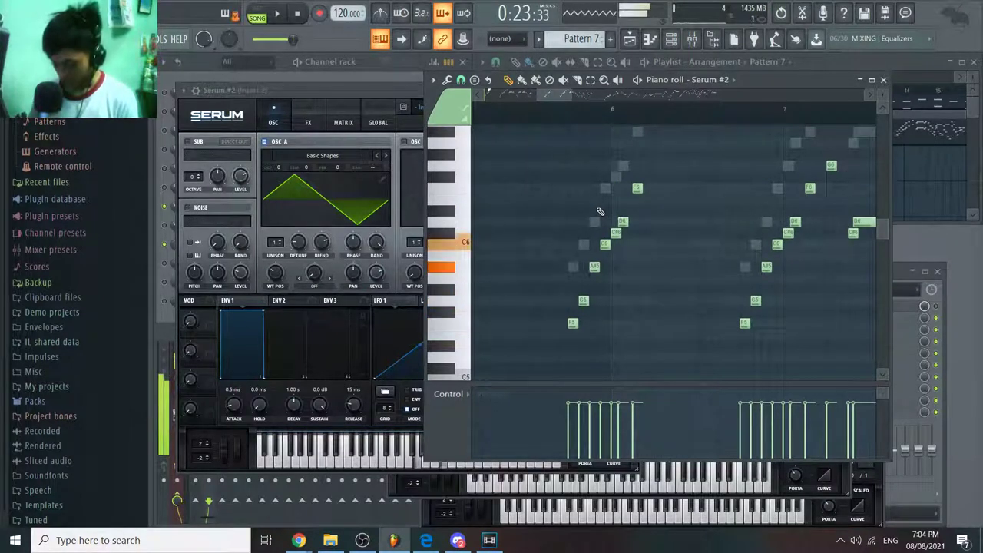
key("0")
key("r")
key("t")
key("7")
key("i")
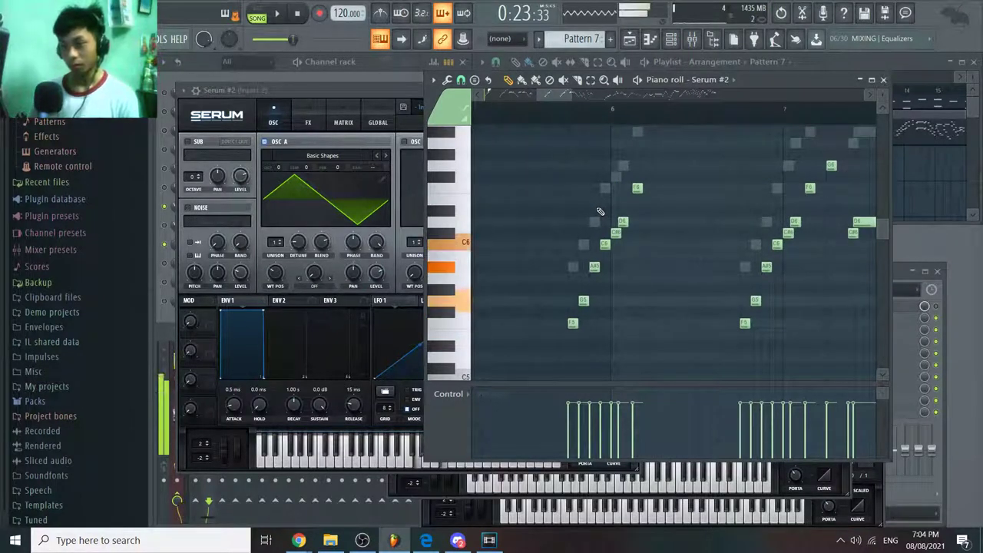
key("o")
key("r")
key("t")
key("7")
key("o")
key("bracketleft")
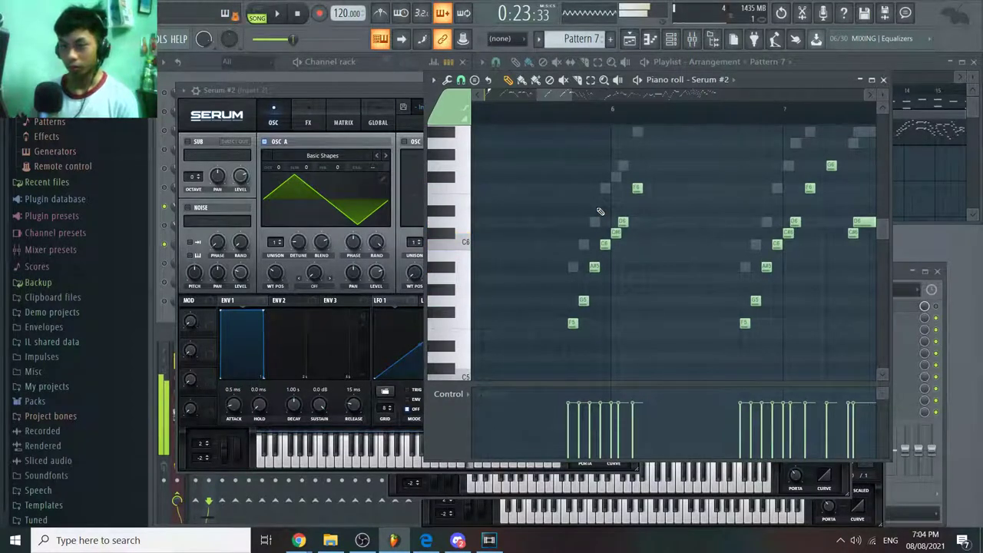
key("r")
key("t")
key("7")
key("i")
key("o")
key("bracketleft")
key("bracketright")
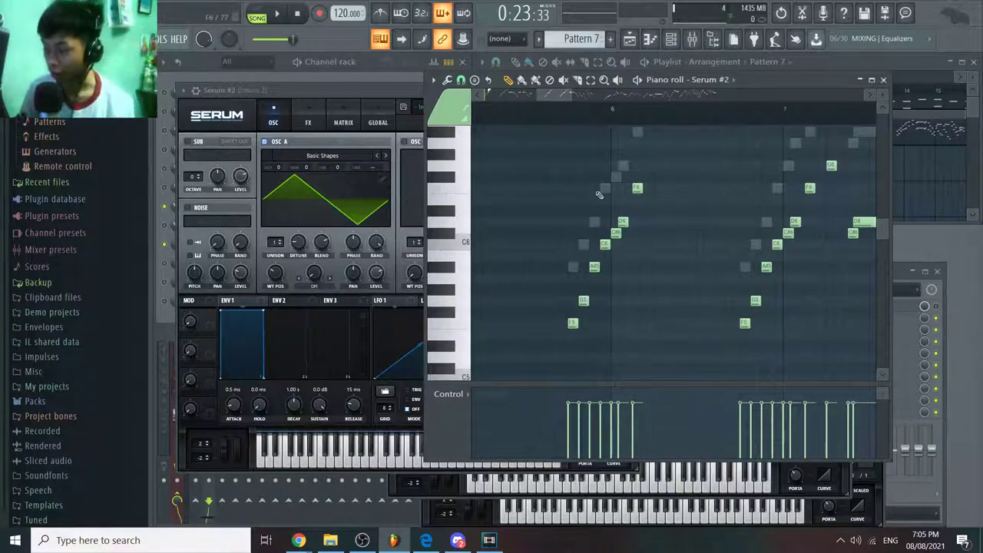
Step: Revisit Serum #2's opening runs and play the end of the phrase from the middle of bar 4
scroll(599, 195, "left", 6)
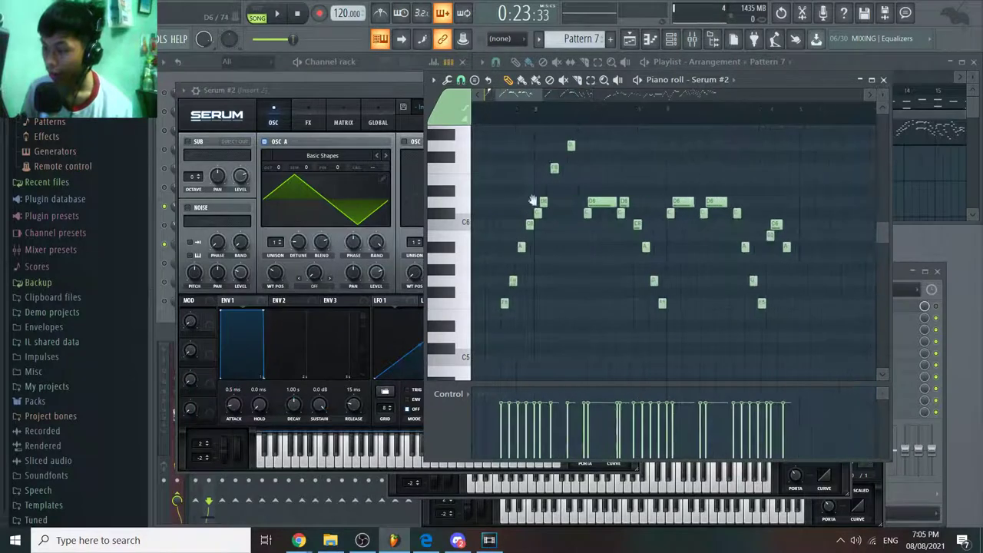
scroll(532, 201, "left", 6)
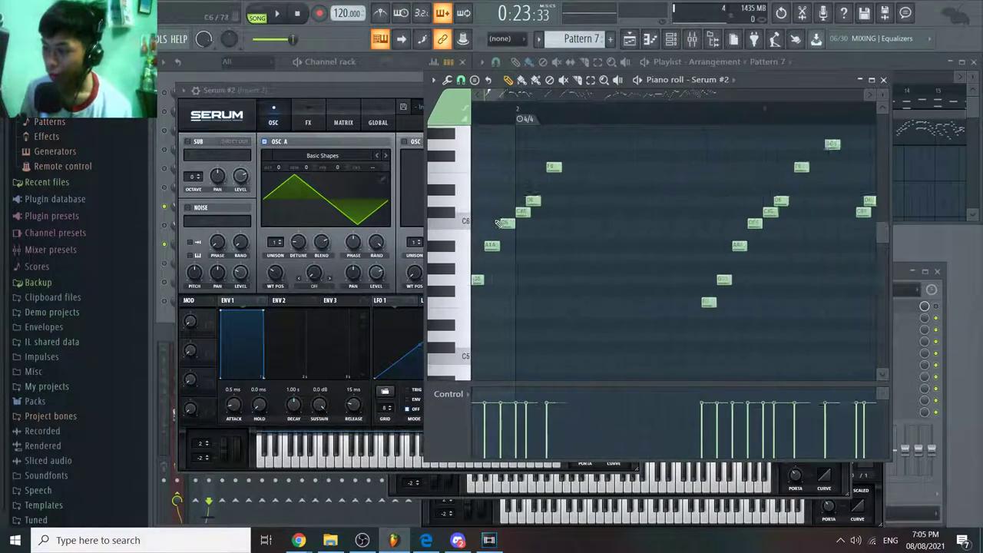
scroll(501, 223, "down", 2)
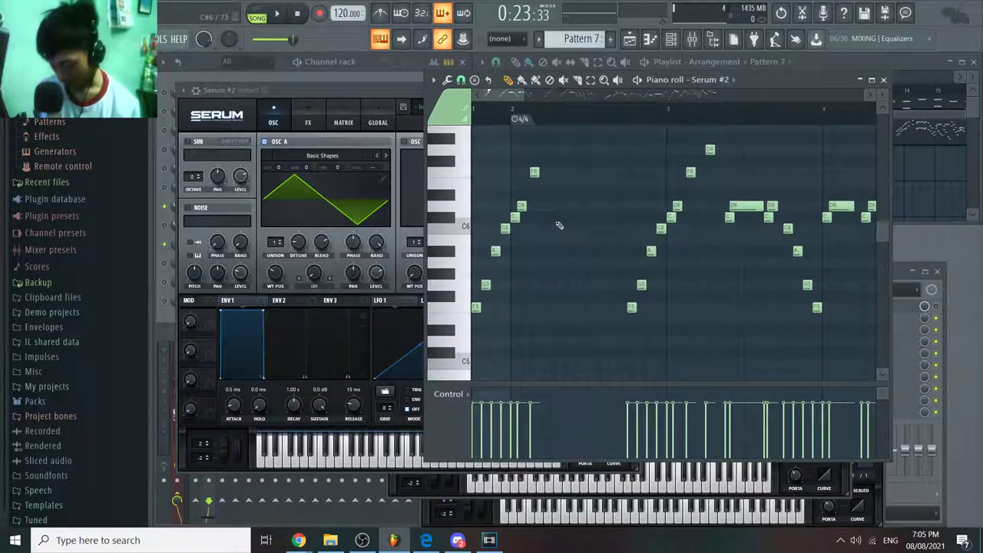
key("space")
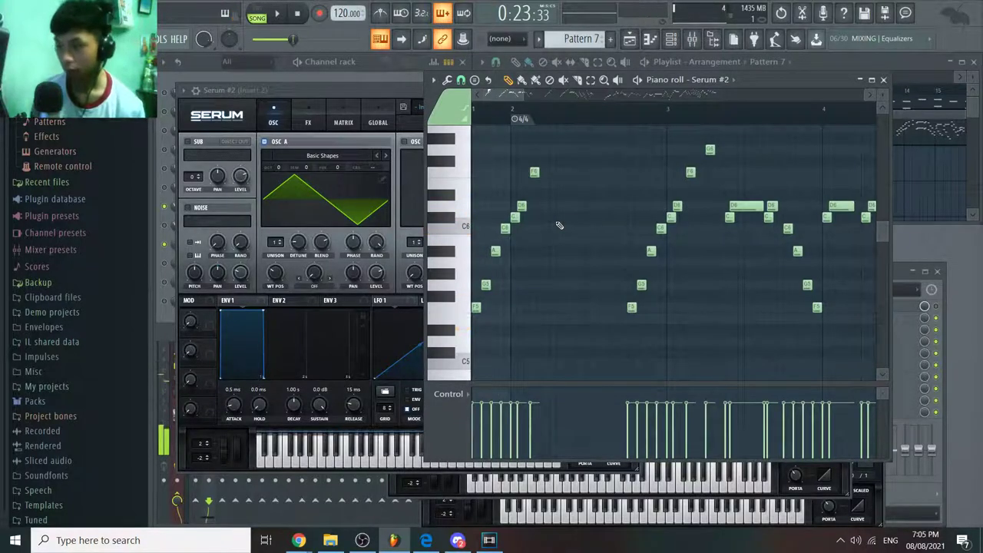
left_click_drag(725, 167, 591, 174)
left_click(743, 114)
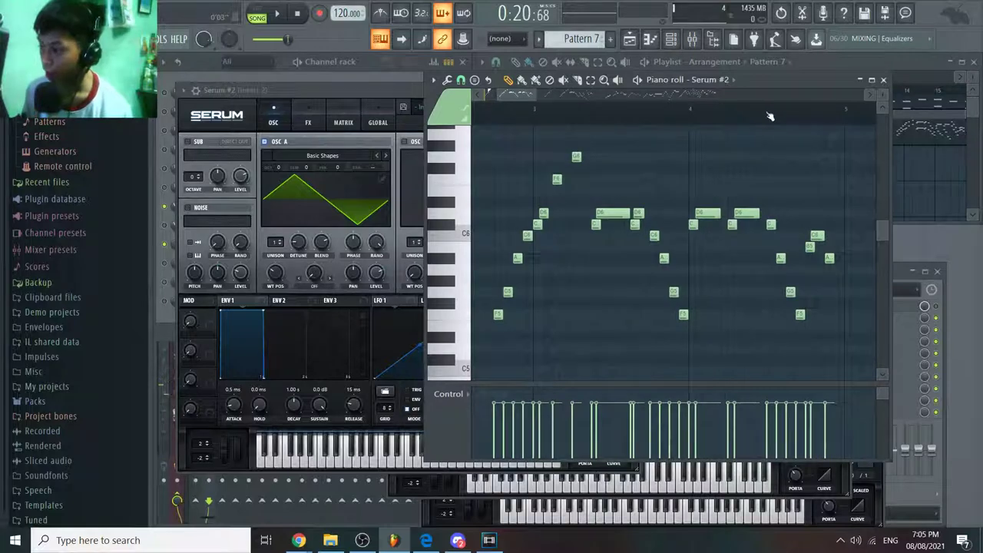
key("space")
left_click_drag(716, 170, 703, 174)
scroll(638, 176, "down", 8)
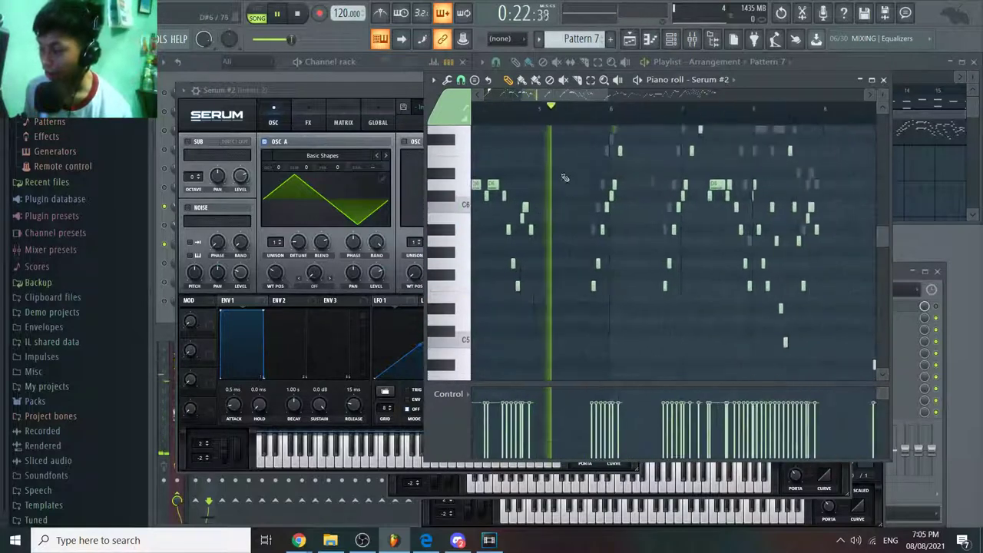
key("space")
scroll(573, 181, "down", 2)
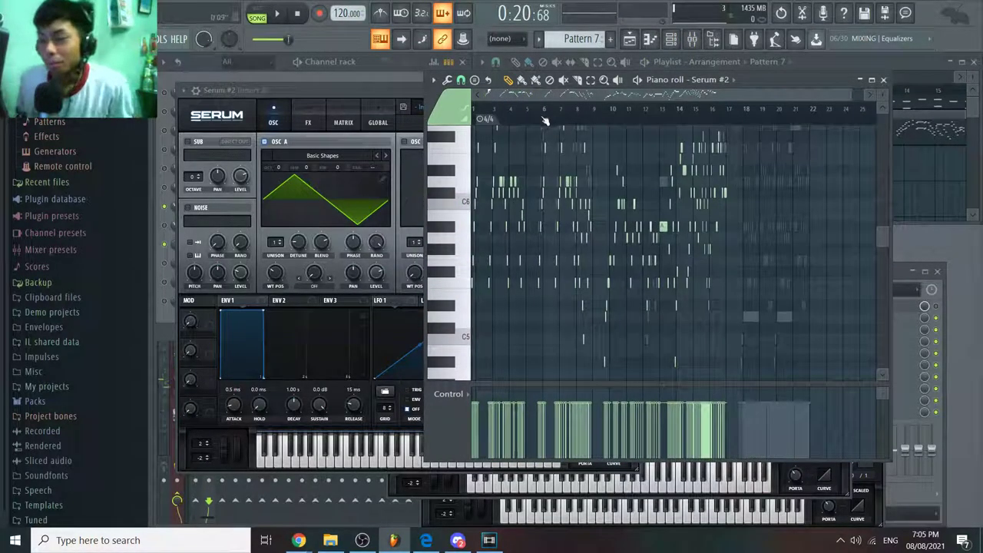
Step: Select the Addictiv..[64bit] channel in the channel rack and bring the playlist to the front
left_click(334, 74)
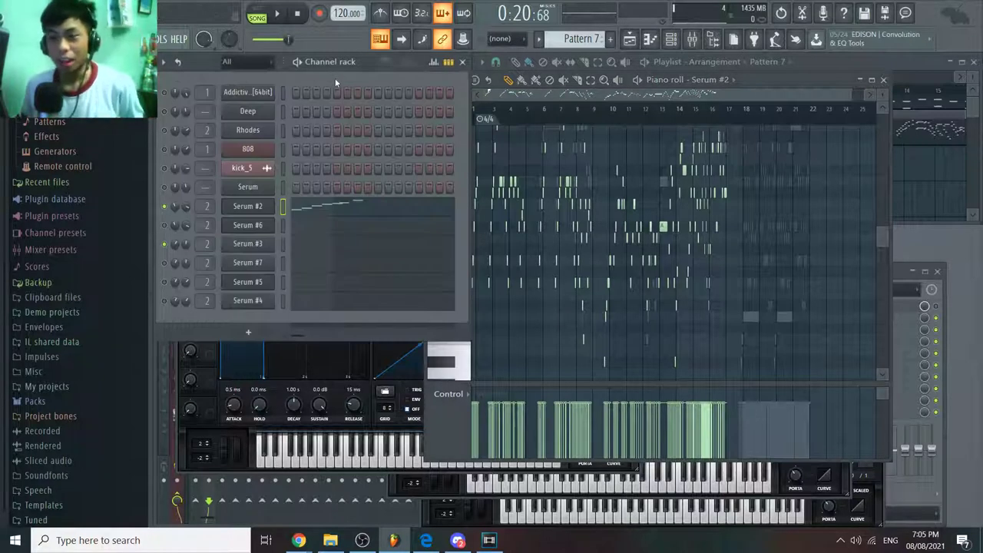
left_click(283, 93)
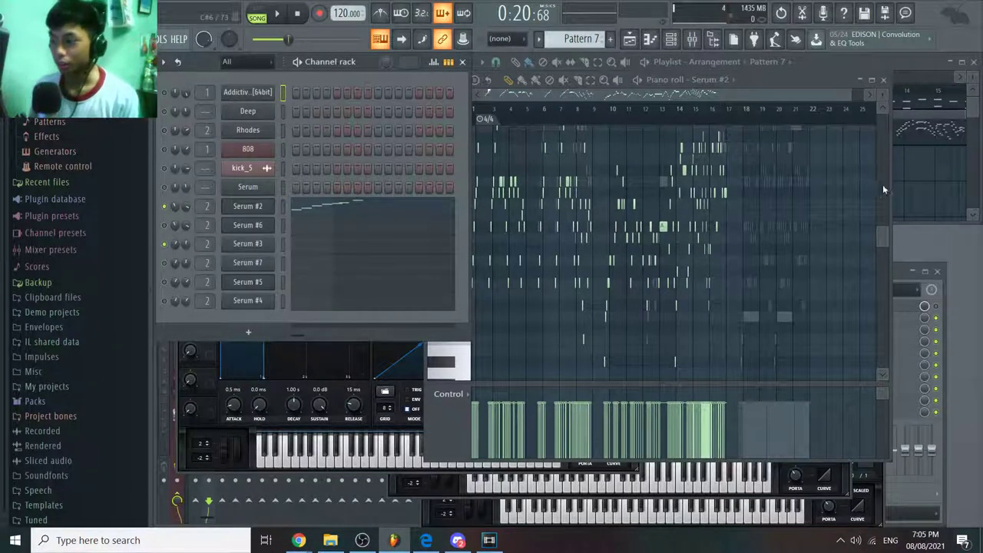
left_click(912, 188)
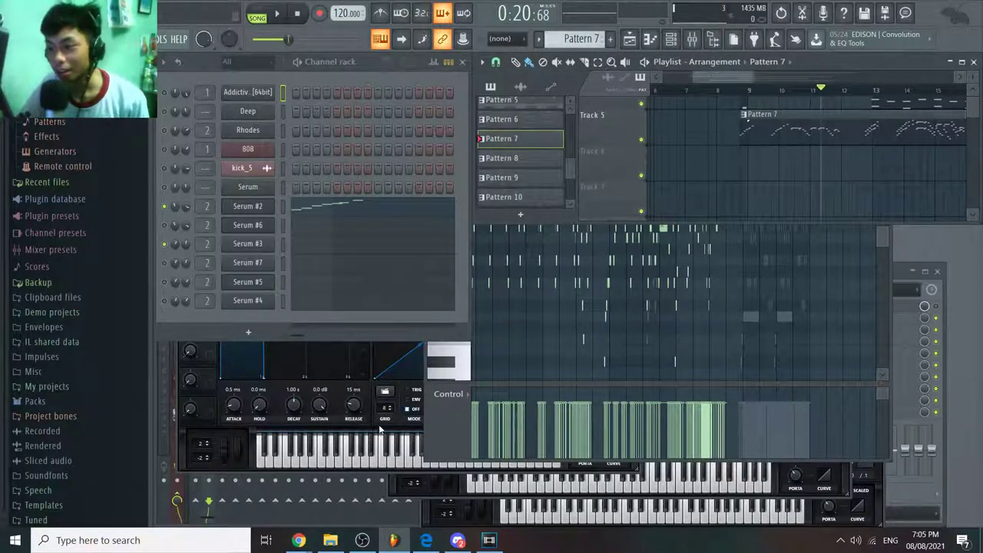
Step: Examine how the pattern clips are arranged across Tracks 1 to 5 over the whole song in the playlist
left_click(701, 298)
left_click_drag(701, 298, 701, 312)
left_click_drag(940, 177, 795, 99)
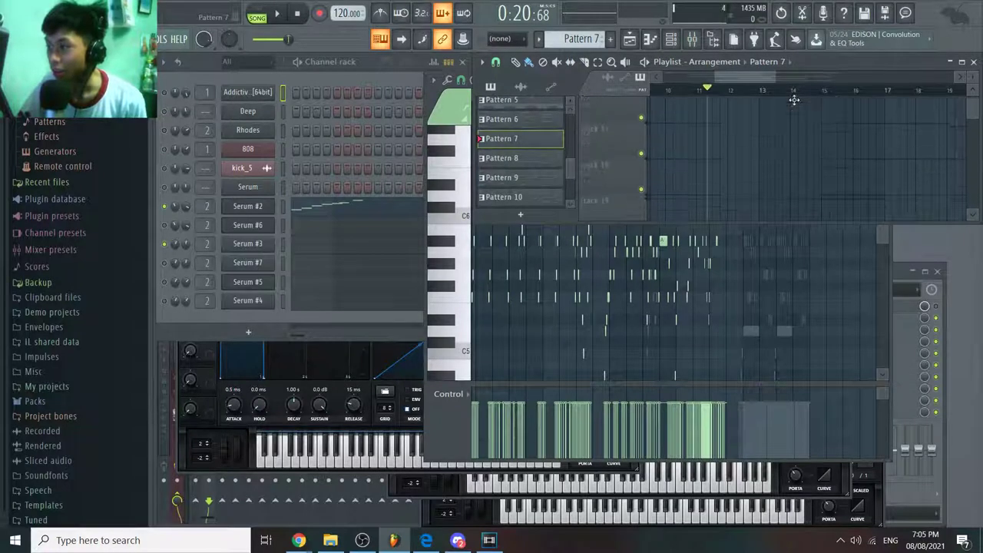
scroll(795, 91, "down", 3)
scroll(795, 90, "down", 2)
scroll(747, 151, "up", 4)
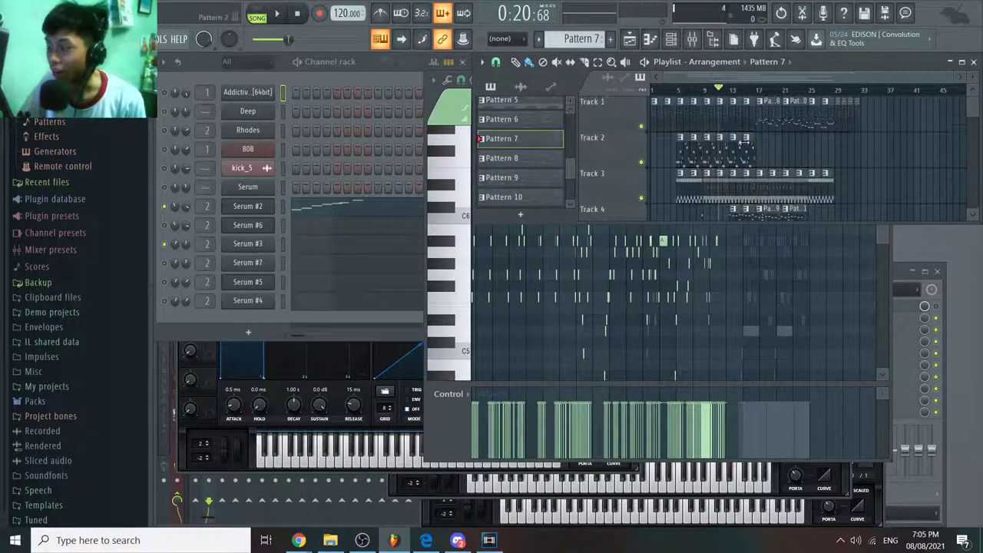
scroll(762, 110, "down", 1)
scroll(762, 110, "up", 2)
scroll(733, 90, "up", 3)
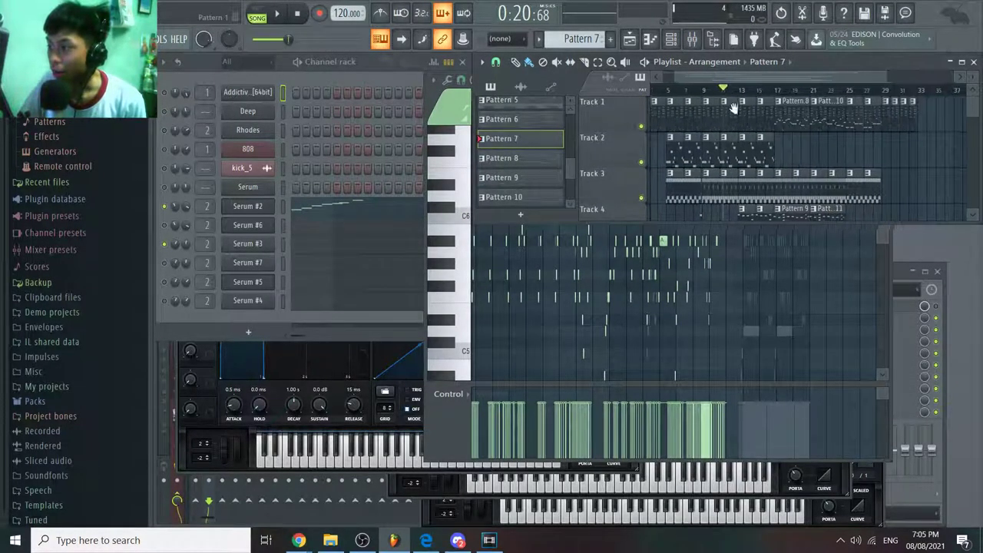
scroll(726, 90, "up", 2)
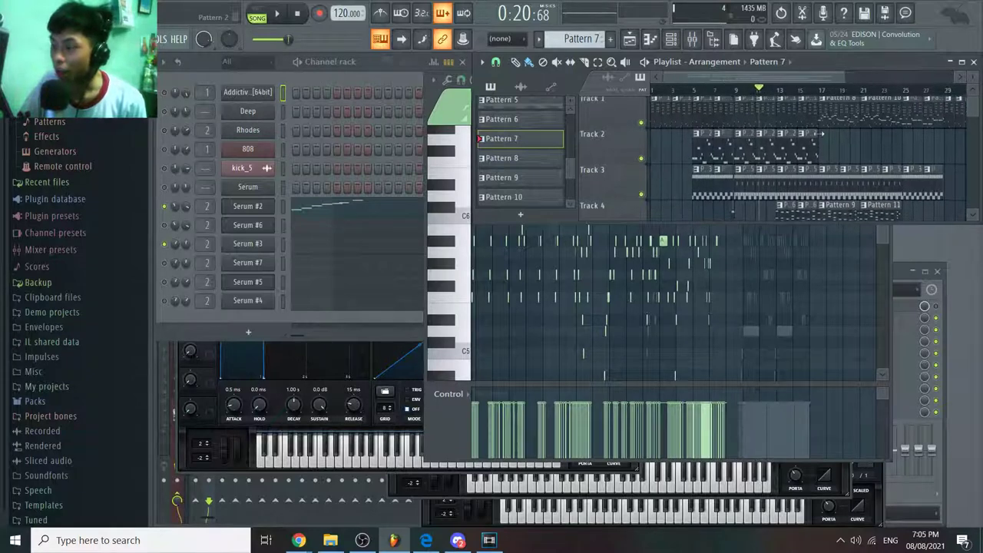
scroll(793, 95, "down", 1)
left_click_drag(794, 95, 784, 174)
scroll(784, 175, "left", 1)
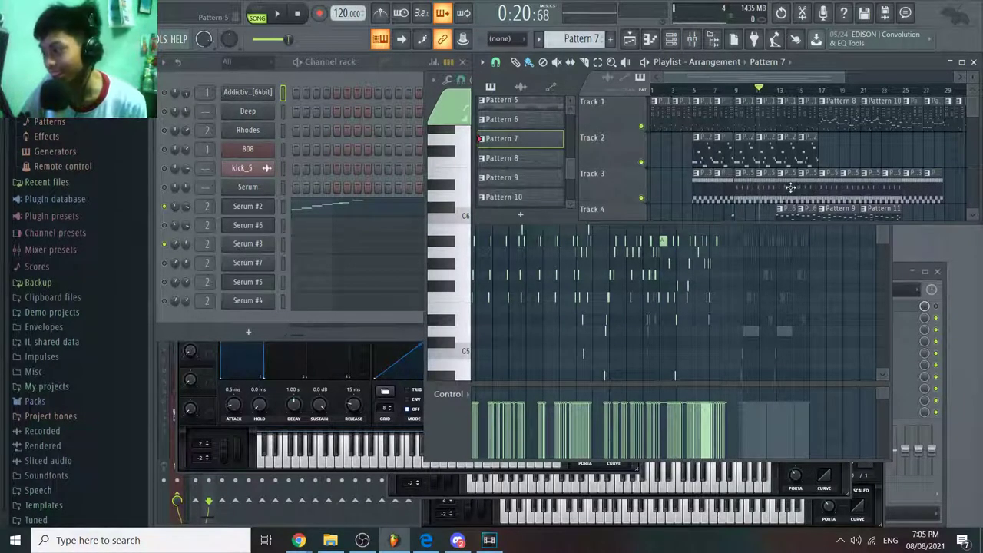
left_click_drag(790, 188, 755, 163)
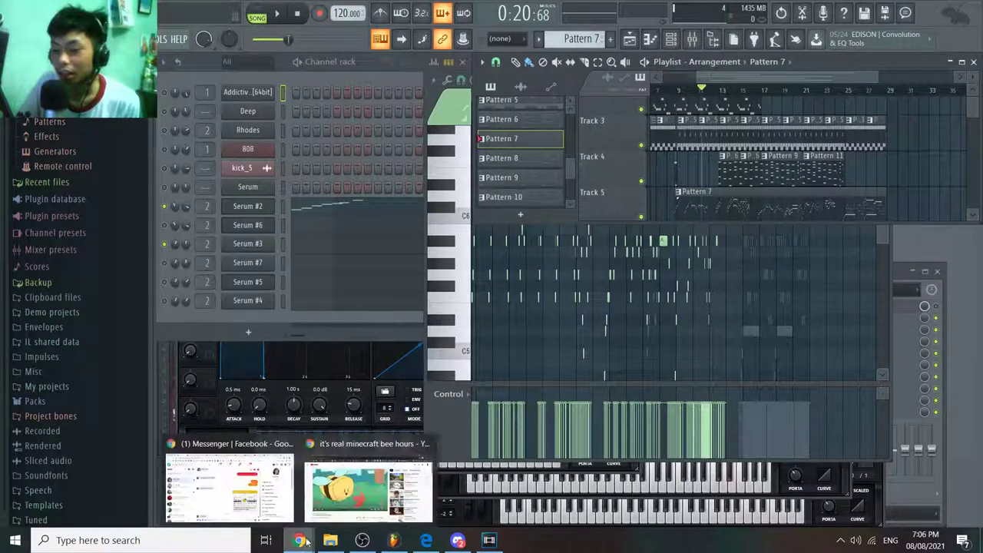
Step: Switch to the YouTube livestream dashboard in Chrome and read through the live chat and stream analytics
left_click(369, 480)
key("ctrl+Tab")
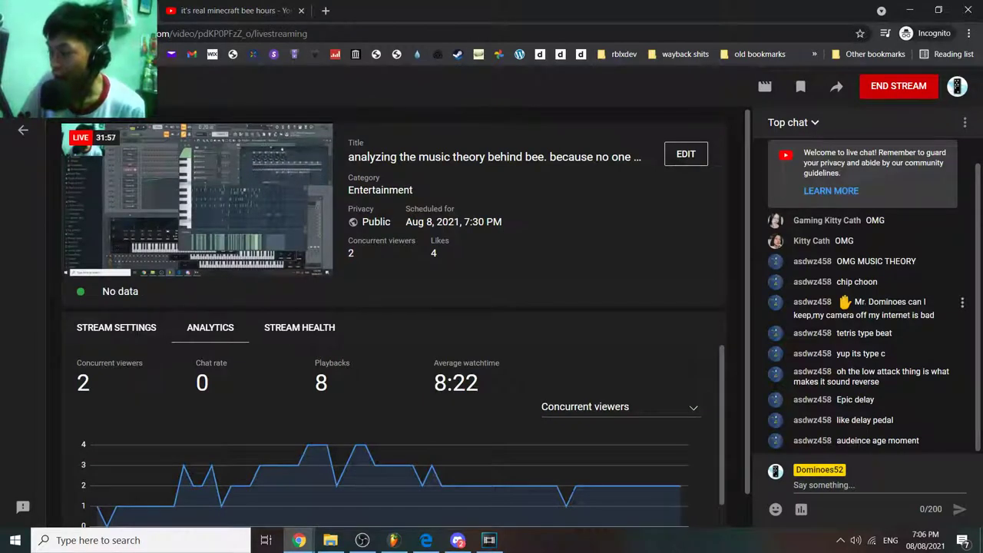
scroll(845, 295, "up", 1)
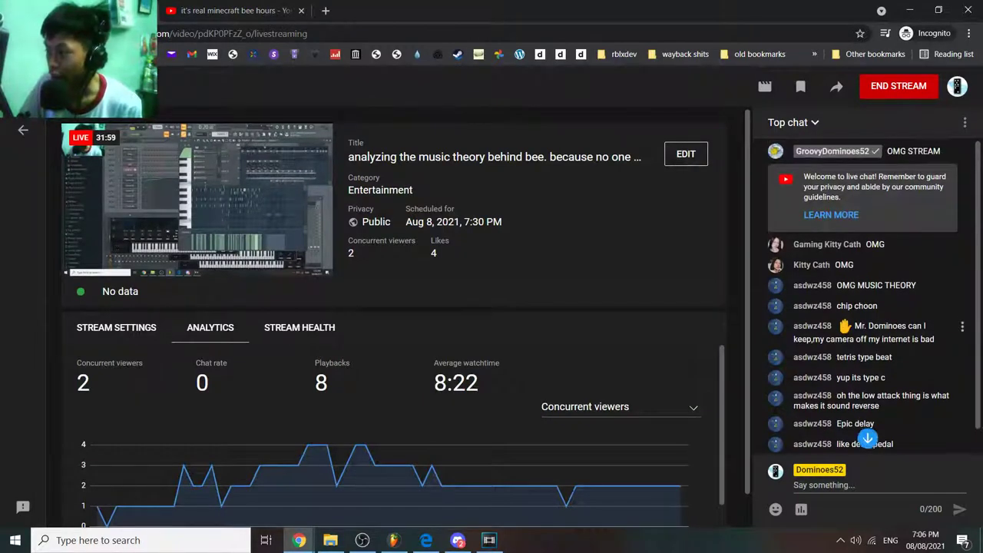
scroll(846, 296, "down", 1)
scroll(846, 295, "up", 1)
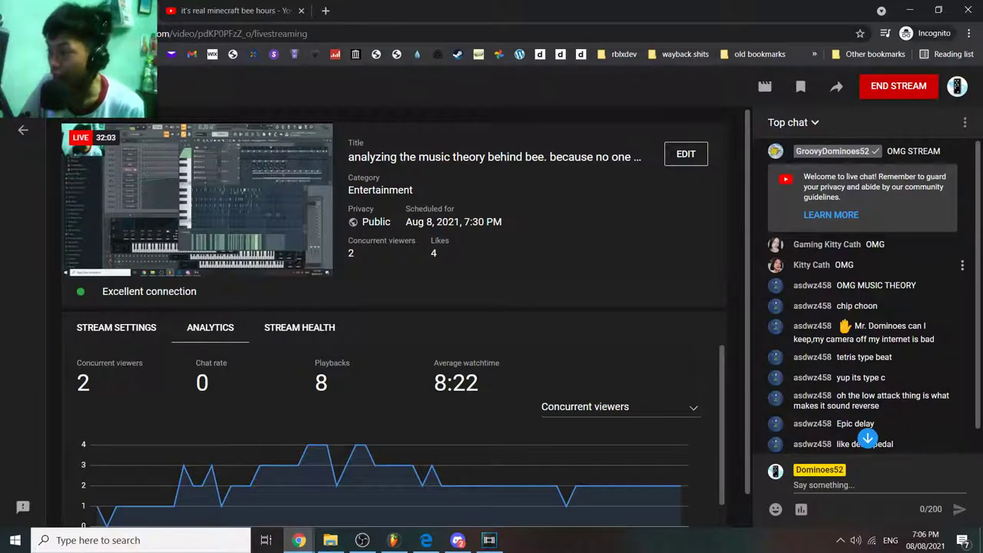
scroll(805, 282, "down", 1)
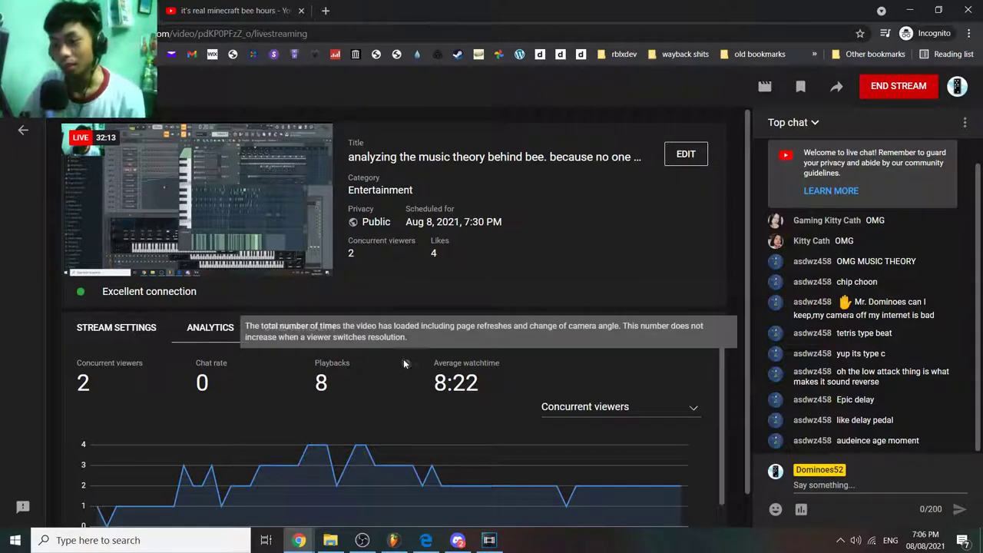
mouse_move(524, 364)
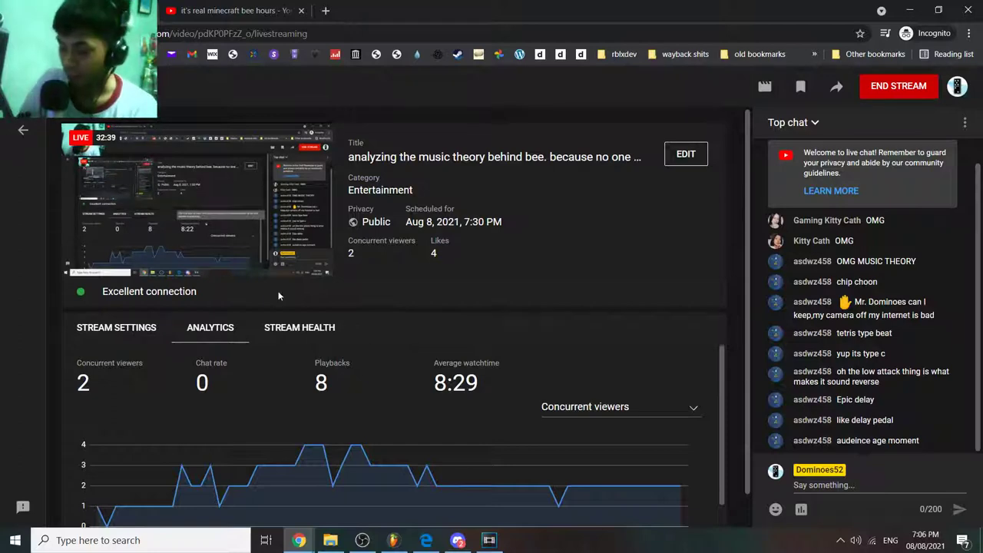
mouse_move(288, 263)
right_click(258, 271)
left_click(236, 273)
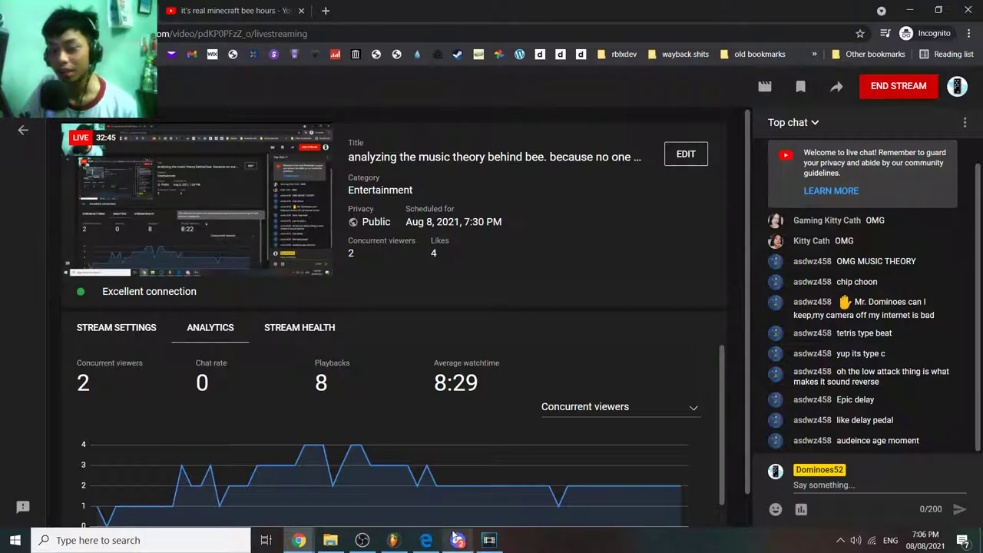
Step: Switch to OBS and enlarge the webcam picture over the screen capture
left_click(362, 540)
left_click(367, 305)
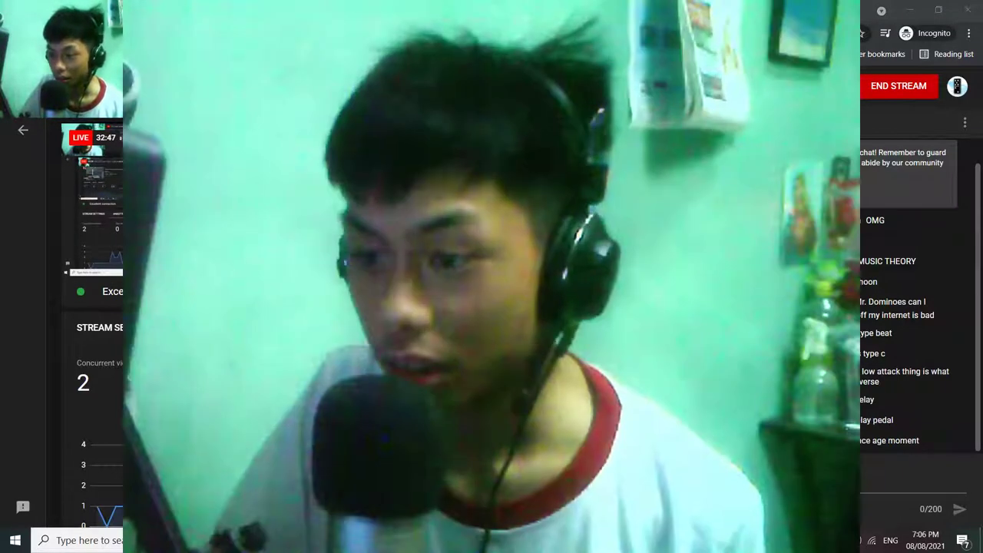